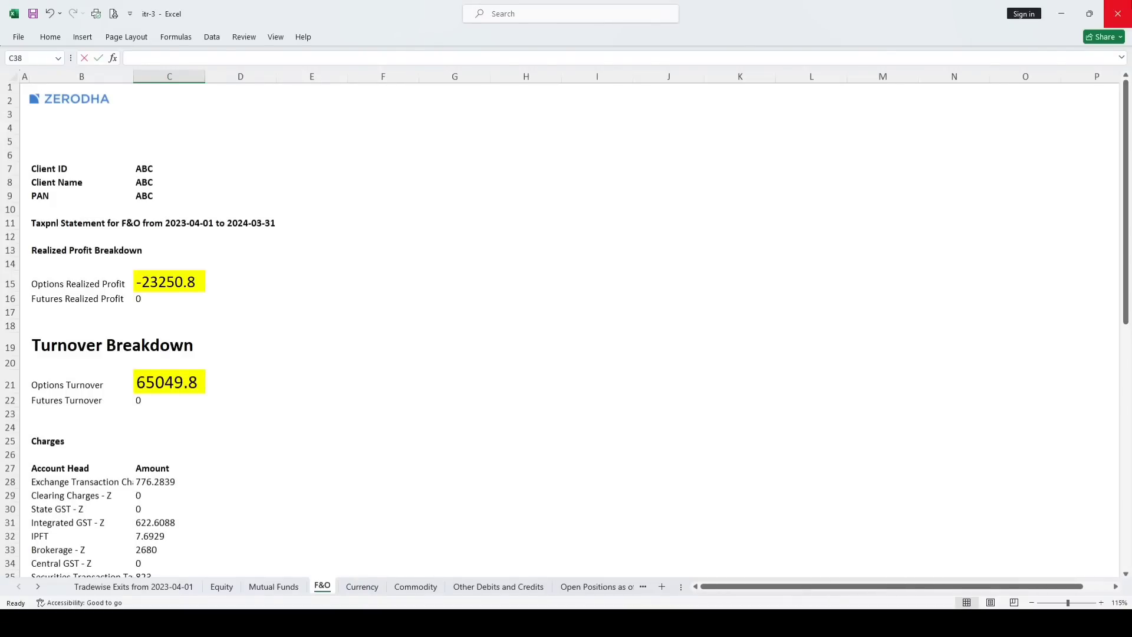
# Review the Zerodha P&L statement's header, statement period and Realized Profit Breakdown heading
pyautogui.click(40, 101)
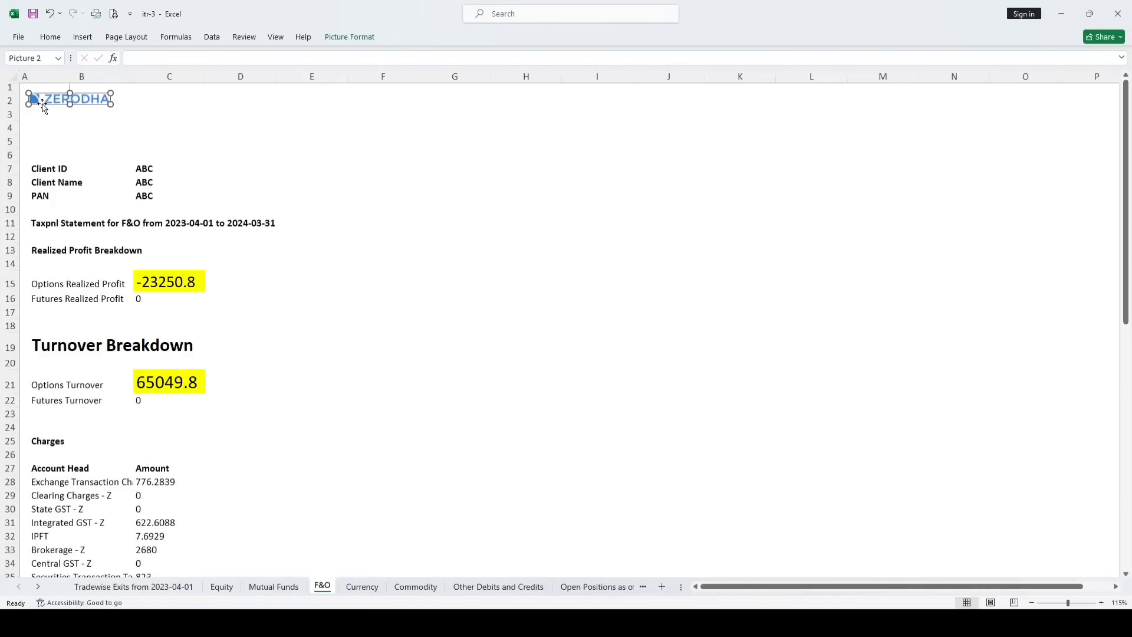
pyautogui.click(192, 120)
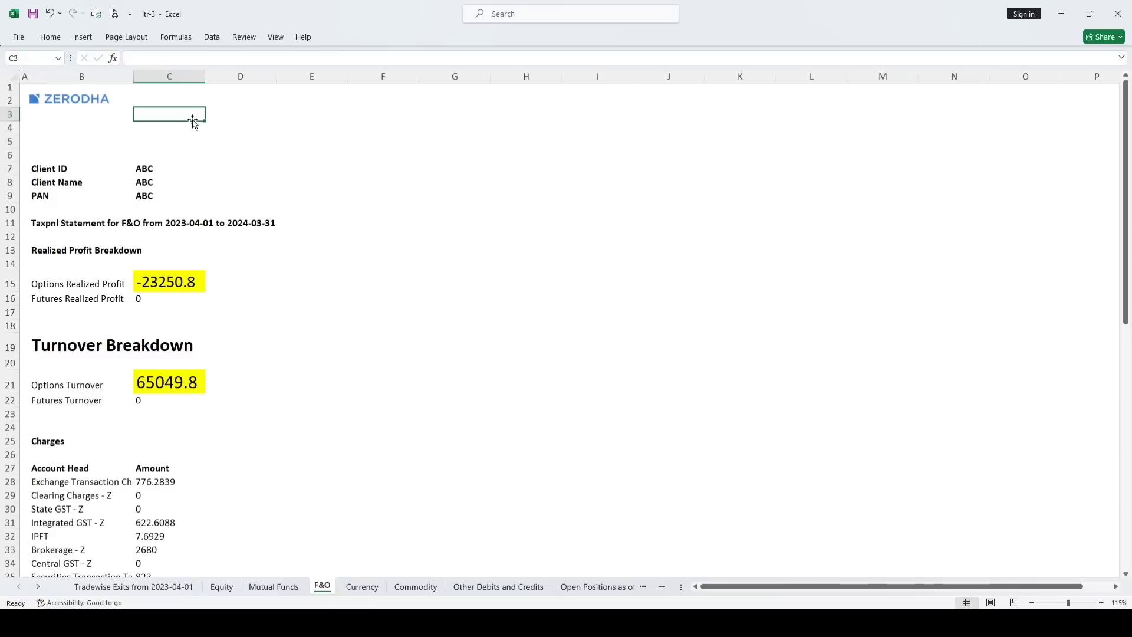
pyautogui.click(55, 229)
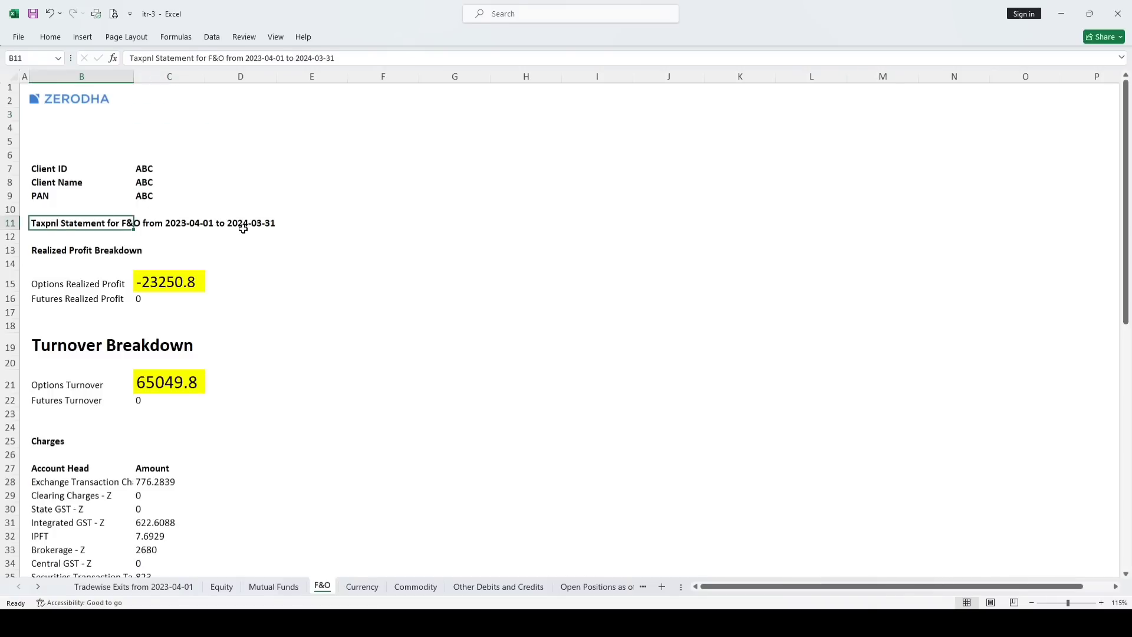
pyautogui.click(219, 224)
pyautogui.click(111, 250)
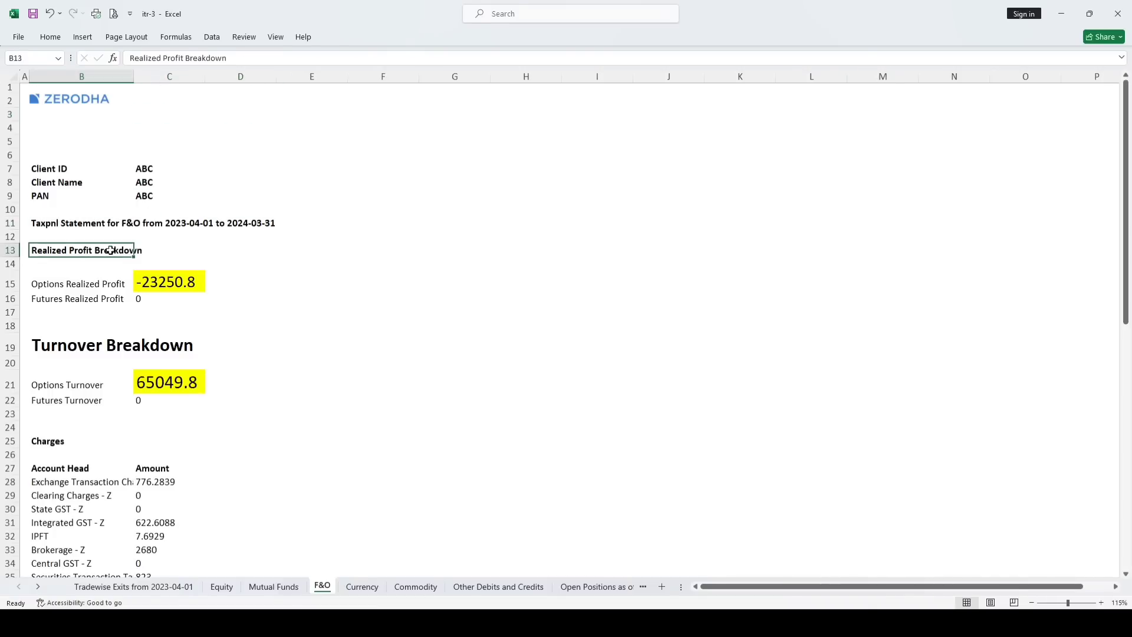
pyautogui.moveTo(110, 250); pyautogui.dragTo(183, 247)
pyautogui.click(401, 235)
# Check the realized profit summary: Options -23250.75 and Futures 0
pyautogui.scroll(-2, 157, 219)
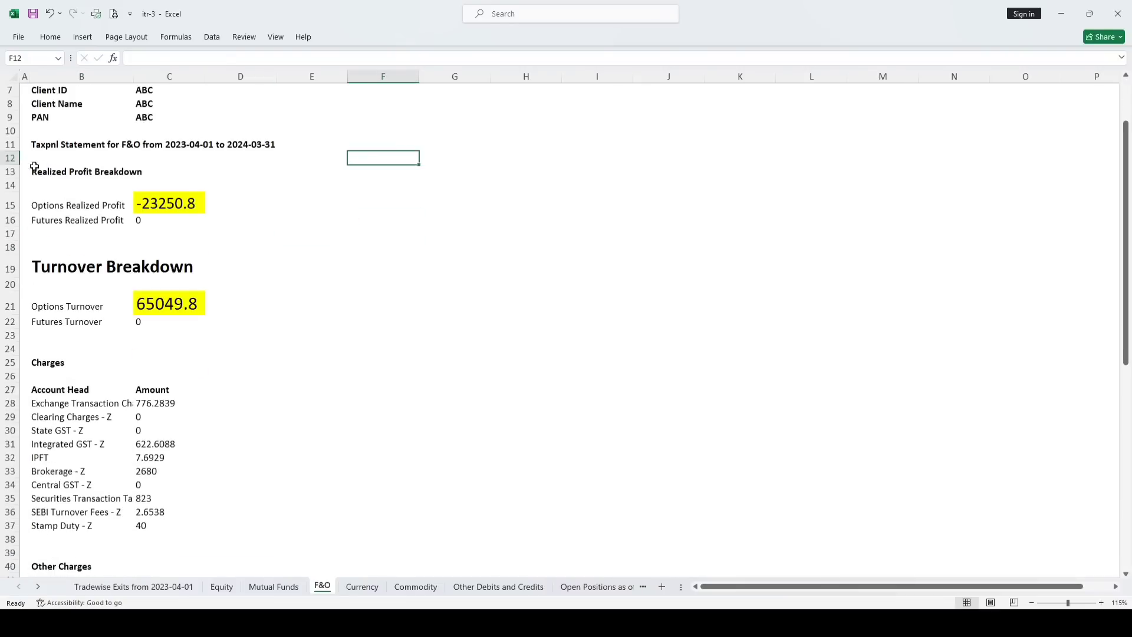
pyautogui.moveTo(34, 166); pyautogui.dragTo(324, 367)
pyautogui.click(311, 246)
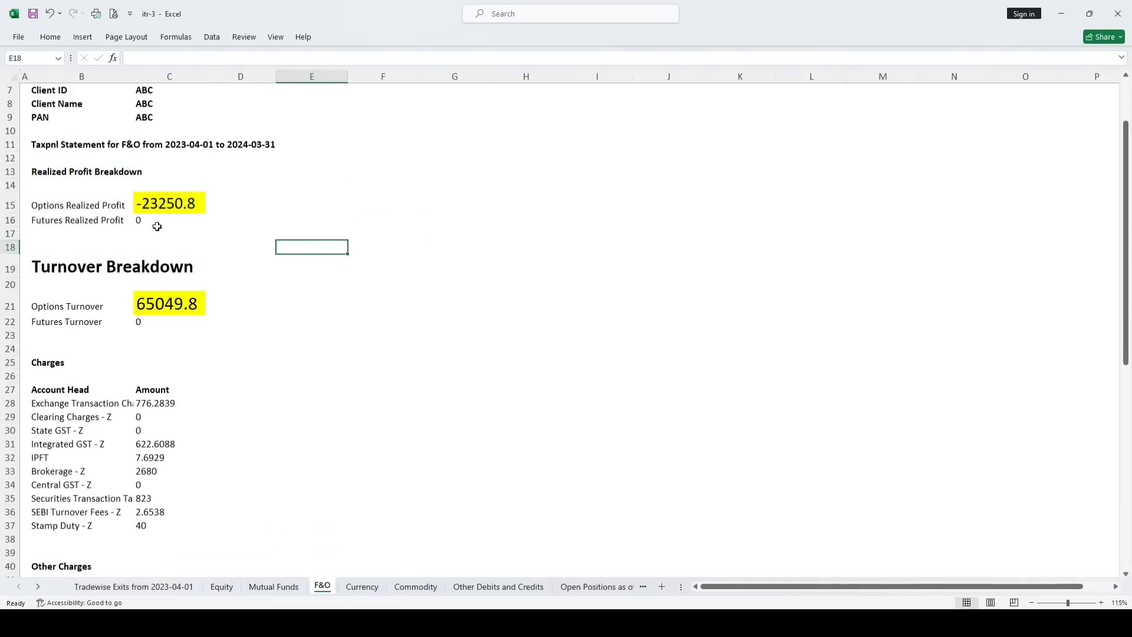
pyautogui.click(34, 210)
pyautogui.click(152, 207)
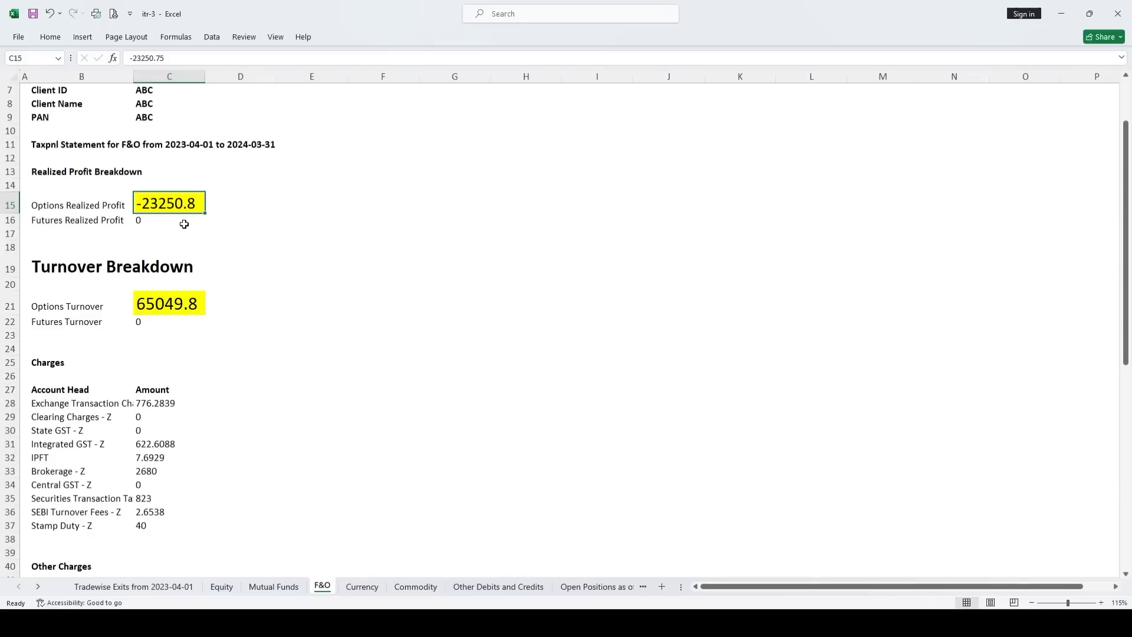
pyautogui.click(47, 224)
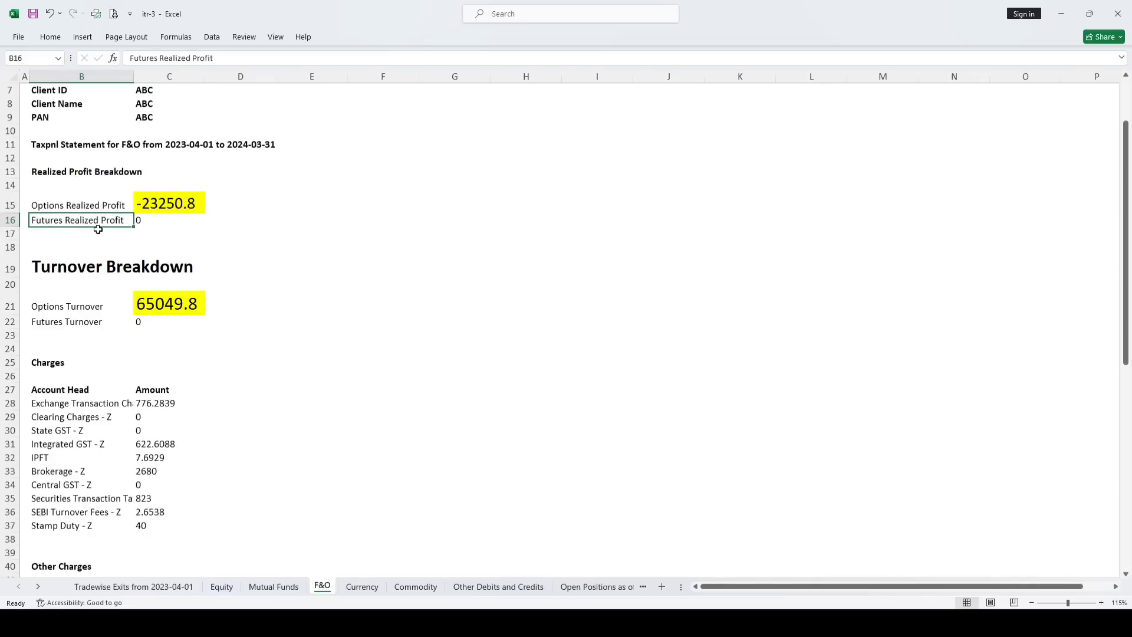
pyautogui.click(159, 221)
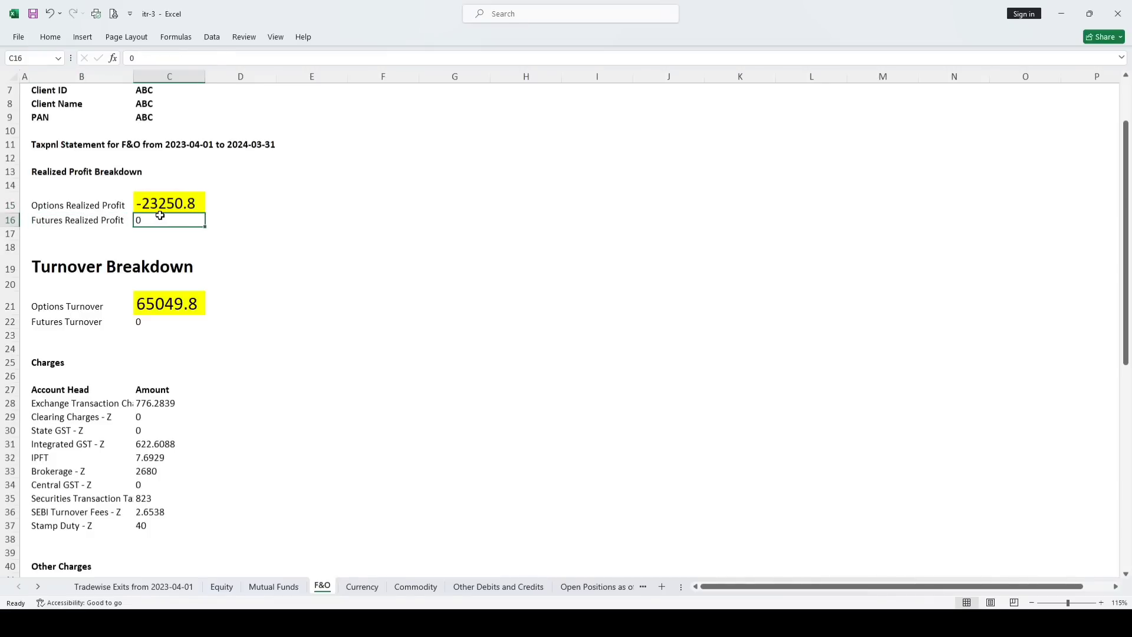
# Check the Turnover Breakdown (Options 65049.75, Futures 0) and the Charges amounts
pyautogui.click(52, 268)
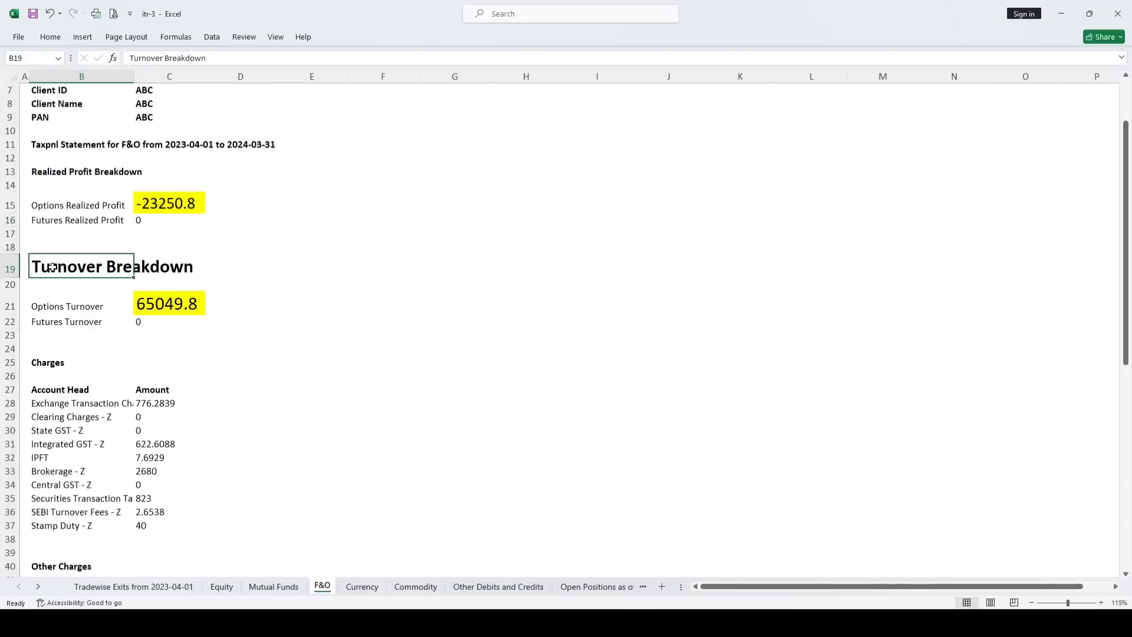
pyautogui.click(57, 302)
pyautogui.click(167, 304)
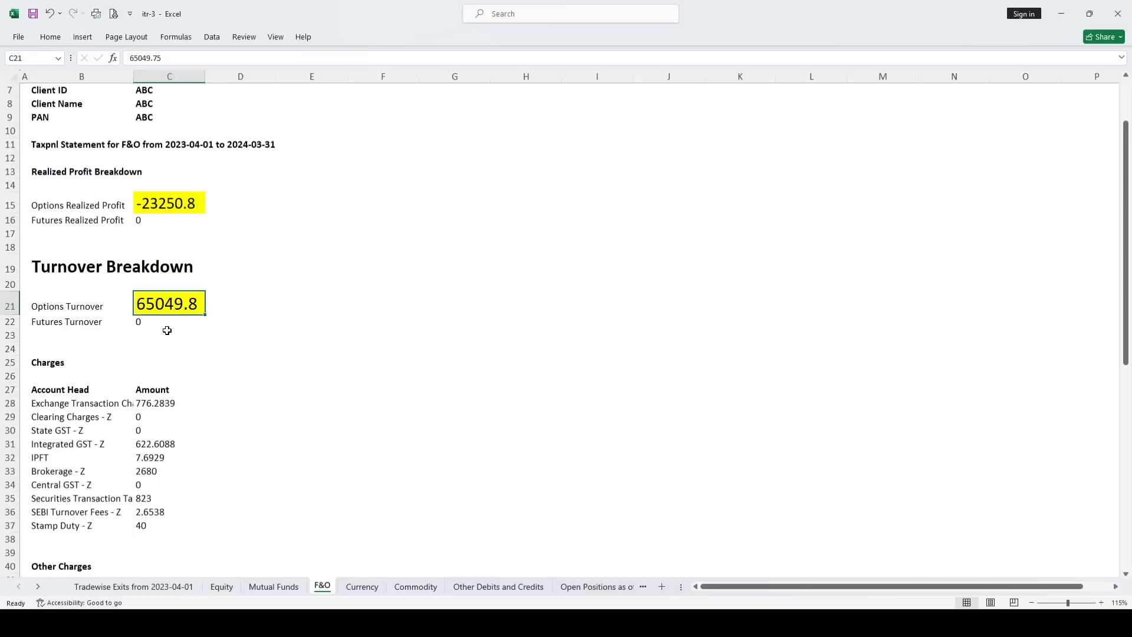
pyautogui.click(50, 324)
pyautogui.click(171, 322)
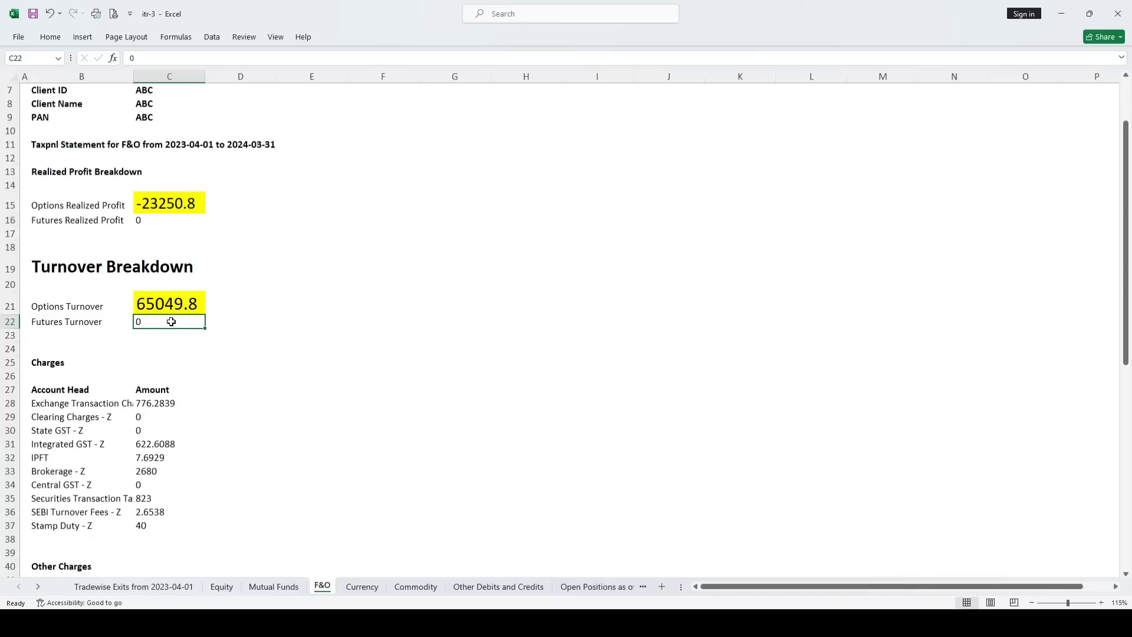
pyautogui.scroll(-3, 171, 322)
pyautogui.click(36, 235)
pyautogui.moveTo(38, 256); pyautogui.dragTo(165, 370)
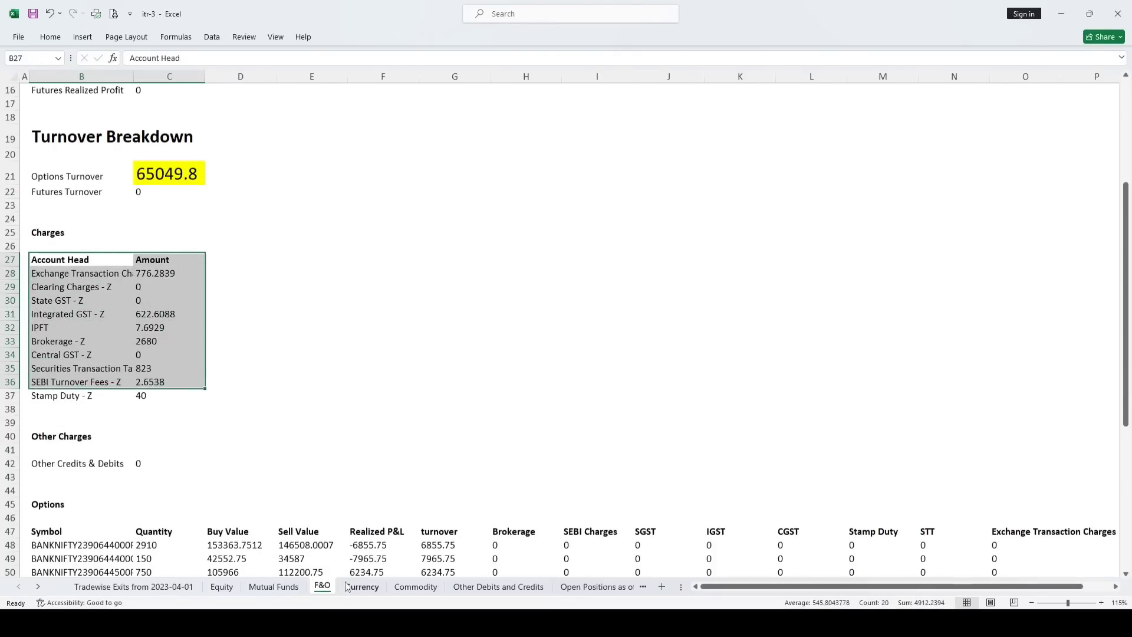
# Inspect the first options trade, realized P&L -6855.75, and the Realized P&L column
pyautogui.scroll(-5, 242, 393)
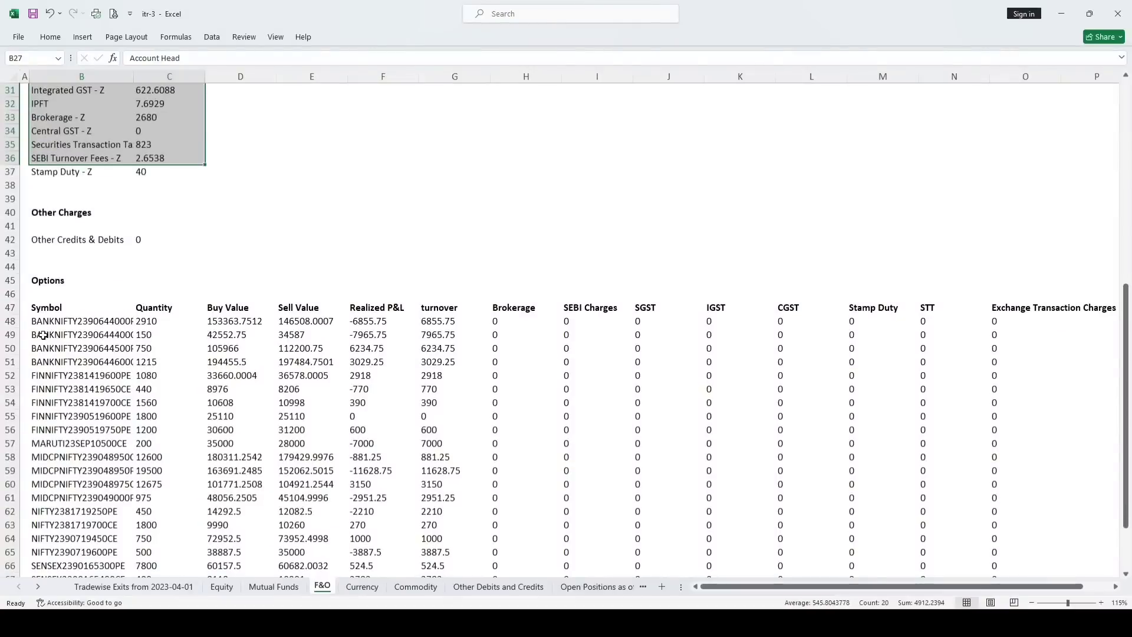
pyautogui.click(46, 322)
pyautogui.click(148, 322)
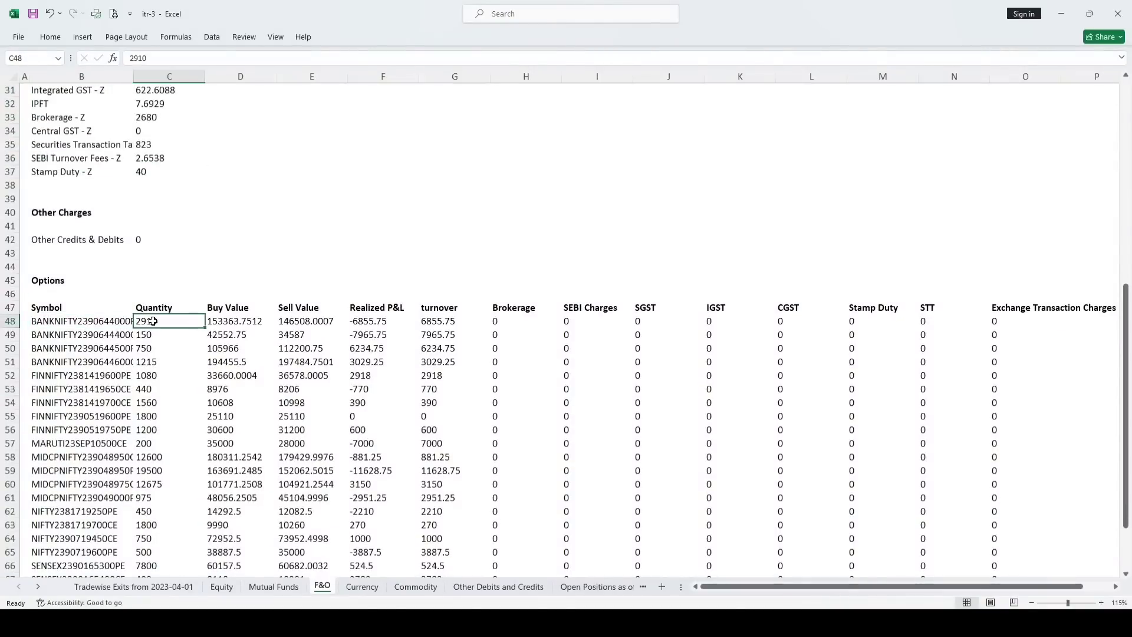
pyautogui.click(218, 324)
pyautogui.click(281, 321)
pyautogui.click(358, 320)
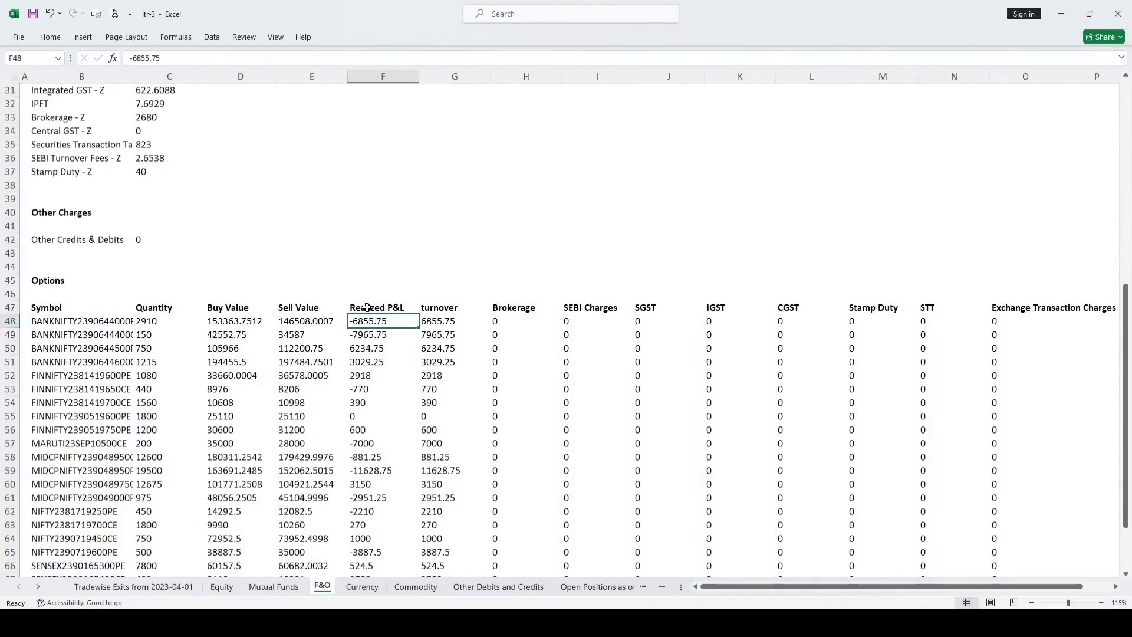
pyautogui.click(386, 255)
pyautogui.click(384, 90)
pyautogui.hotkey('ctrl', 'shift', 'Down')
pyautogui.hotkey('ctrl', 'shift', 'Down')
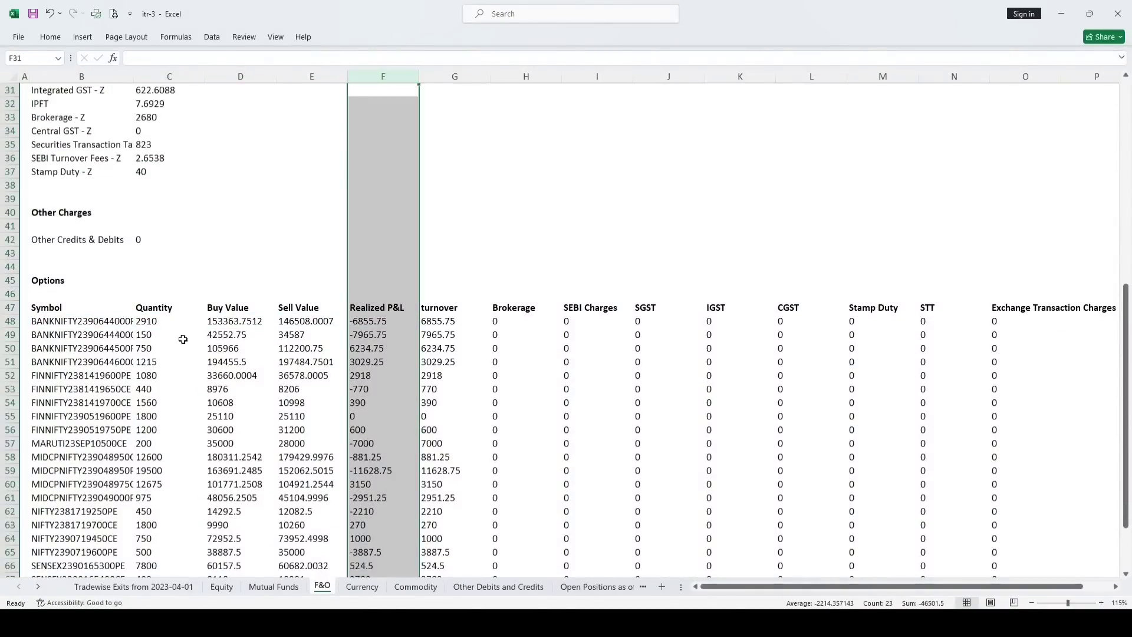
pyautogui.click(369, 321)
# Confirm the Realized P&L total of -23250.75 matches the Options Realized Profit summary
pyautogui.scroll(-2, 370, 335)
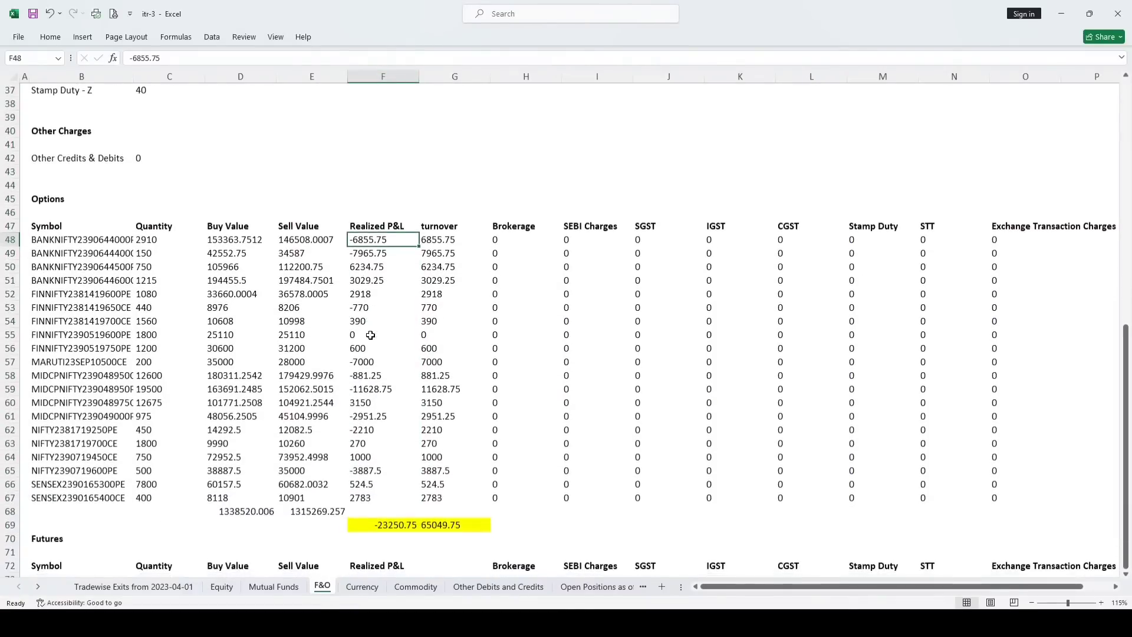
pyautogui.click(364, 257)
pyautogui.click(360, 271)
pyautogui.click(361, 294)
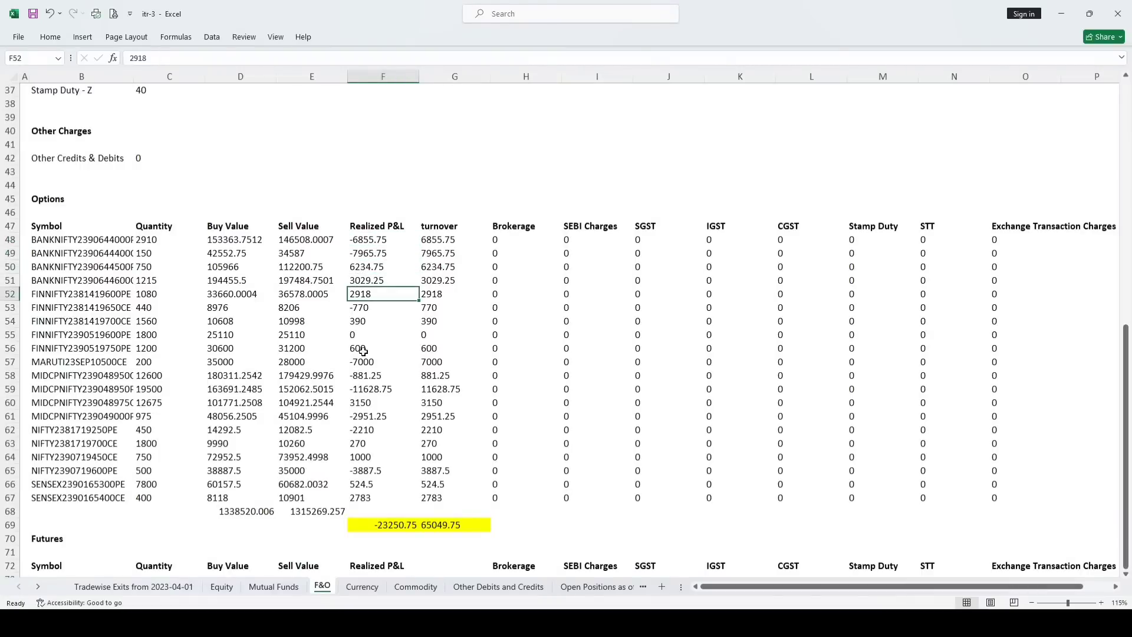
pyautogui.click(373, 525)
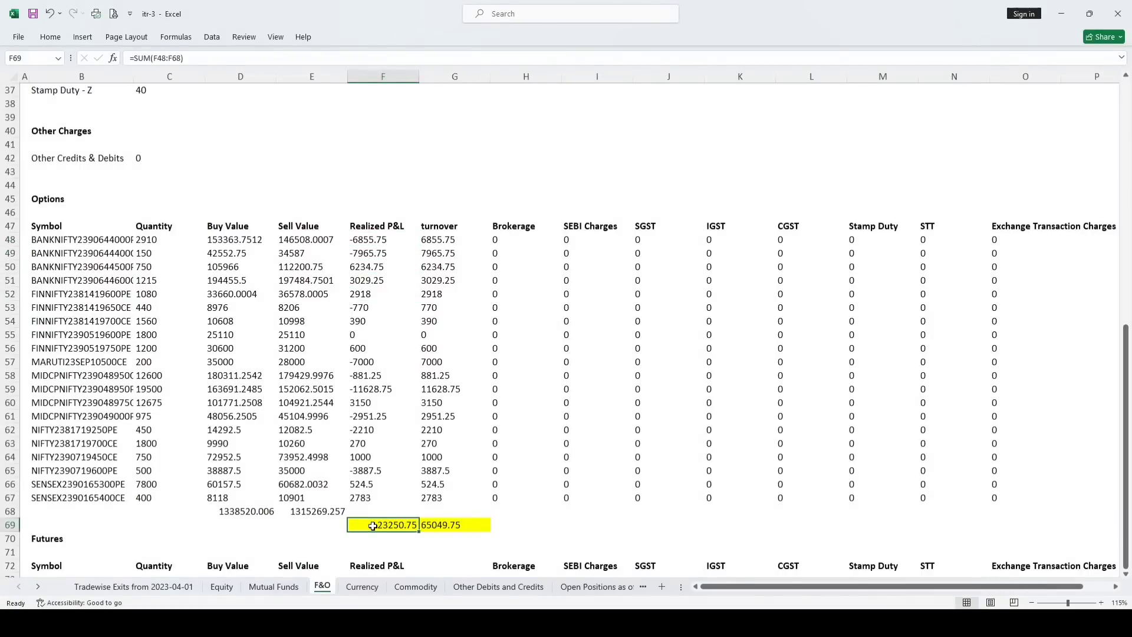
pyautogui.doubleClick(372, 525)
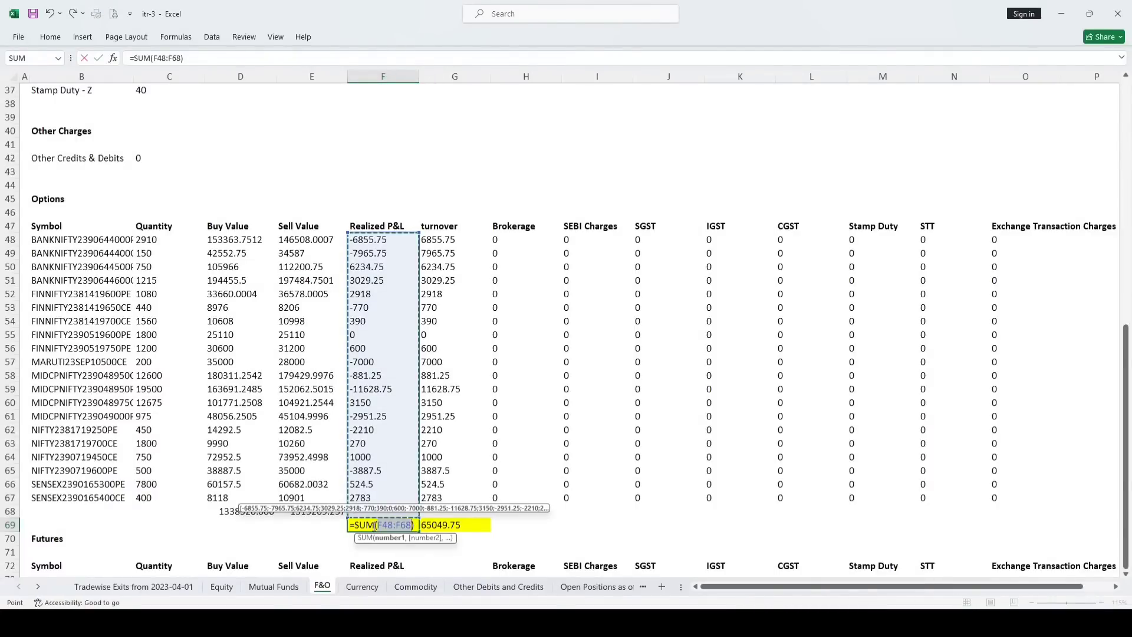
pyautogui.press('Return')
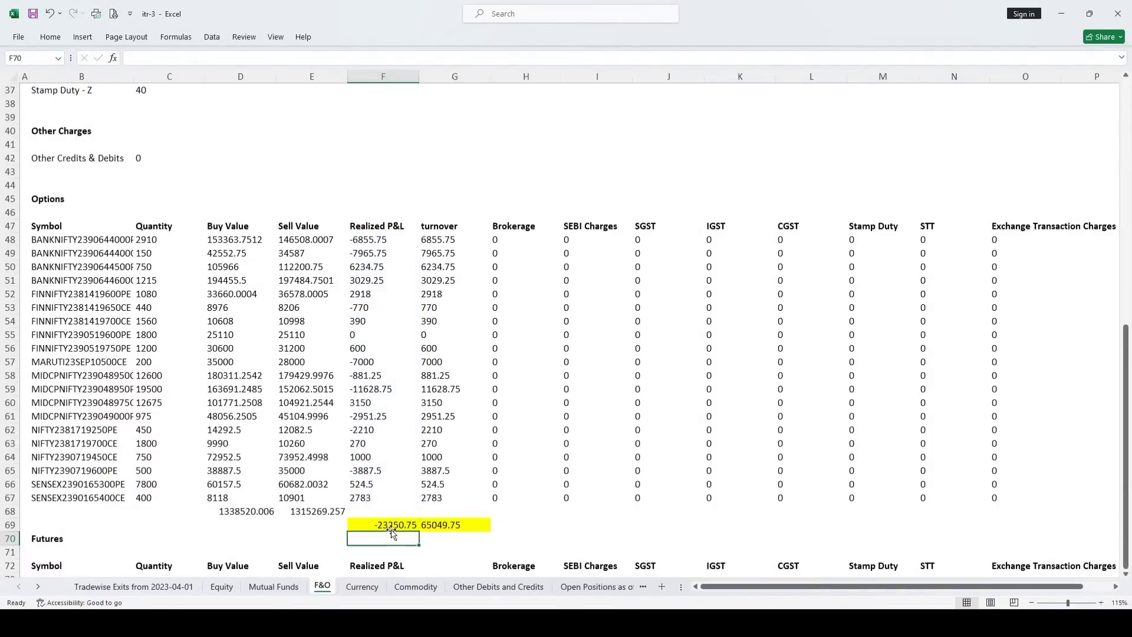
pyautogui.click(391, 526)
pyautogui.scroll(10, 242, 264)
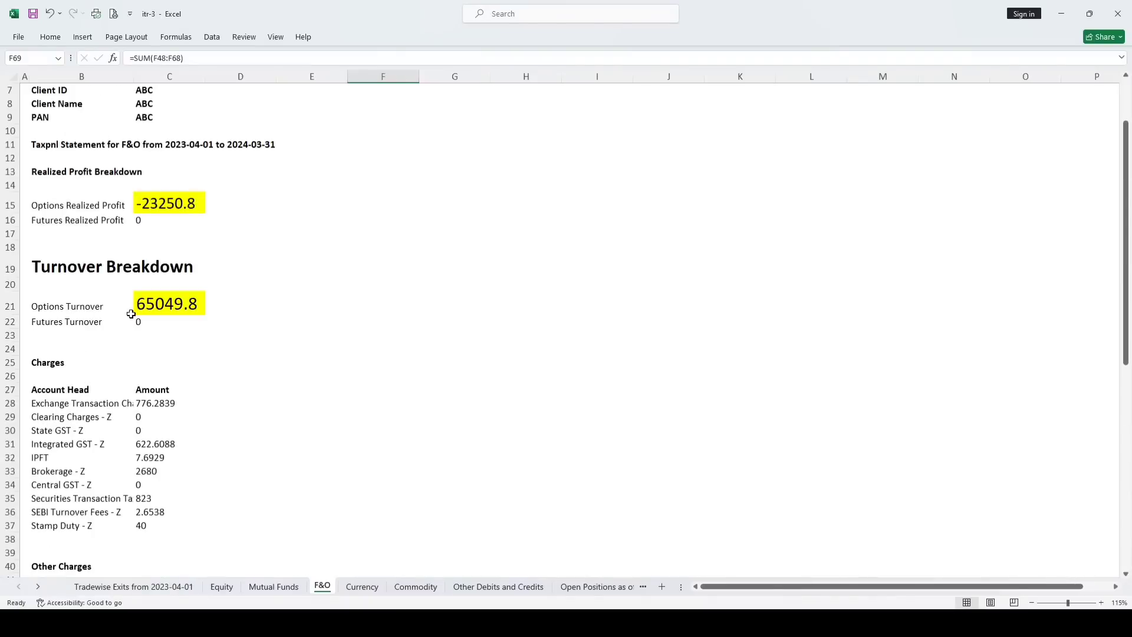
pyautogui.click(165, 205)
pyautogui.scroll(-11, 192, 226)
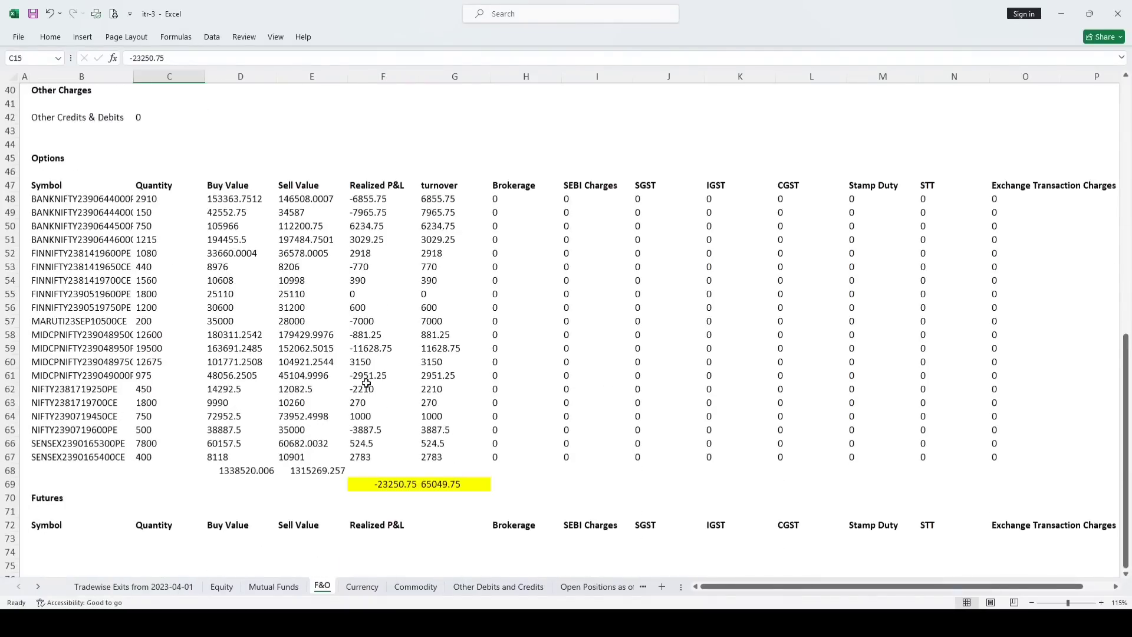
pyautogui.click(387, 483)
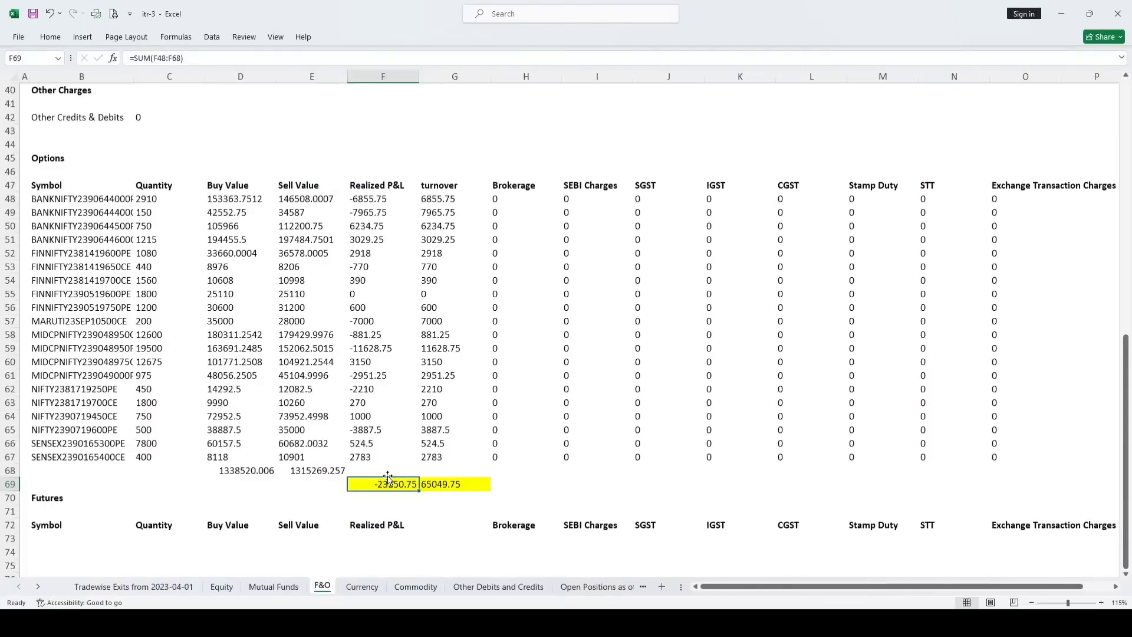
# Enter =ABS(F48) as the turnover formula in G48 and fill it down to G67
pyautogui.click(439, 180)
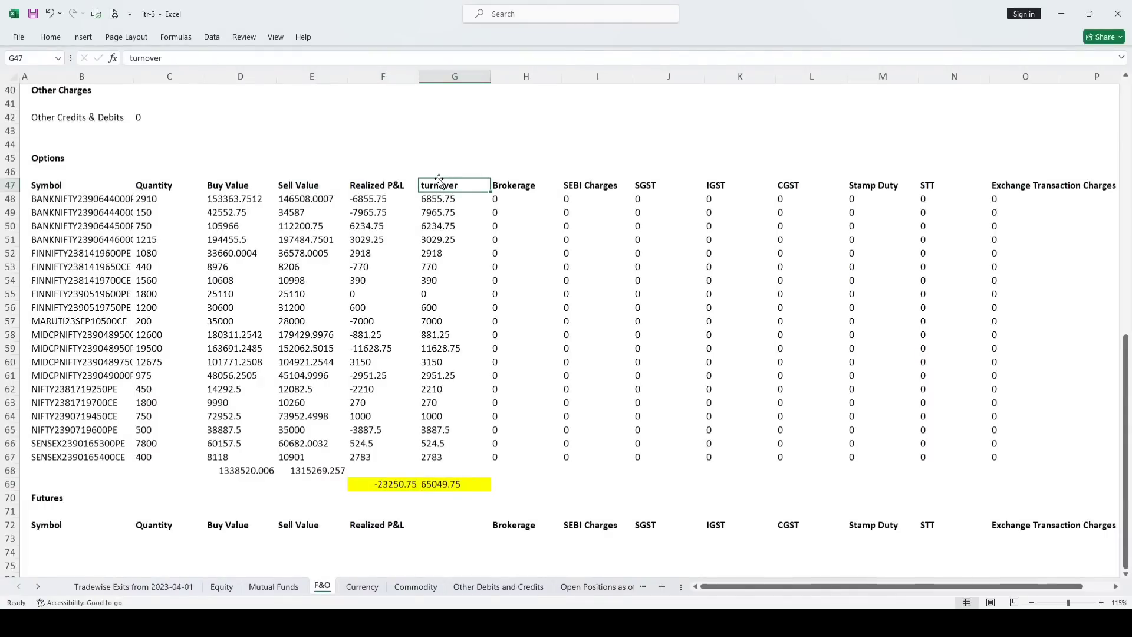
pyautogui.click(433, 202)
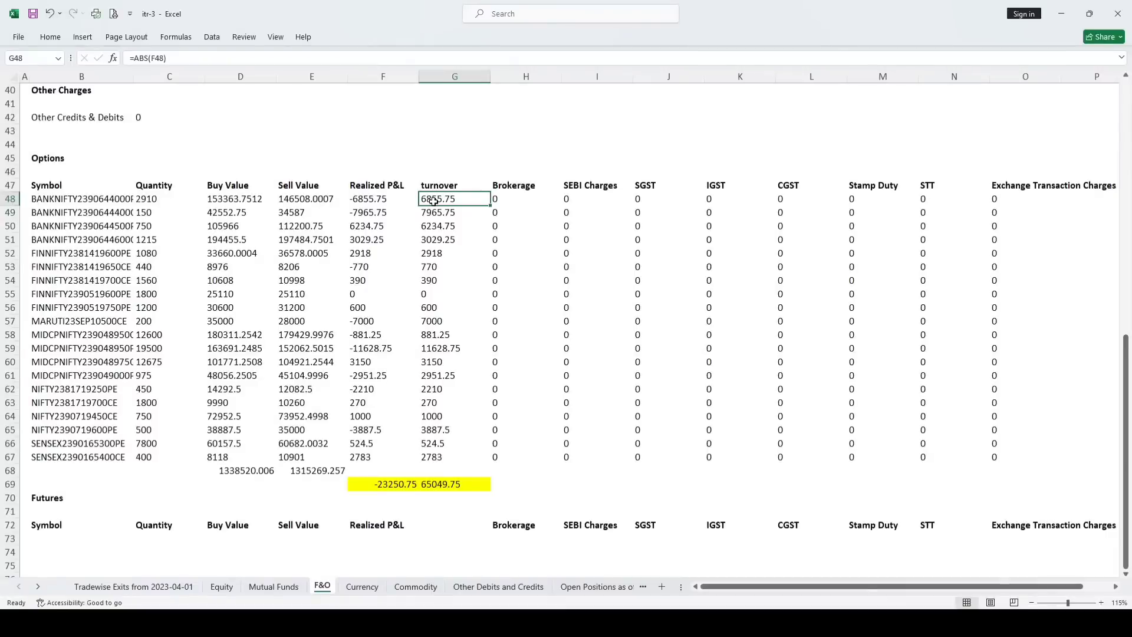
pyautogui.write('=')
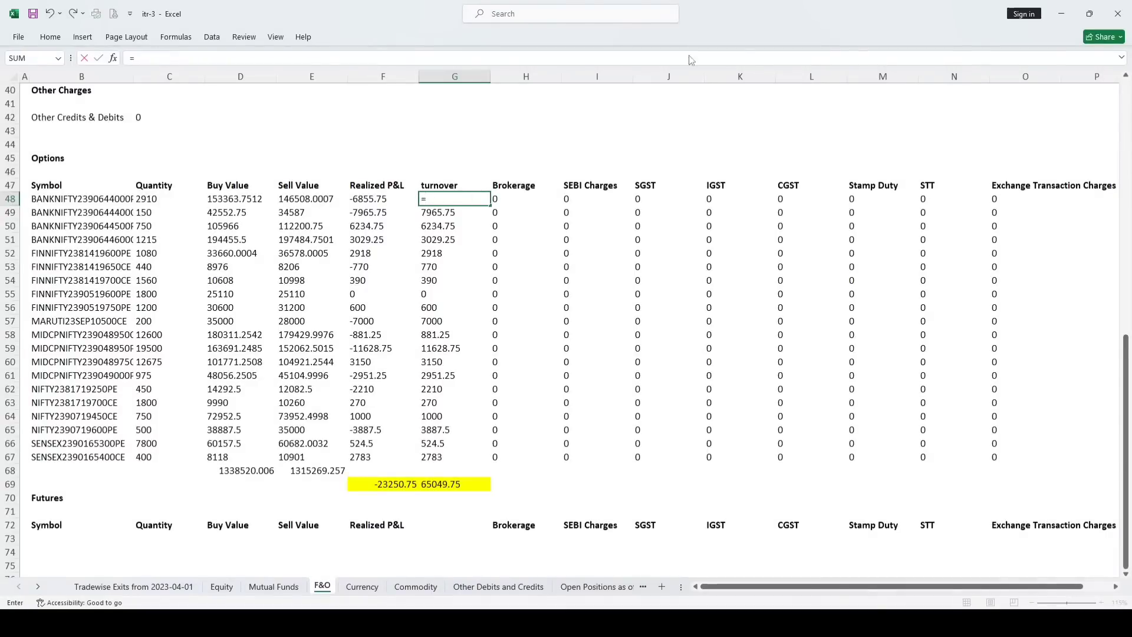
pyautogui.write('abs')
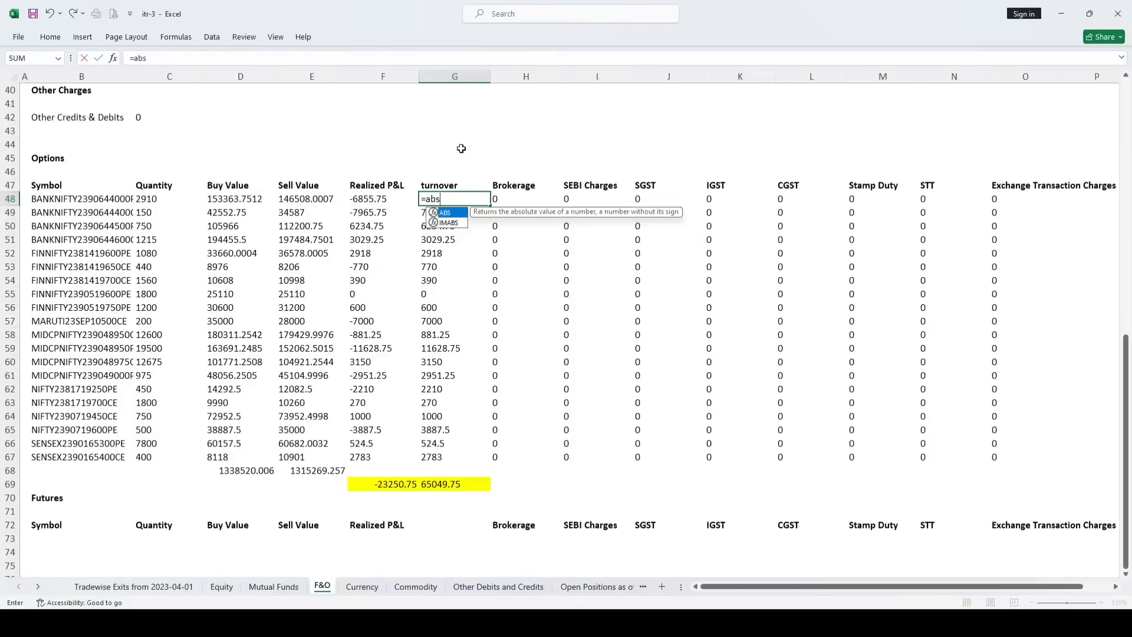
pyautogui.write('(')
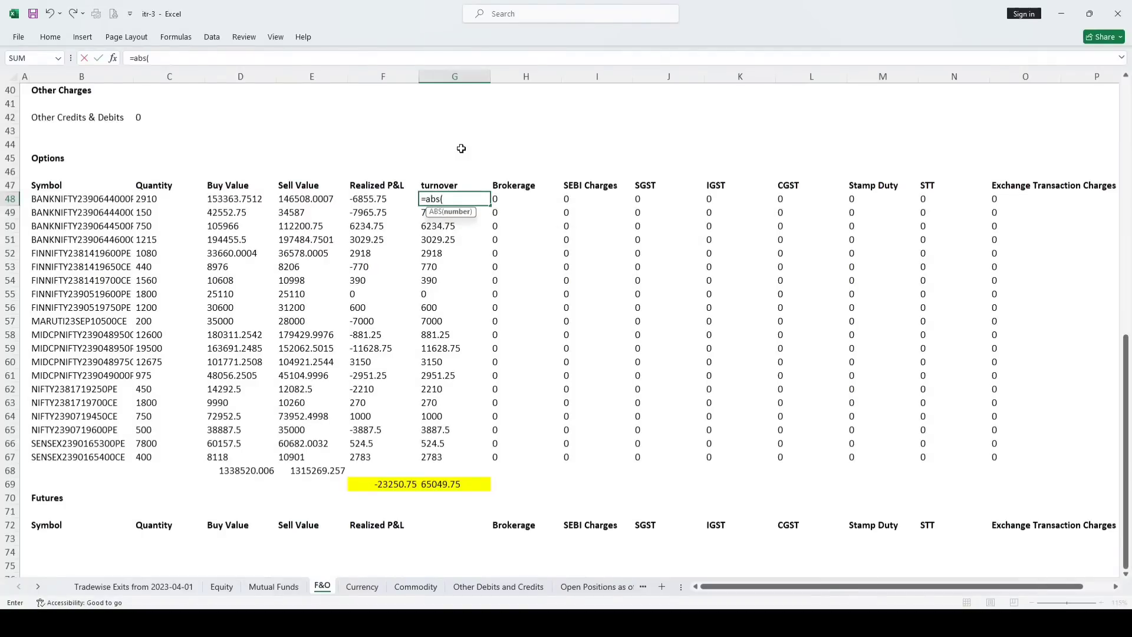
pyautogui.click(372, 199)
pyautogui.press('Return')
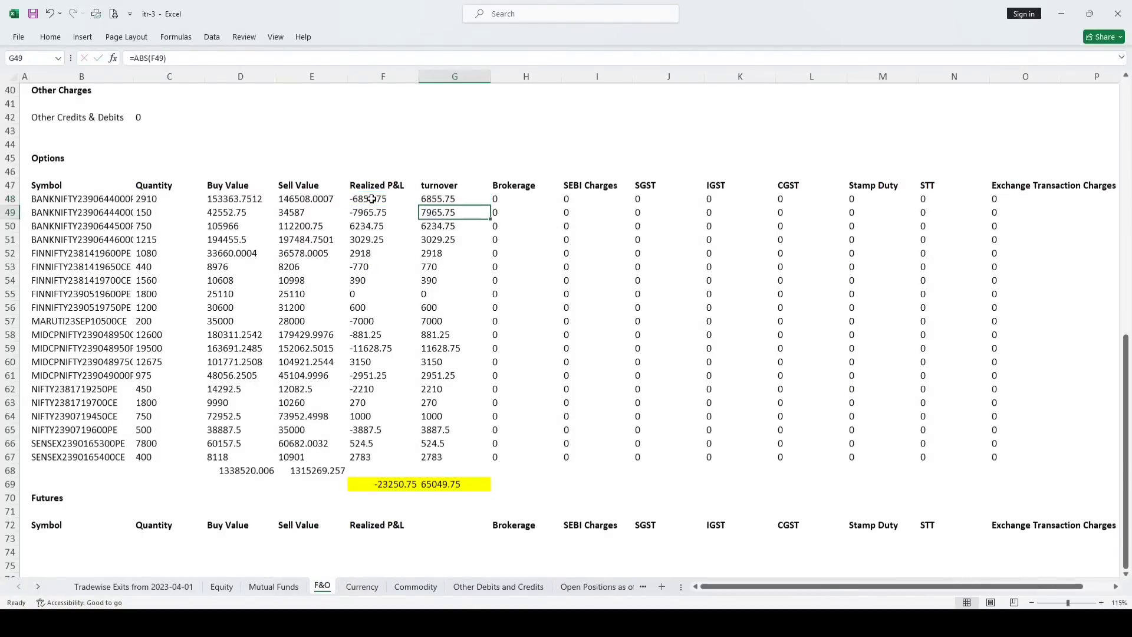
pyautogui.click(352, 198)
pyautogui.click(421, 197)
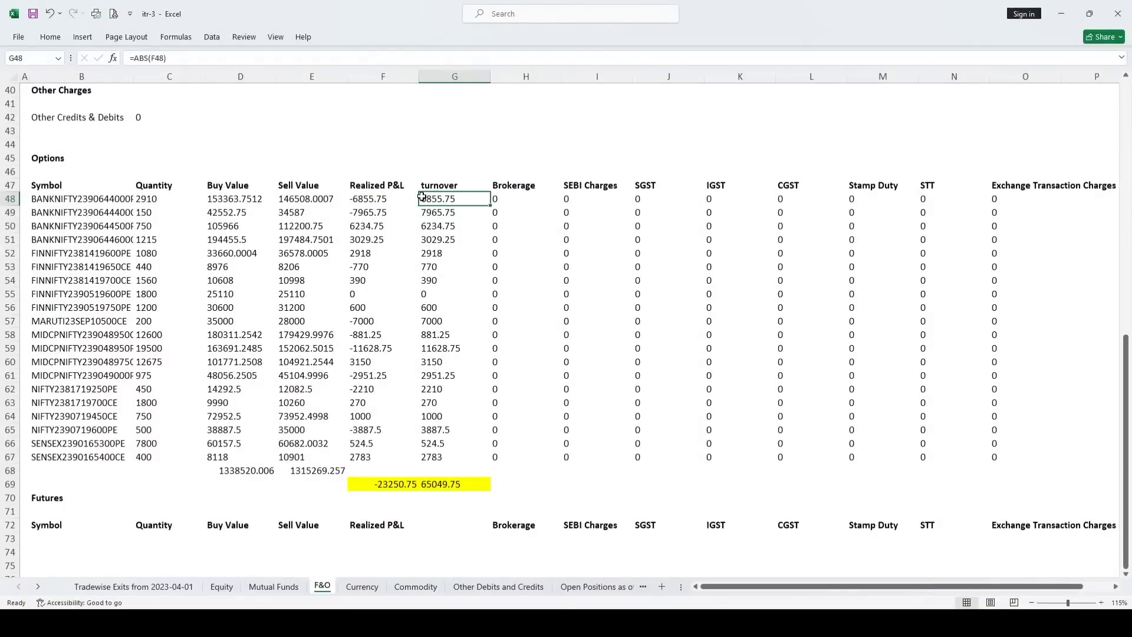
pyautogui.moveTo(492, 206); pyautogui.dragTo(460, 459)
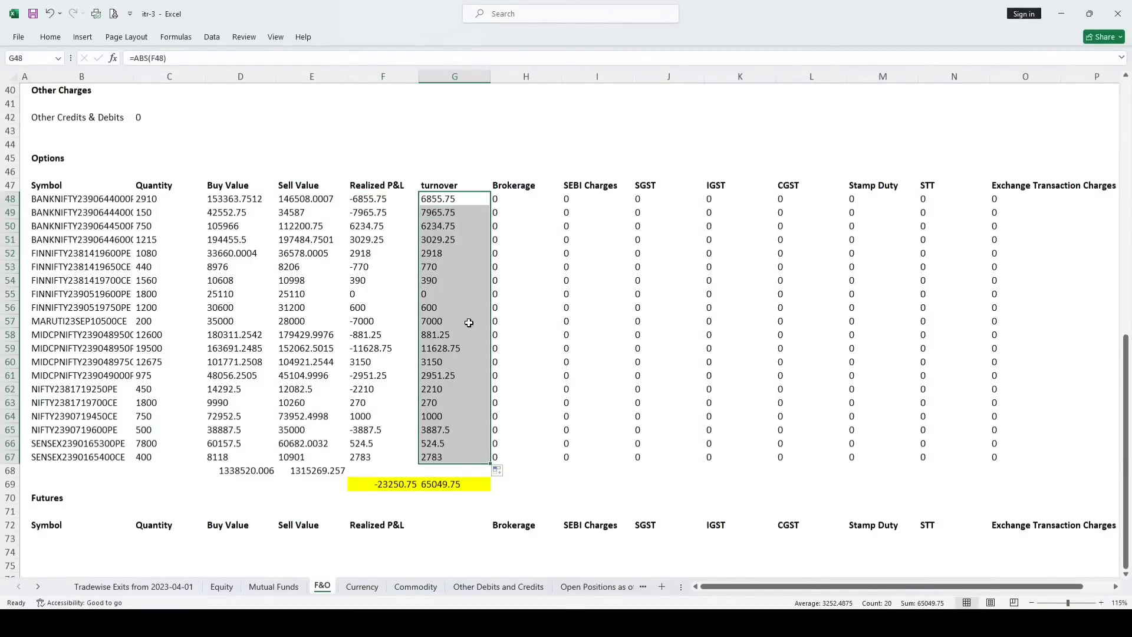
# Verify the G69 turnover total =SUM(G48:G68) matches the Options Turnover 65049.75
pyautogui.click(436, 484)
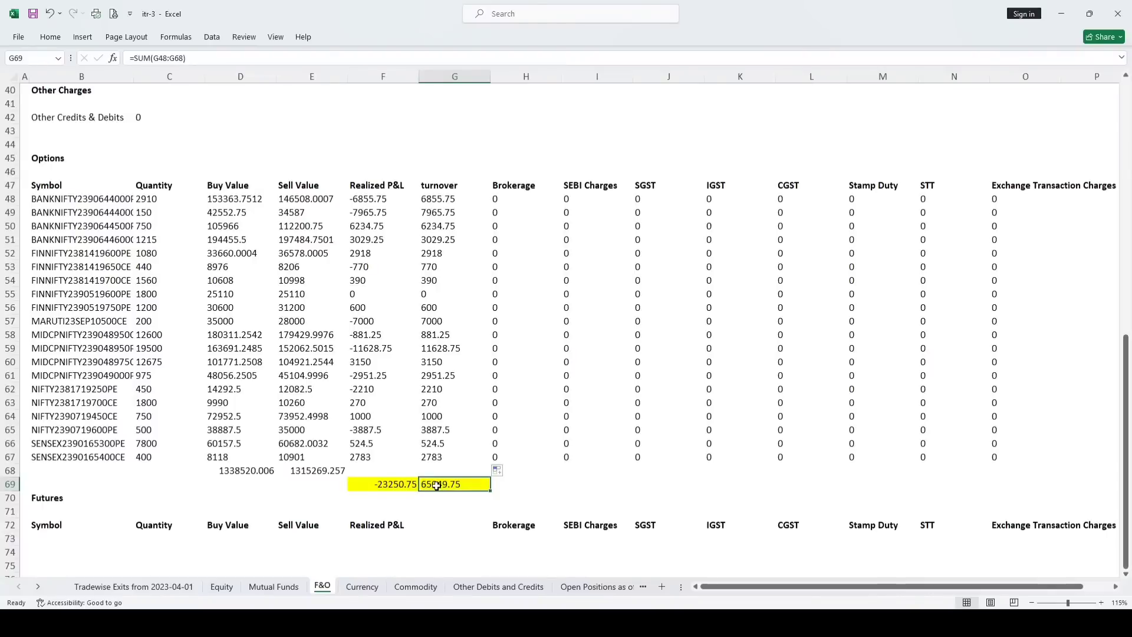
pyautogui.doubleClick(437, 485)
pyautogui.press('Return')
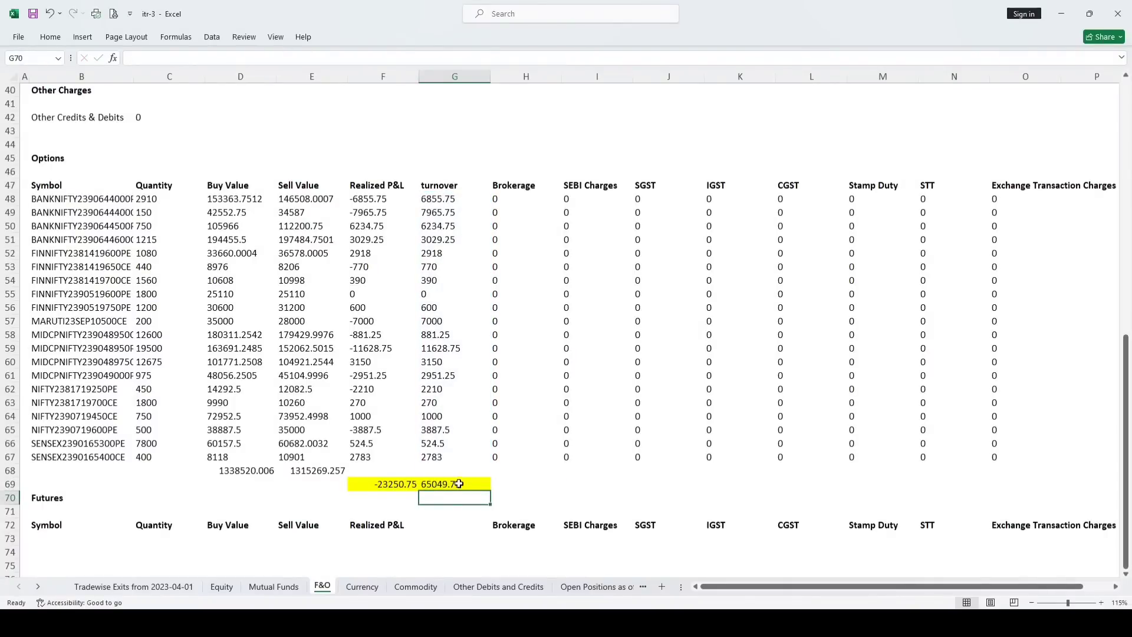
pyautogui.click(459, 484)
pyautogui.scroll(10, 284, 167)
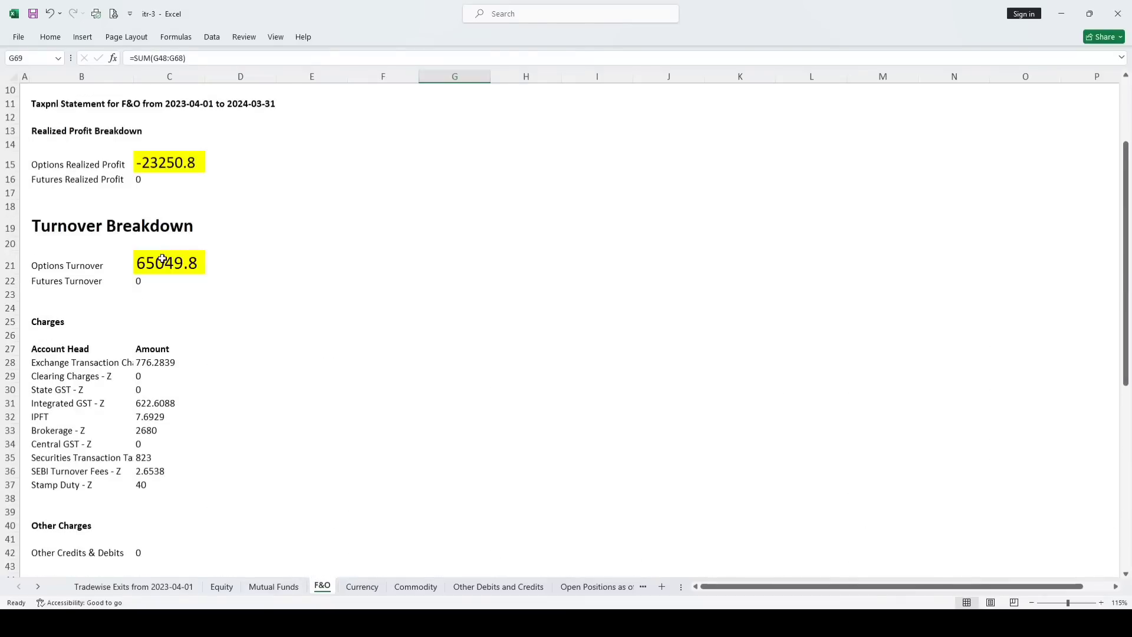
pyautogui.click(163, 260)
pyautogui.scroll(-12, 235, 237)
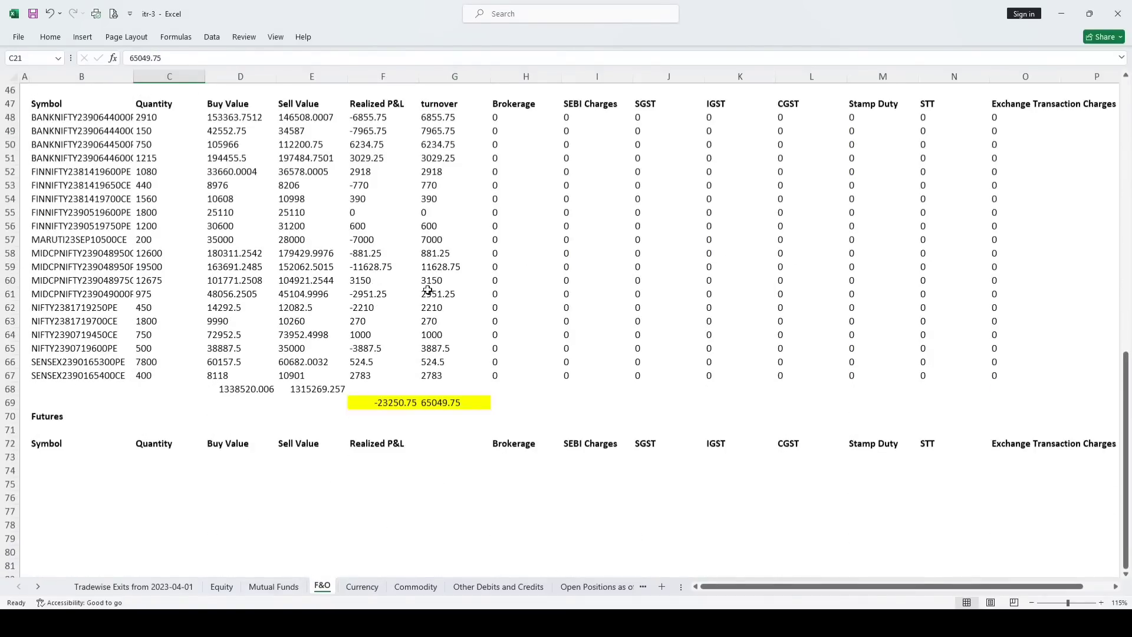
pyautogui.click(367, 407)
pyautogui.click(435, 401)
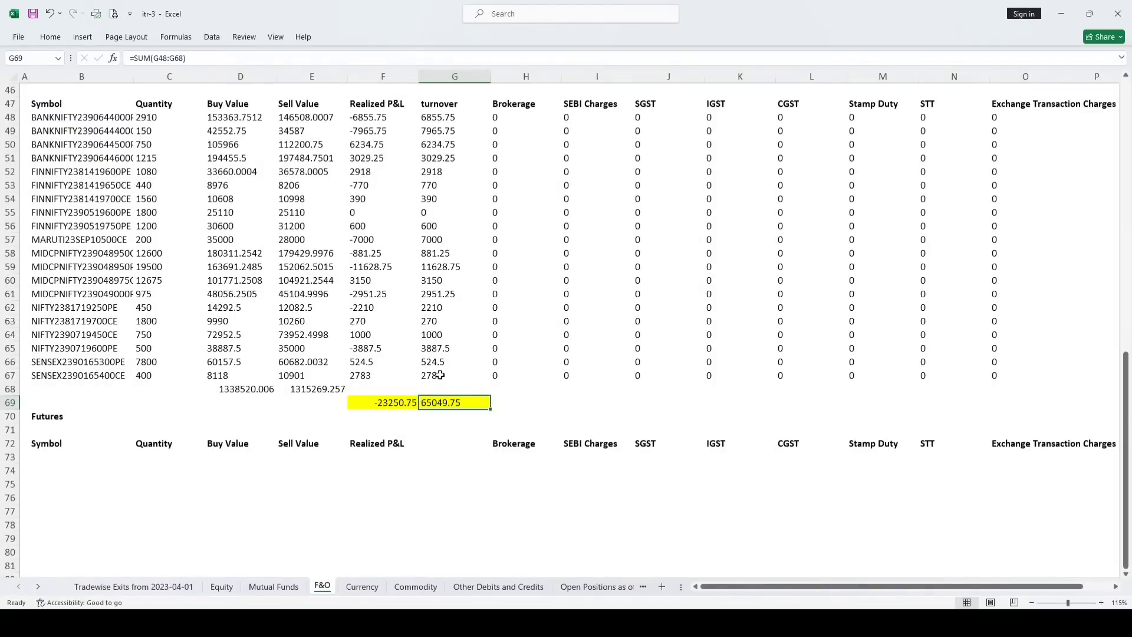
pyautogui.scroll(15, 465, 344)
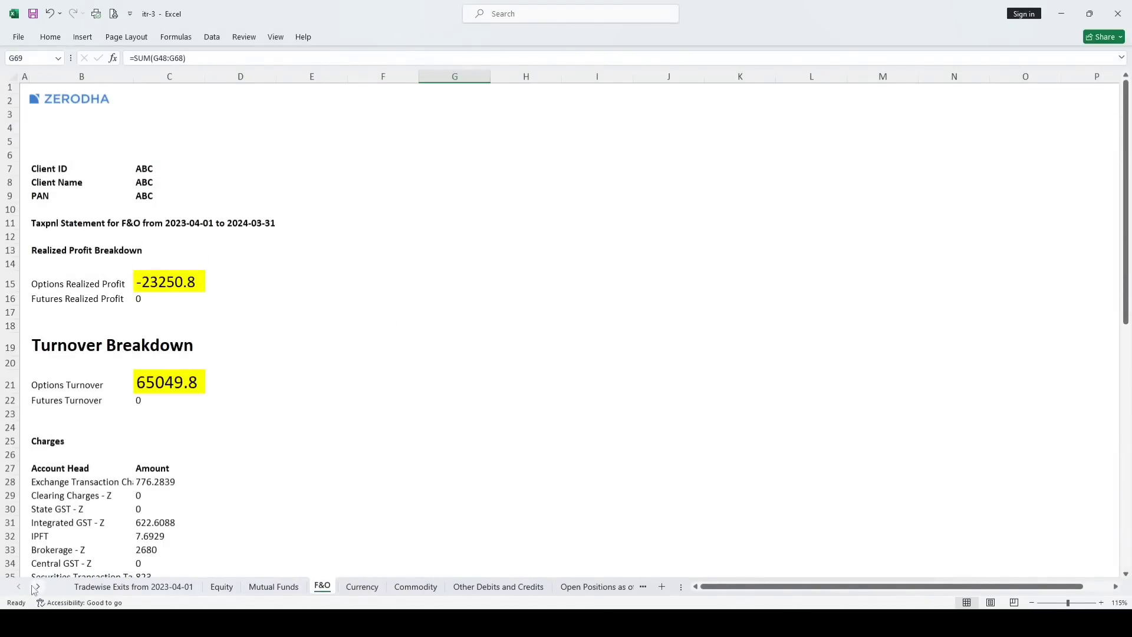
# Browse the Tradewise Exits sheet's Equity, Equity - Buyback, Mutual Funds and F&O sections
pyautogui.click(98, 592)
pyautogui.scroll(4, 233, 366)
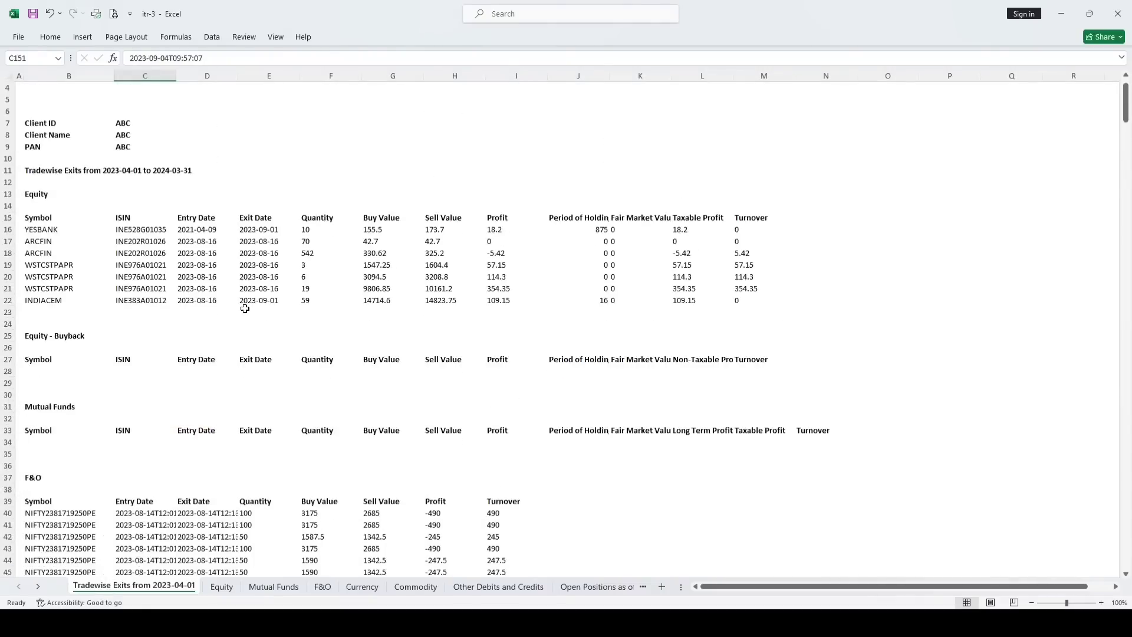
pyautogui.click(37, 228)
pyautogui.click(51, 376)
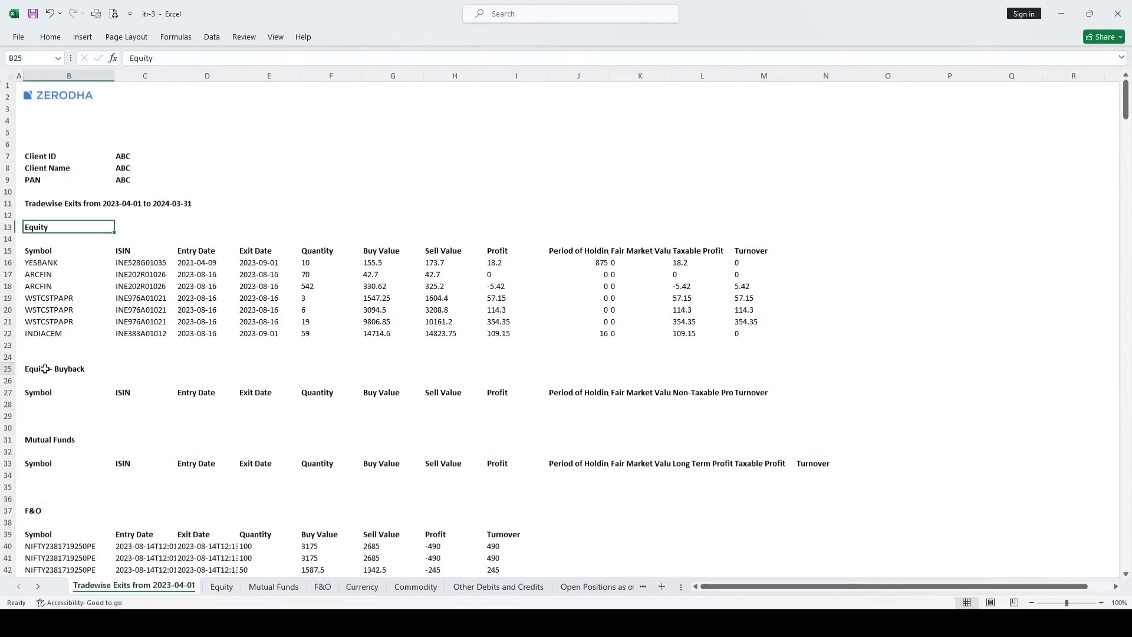
pyautogui.scroll(-2, 54, 372)
pyautogui.click(47, 372)
pyautogui.scroll(-1, 37, 439)
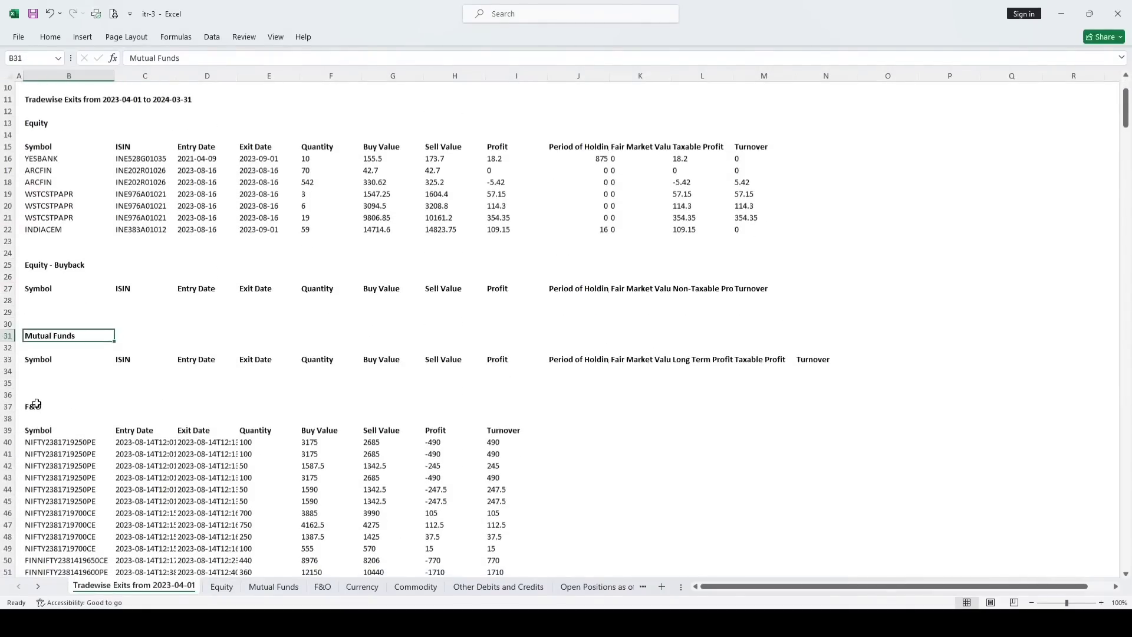
pyautogui.click(37, 403)
pyautogui.scroll(-8, 157, 333)
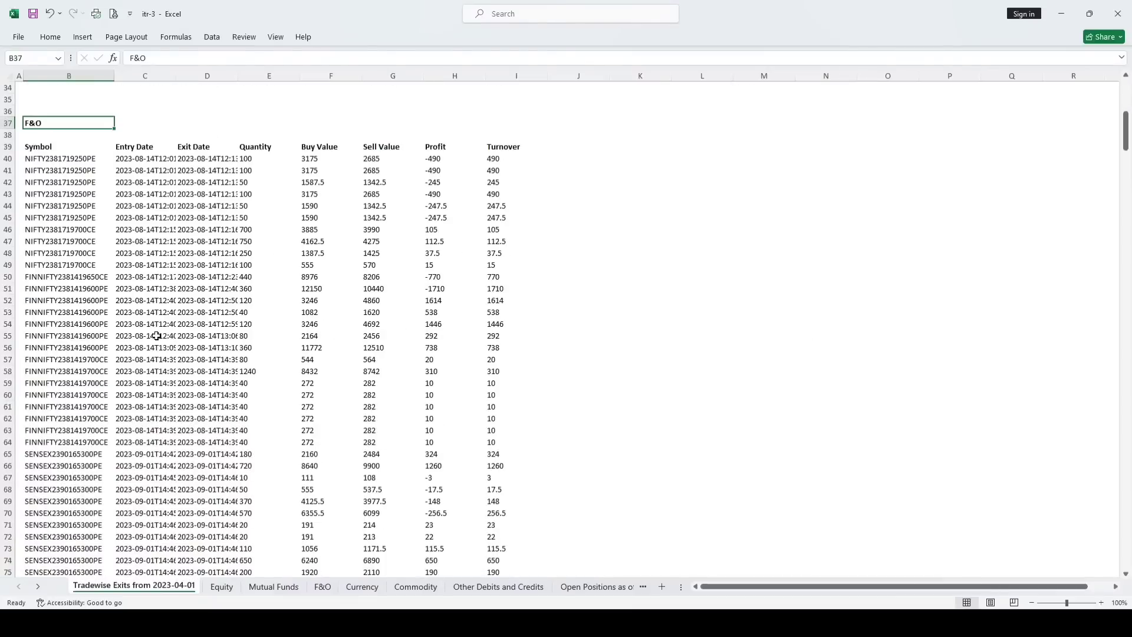
# Bring up the Equity sheet's tax P&L summary
pyautogui.click(221, 587)
pyautogui.scroll(1, 210, 425)
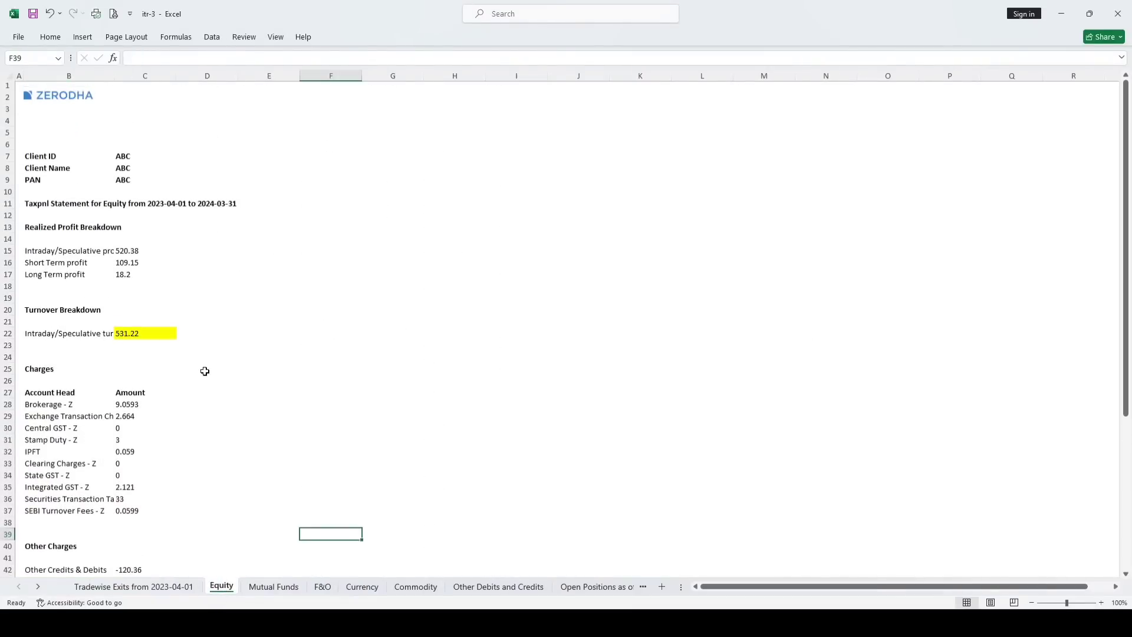
pyautogui.scroll(-1, 200, 330)
# Fill the realized profit cells C15:C17 on the Equity sheet with yellow
pyautogui.click(39, 219)
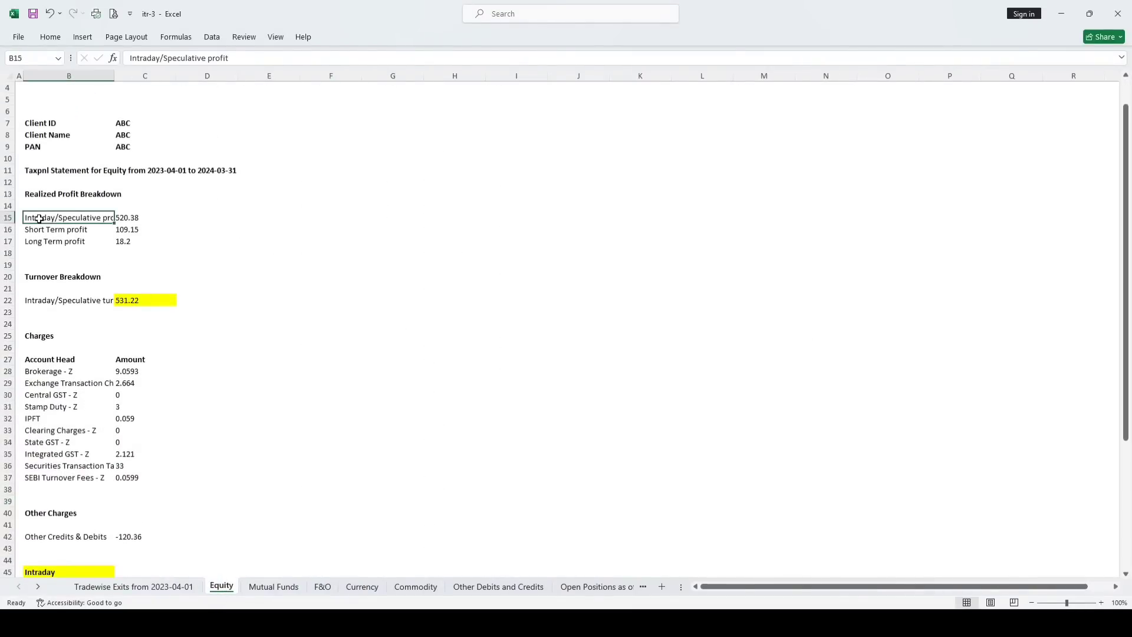
pyautogui.click(125, 217)
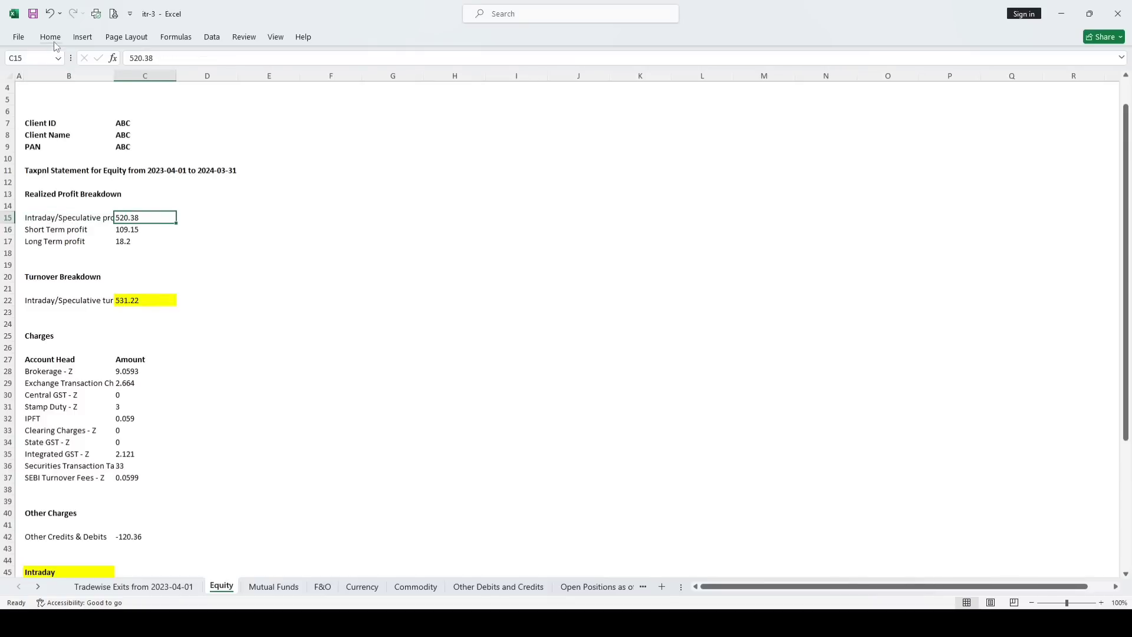
pyautogui.moveTo(127, 217); pyautogui.dragTo(130, 243)
pyautogui.click(18, 37)
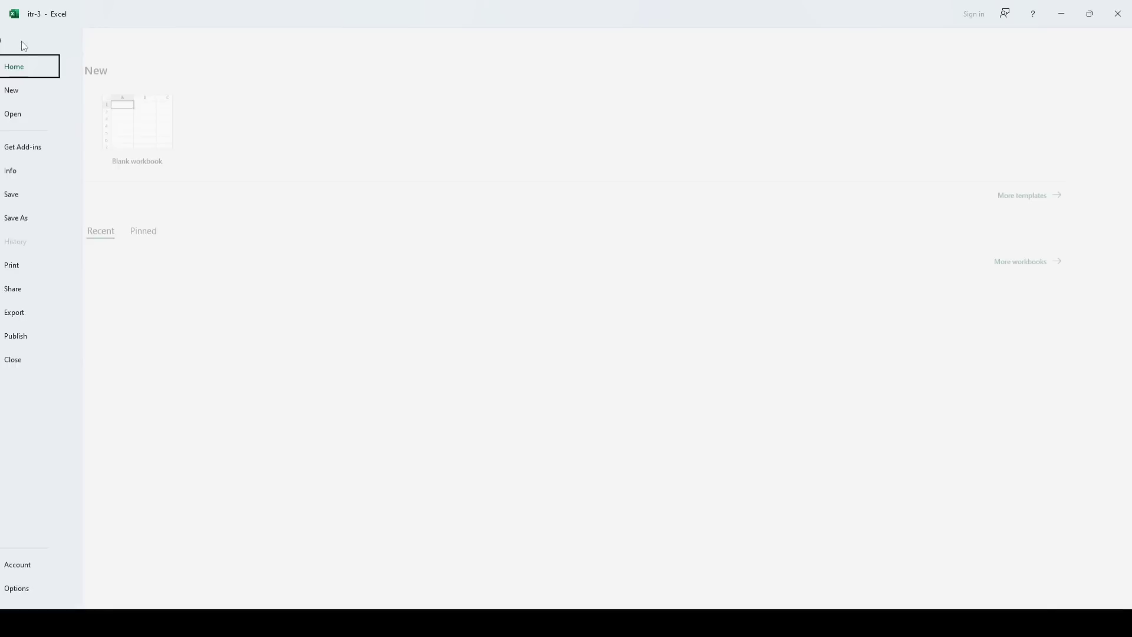
pyautogui.click(23, 42)
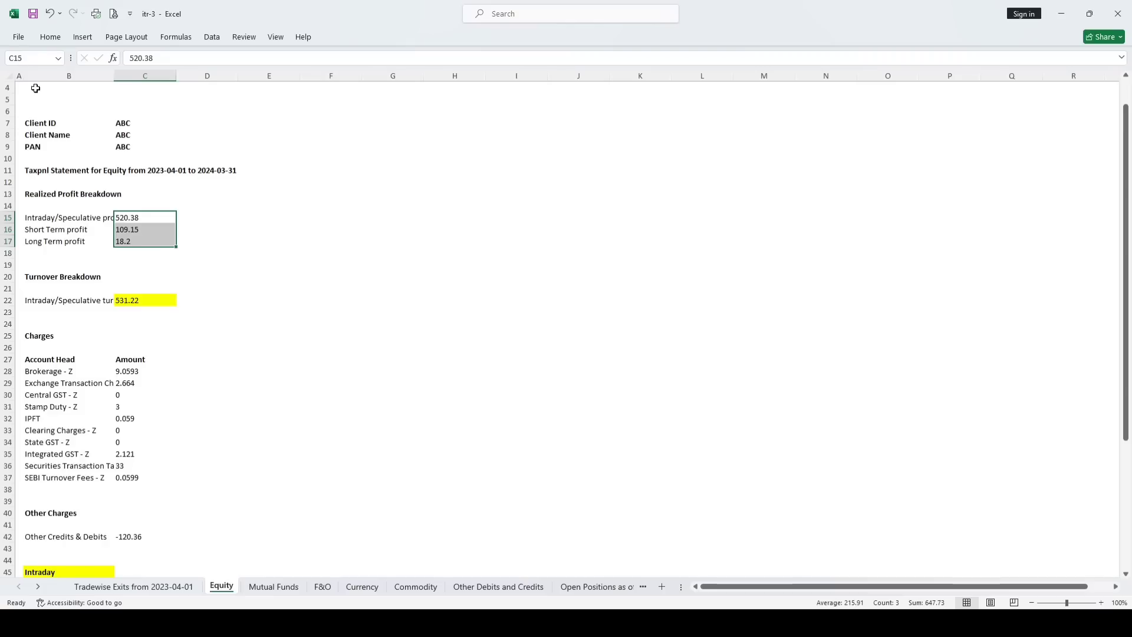
pyautogui.click(49, 42)
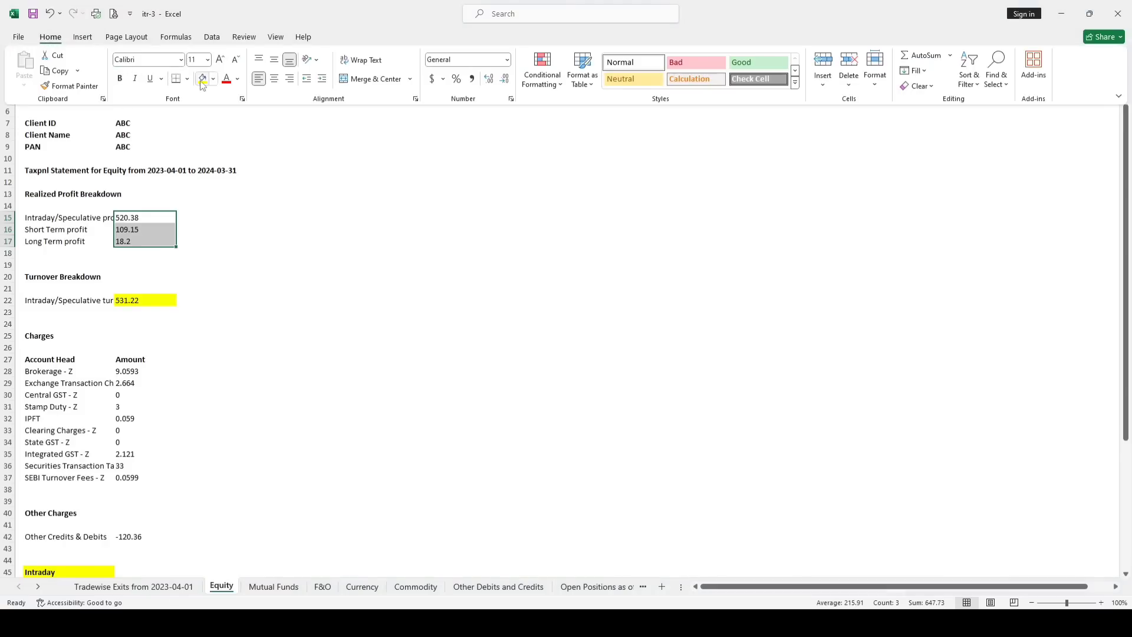
pyautogui.click(202, 79)
# Check the highlighted profits 520.38, 109.15 and 18.2 against the turnover breakdown
pyautogui.click(302, 217)
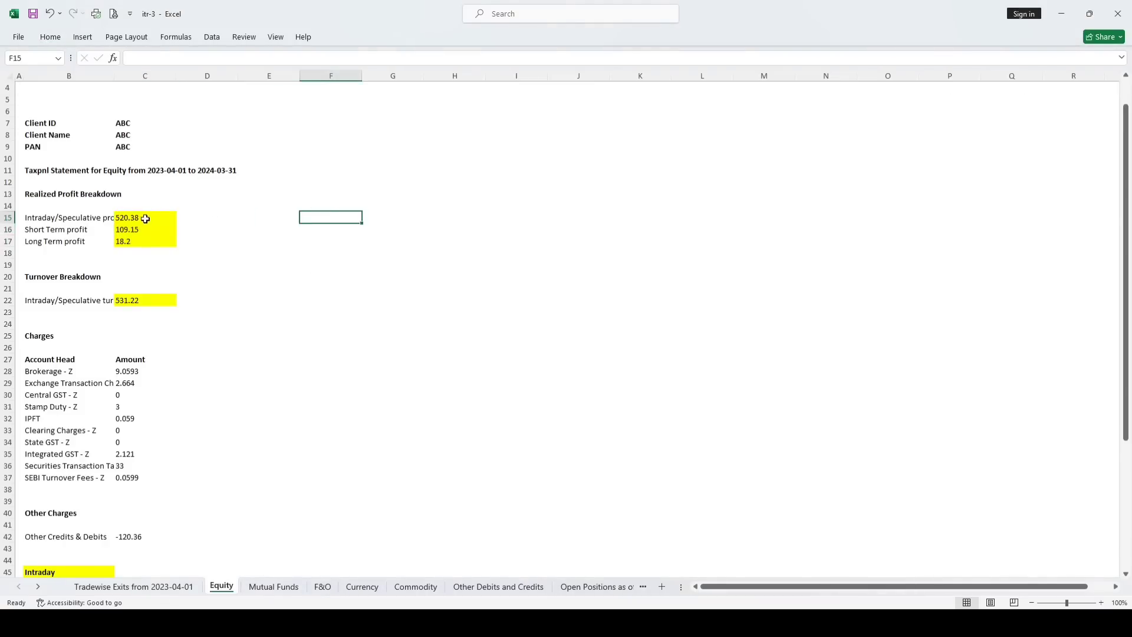
pyautogui.click(126, 219)
pyautogui.click(128, 233)
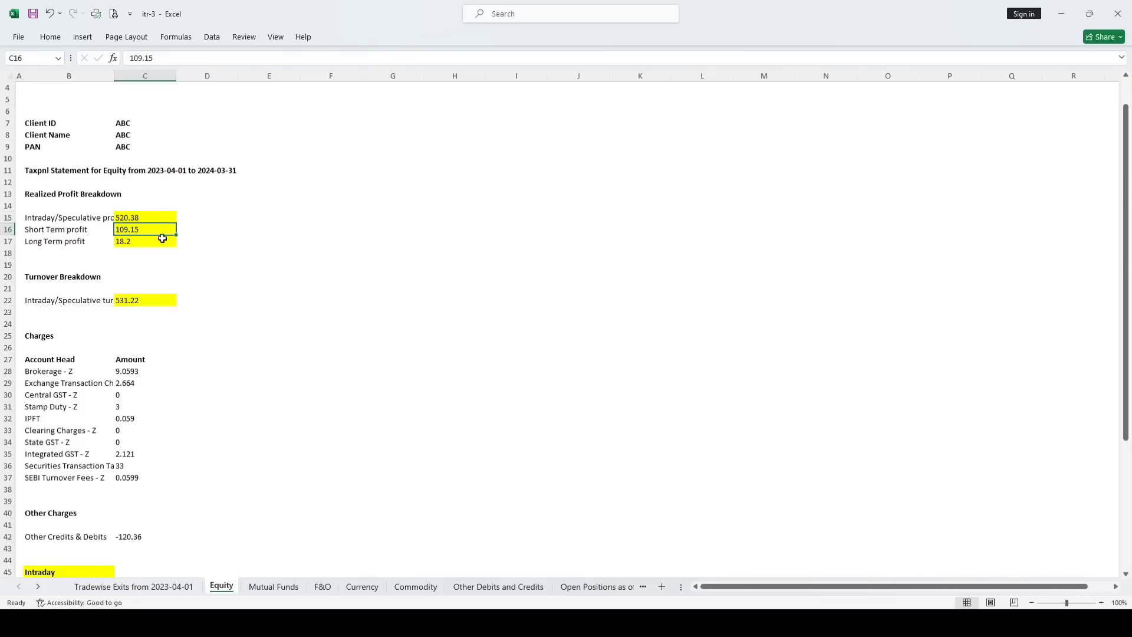
pyautogui.click(127, 242)
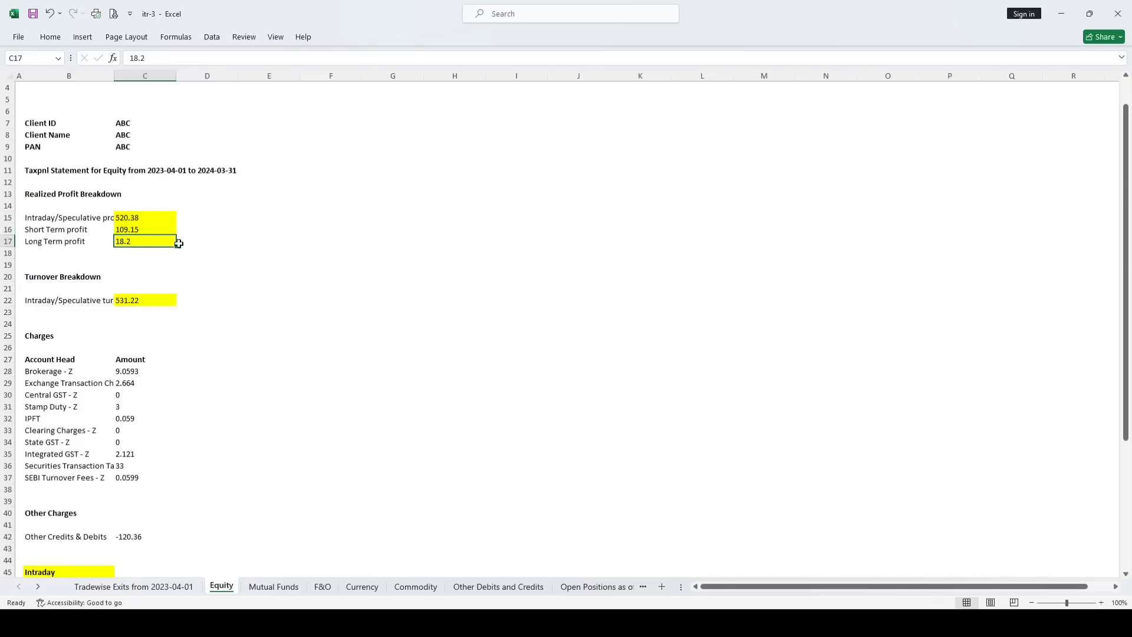
pyautogui.click(33, 302)
pyautogui.click(36, 278)
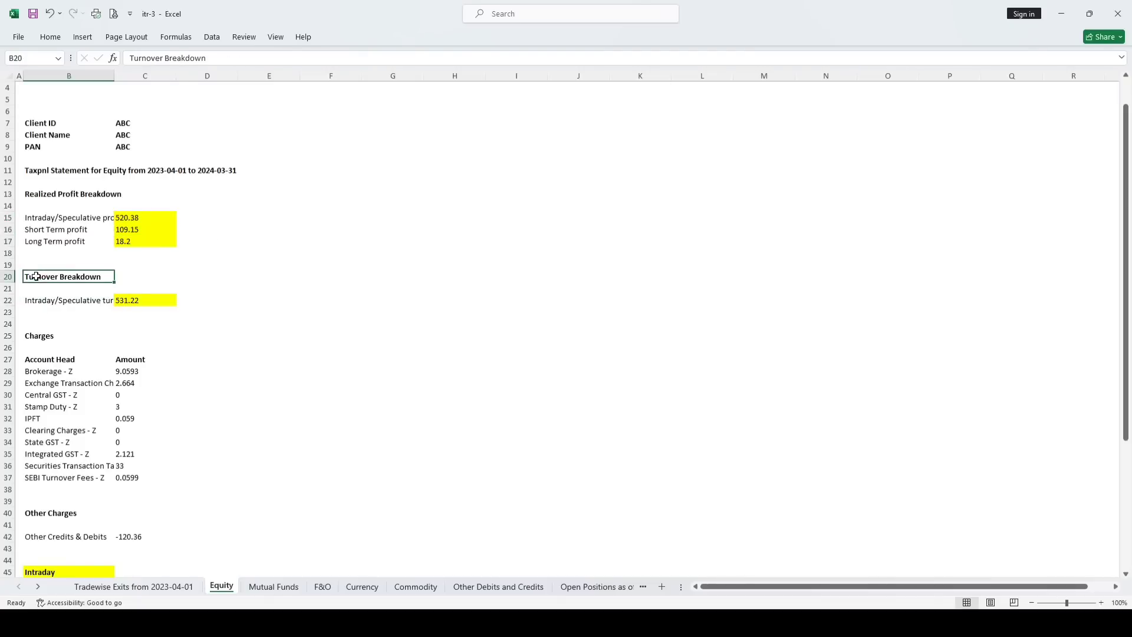
# Check the intraday turnover 531.22 and the charges, including the securities transaction charge of 33
pyautogui.click(118, 299)
pyautogui.scroll(-3, 250, 276)
pyautogui.moveTo(24, 254); pyautogui.dragTo(126, 360)
pyautogui.click(222, 251)
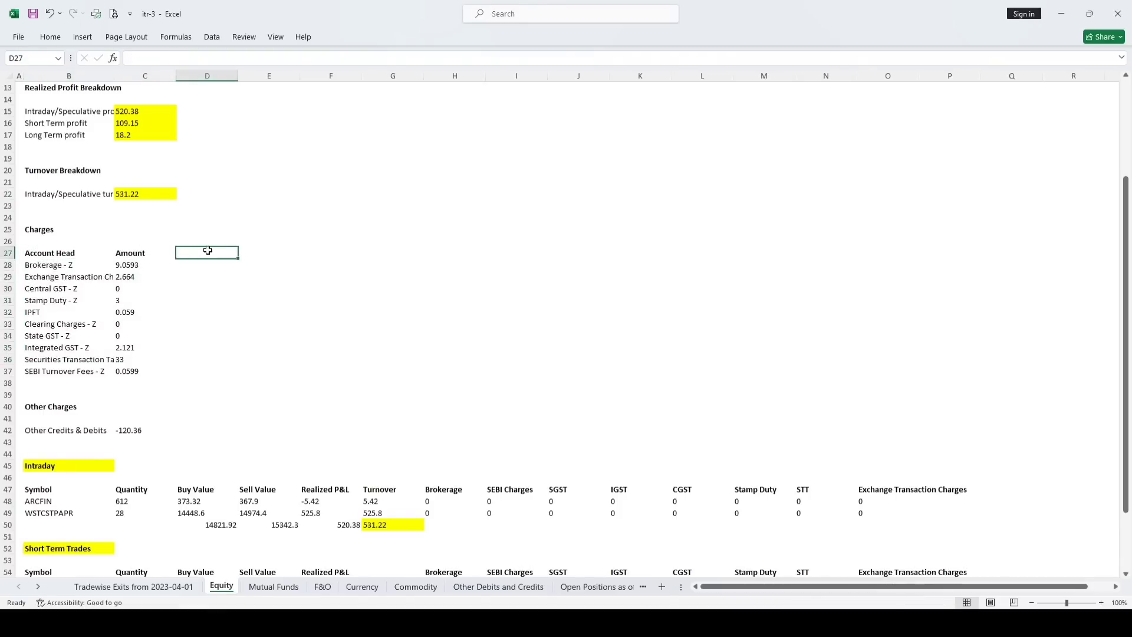
pyautogui.click(124, 360)
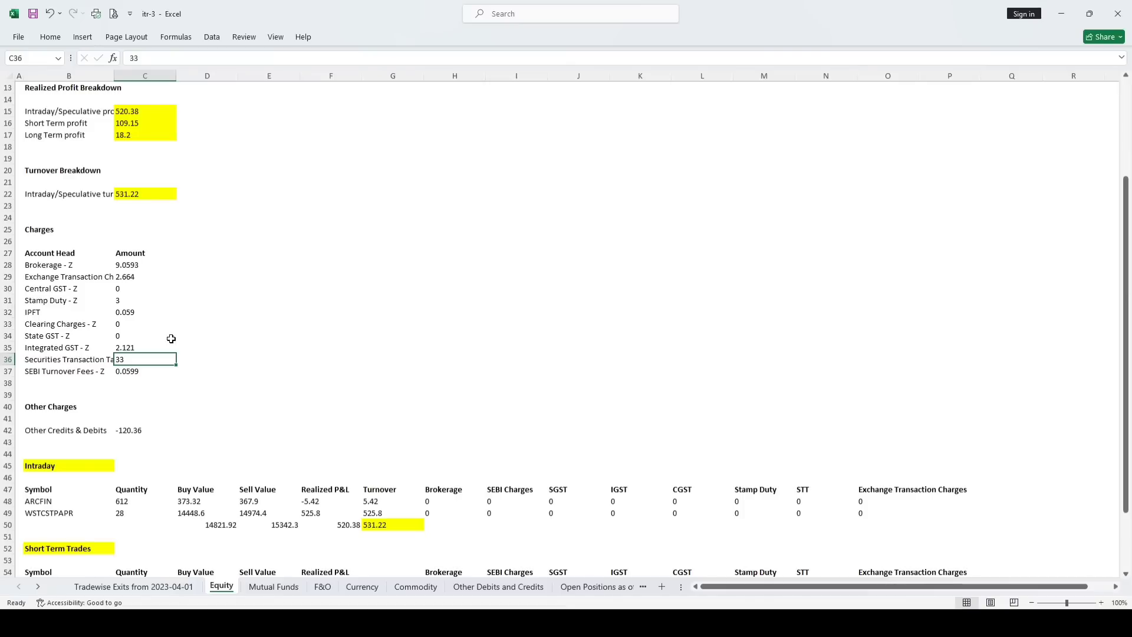
# Review the intraday trades ARCFIN and WSTCSTPAPR, their P&L totals and ABS turnover formula
pyautogui.scroll(-3, 362, 298)
pyautogui.click(37, 358)
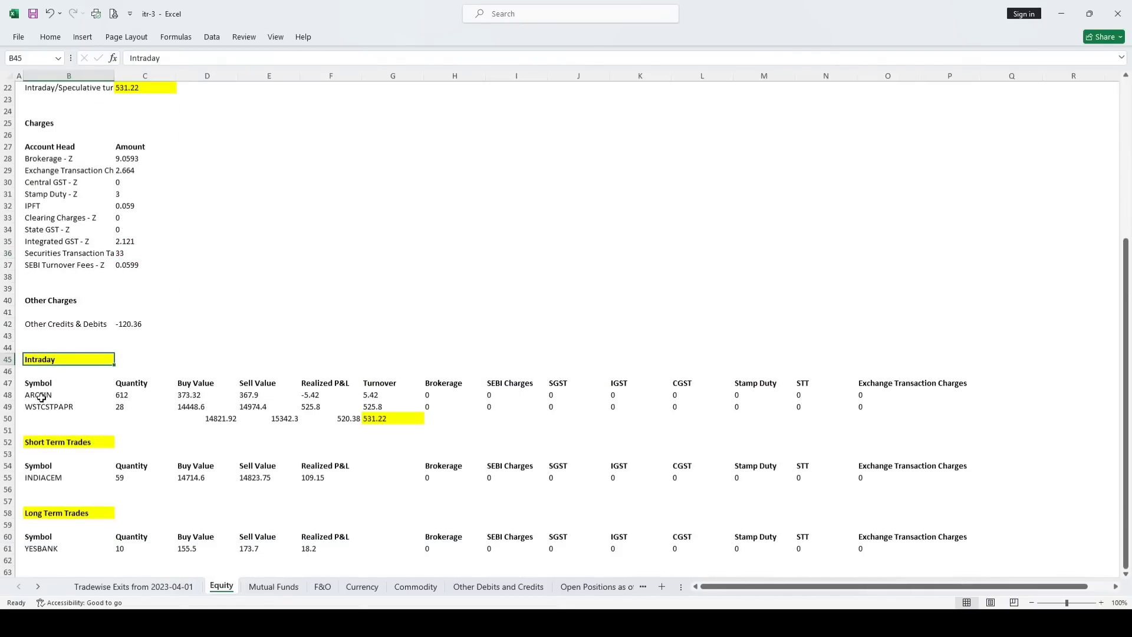
pyautogui.moveTo(41, 395); pyautogui.dragTo(35, 404)
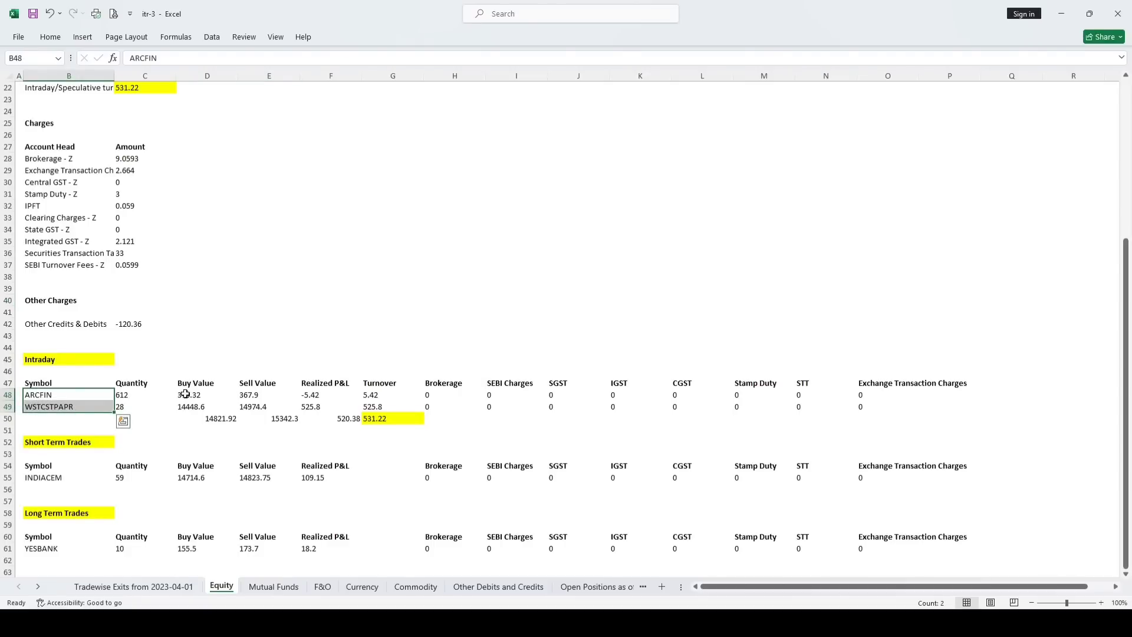
pyautogui.moveTo(189, 394); pyautogui.dragTo(313, 407)
pyautogui.click(283, 419)
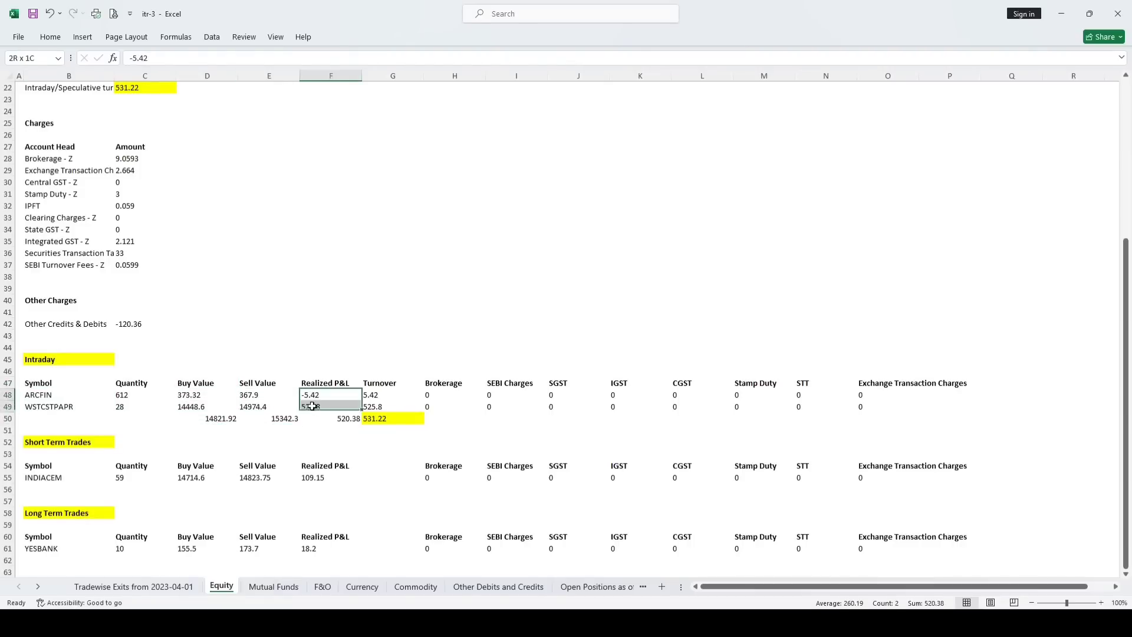
pyautogui.click(345, 419)
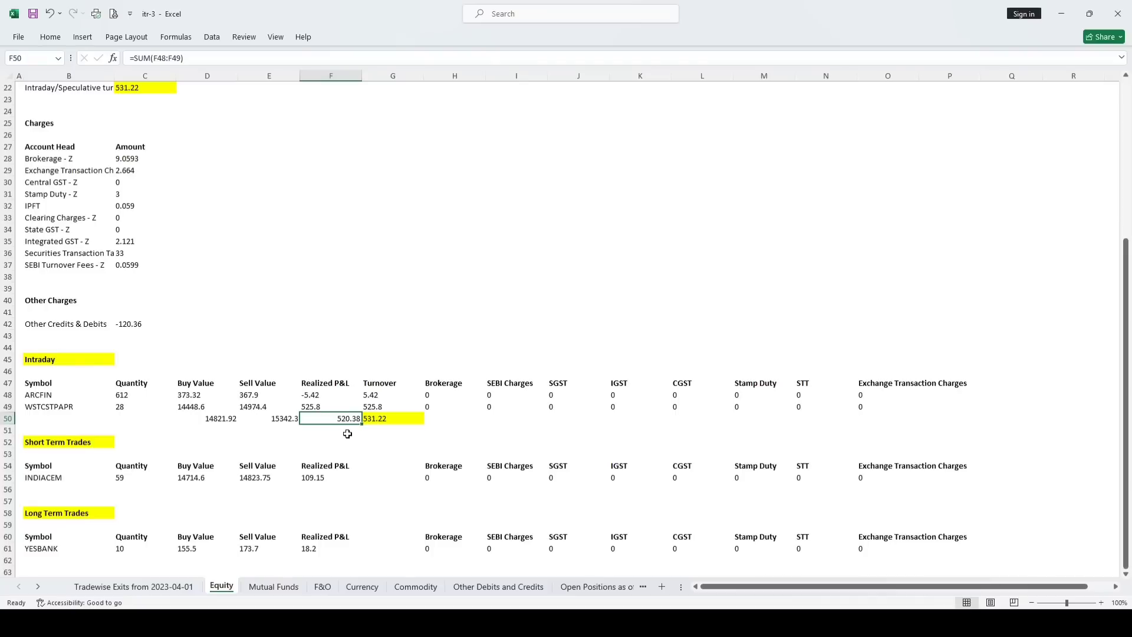
pyautogui.click(311, 395)
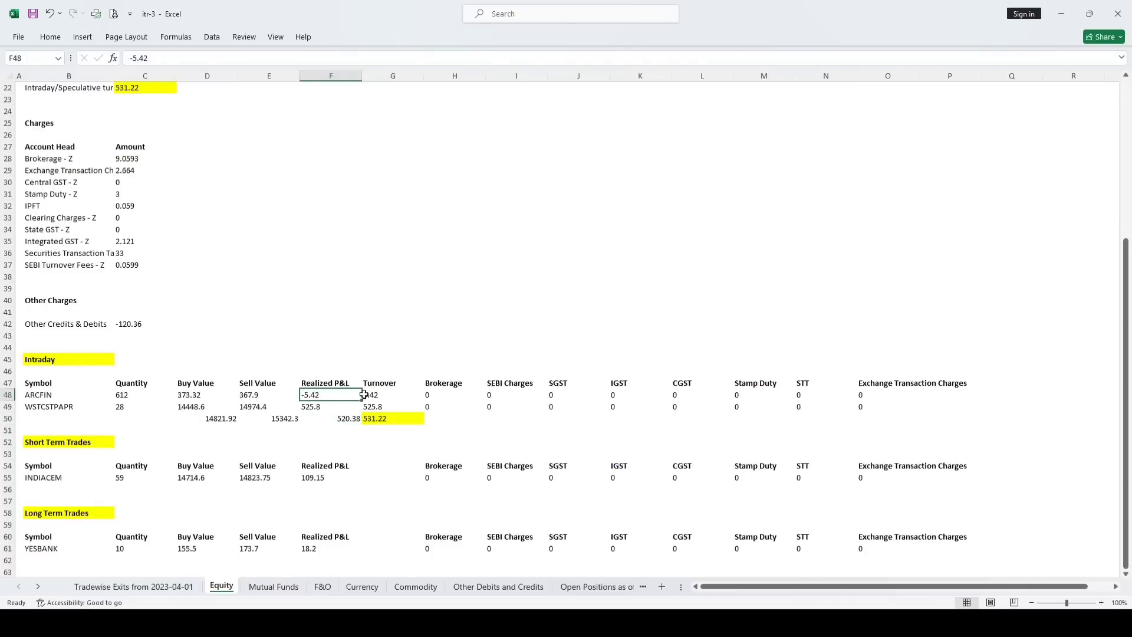
pyautogui.click(368, 394)
pyautogui.doubleClick(372, 394)
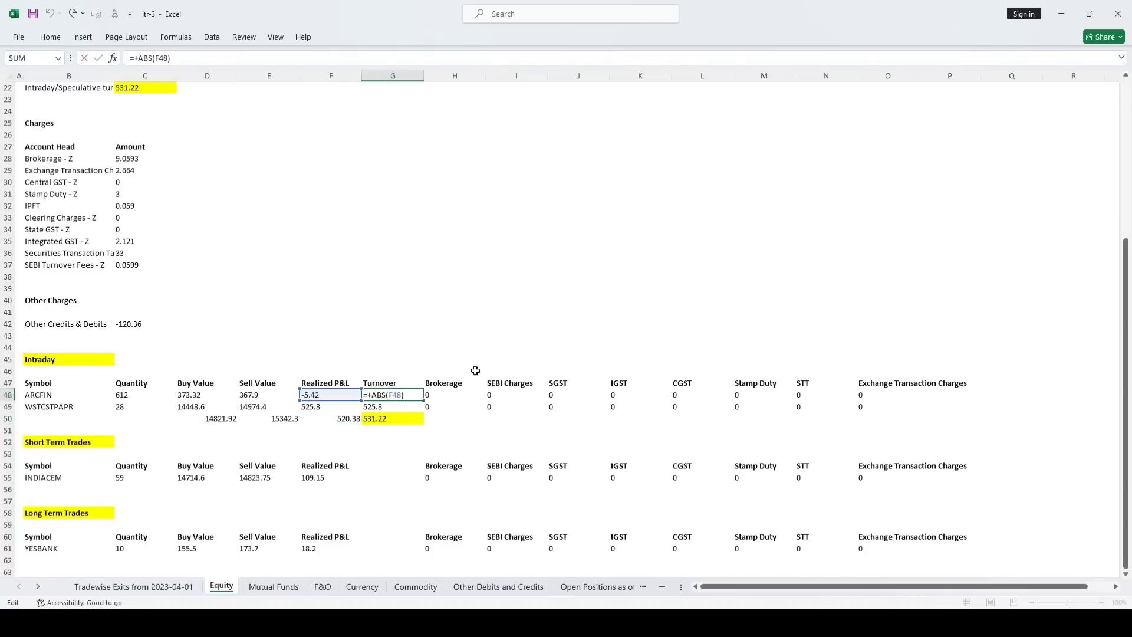
pyautogui.press('Escape')
pyautogui.click(347, 420)
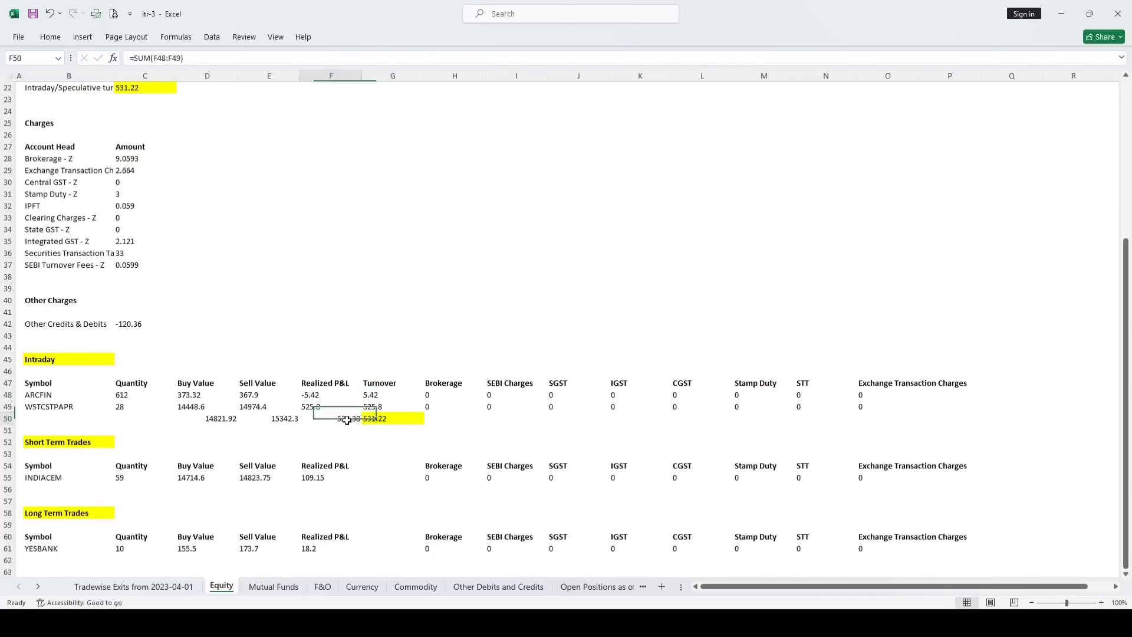
pyautogui.click(388, 423)
# Check the INDIACEM short-term trade's realized P&L of 109.15, then bring up the ITR-3 workbook
pyautogui.scroll(-2, 386, 447)
pyautogui.click(34, 370)
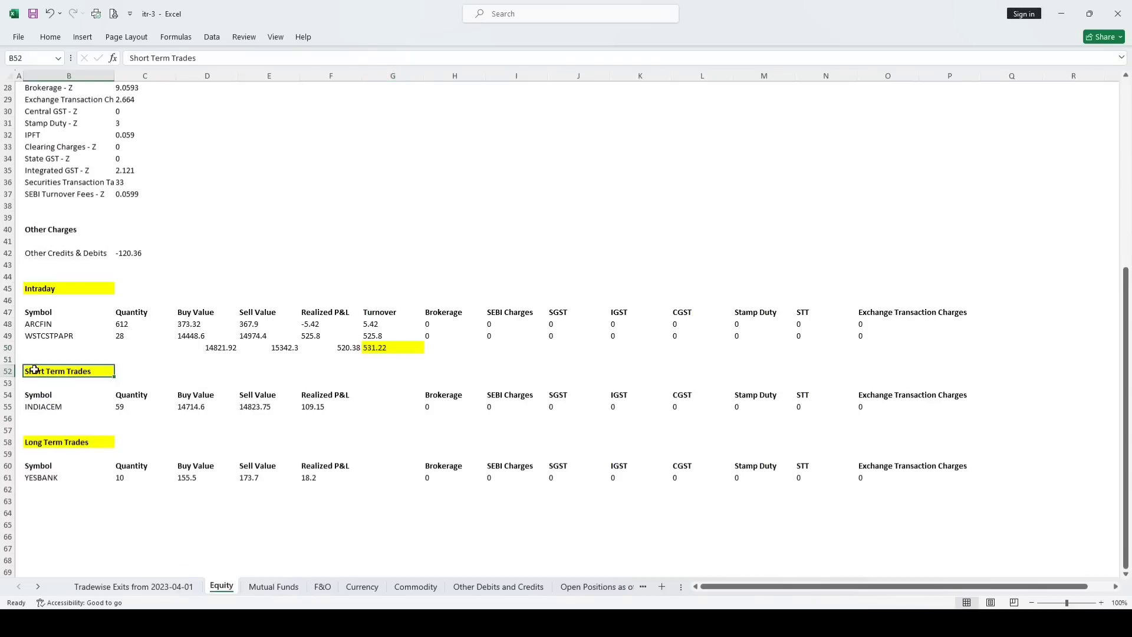
pyautogui.click(132, 406)
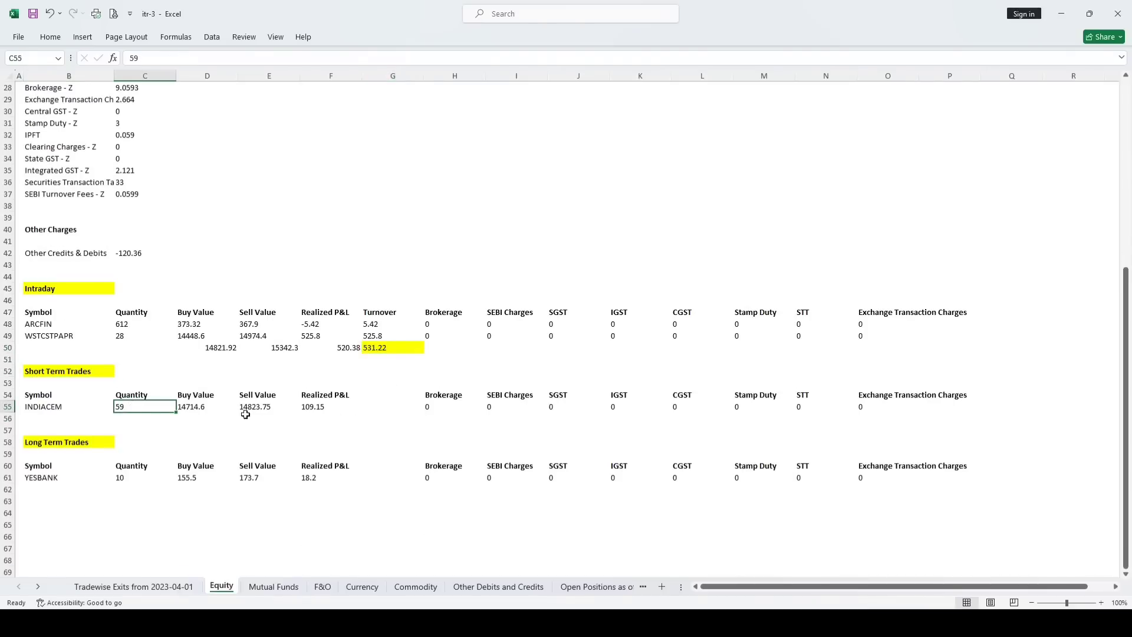
pyautogui.click(403, 409)
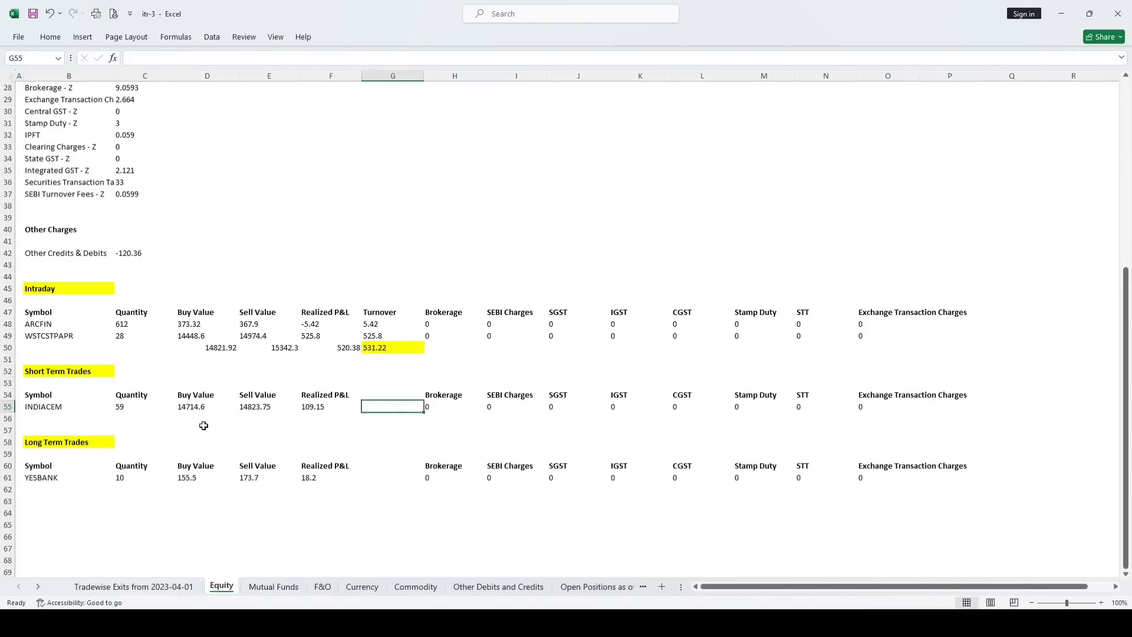
pyautogui.click(43, 443)
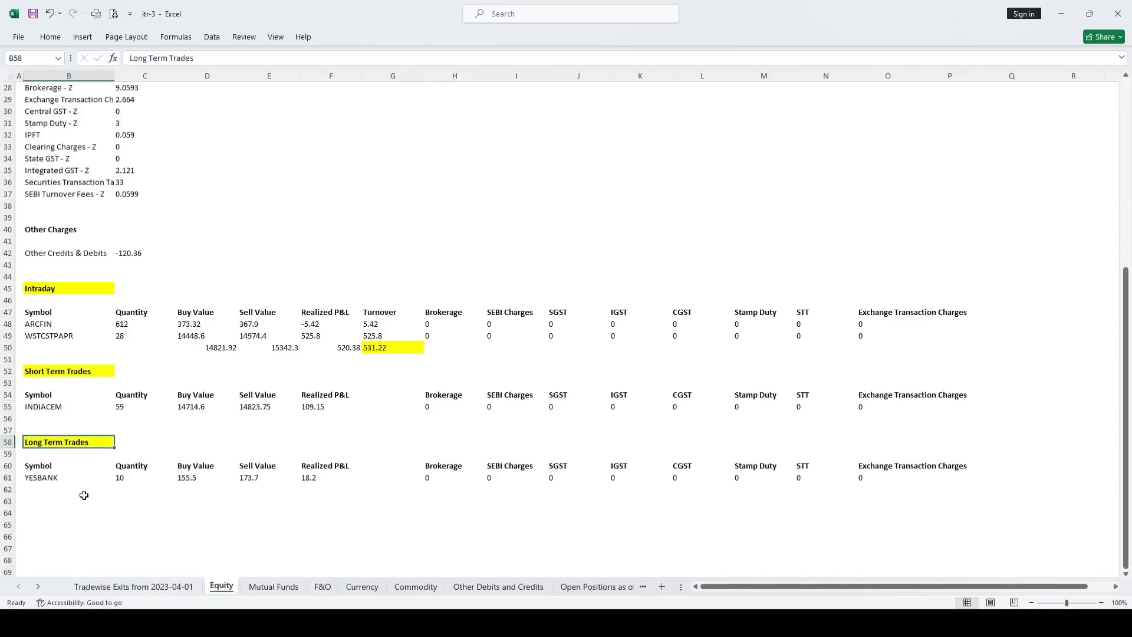
pyautogui.click(188, 396)
pyautogui.click(201, 422)
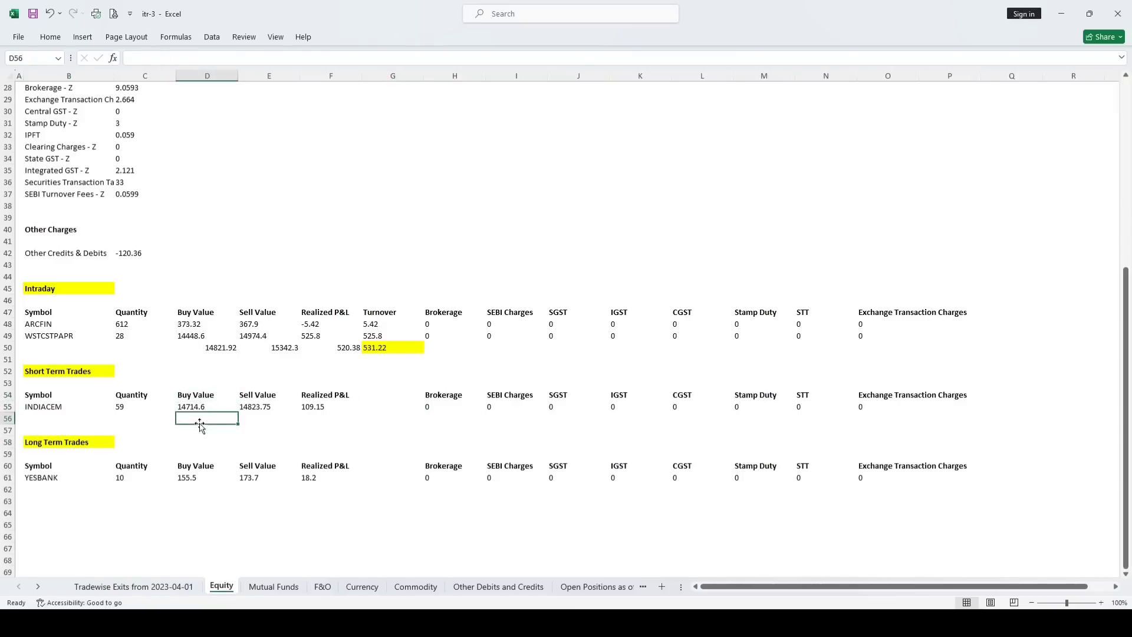
pyautogui.click(260, 399)
pyautogui.click(242, 435)
pyautogui.moveTo(304, 395); pyautogui.dragTo(330, 407)
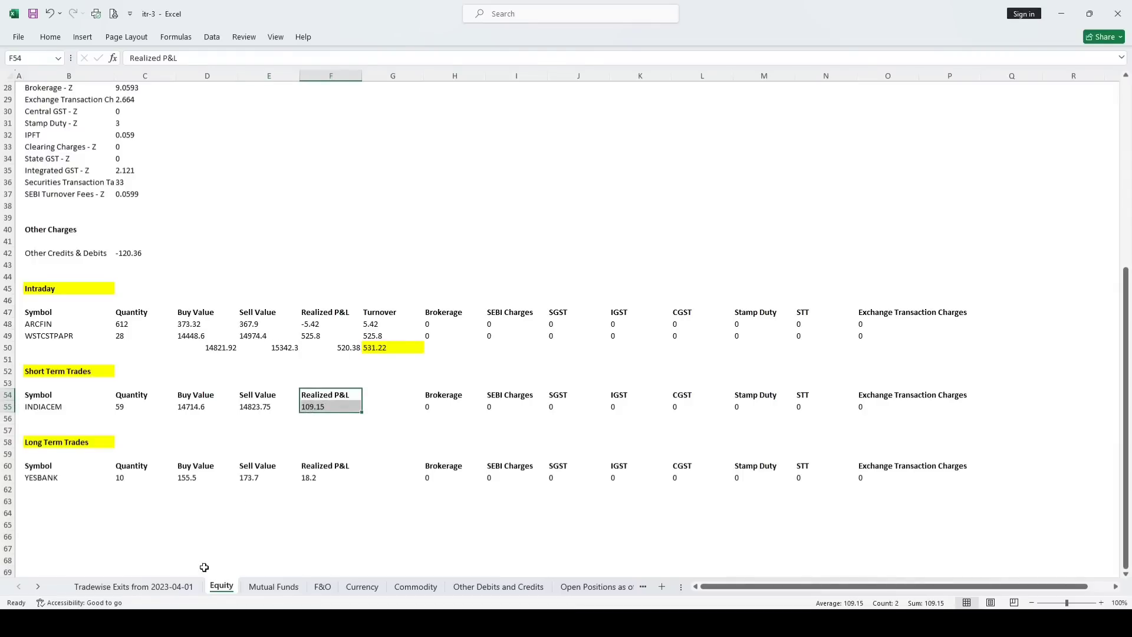
pyautogui.moveTo(177, 624)
pyautogui.click(247, 560)
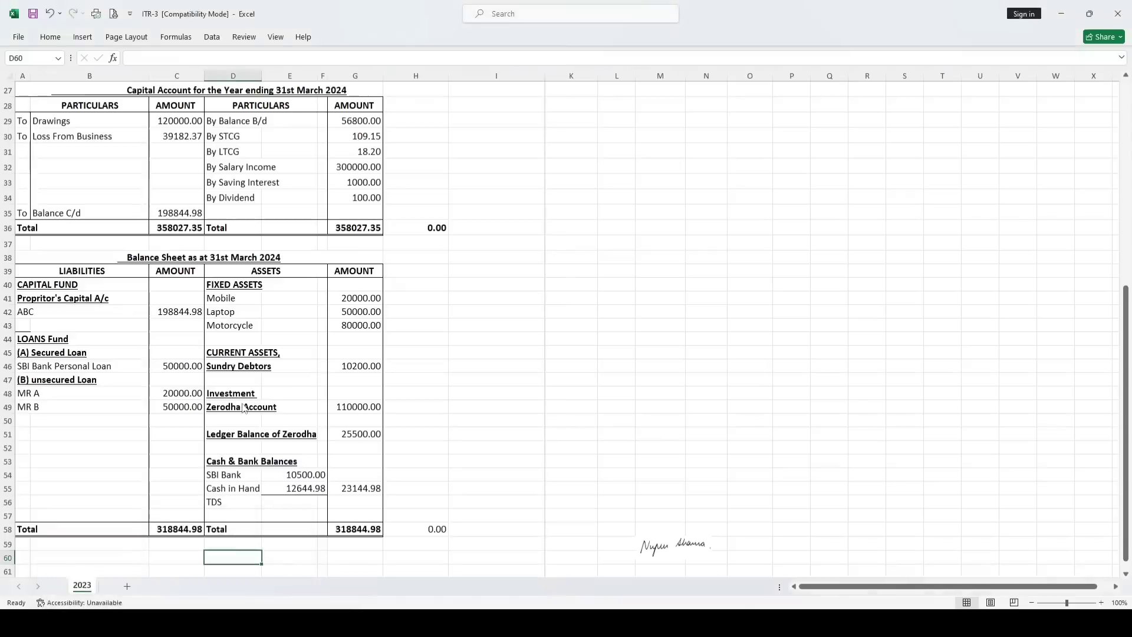
# Review the ITR-3 workbook's F&O trading account title and its linked purchase and sales figures
pyautogui.scroll(6, 232, 376)
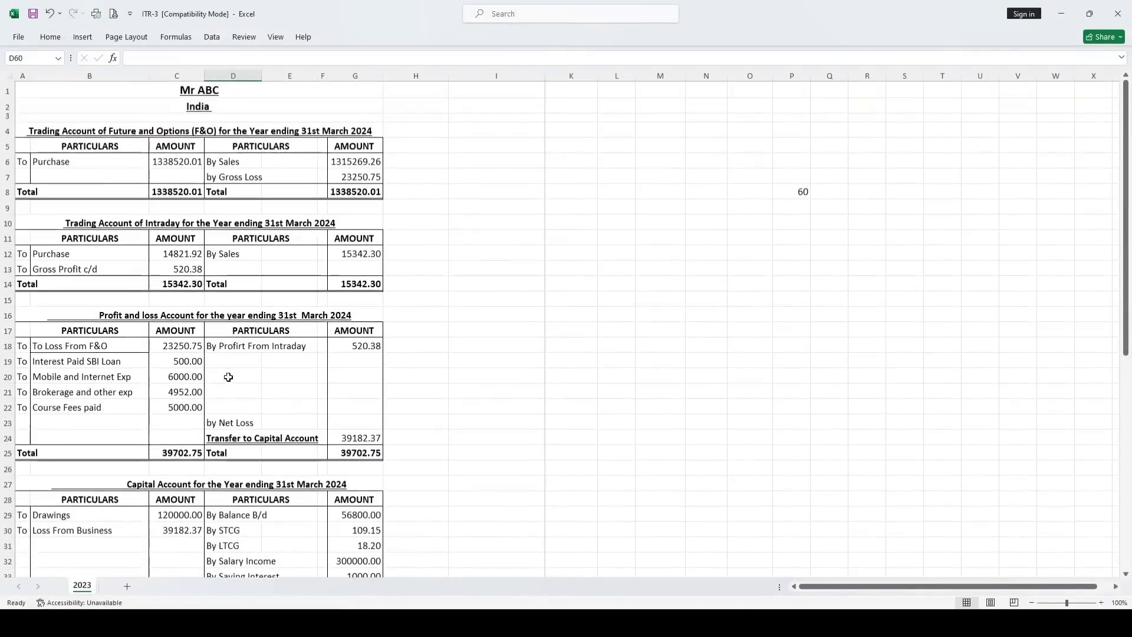
pyautogui.click(208, 89)
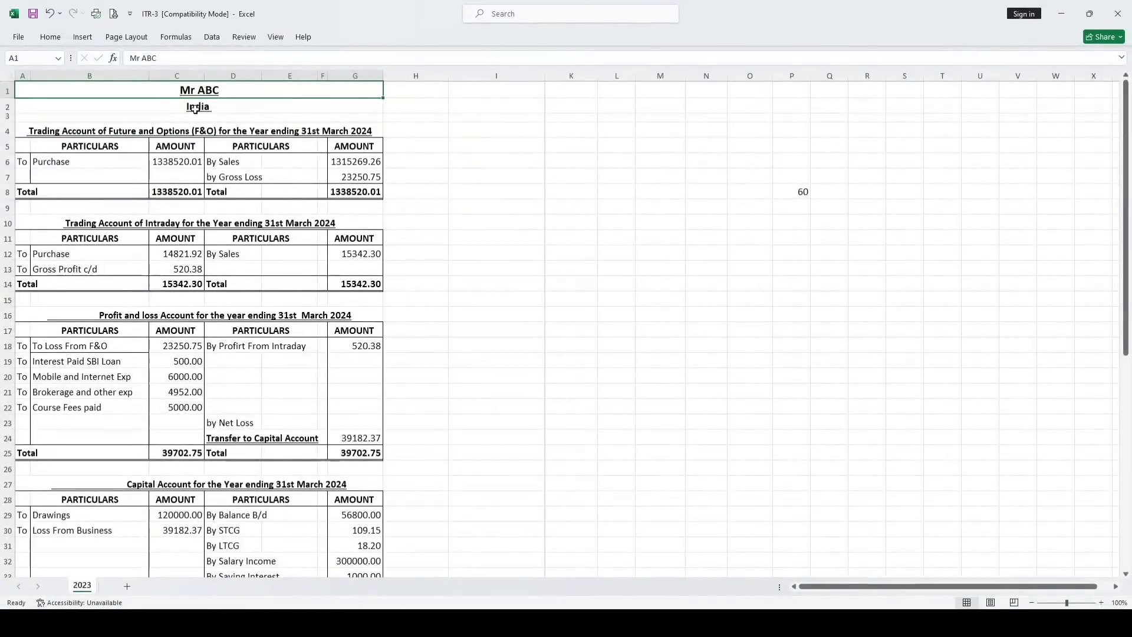
pyautogui.click(198, 107)
pyautogui.click(59, 131)
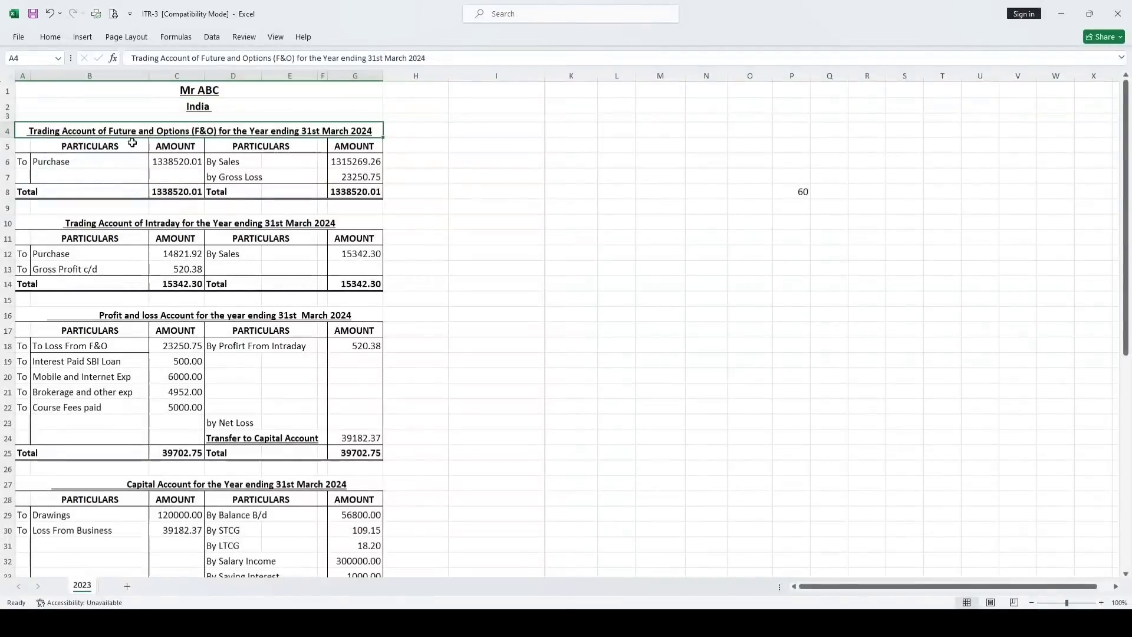
pyautogui.doubleClick(189, 131)
pyautogui.click(169, 157)
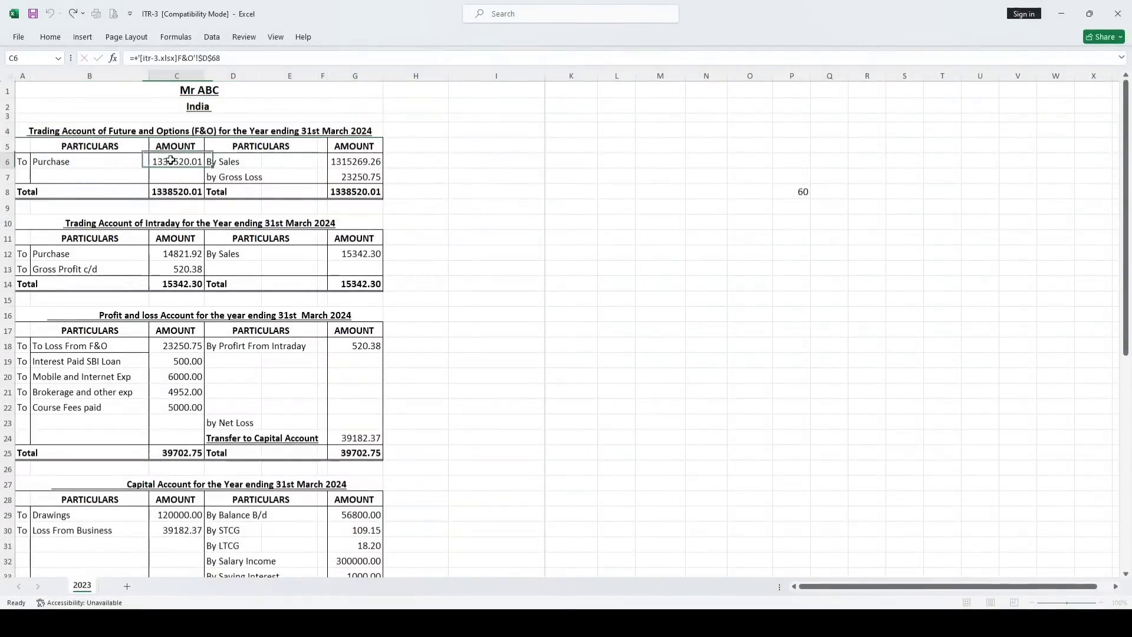
pyautogui.click(354, 162)
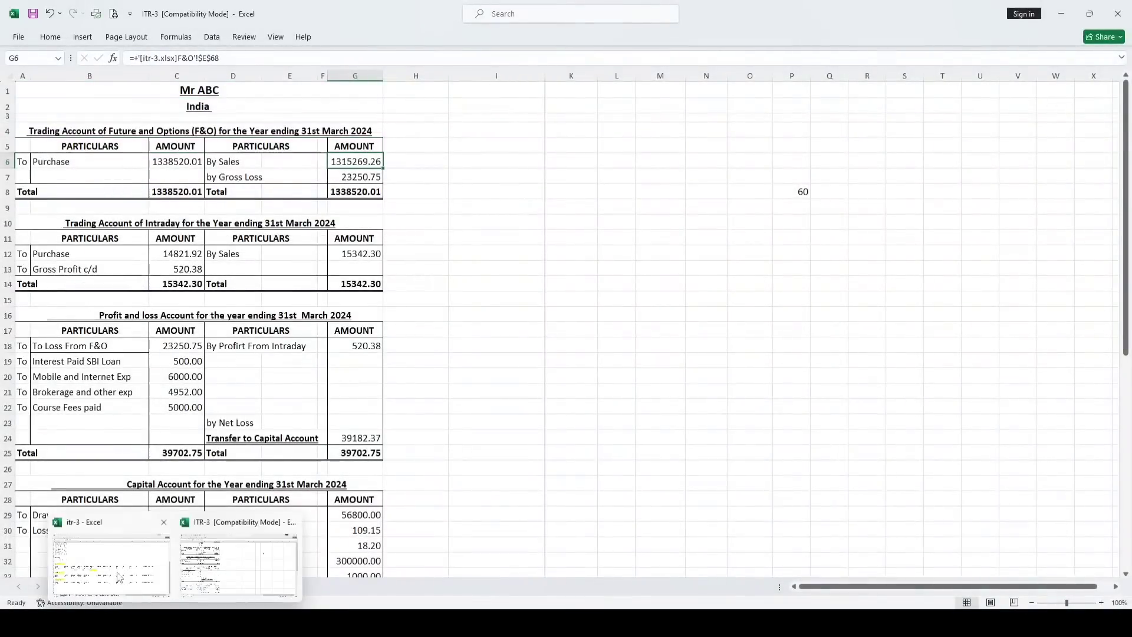
# In the itr-3 broker statement's F&O sheet, check the options buy and sell totals
pyautogui.click(127, 568)
pyautogui.click(322, 586)
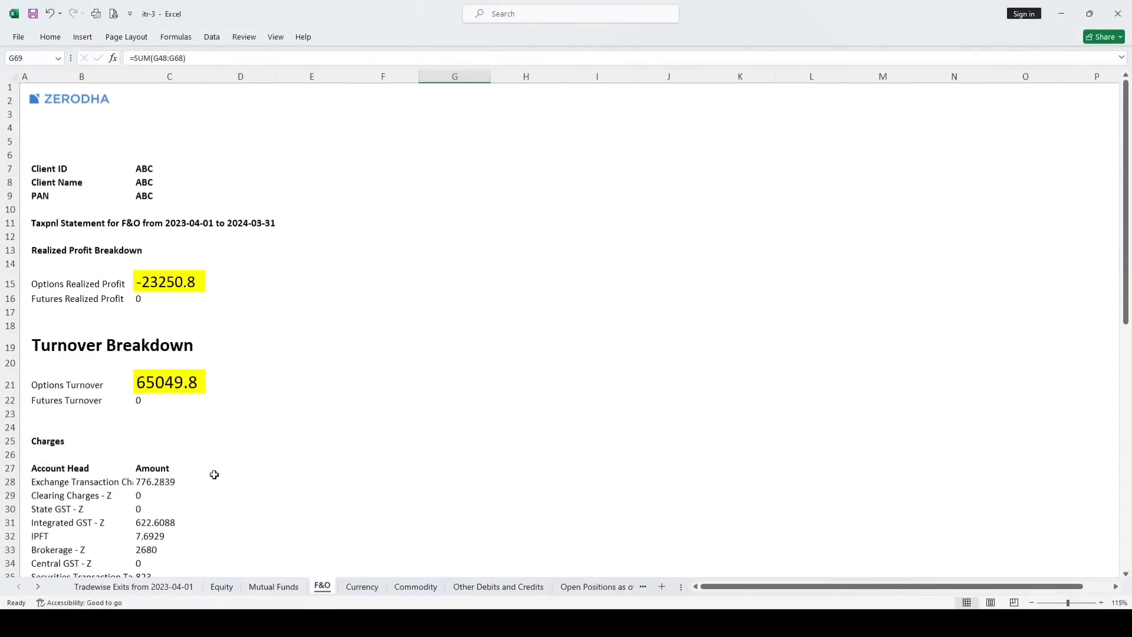
pyautogui.scroll(-13, 218, 484)
pyautogui.click(230, 472)
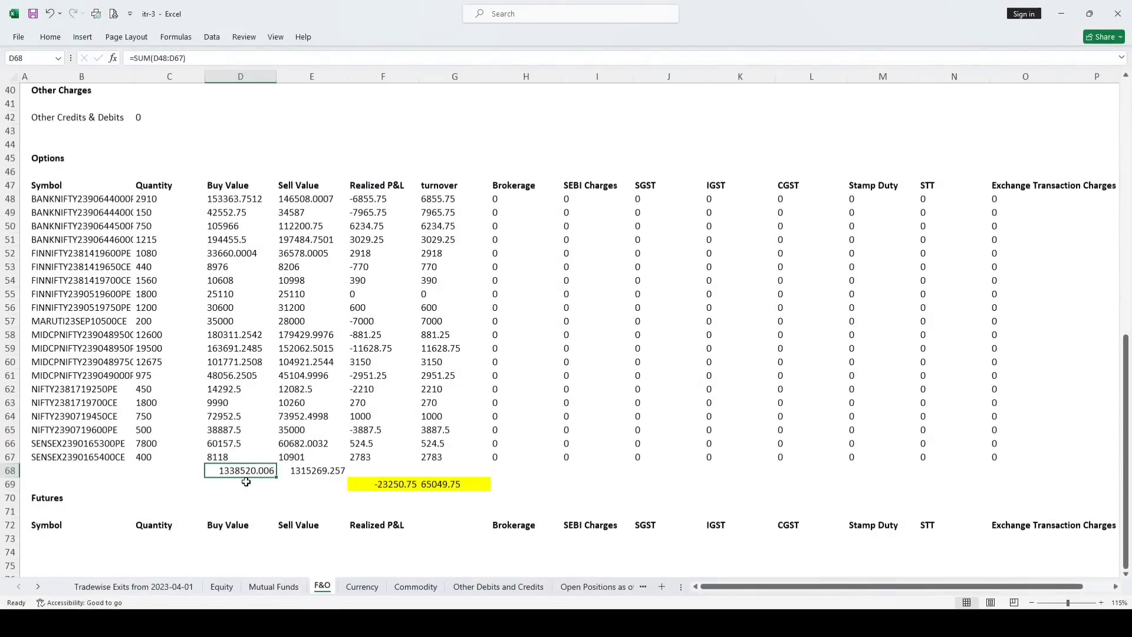
pyautogui.click(296, 473)
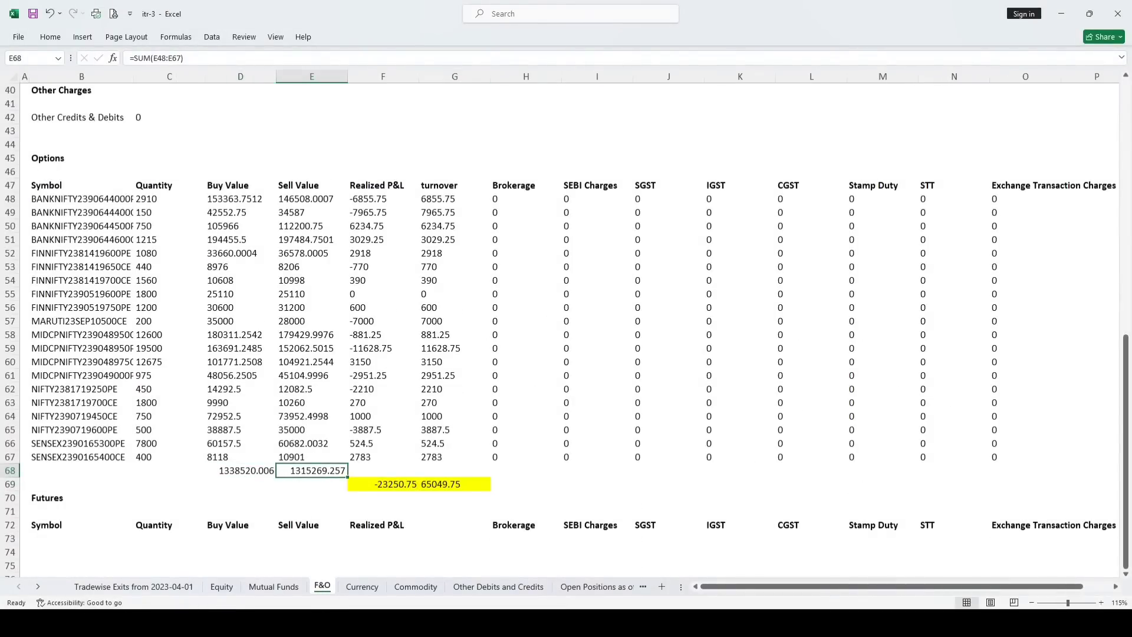
# Back in the ITR-3 accounts, check the gross loss formula and the intraday gross profit of 520.38
pyautogui.moveTo(165, 624)
pyautogui.click(236, 560)
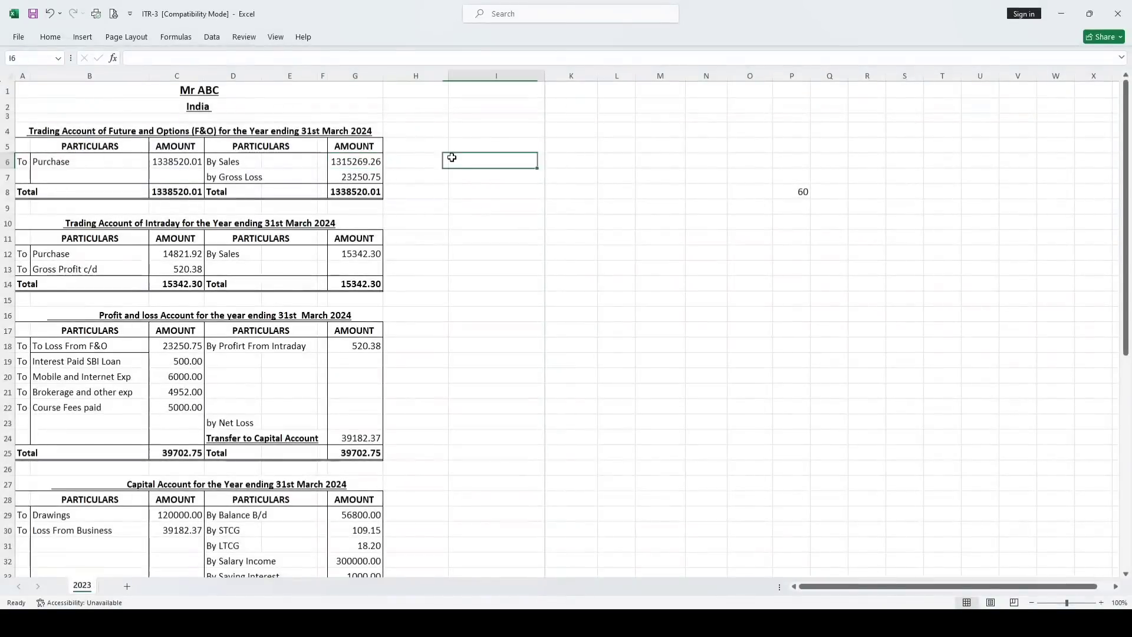
pyautogui.click(347, 177)
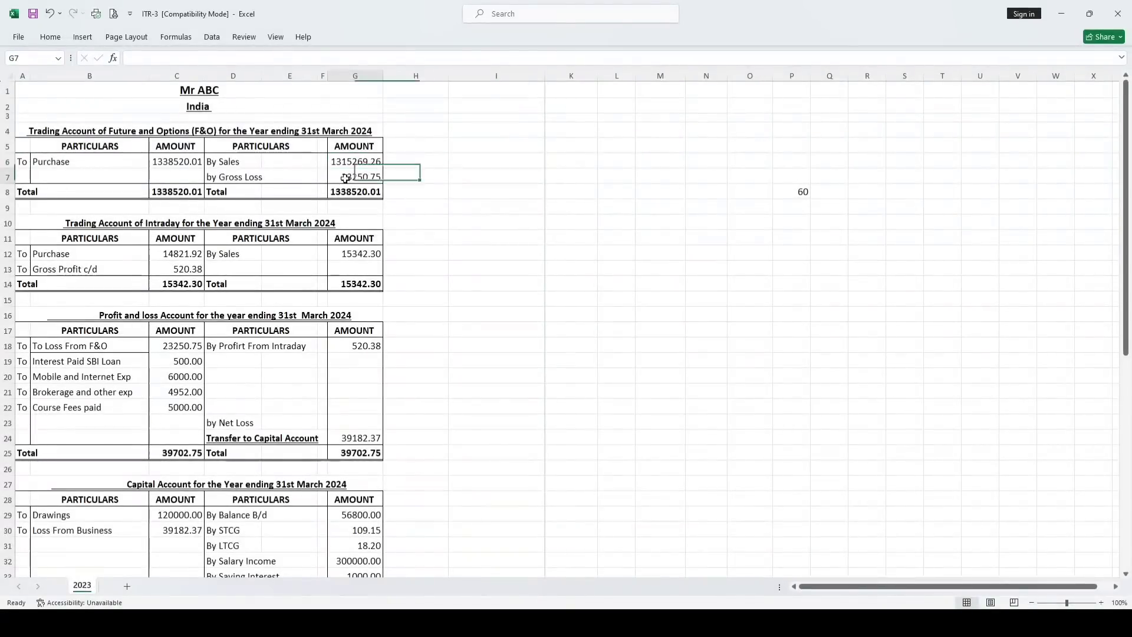
pyautogui.click(178, 176)
pyautogui.click(131, 226)
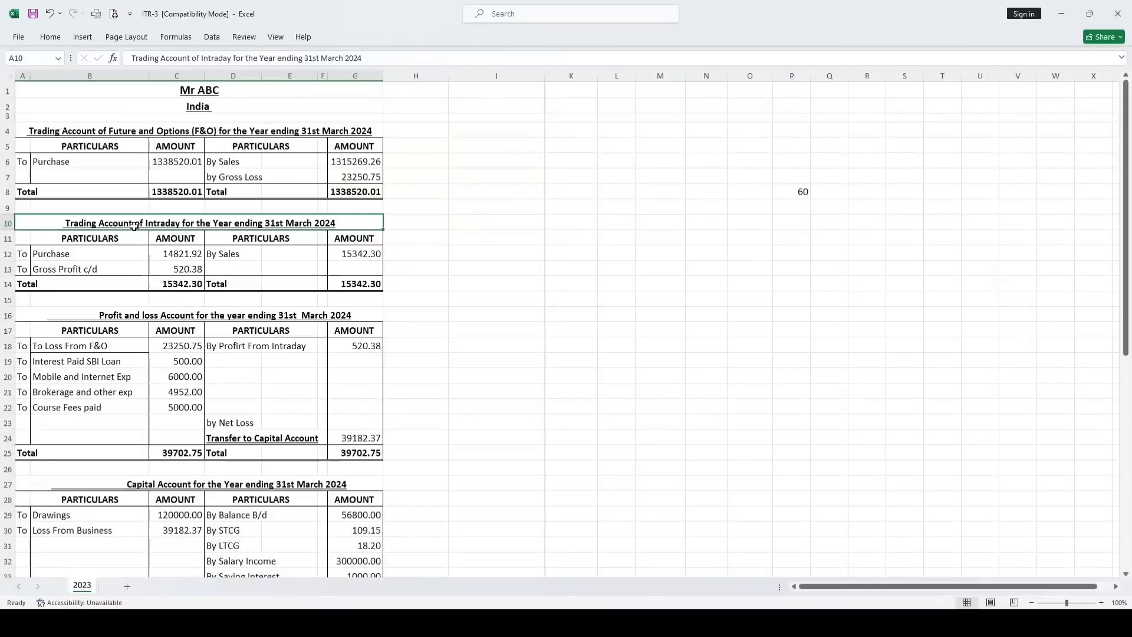
pyautogui.click(55, 255)
pyautogui.click(225, 254)
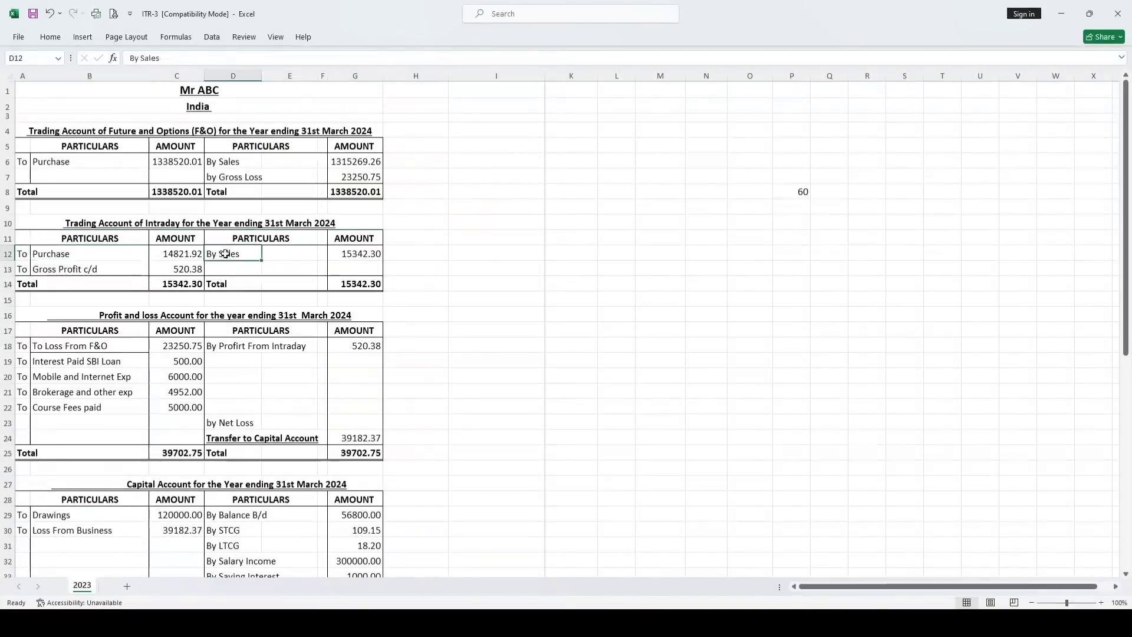
pyautogui.click(181, 271)
# Check the P&L expenses: SBI loan interest 500, mobile and internet 6000, and brokerage 4952
pyautogui.click(183, 315)
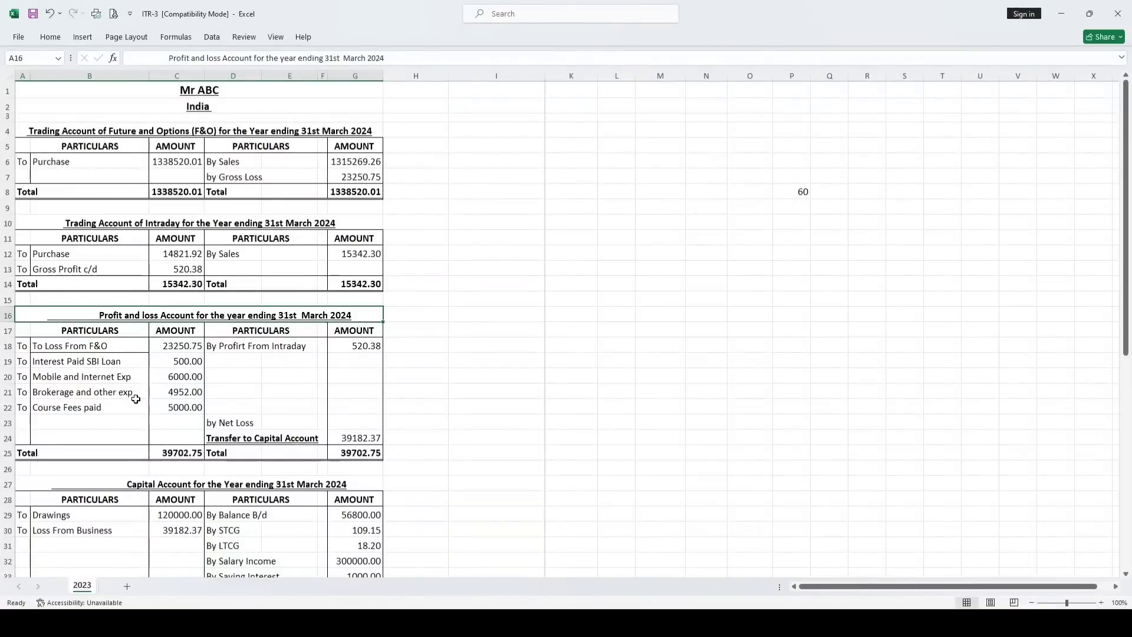
pyautogui.click(46, 361)
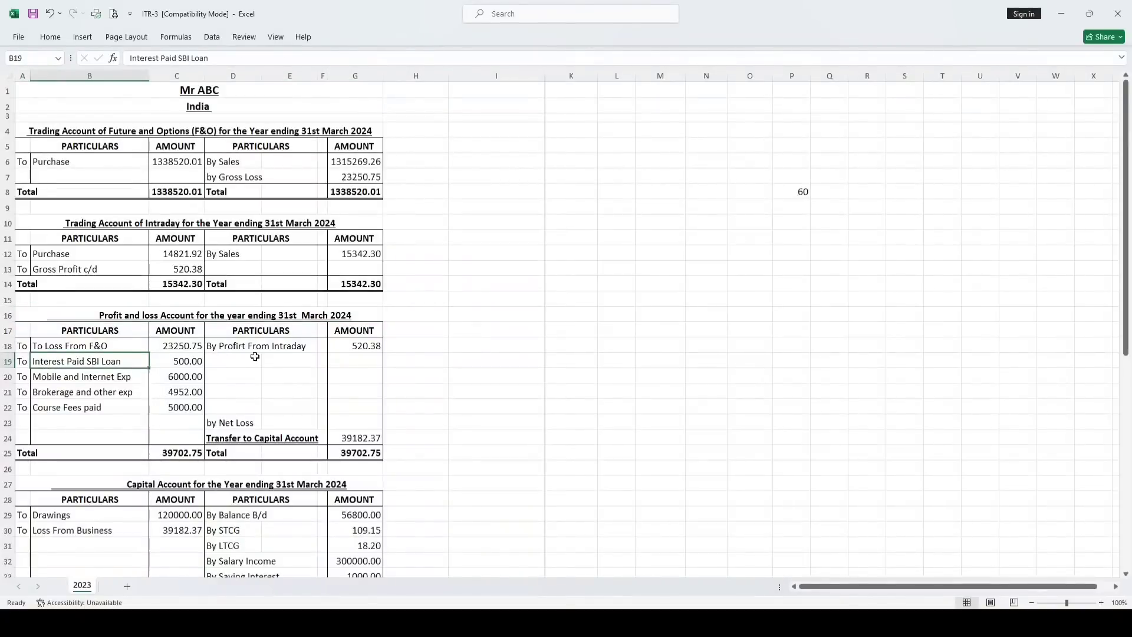
pyautogui.click(188, 361)
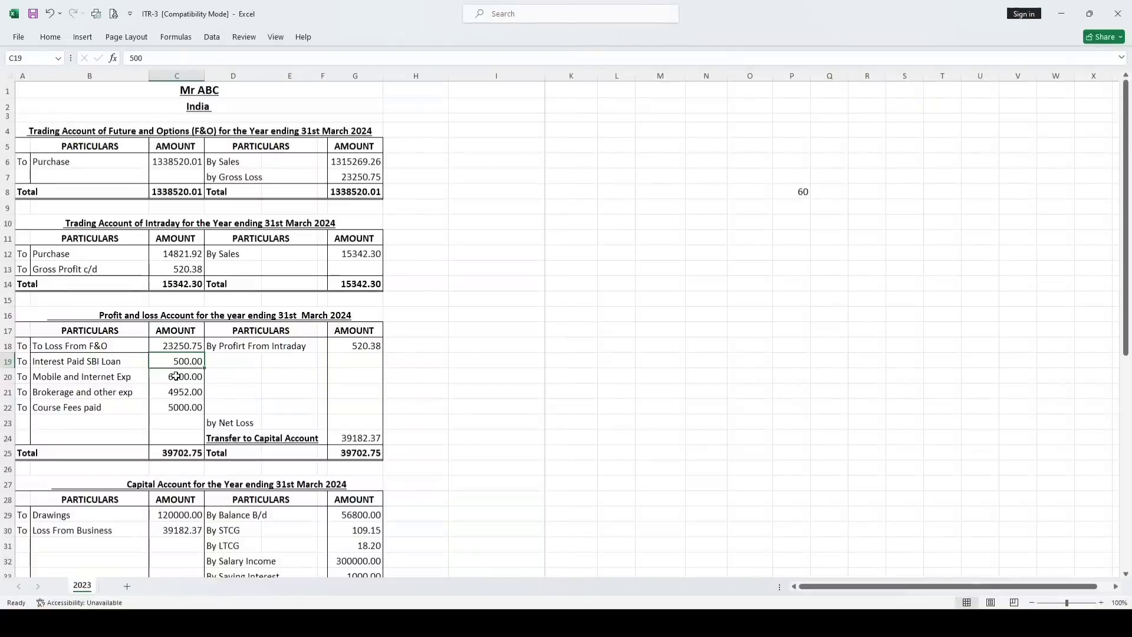
pyautogui.click(176, 376)
pyautogui.click(181, 393)
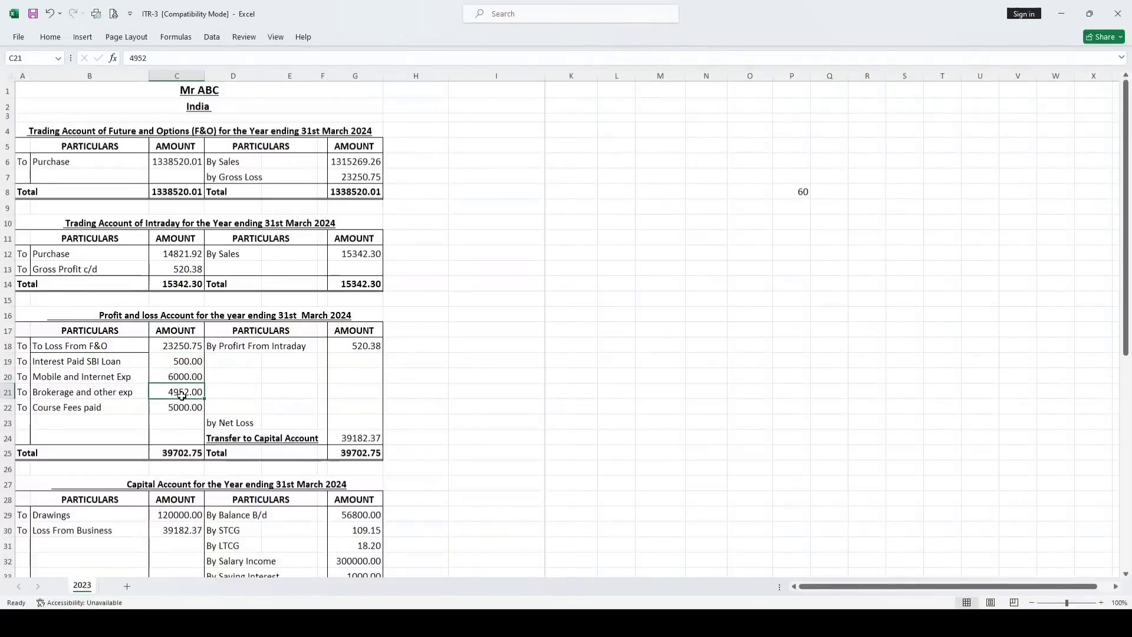
pyautogui.click(109, 563)
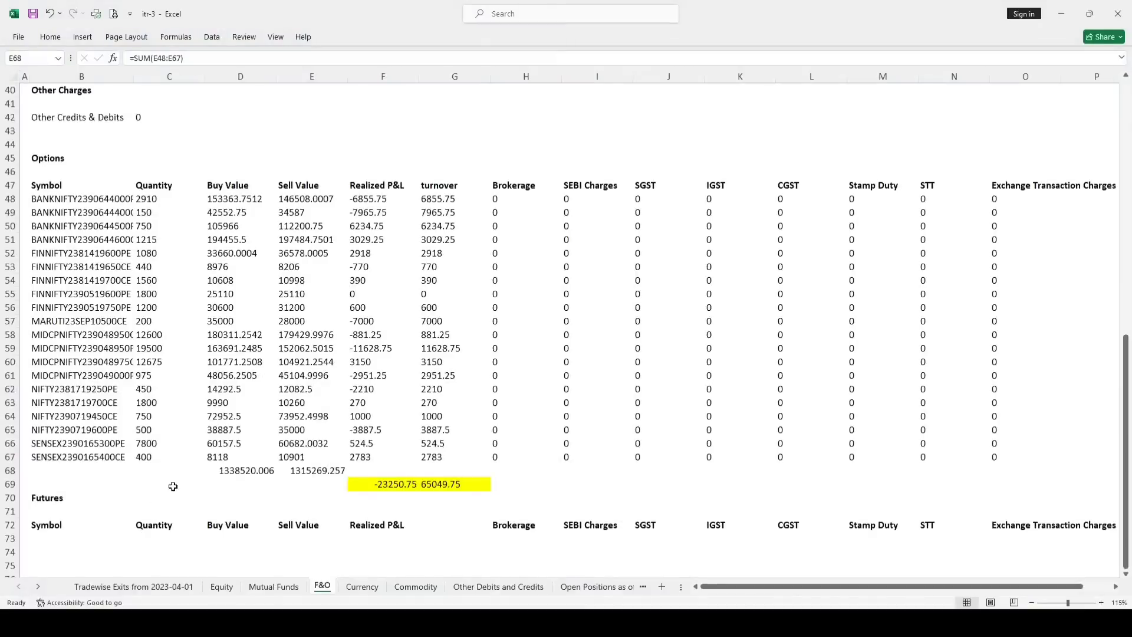
# Total the F&O charges with =SUM(C28:C37) in C38, giving 4952.2394
pyautogui.scroll(8, 147, 413)
pyautogui.click(41, 246)
pyautogui.click(145, 413)
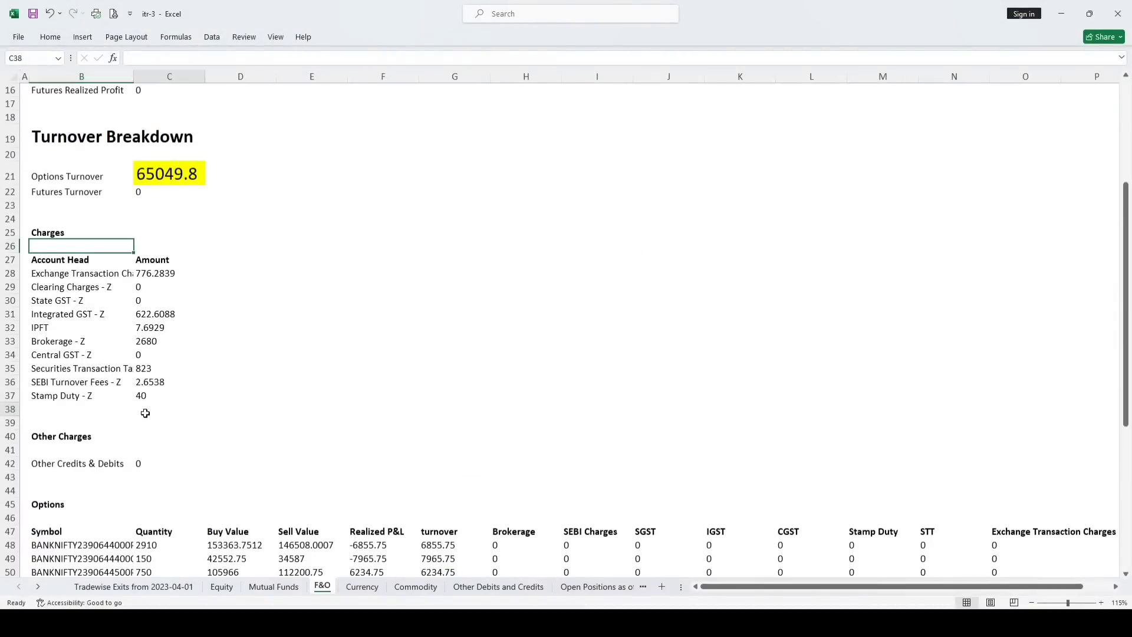
pyautogui.hotkey('alt', '=')
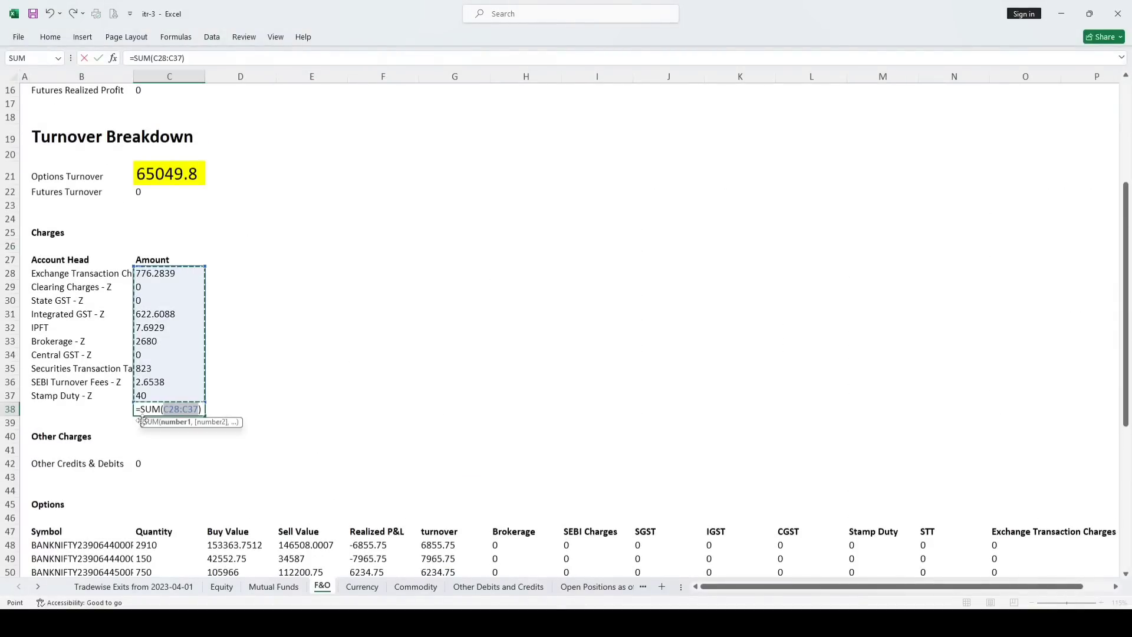
pyautogui.press('Return')
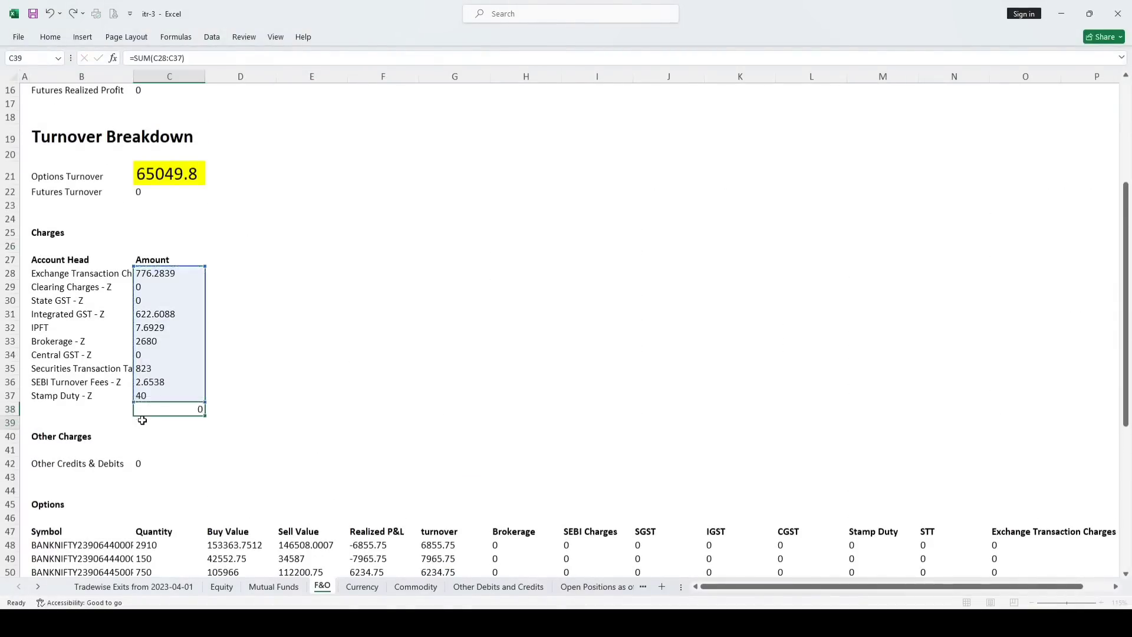
pyautogui.click(165, 408)
pyautogui.moveTo(177, 624)
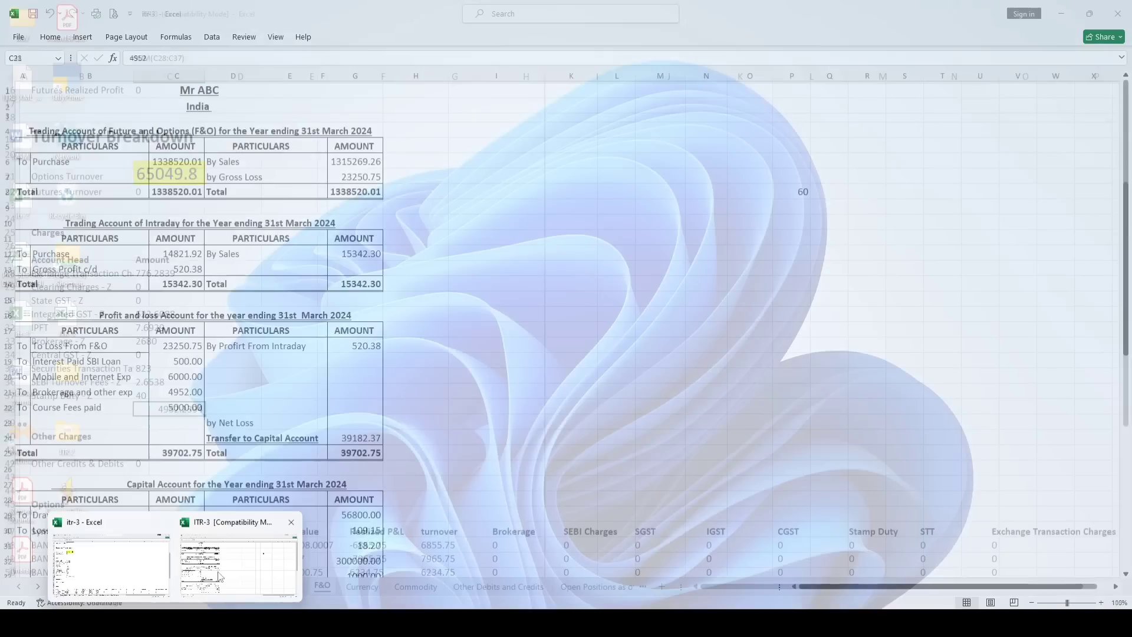
# In the ITR-3 accounts, check the 5000 course fee, the expenses total and the capital-transfer formula
pyautogui.click(219, 577)
pyautogui.click(53, 409)
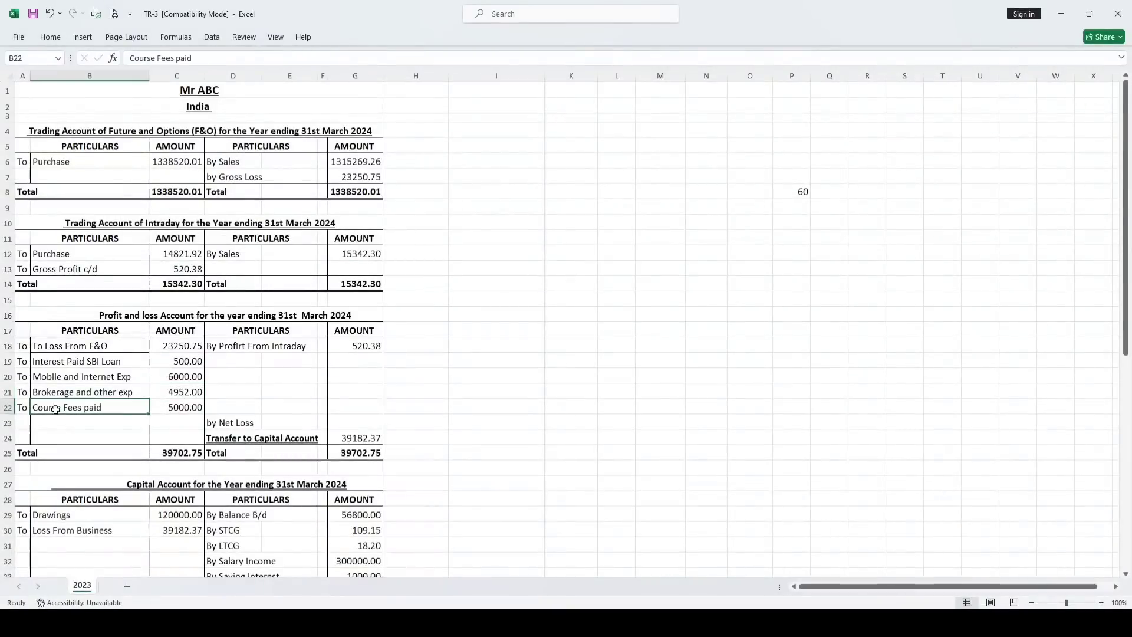
pyautogui.click(172, 407)
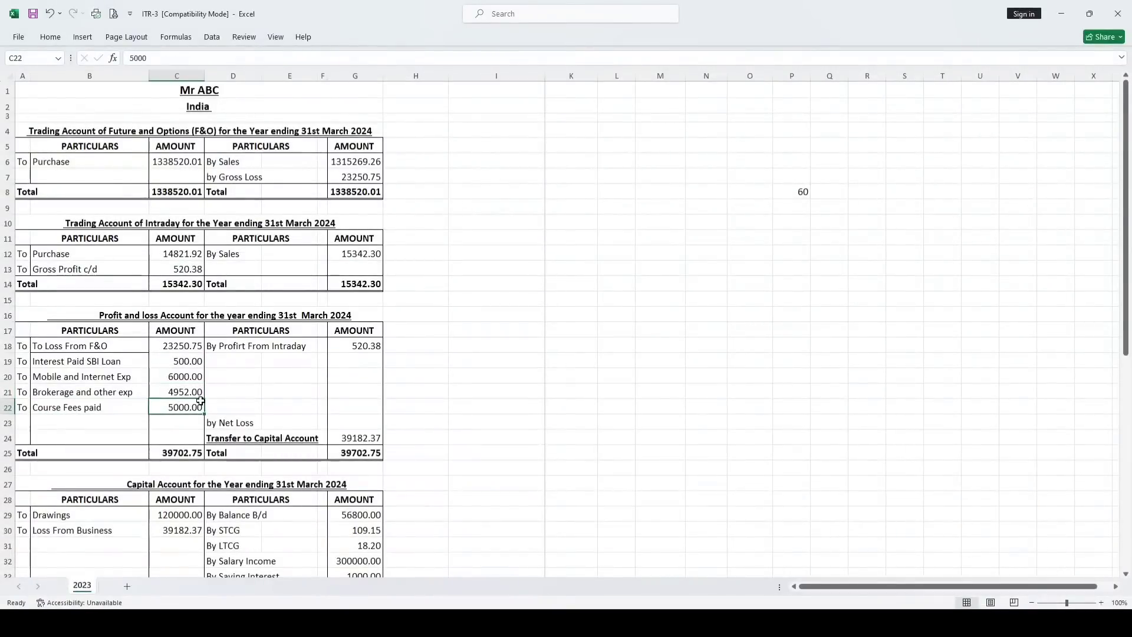
pyautogui.moveTo(182, 346); pyautogui.dragTo(175, 403)
pyautogui.click(355, 346)
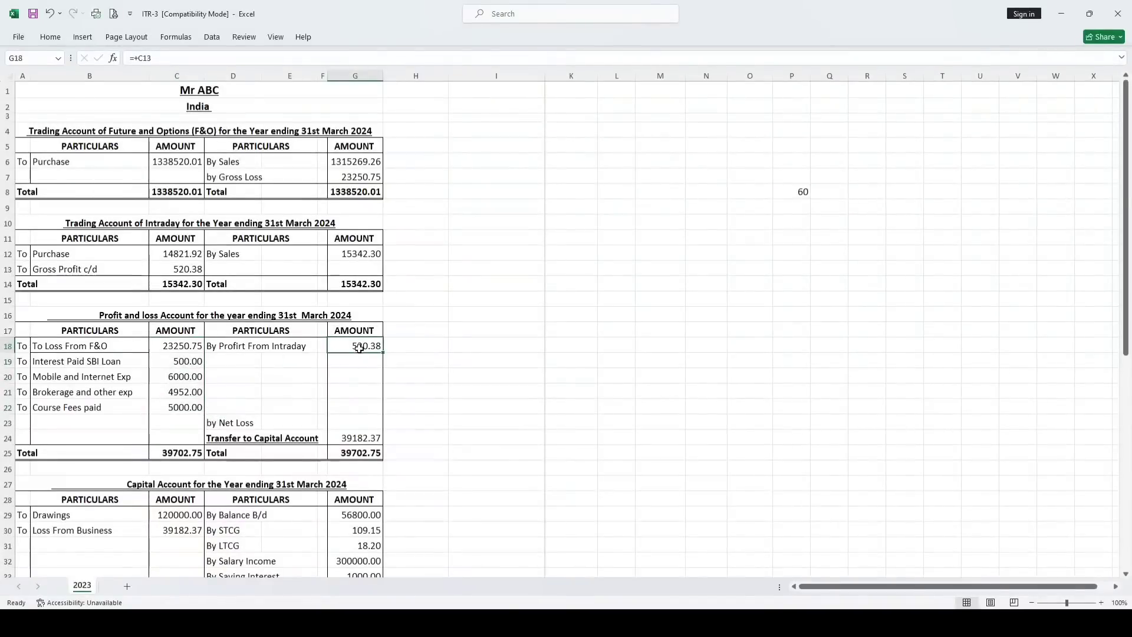
pyautogui.click(359, 437)
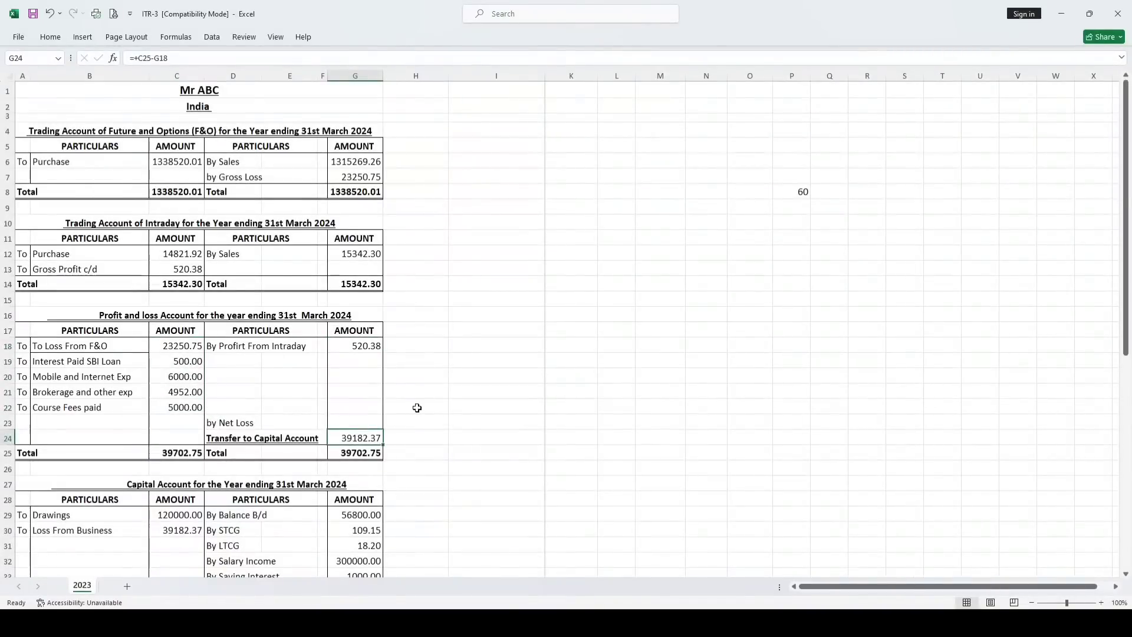
pyautogui.scroll(-2, 430, 365)
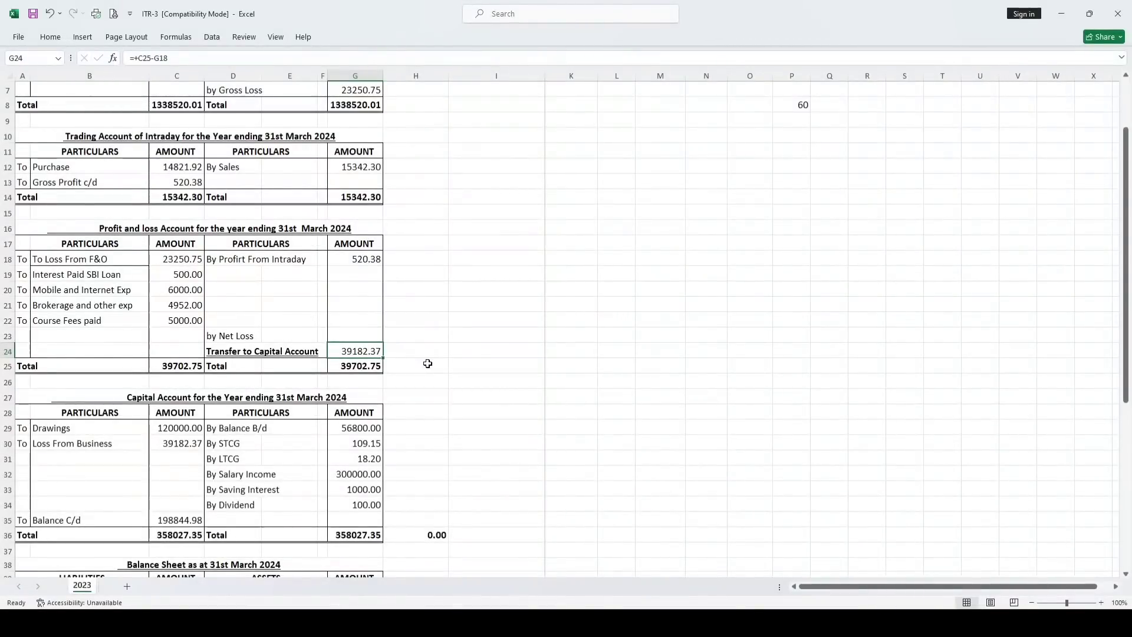
pyautogui.scroll(-3, 339, 393)
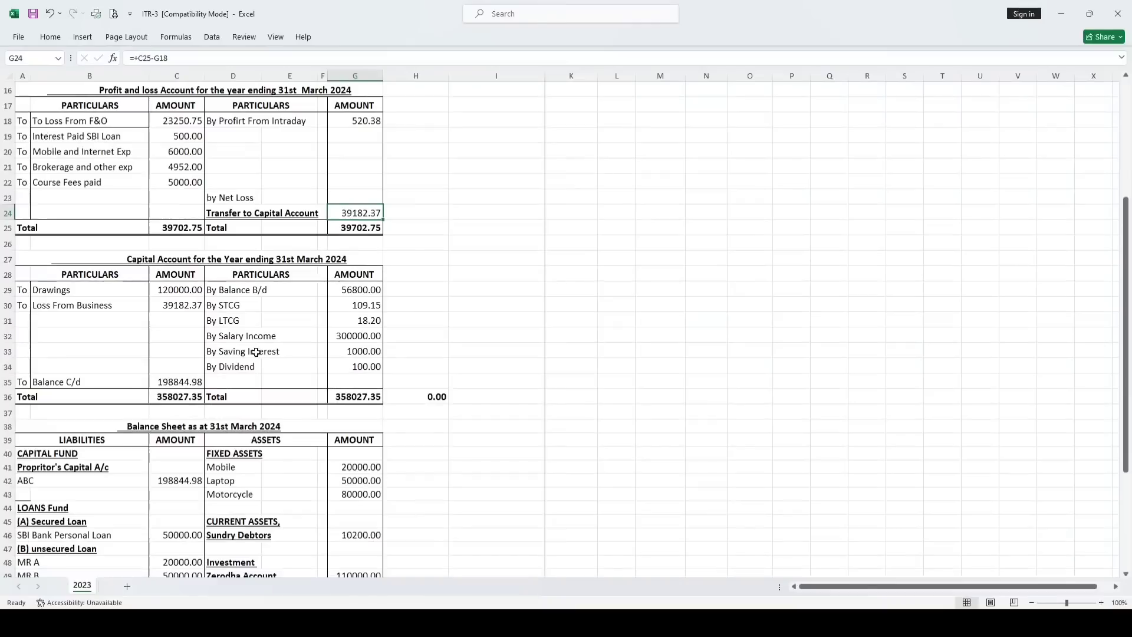
pyautogui.click(138, 255)
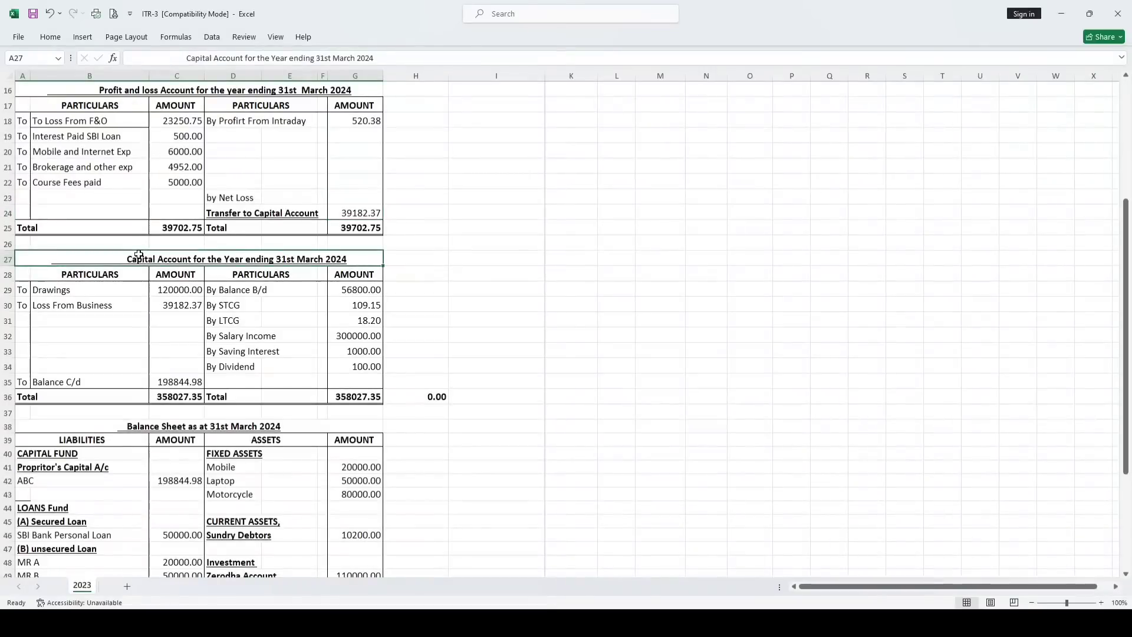
pyautogui.click(371, 303)
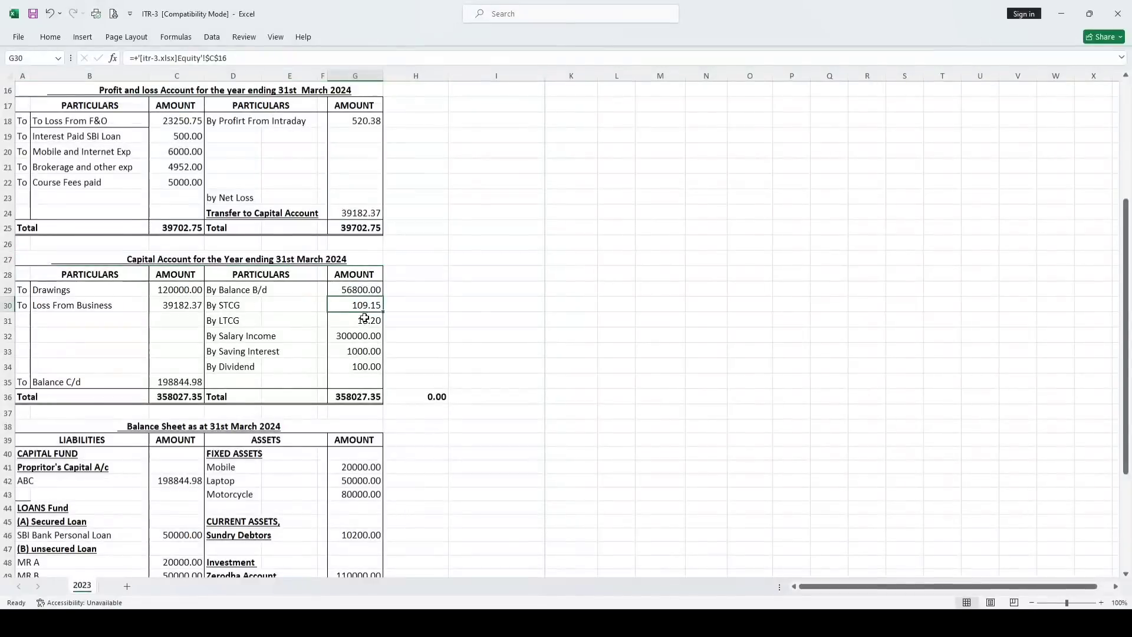
pyautogui.click(363, 321)
pyautogui.click(357, 337)
pyautogui.click(357, 351)
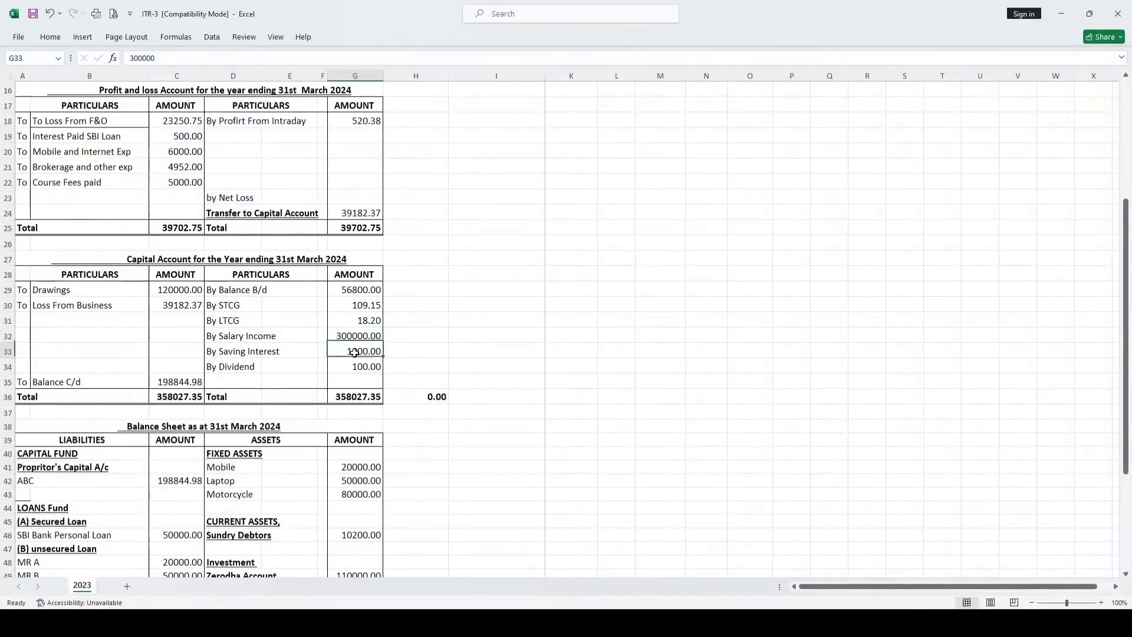
pyautogui.click(355, 364)
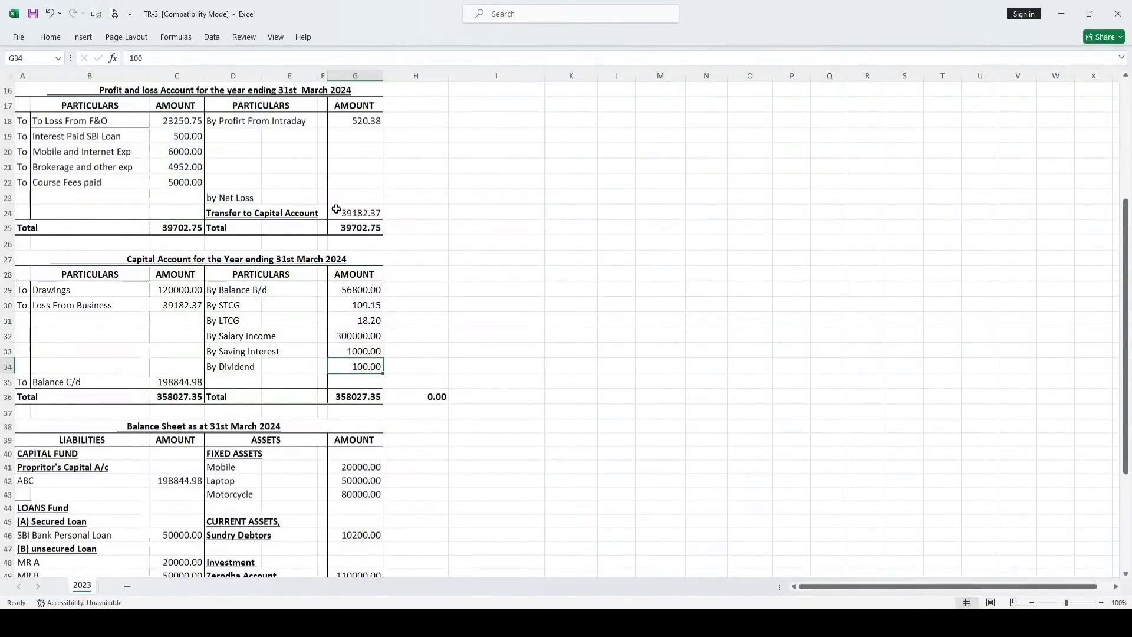
pyautogui.moveTo(416, 212); pyautogui.dragTo(357, 212)
pyautogui.click(164, 307)
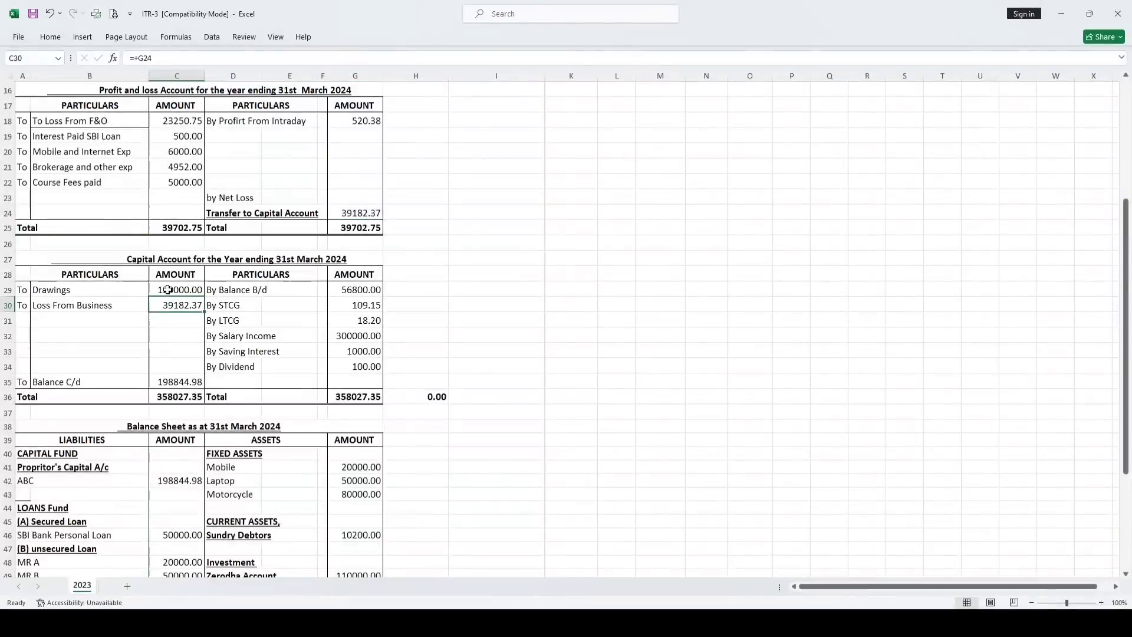
pyautogui.click(168, 290)
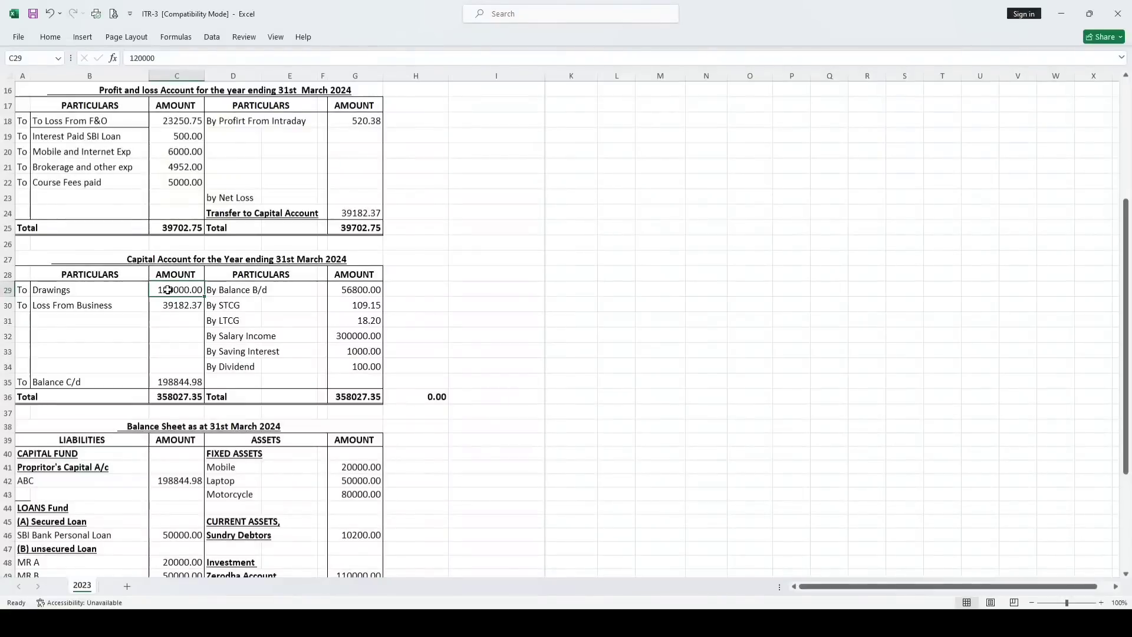
pyautogui.moveTo(176, 624)
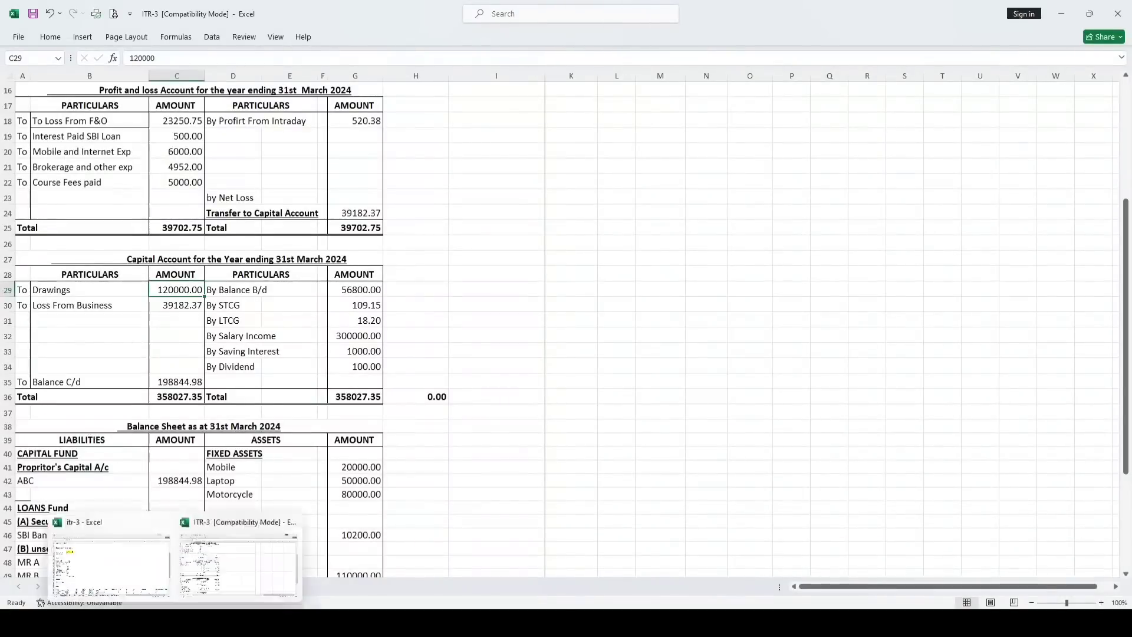
pyautogui.click(120, 565)
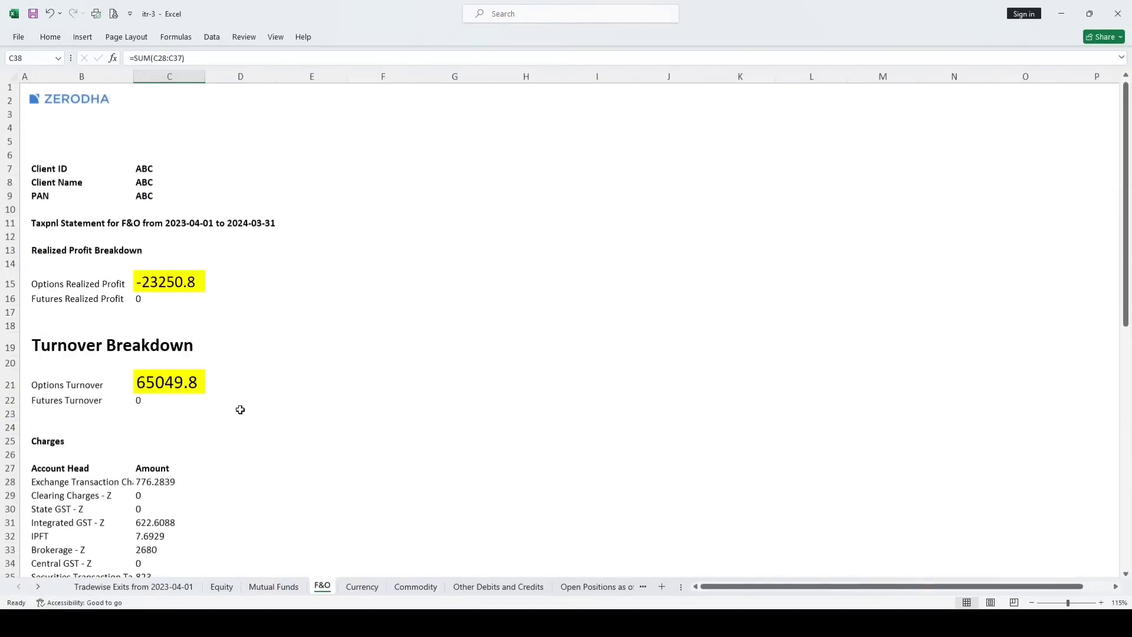
pyautogui.moveTo(176, 624)
pyautogui.click(238, 565)
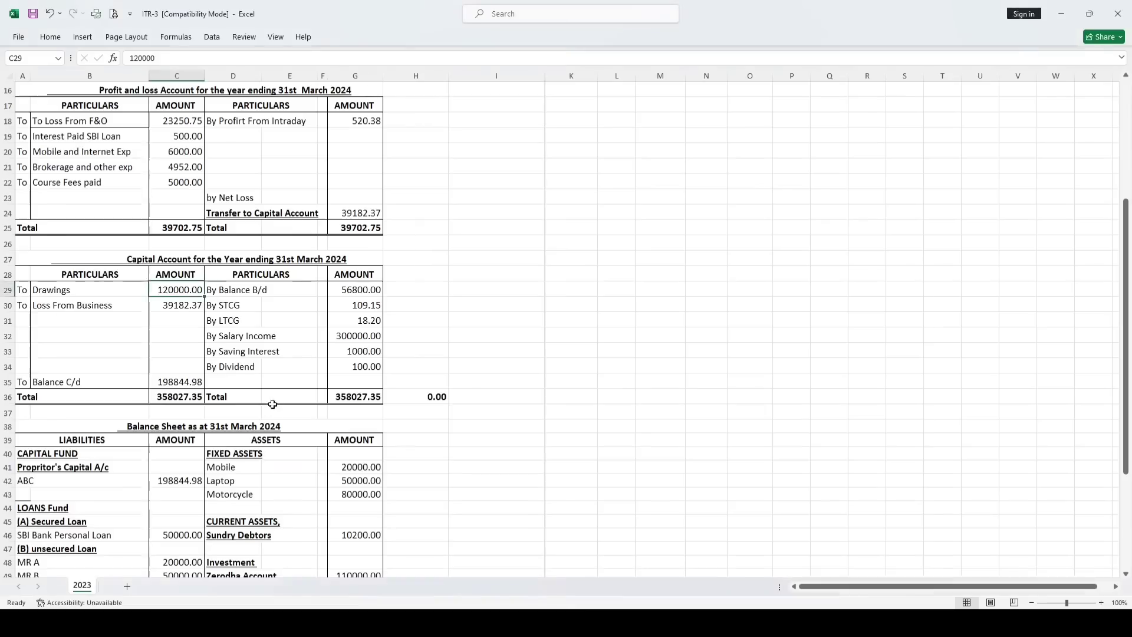
pyautogui.scroll(1, 274, 405)
pyautogui.click(178, 243)
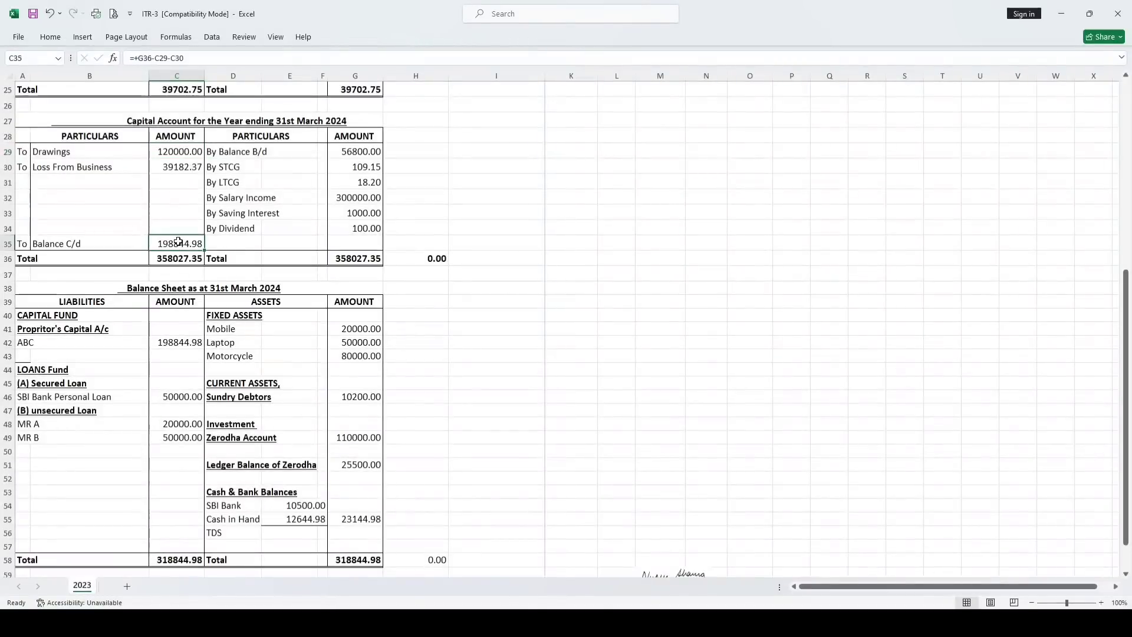
pyautogui.click(348, 152)
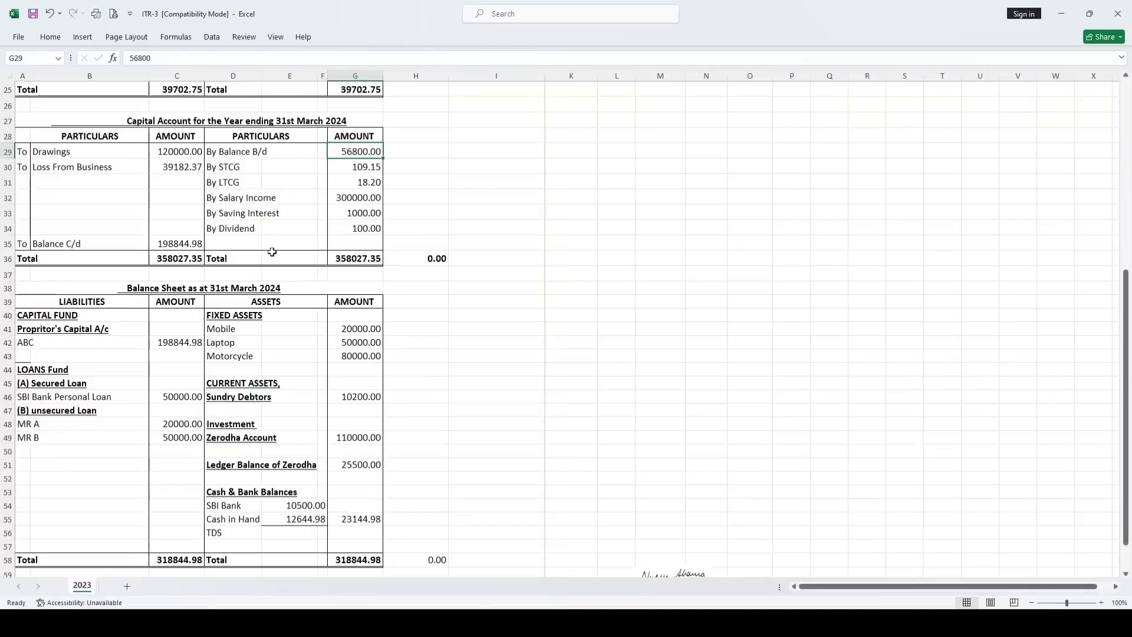
pyautogui.click(168, 343)
pyautogui.click(26, 399)
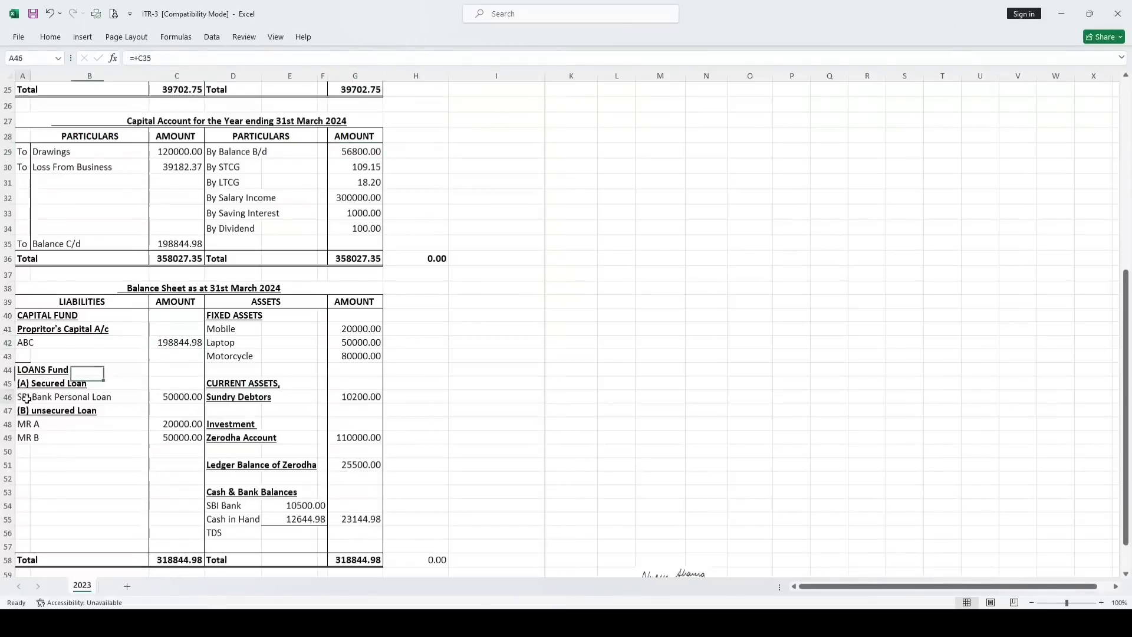
pyautogui.click(180, 397)
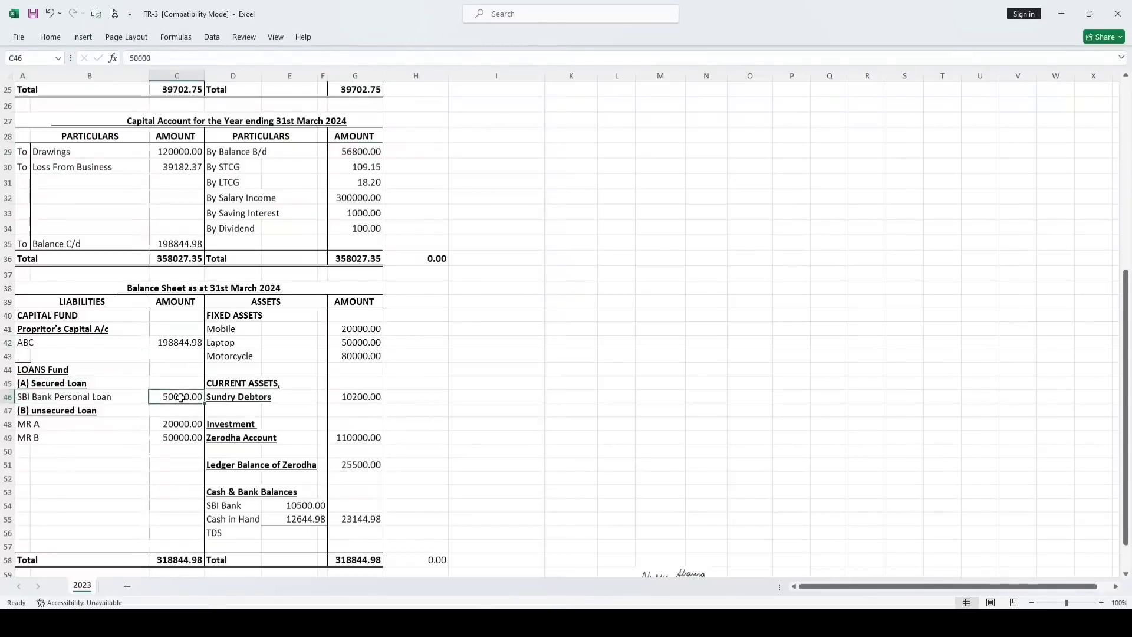
pyautogui.click(31, 426)
pyautogui.click(29, 438)
pyautogui.moveTo(167, 424); pyautogui.dragTo(169, 435)
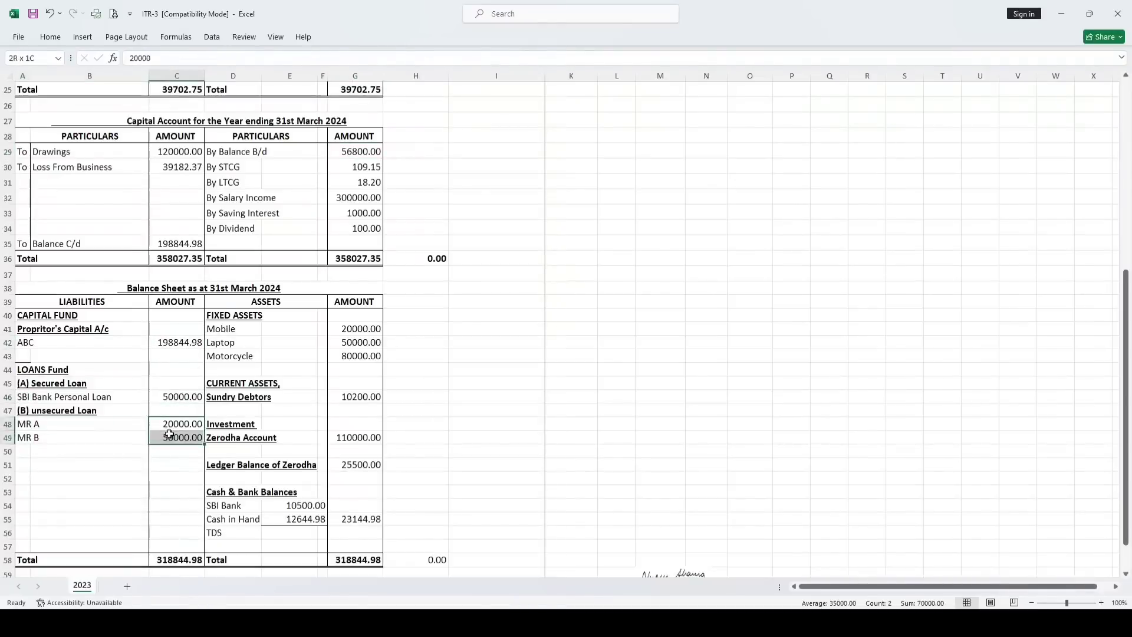
pyautogui.click(213, 332)
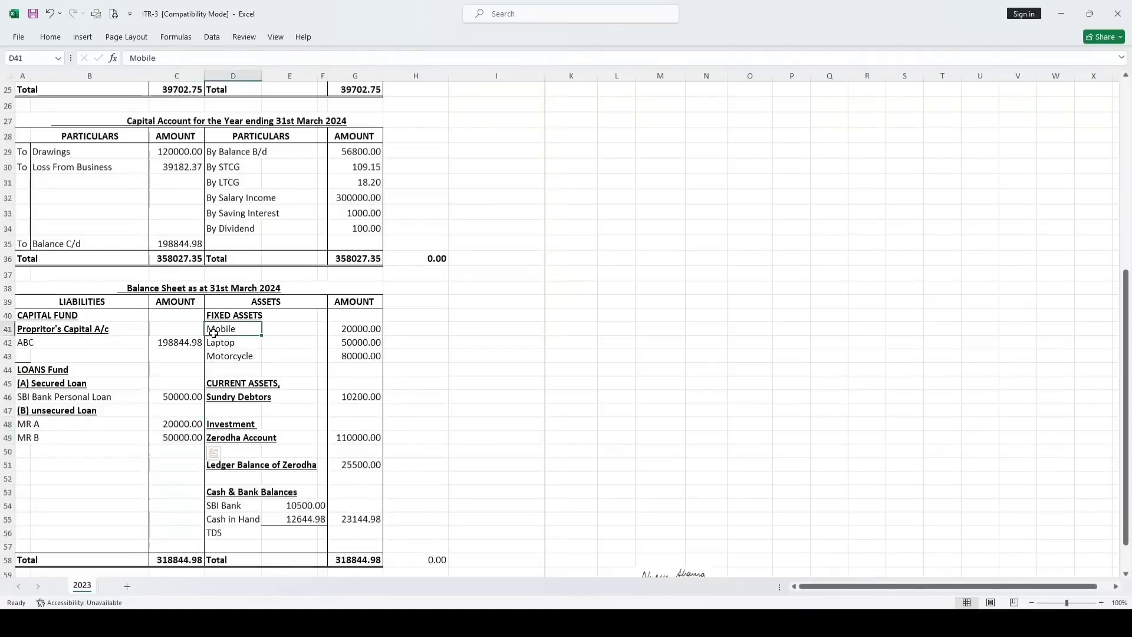
pyautogui.moveTo(213, 331); pyautogui.dragTo(351, 358)
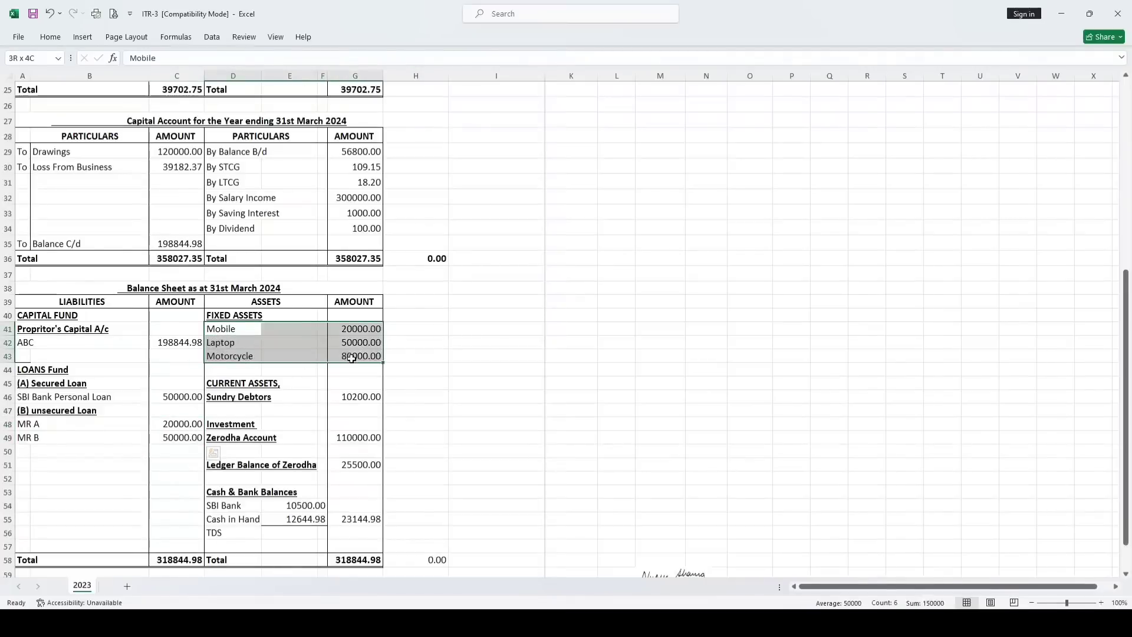
pyautogui.click(226, 400)
pyautogui.click(353, 394)
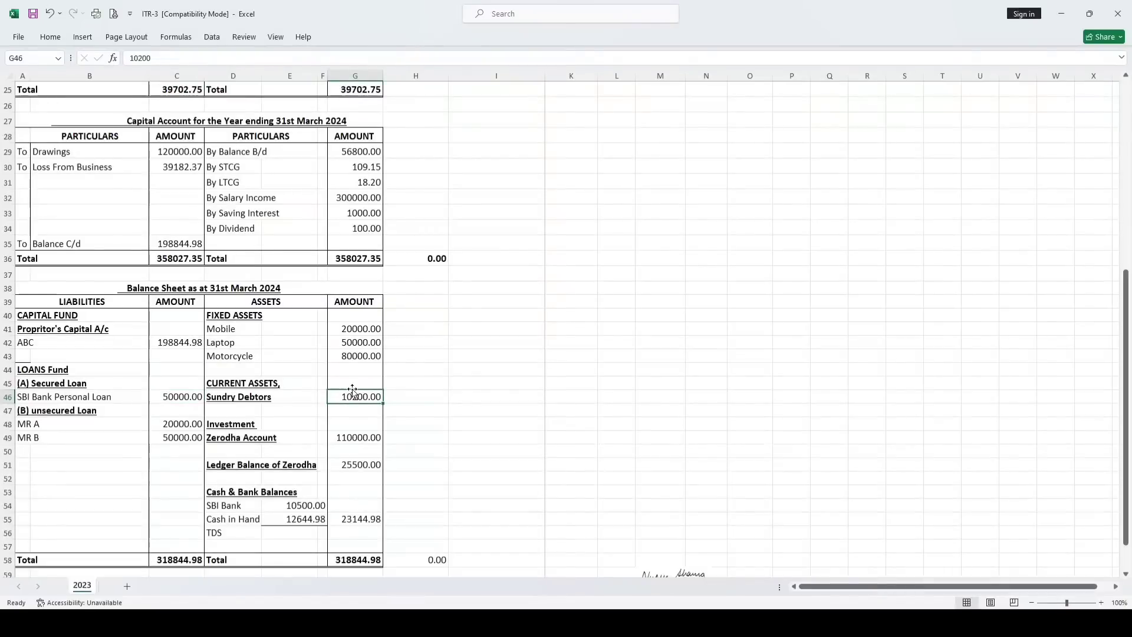
pyautogui.click(222, 440)
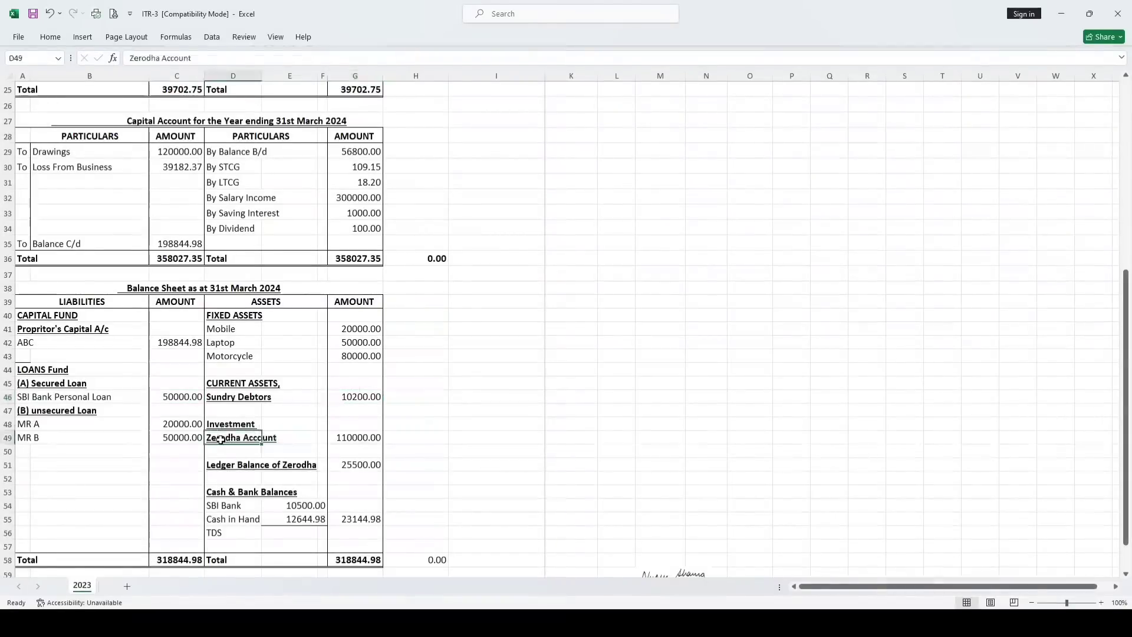
pyautogui.click(343, 438)
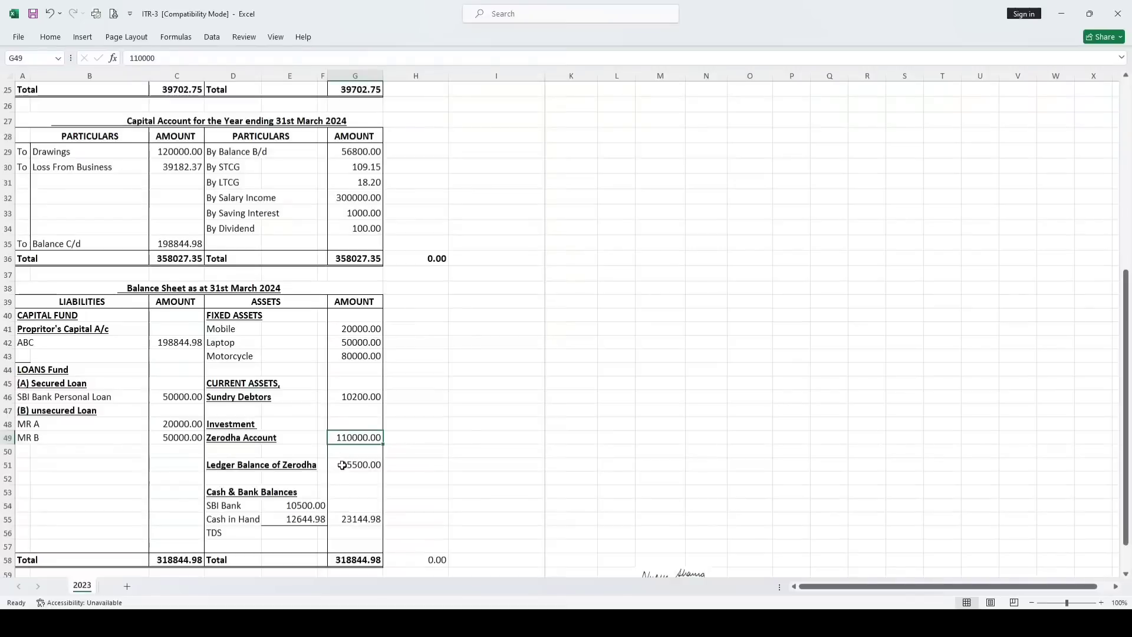
pyautogui.click(343, 465)
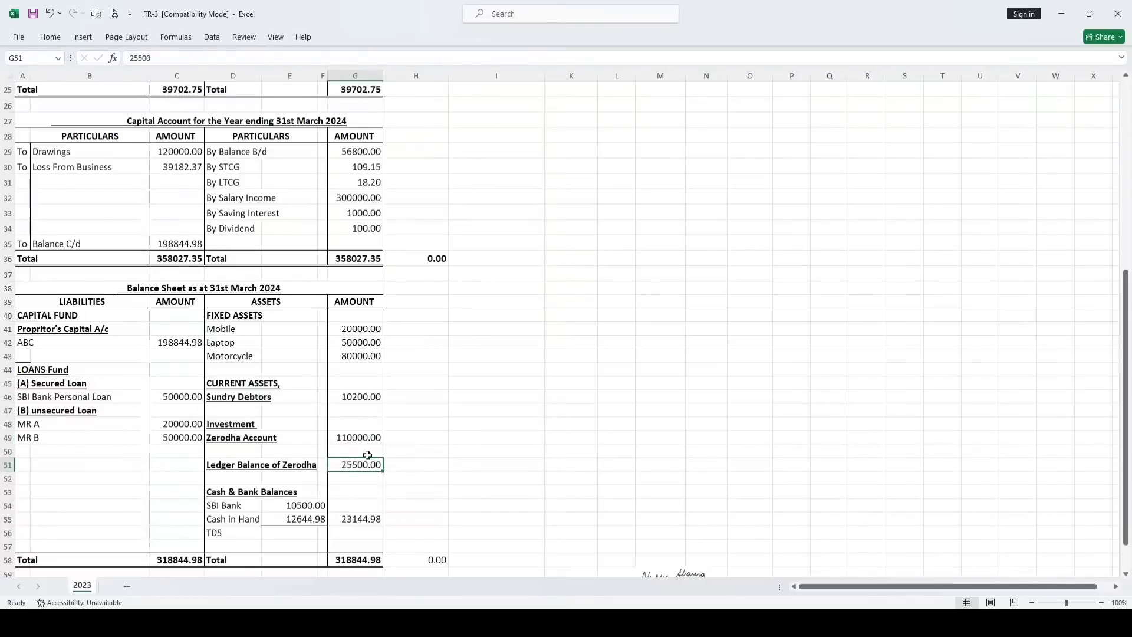
pyautogui.click(304, 506)
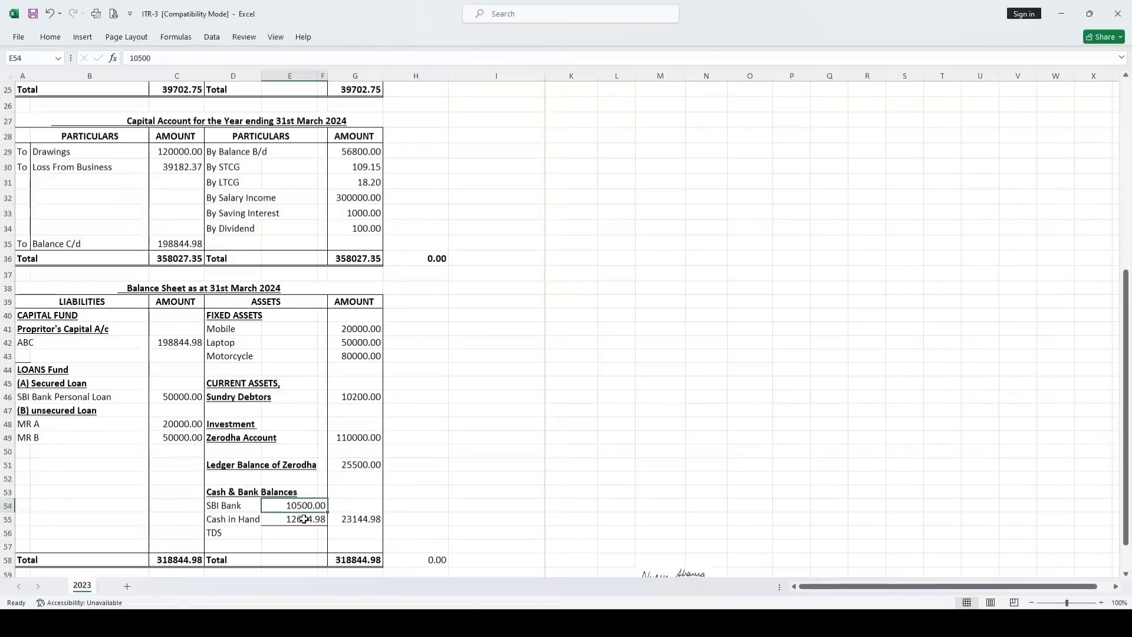
pyautogui.click(303, 517)
pyautogui.click(231, 532)
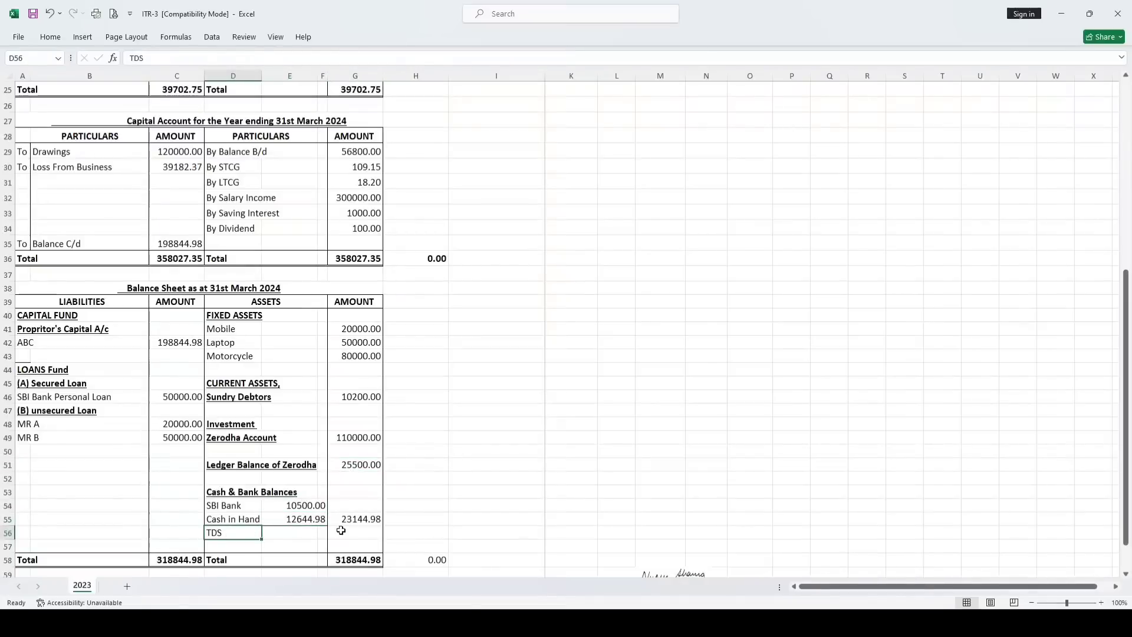
pyautogui.click(179, 563)
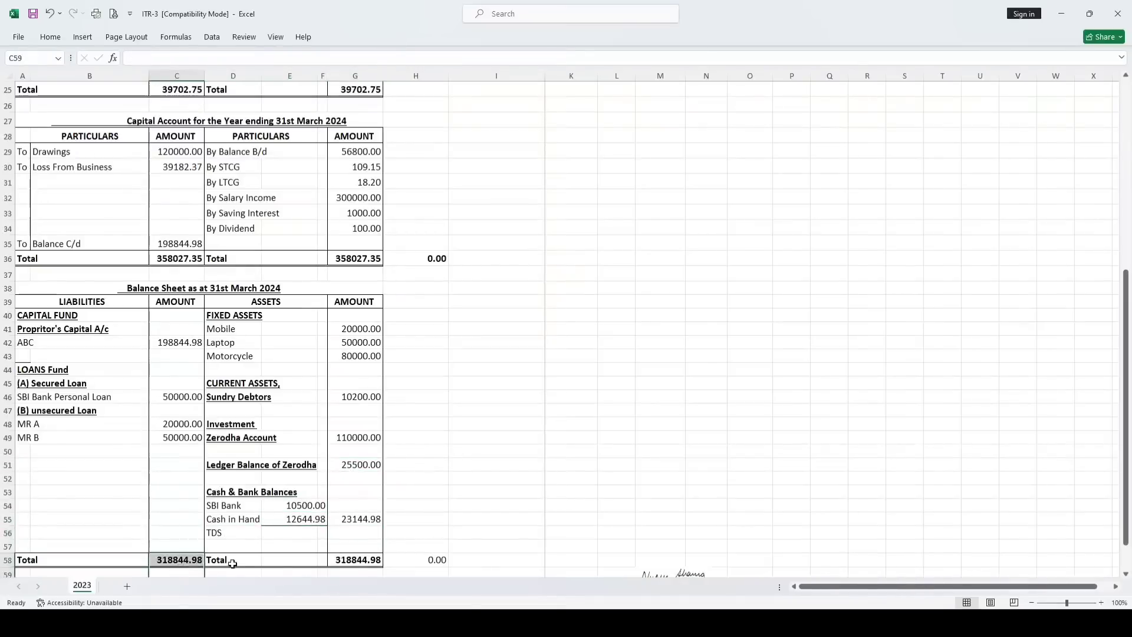
pyautogui.click(366, 562)
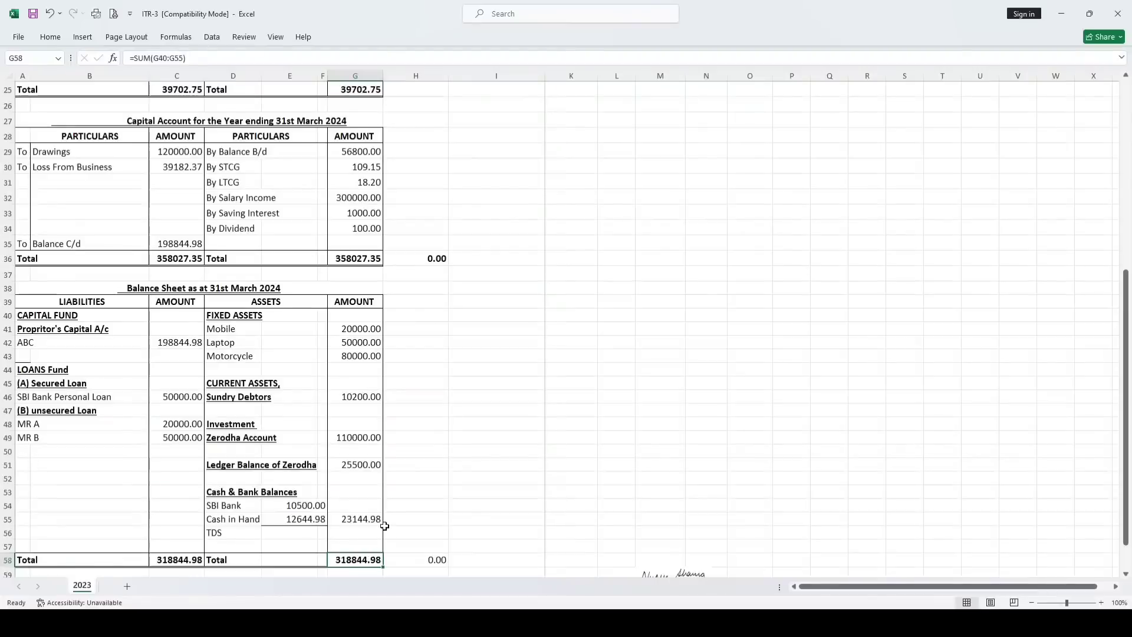
pyautogui.scroll(8, 384, 525)
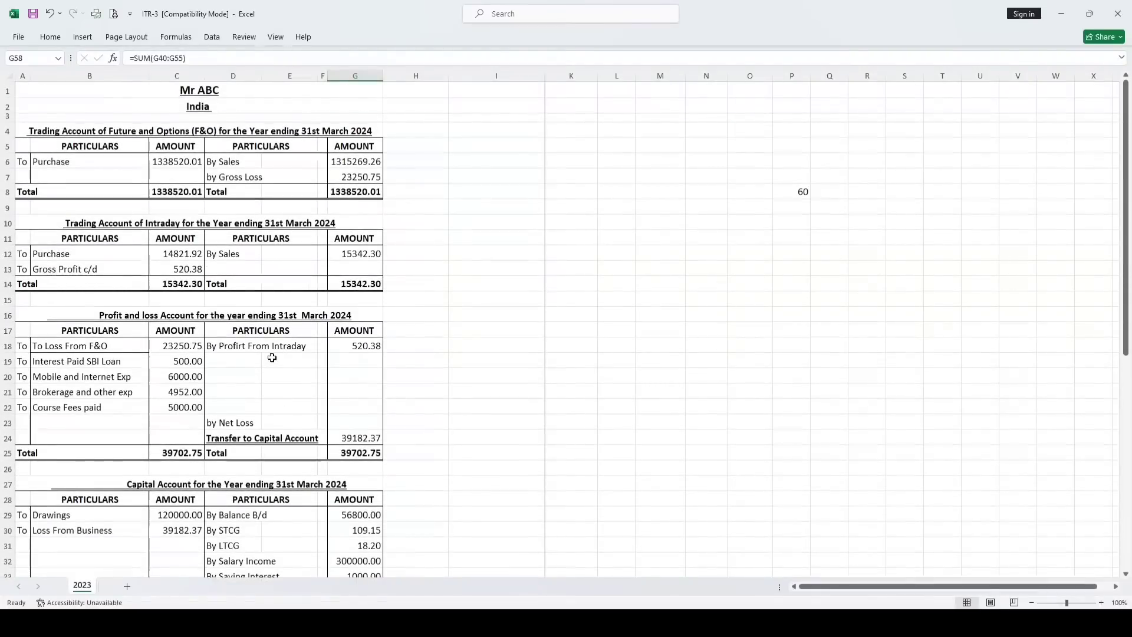
pyautogui.hotkey('alt', 'Tab')
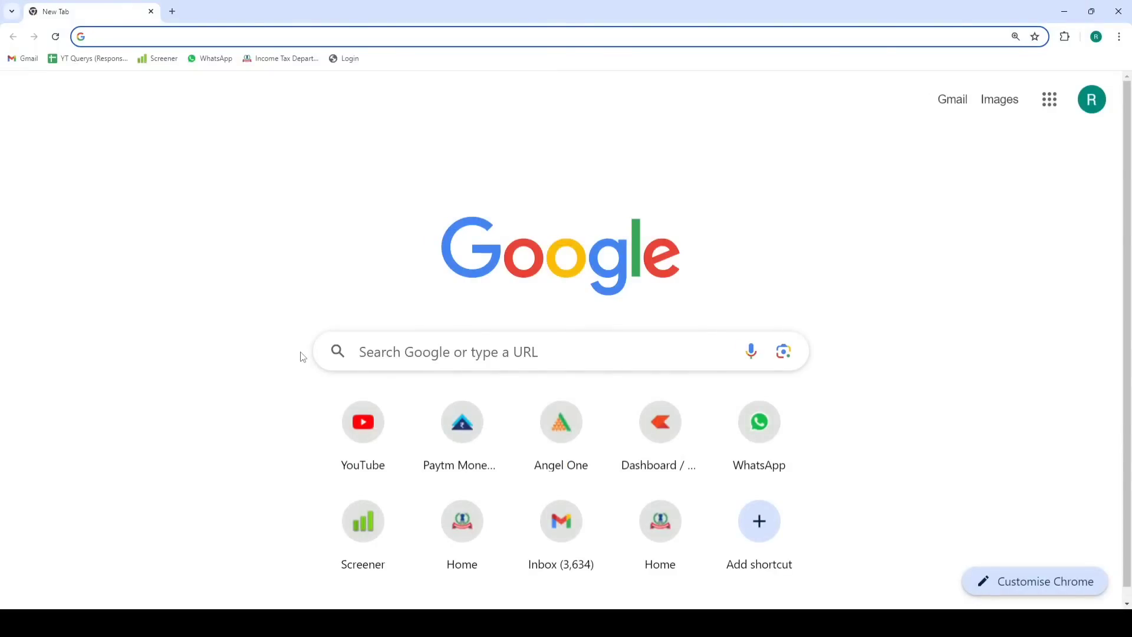
# Go to the Income Tax e-Filing login page and paste the PAN user ID
pyautogui.click(261, 59)
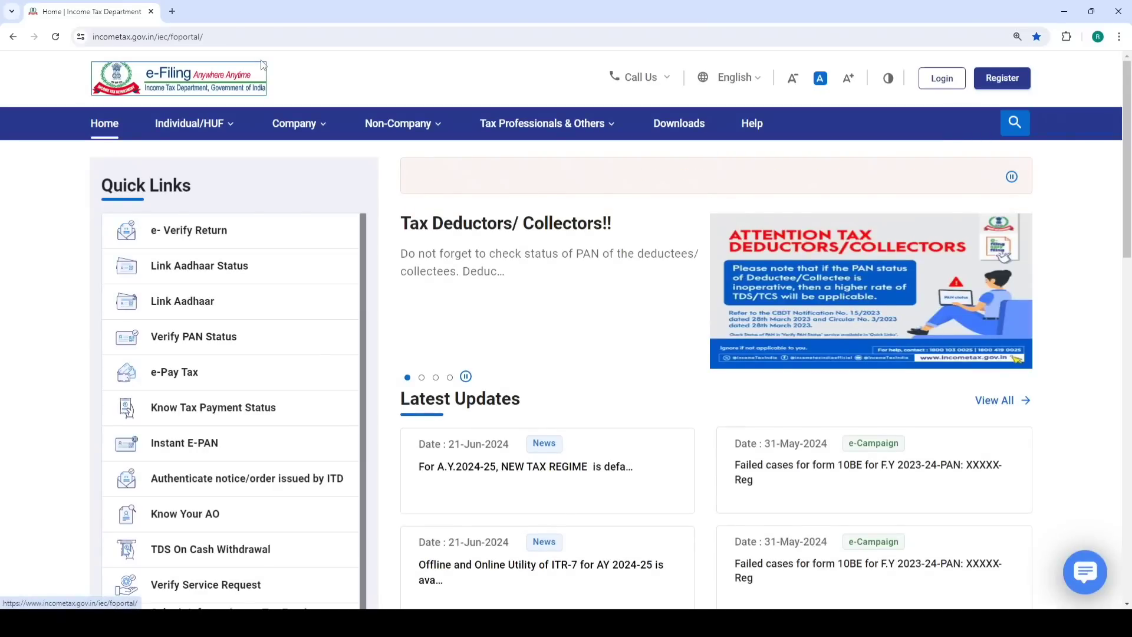
pyautogui.click(943, 82)
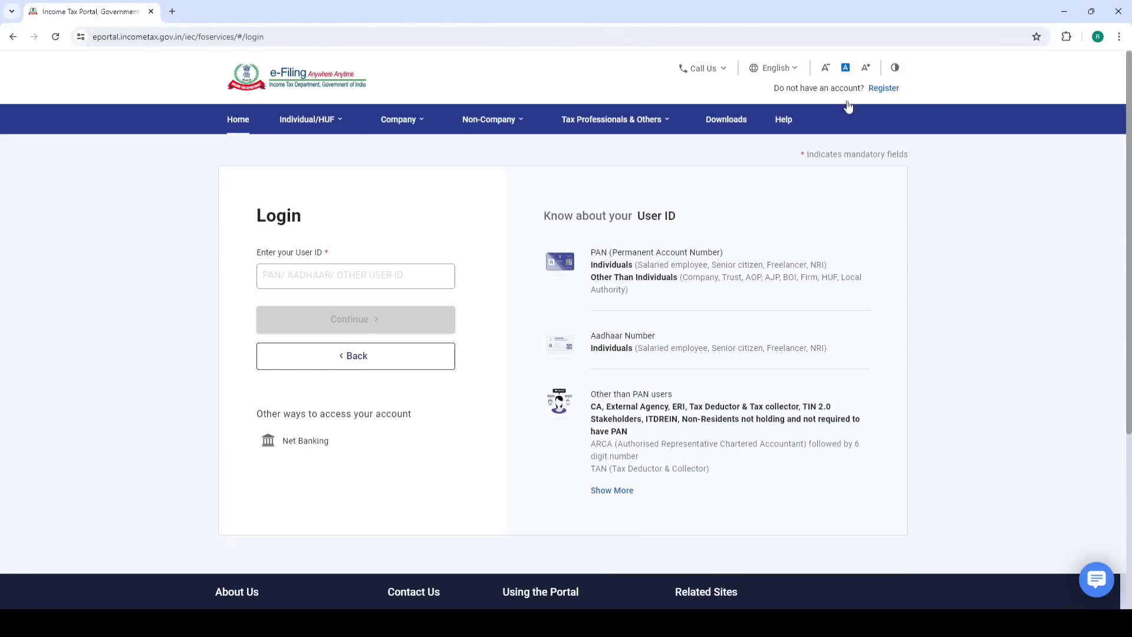
pyautogui.click(447, 275)
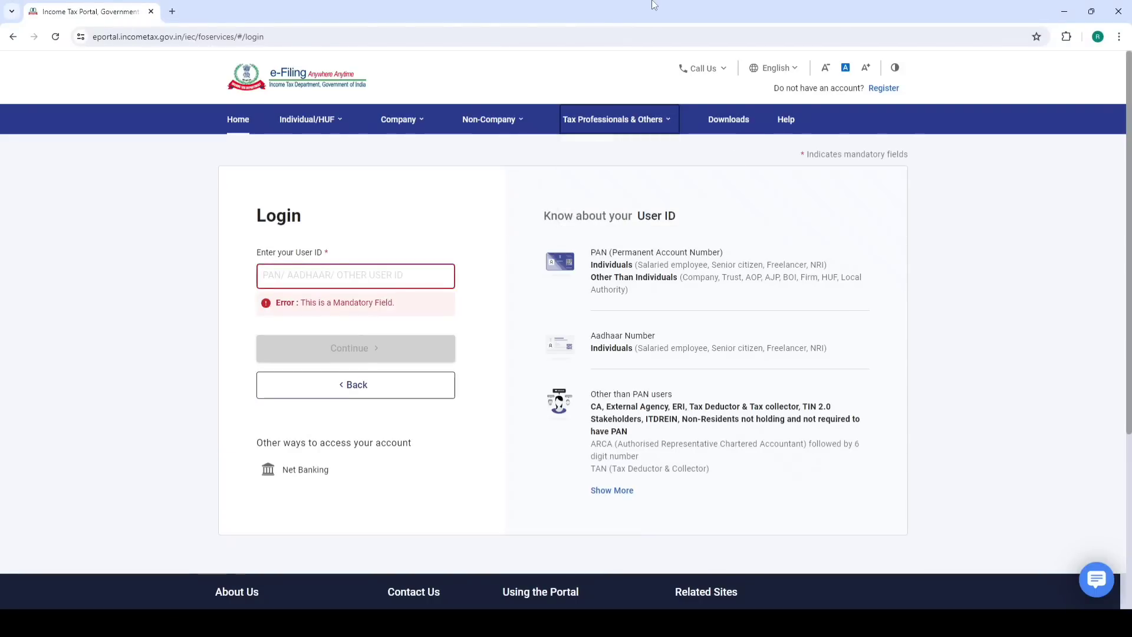
pyautogui.click(303, 276)
pyautogui.hotkey('ctrl', 'v')
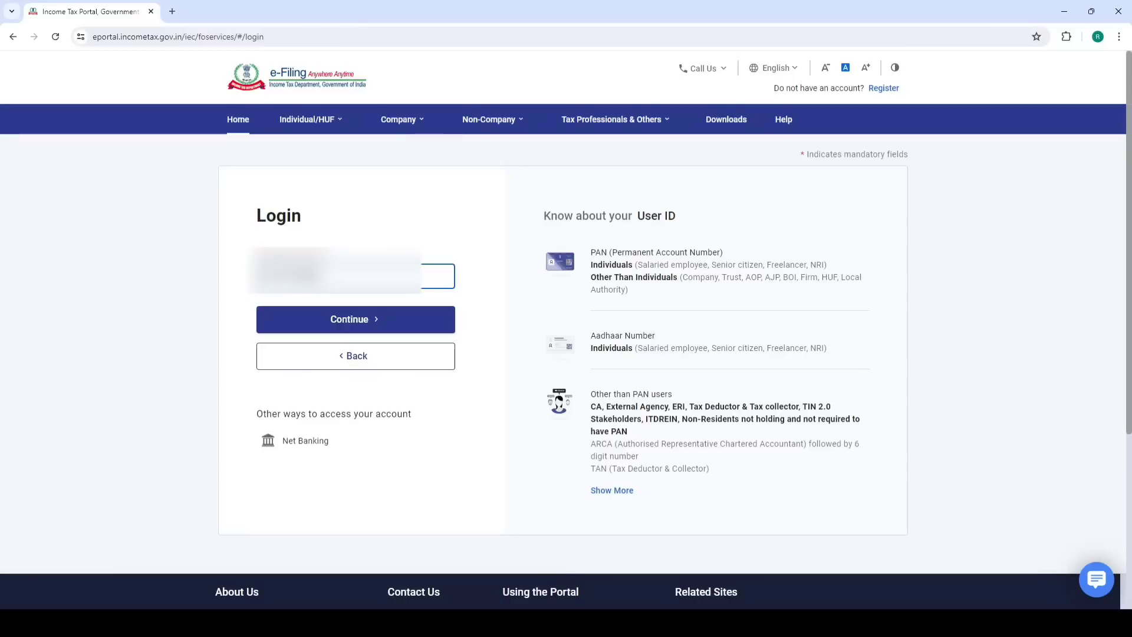
pyautogui.click(377, 330)
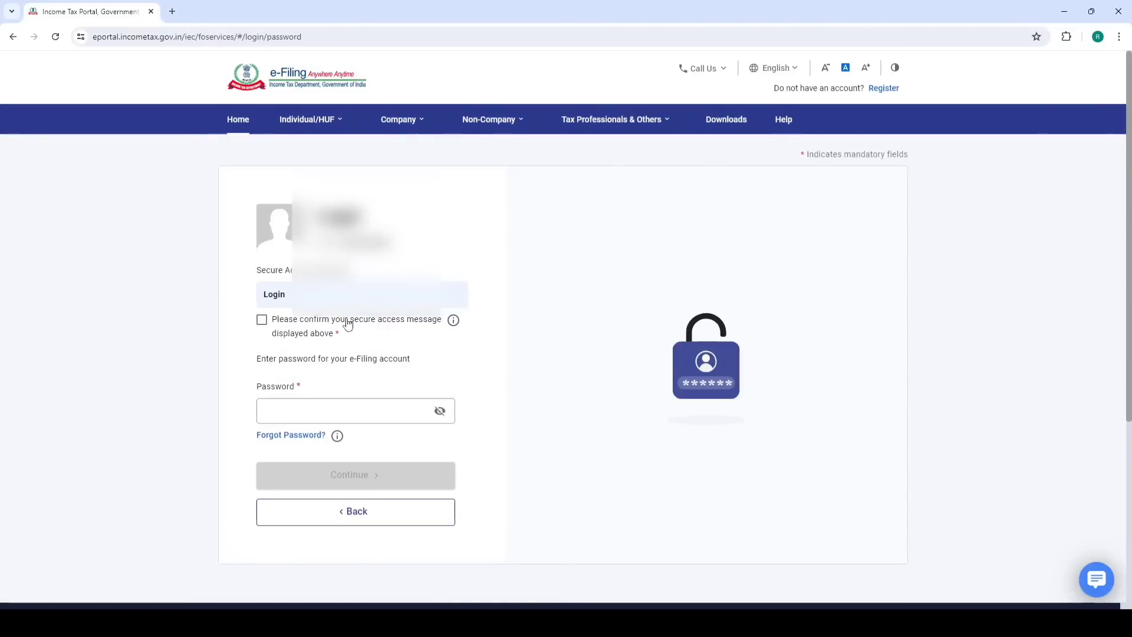
# Confirm the secure access message, paste the account password and log in
pyautogui.click(263, 322)
pyautogui.click(304, 412)
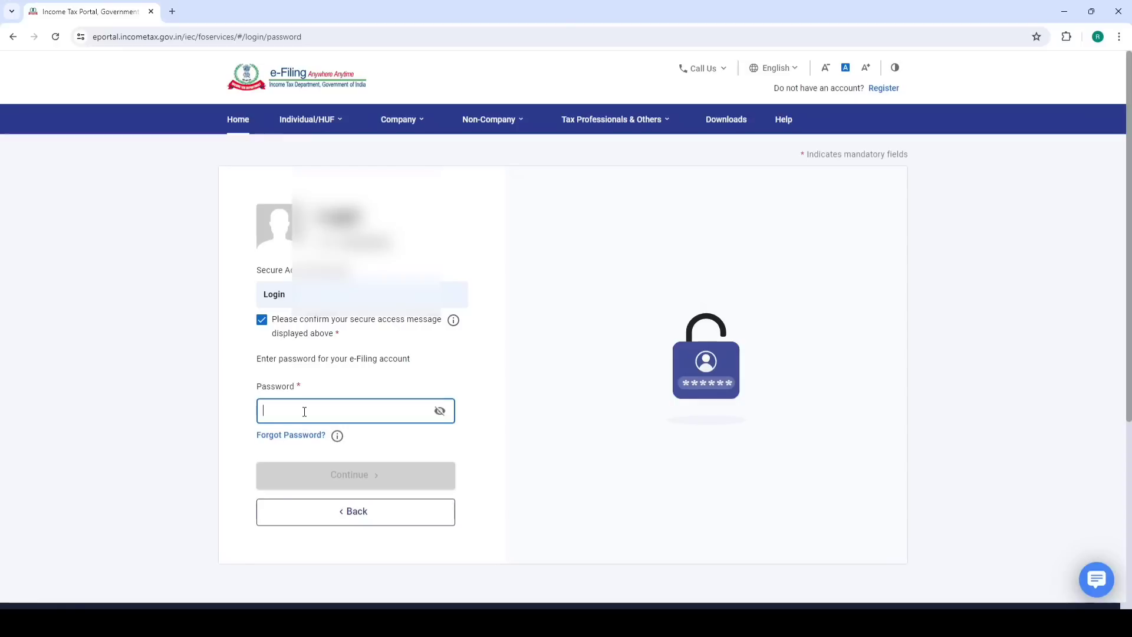
pyautogui.hotkey('ctrl', 'v')
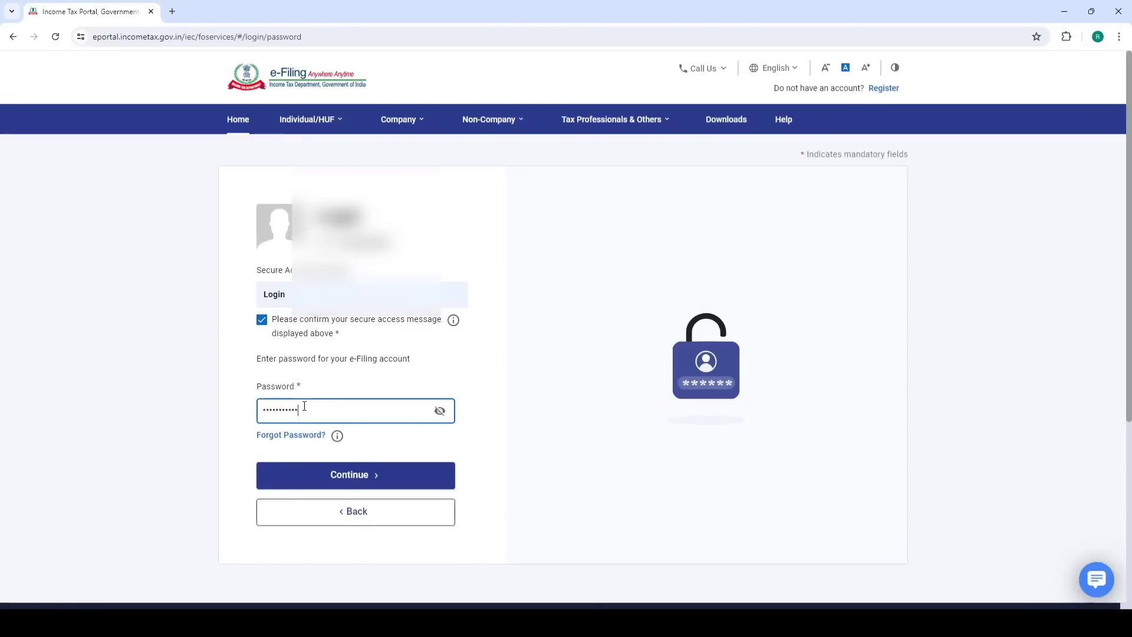
pyautogui.click(338, 473)
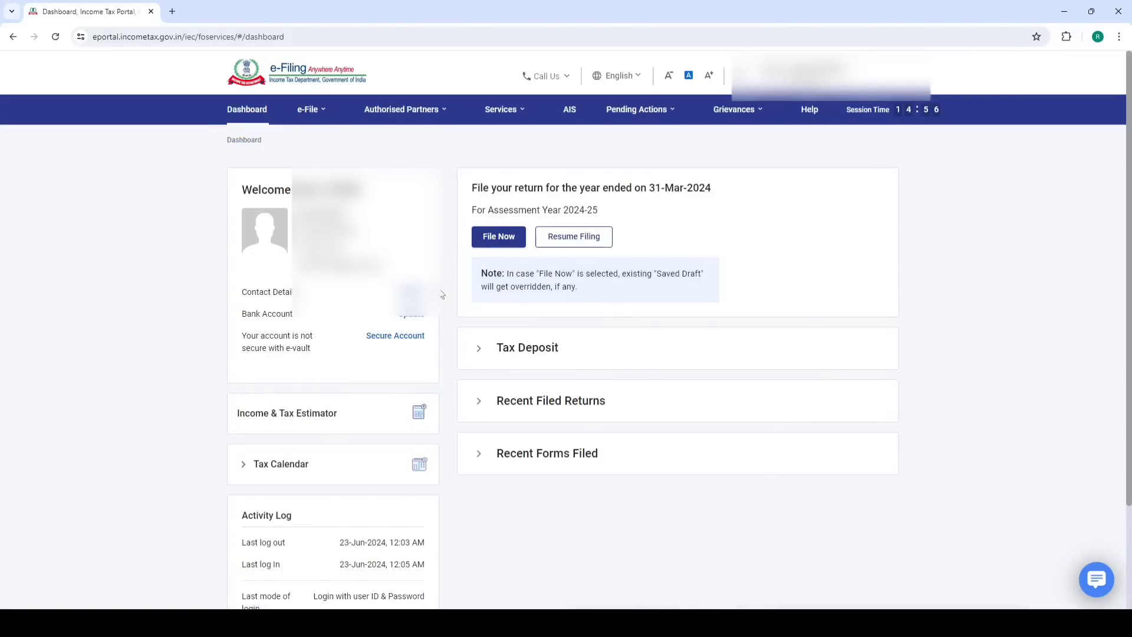
# Open View Form 26AS from Services and accept the TRACES disclaimer and notices
pyautogui.moveTo(311, 112)
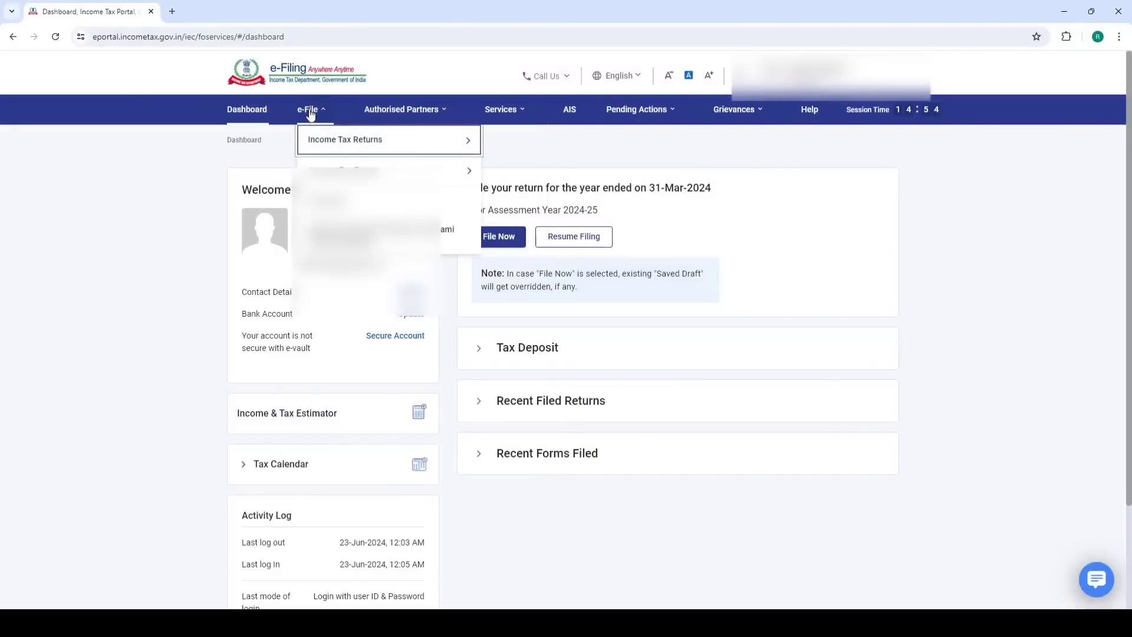
pyautogui.moveTo(334, 139)
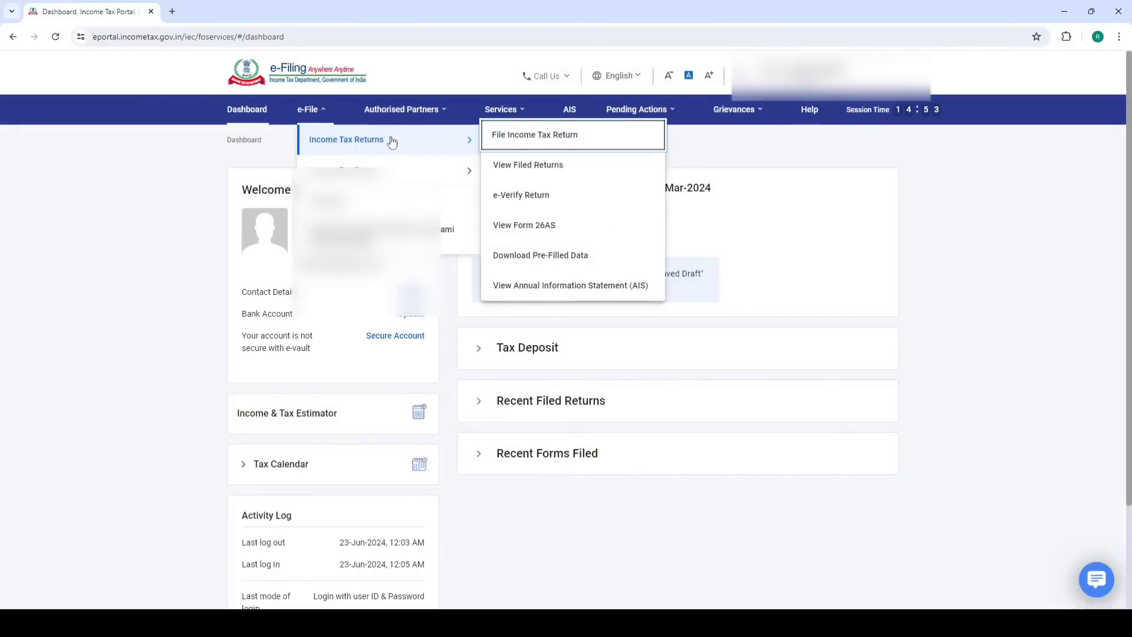
pyautogui.click(535, 226)
pyautogui.click(689, 435)
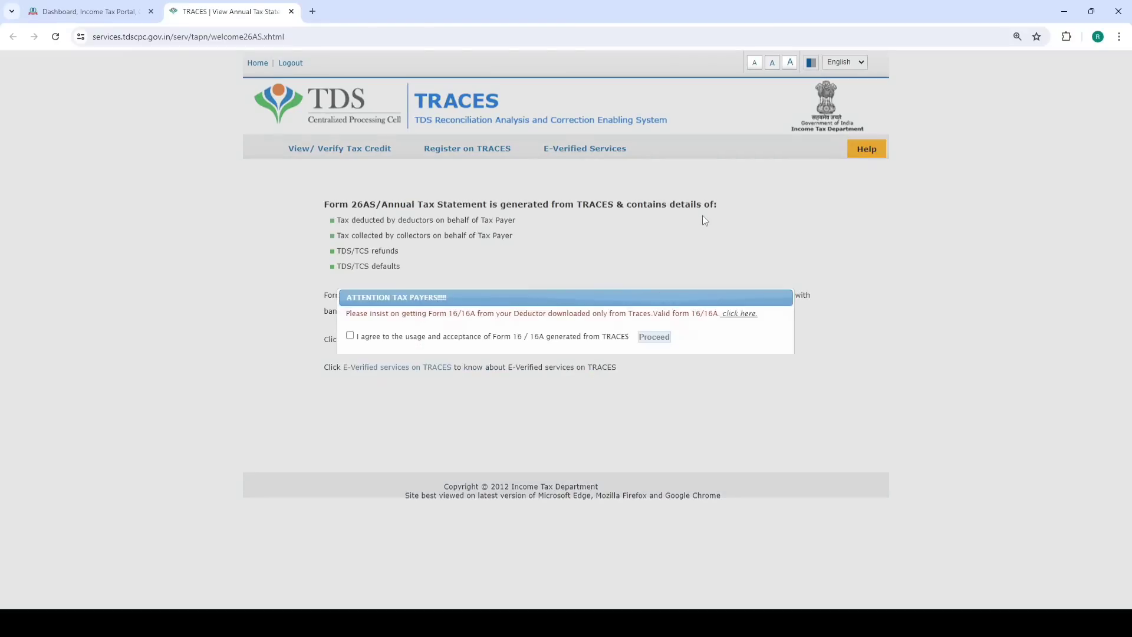
pyautogui.click(350, 336)
pyautogui.click(652, 338)
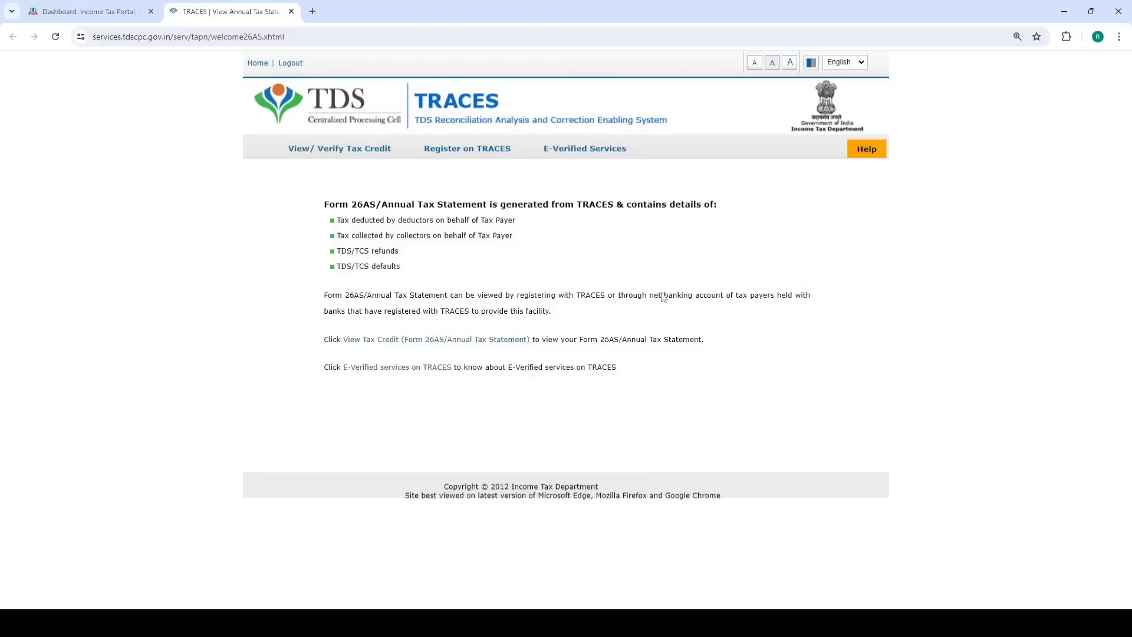
pyautogui.click(392, 340)
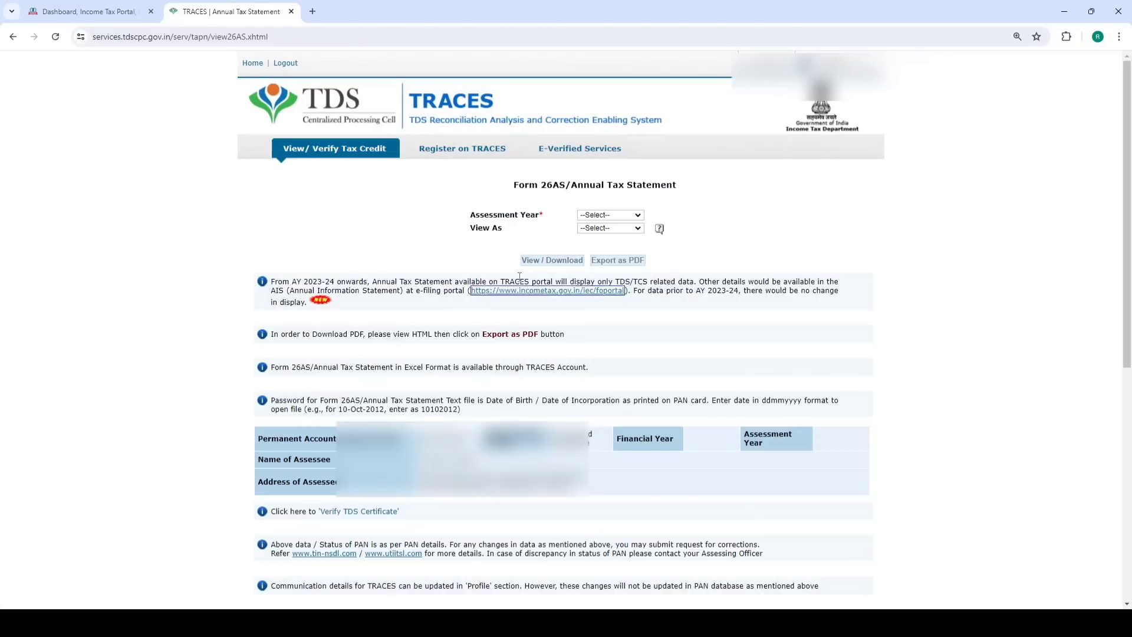
# View Form 26AS for assessment year 2024-25 as HTML, then return to the e-Filing dashboard
pyautogui.click(600, 215)
pyautogui.click(610, 371)
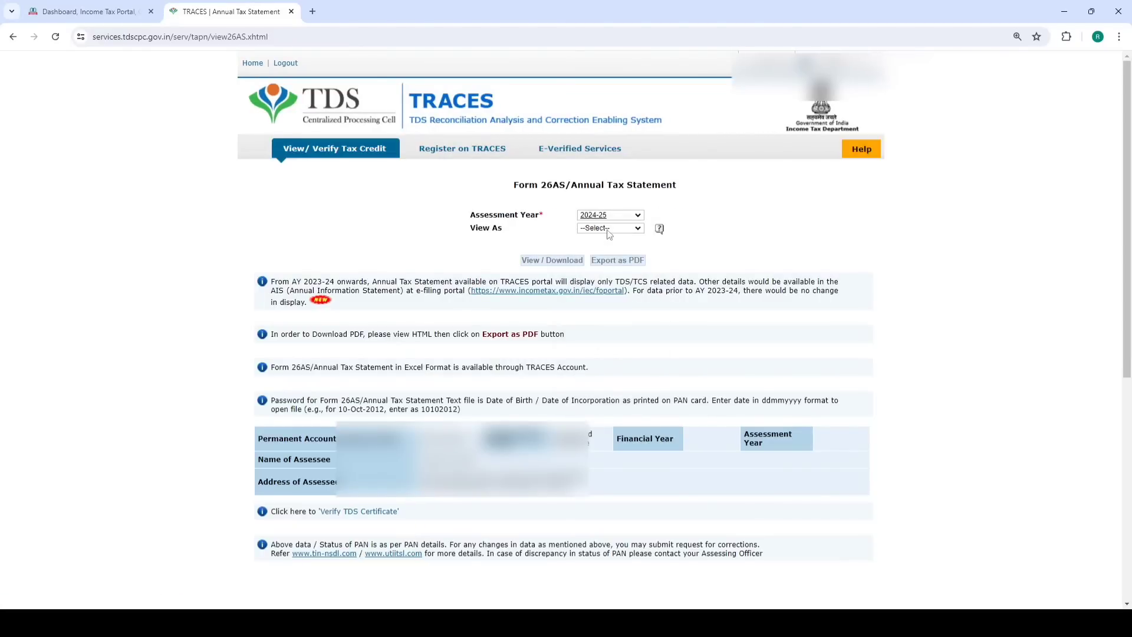
pyautogui.click(610, 228)
pyautogui.click(596, 247)
pyautogui.click(551, 260)
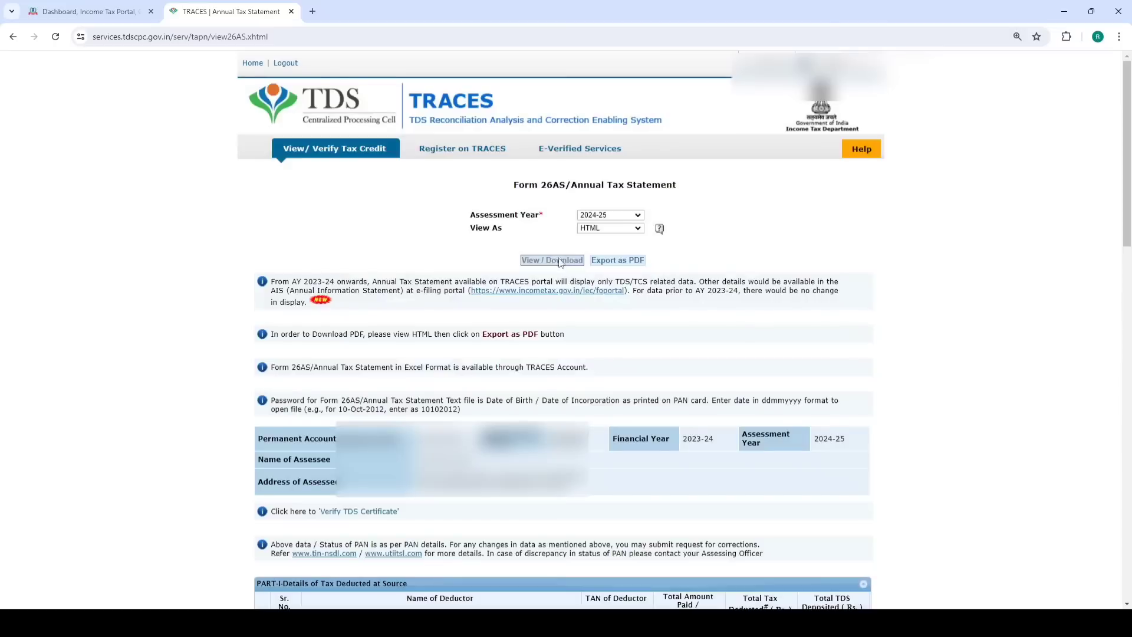
pyautogui.scroll(-6, 554, 257)
pyautogui.scroll(-3, 677, 286)
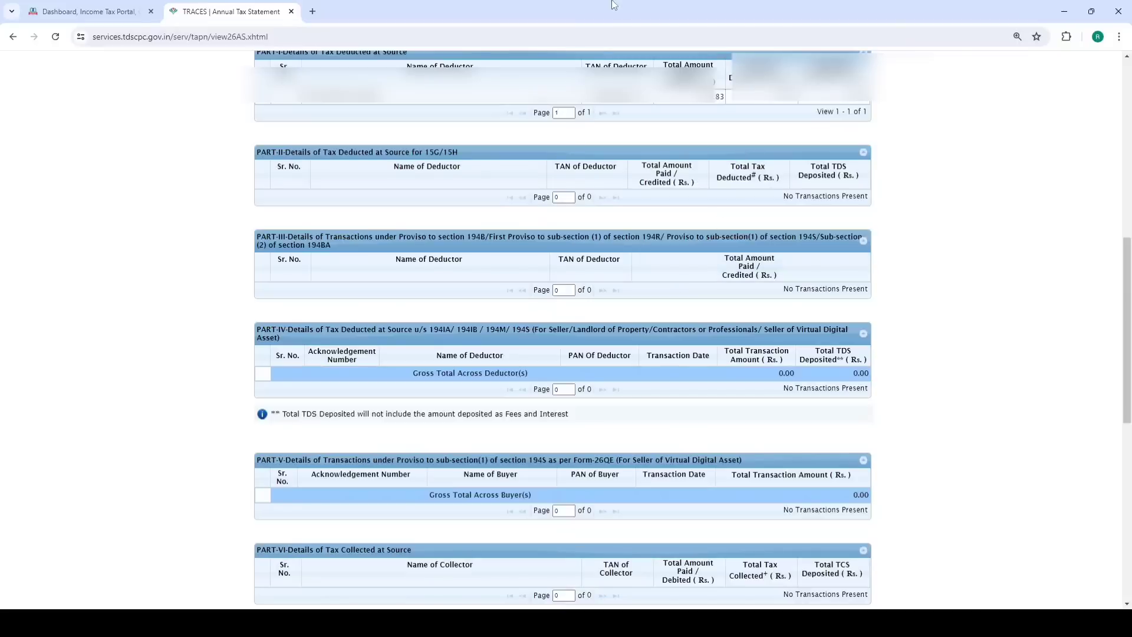
pyautogui.click(98, 10)
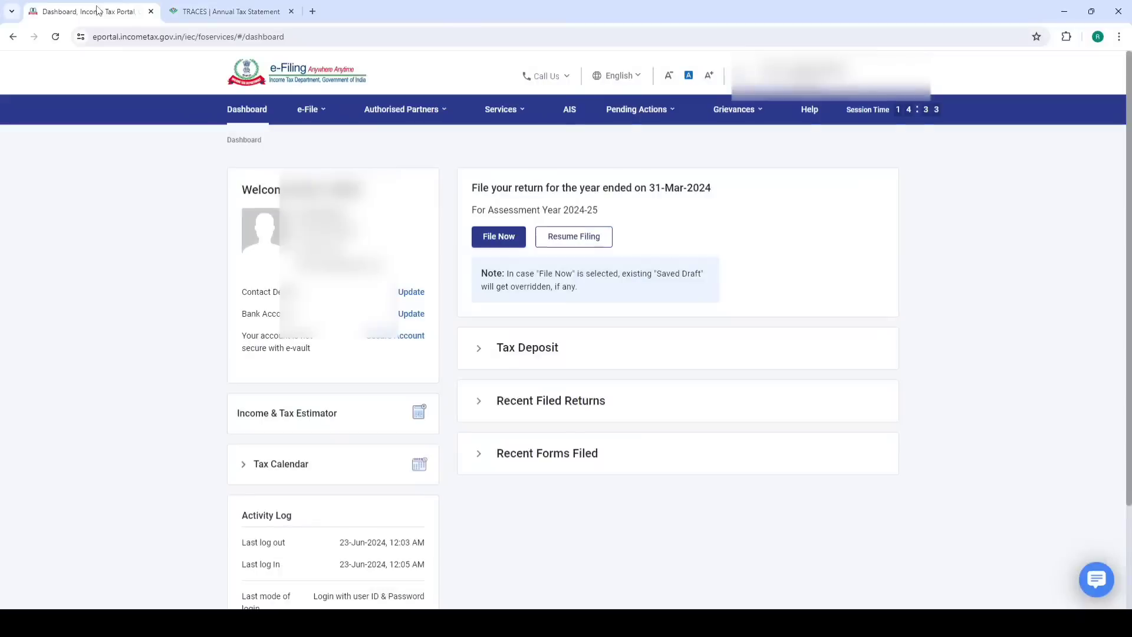
pyautogui.click(572, 111)
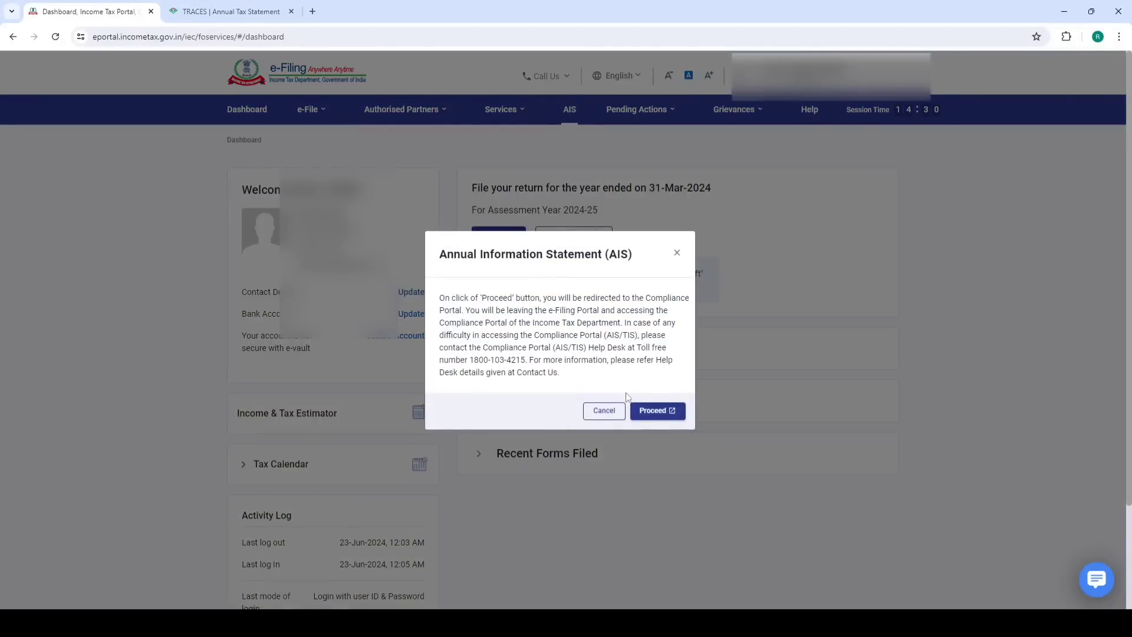
pyautogui.click(653, 412)
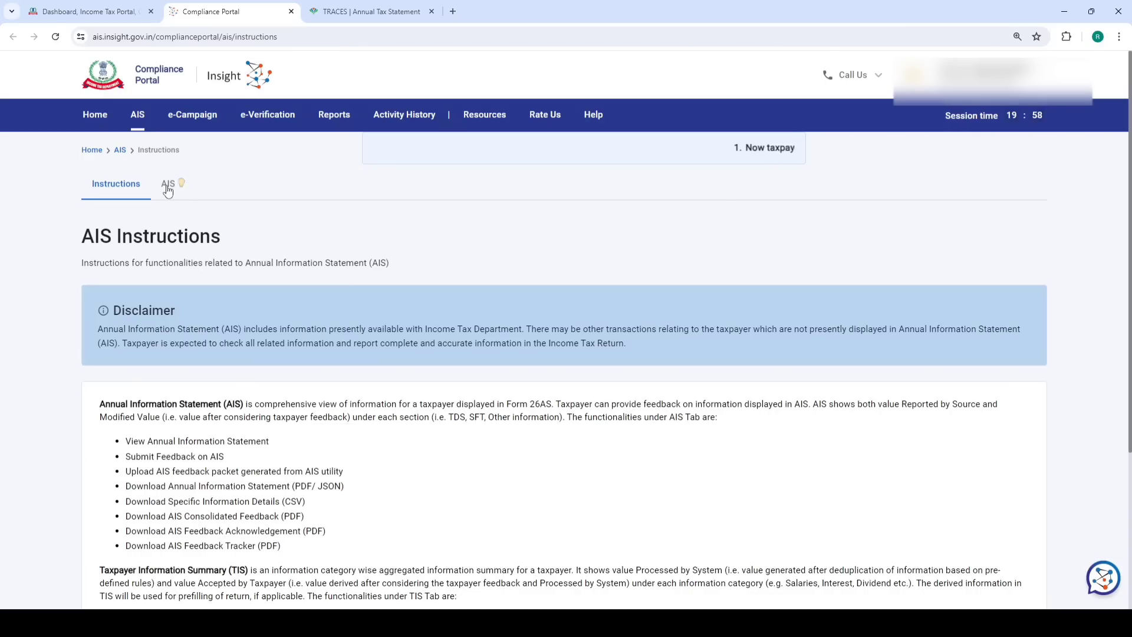
pyautogui.click(168, 185)
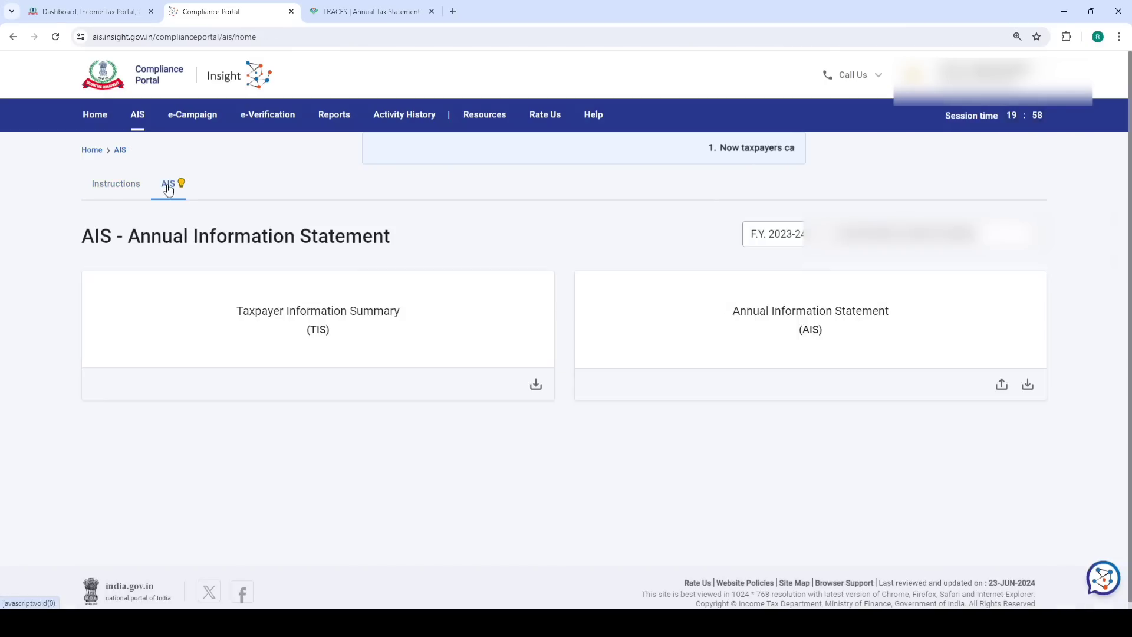
pyautogui.click(246, 304)
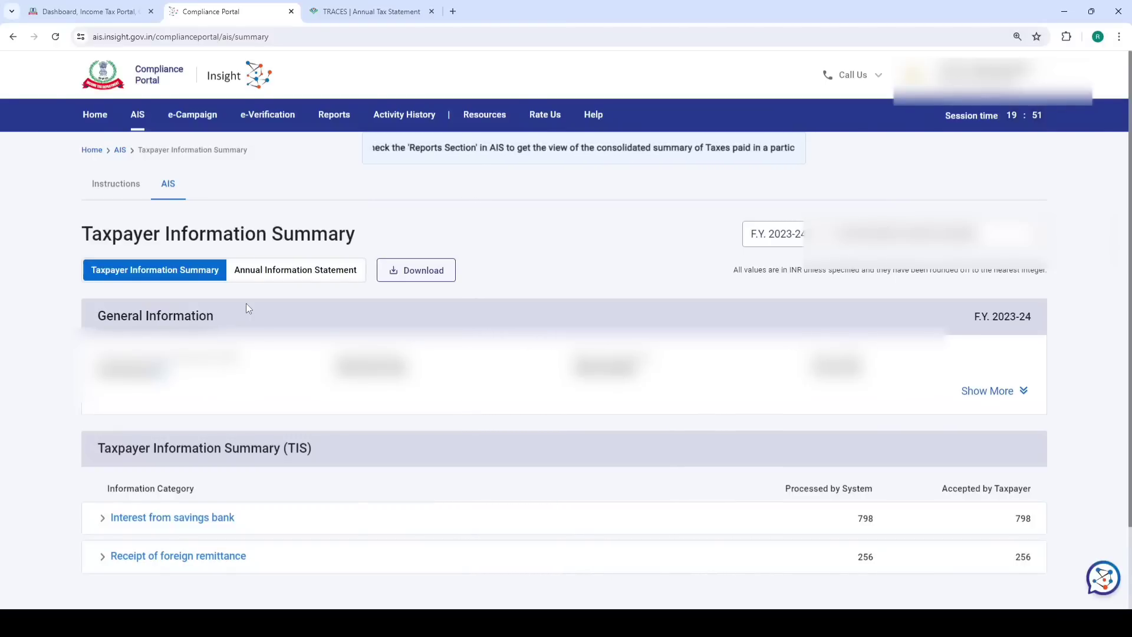
pyautogui.click(291, 11)
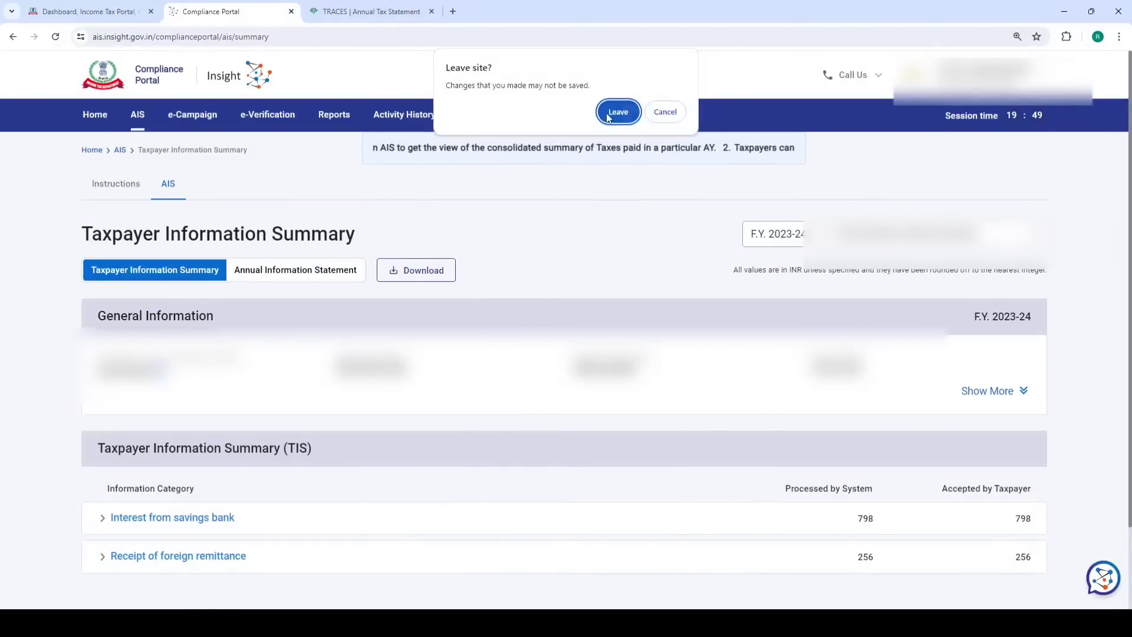
pyautogui.press('Return')
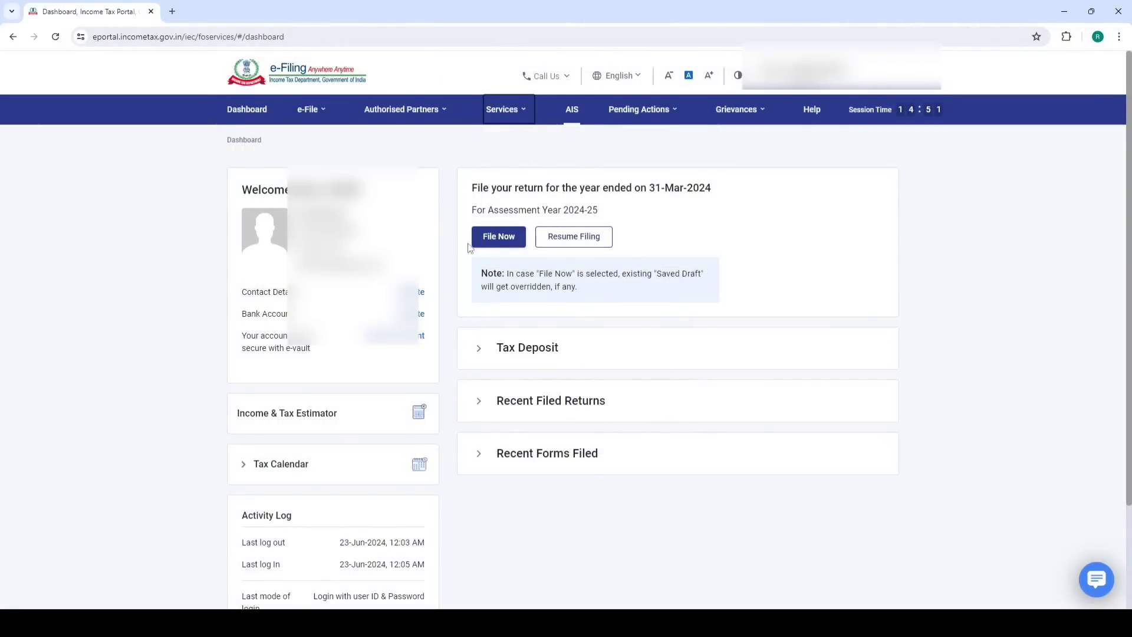
pyautogui.click(495, 236)
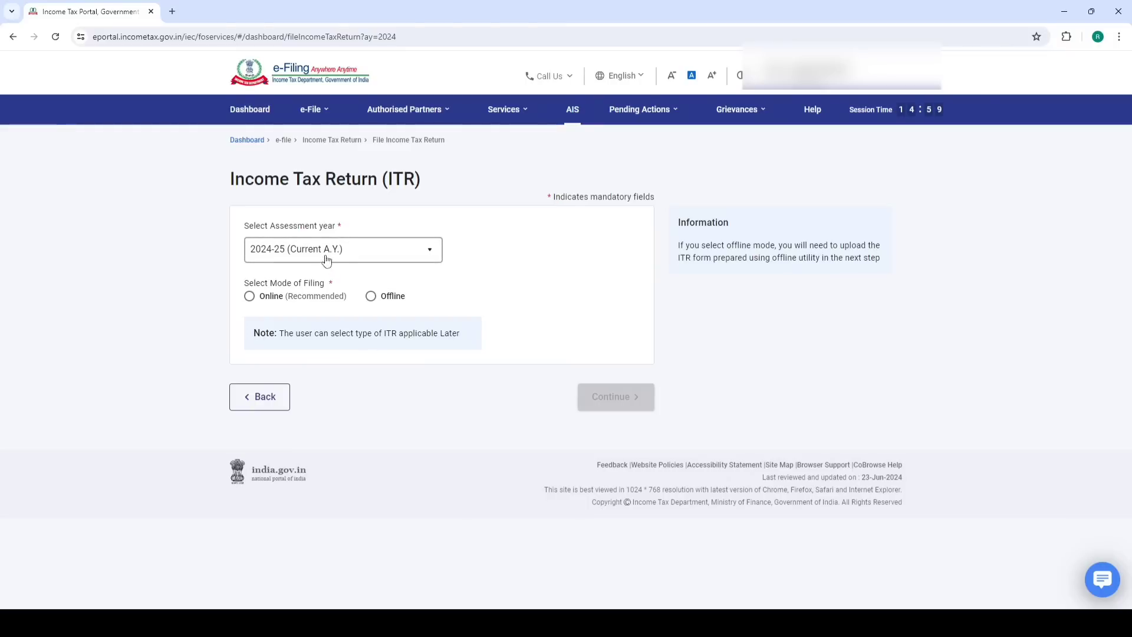
# Choose online mode, start a new filing as Individual and select ITR-3
pyautogui.click(248, 300)
pyautogui.click(638, 398)
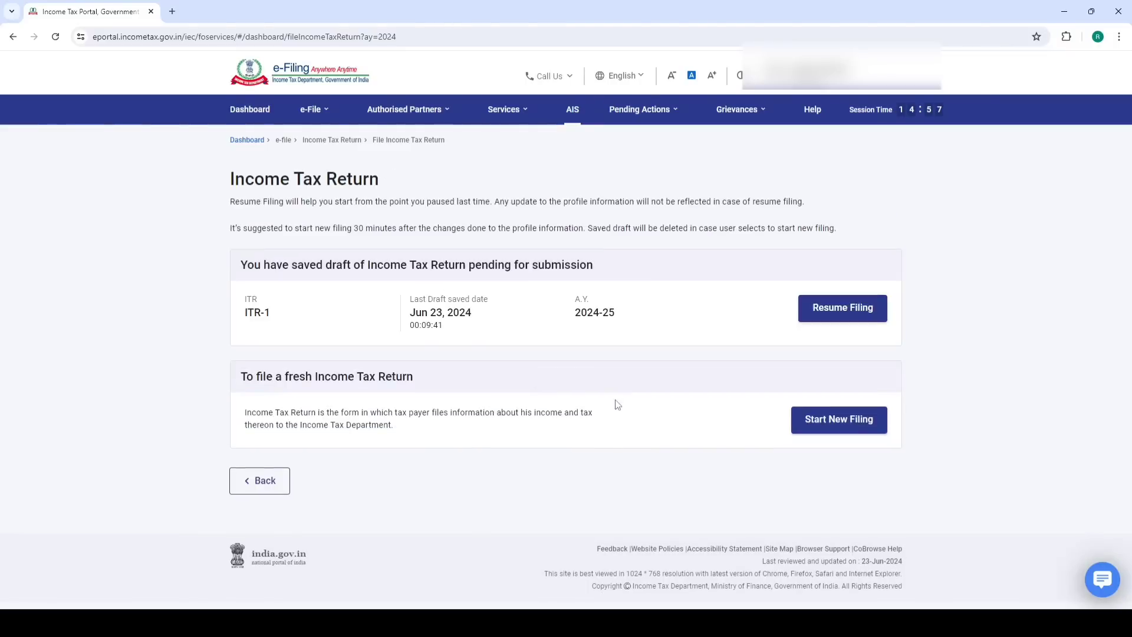
pyautogui.click(835, 421)
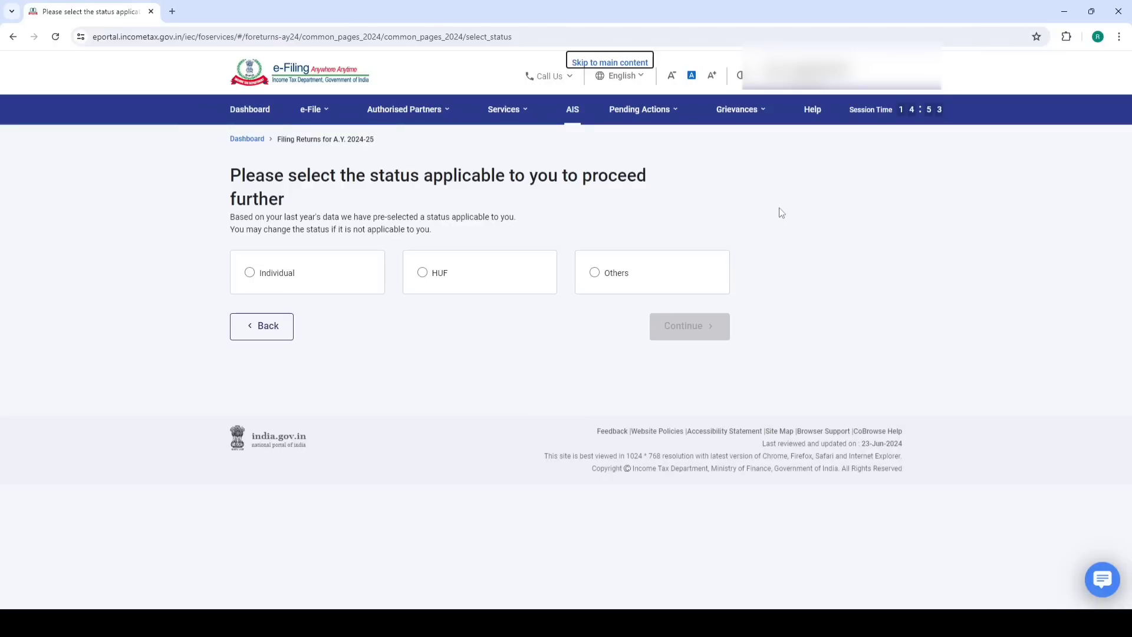
pyautogui.click(685, 326)
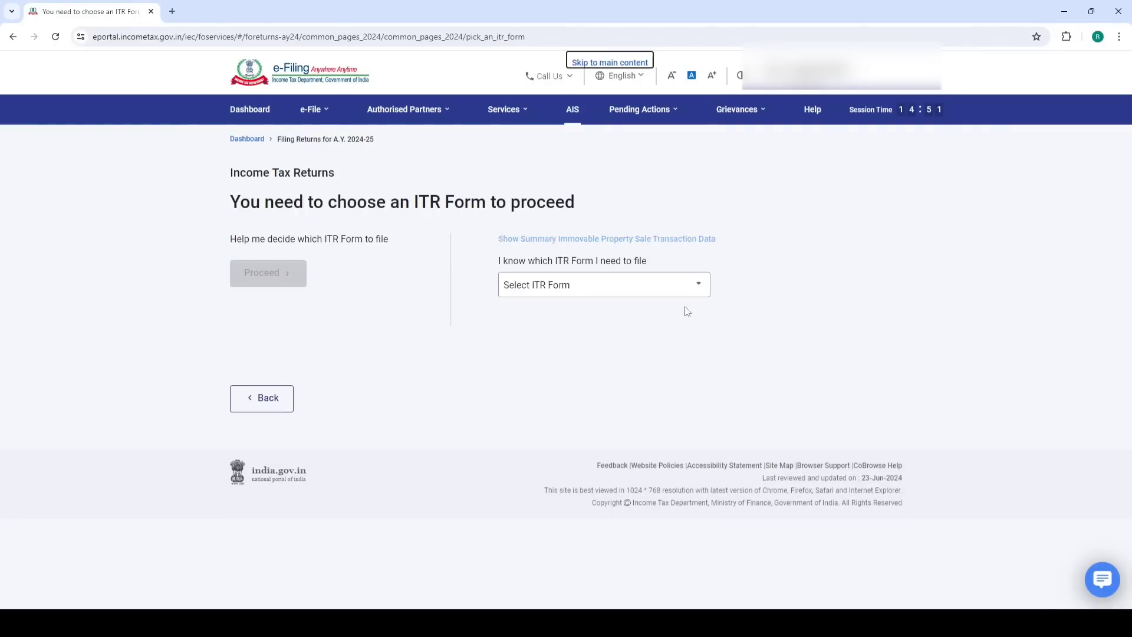
pyautogui.click(569, 288)
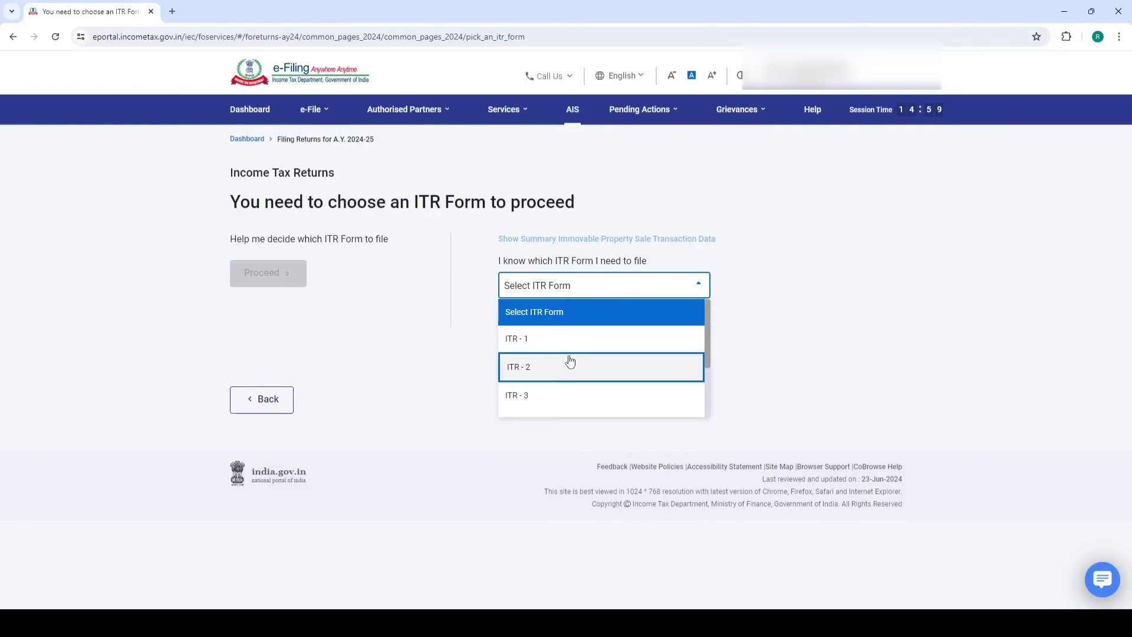
pyautogui.scroll(-1, 571, 356)
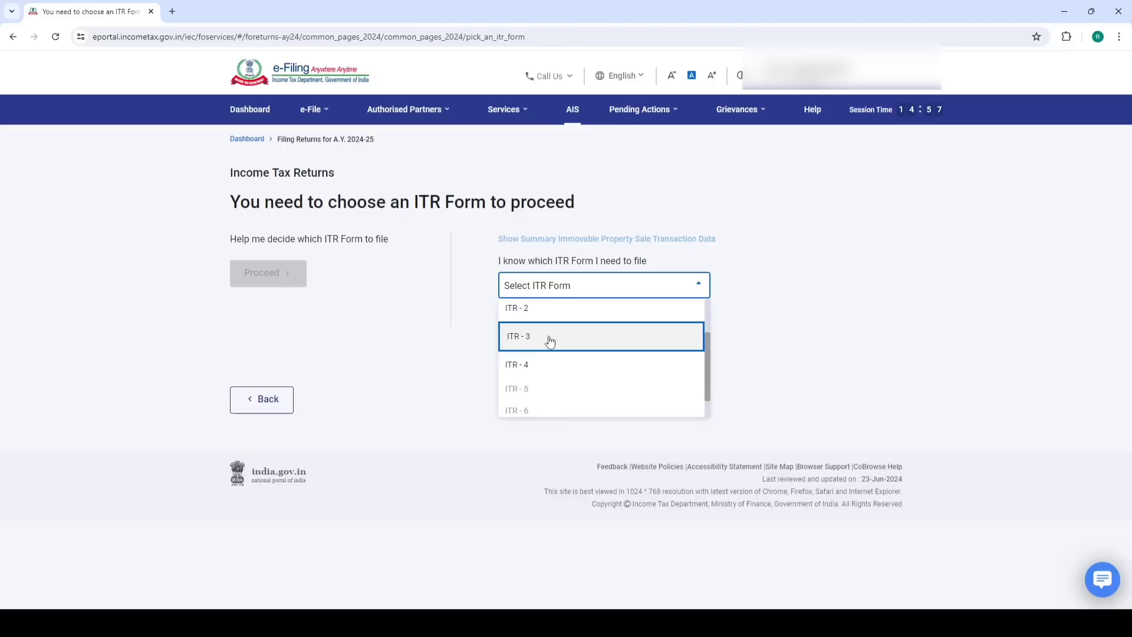
pyautogui.click(551, 337)
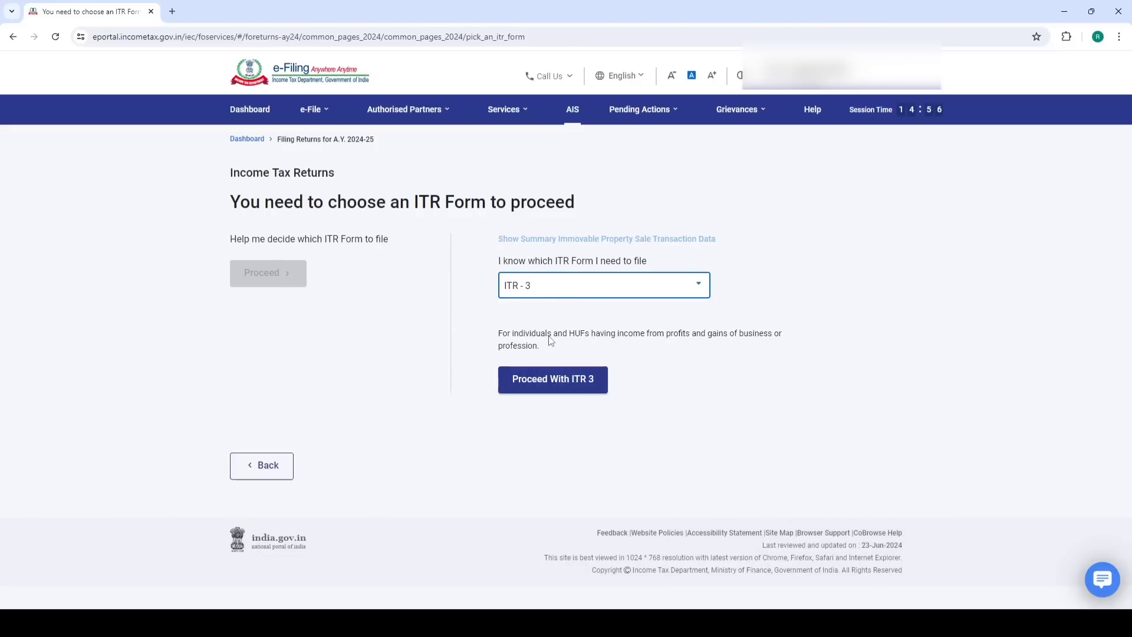
pyautogui.click(542, 377)
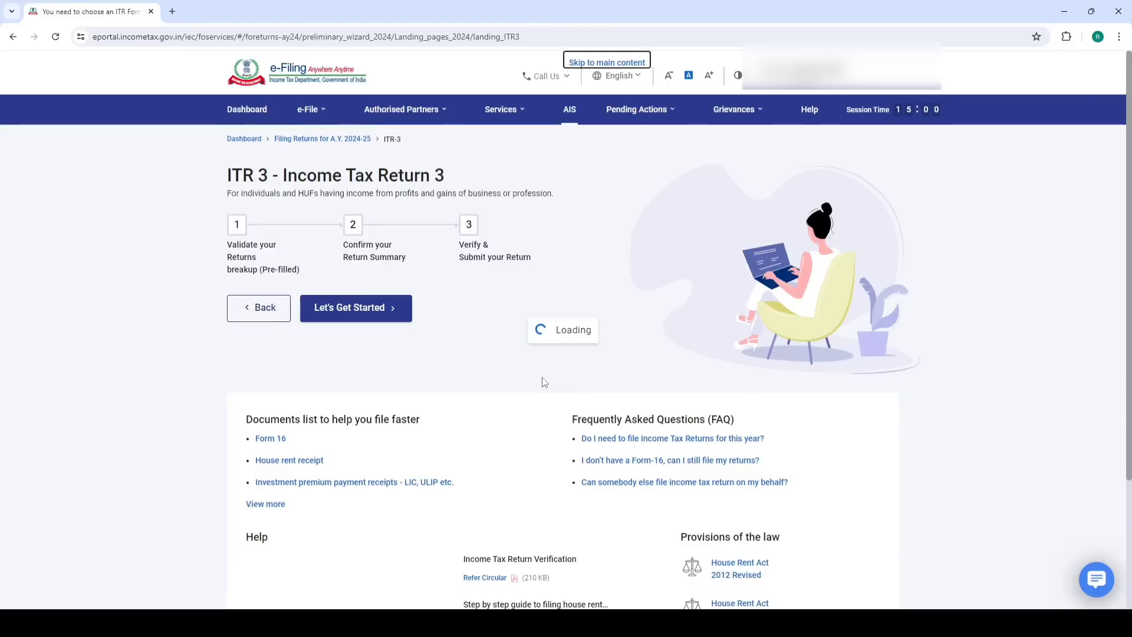
# Begin the ITR-3 return, marking income above the exemption limit and Others as the filing reason
pyautogui.click(355, 308)
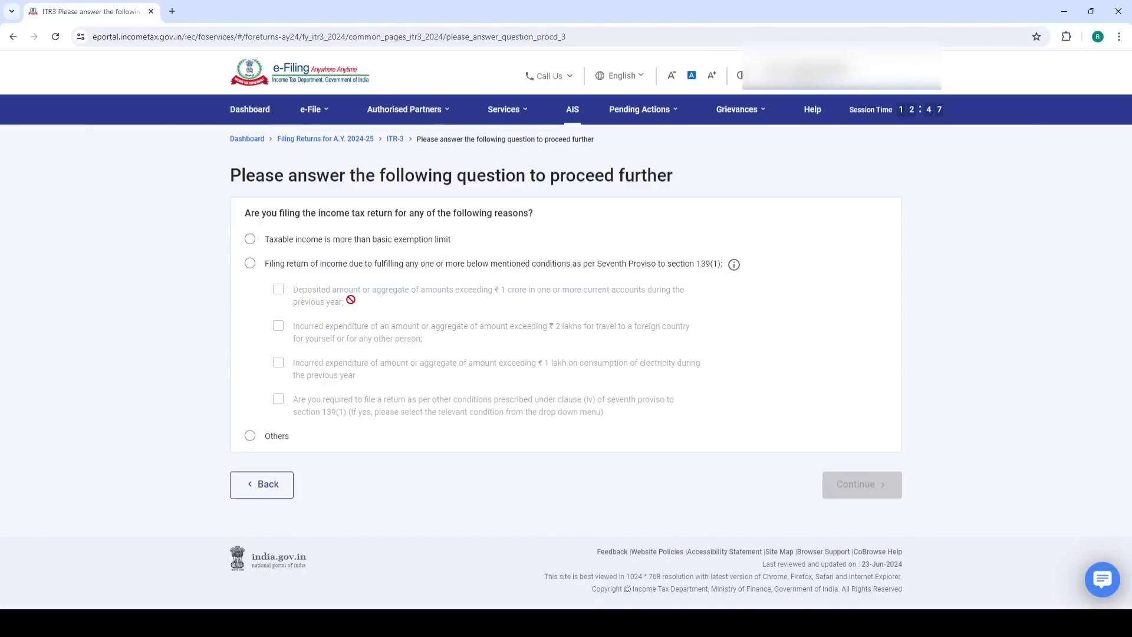
pyautogui.click(251, 240)
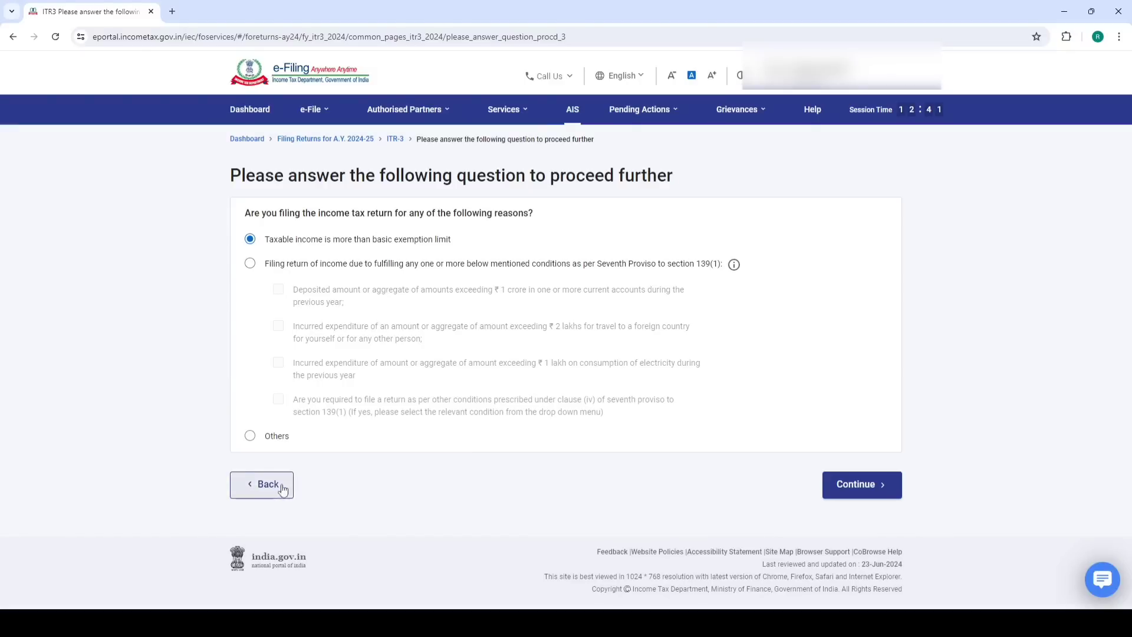
pyautogui.click(250, 436)
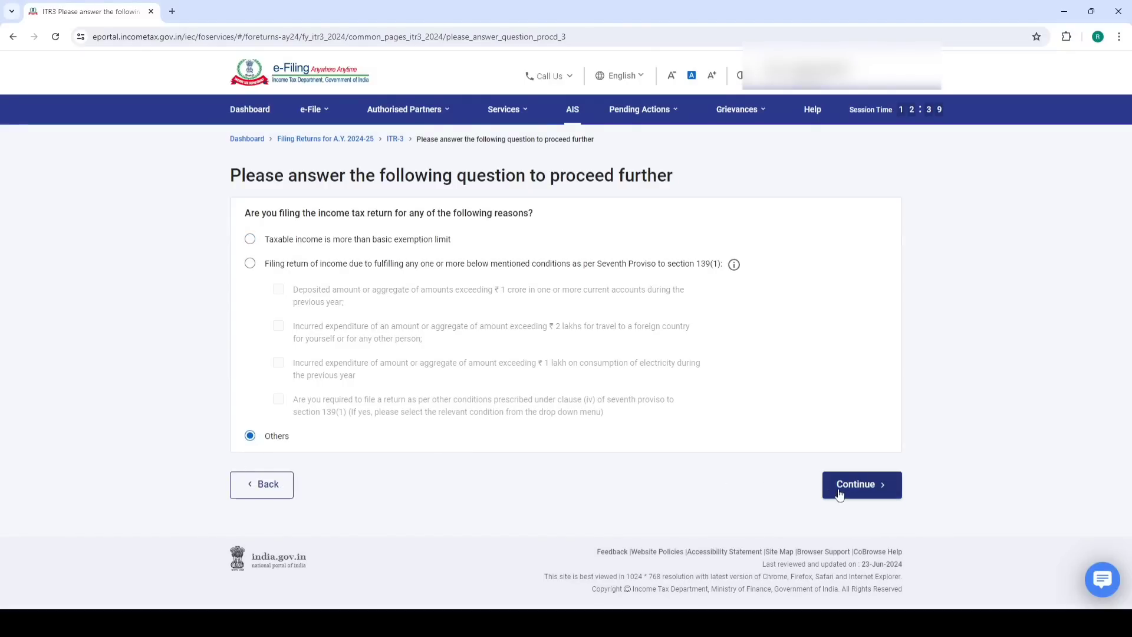
pyautogui.click(837, 488)
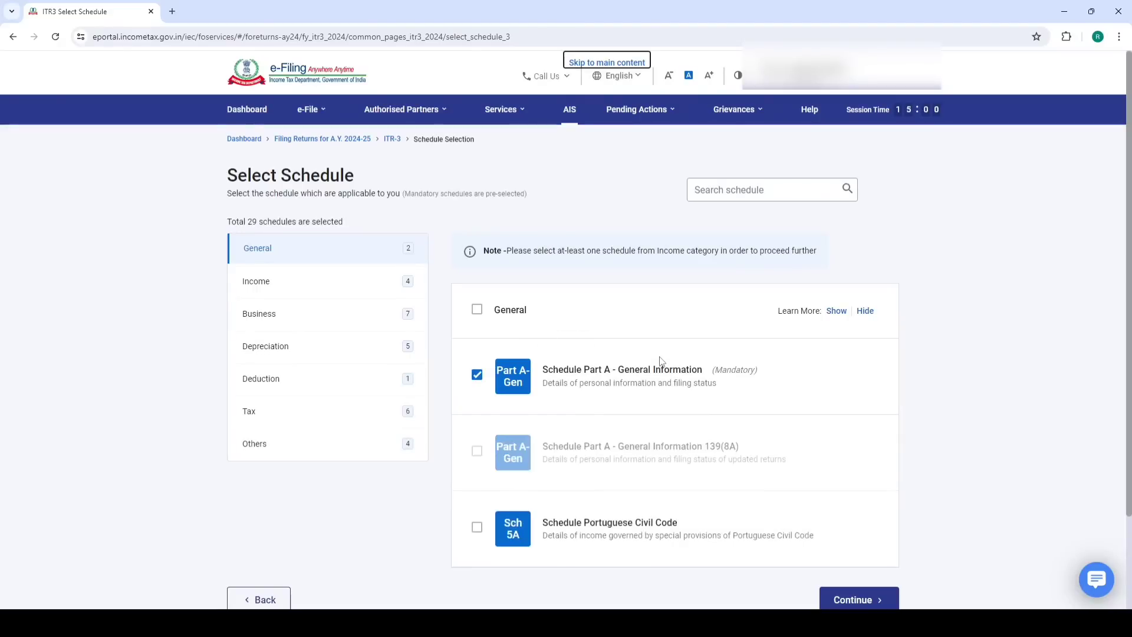
# Review the Income schedules and add Schedule 112A to the selection
pyautogui.click(293, 287)
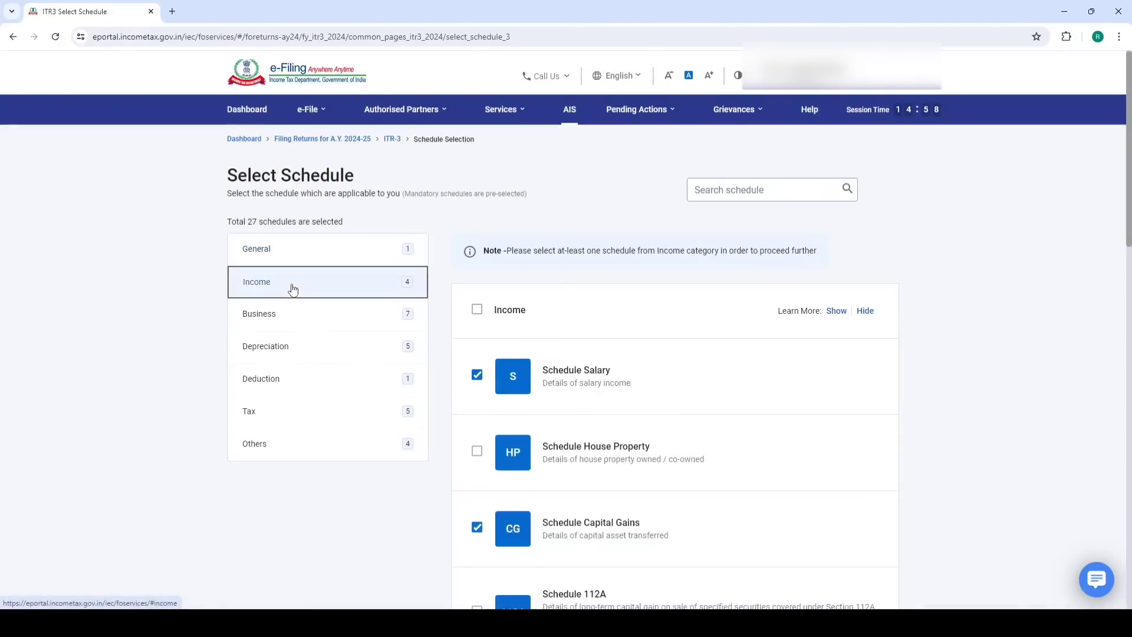
pyautogui.scroll(-2, 709, 330)
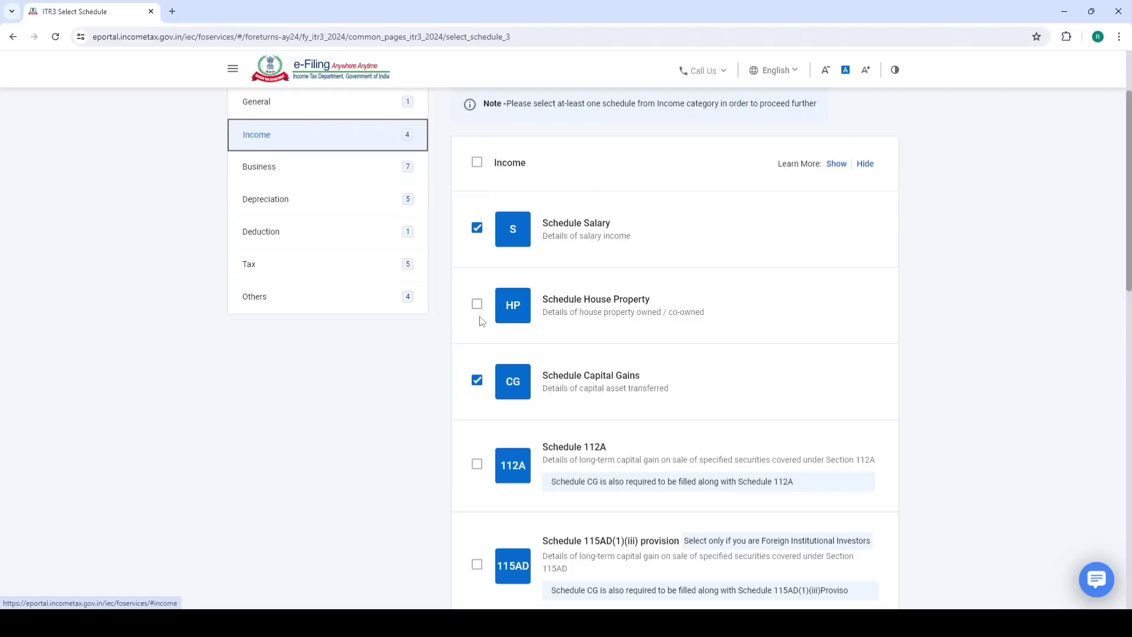
pyautogui.scroll(-2, 575, 299)
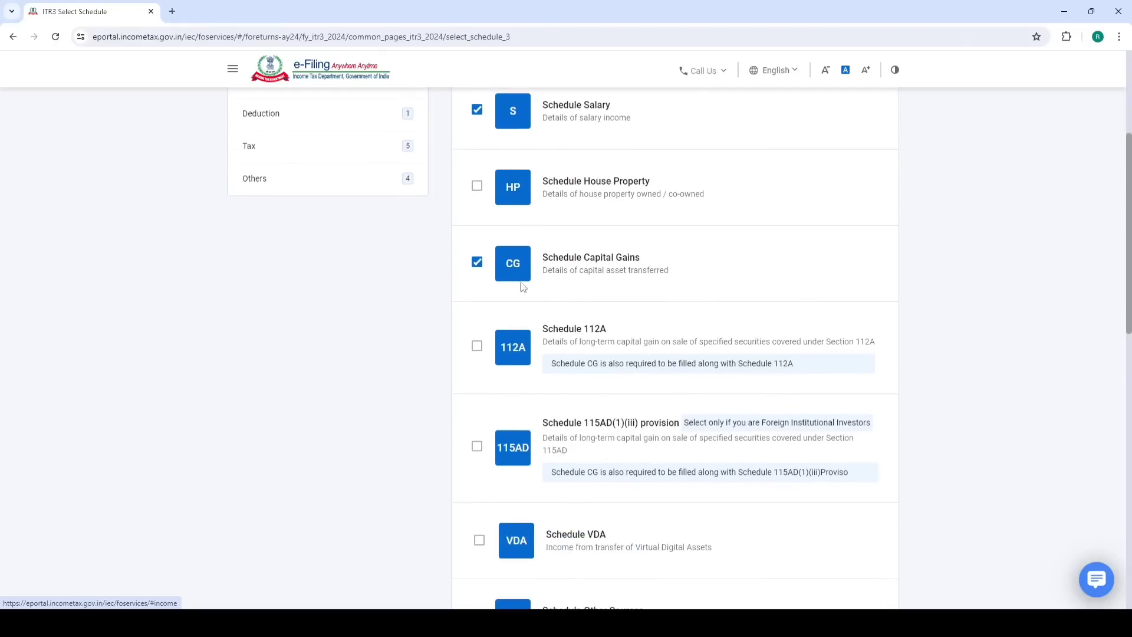
pyautogui.click(477, 352)
pyautogui.scroll(-3, 573, 298)
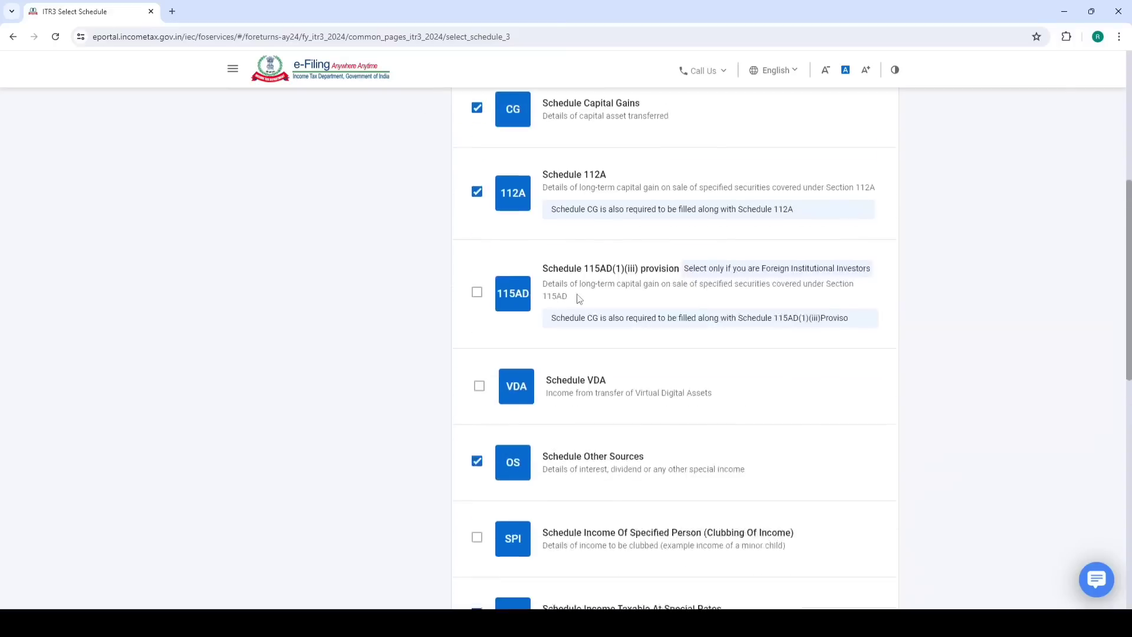
pyautogui.scroll(-1, 579, 298)
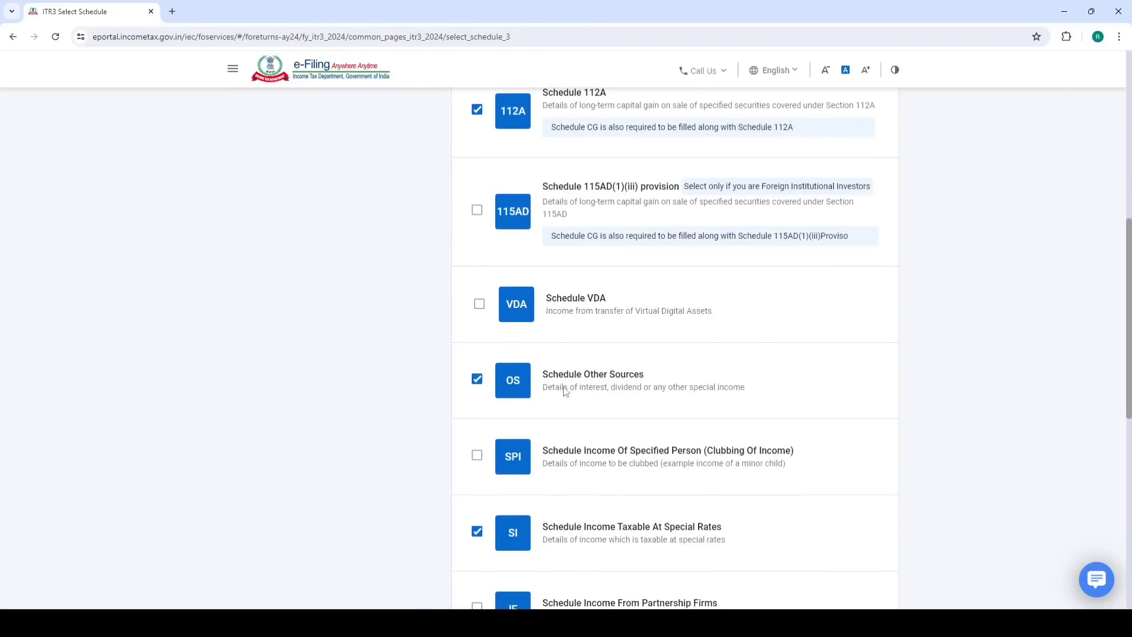
pyautogui.scroll(-2, 590, 383)
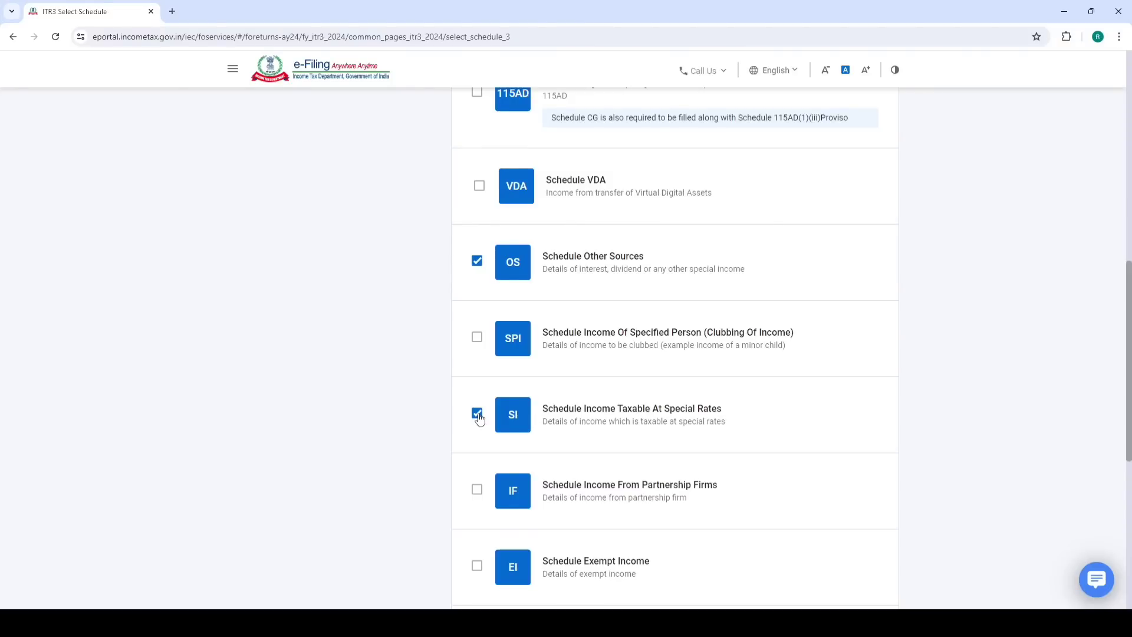
pyautogui.scroll(-5, 658, 281)
pyautogui.scroll(-1, 649, 324)
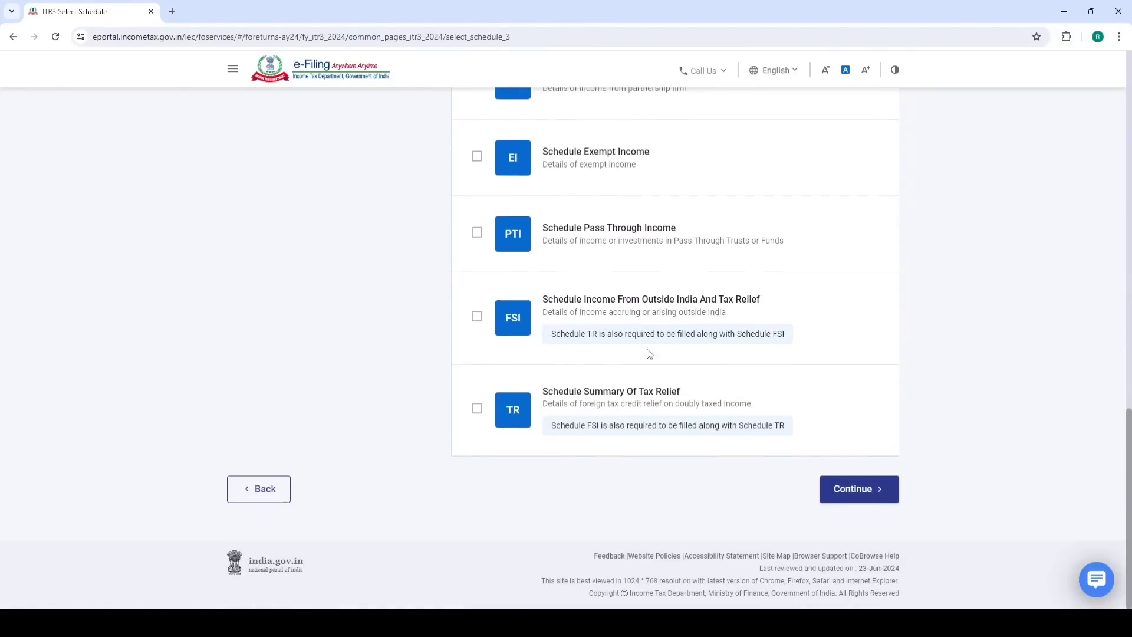
# Confirm the 29 selected schedules, accept the disclaimer and skip the schedule questions
pyautogui.click(858, 490)
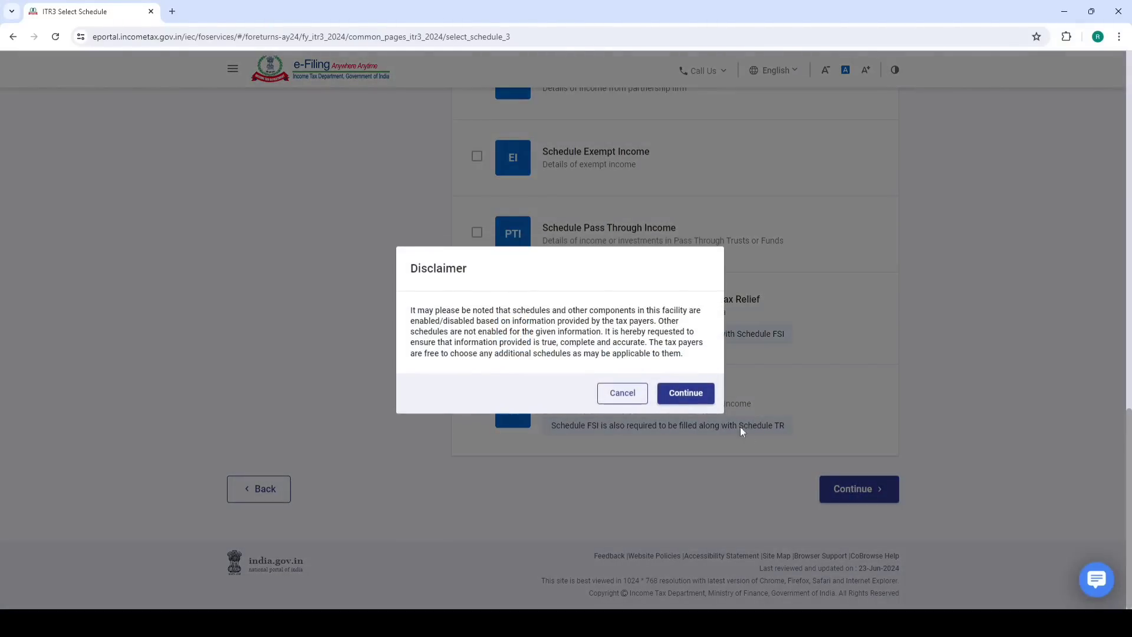
pyautogui.click(688, 393)
pyautogui.click(391, 297)
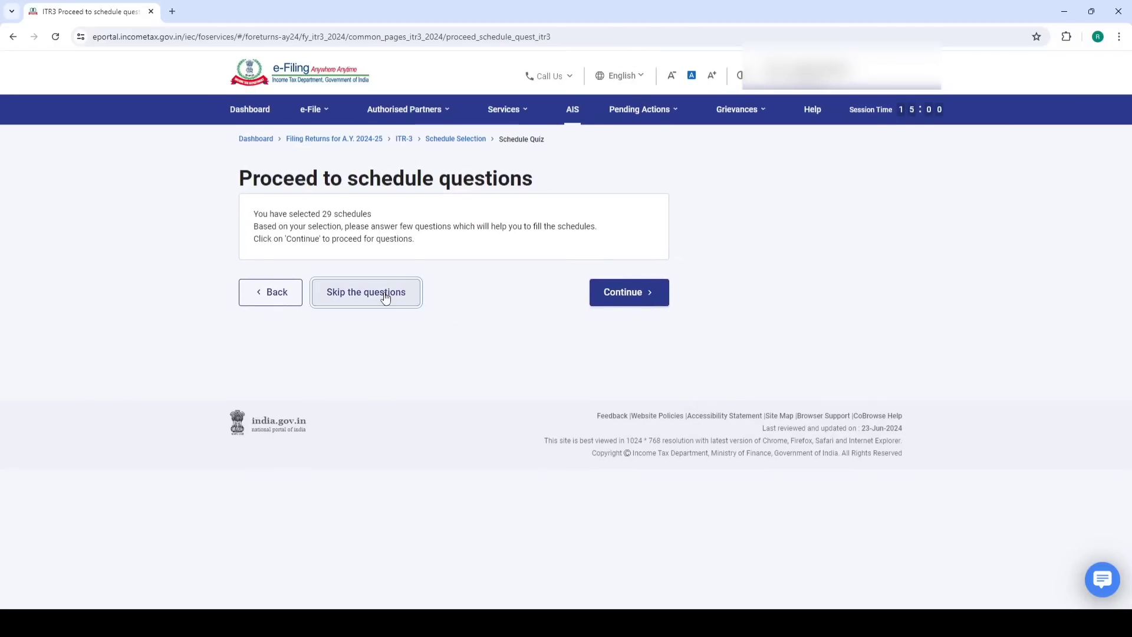
pyautogui.click(644, 297)
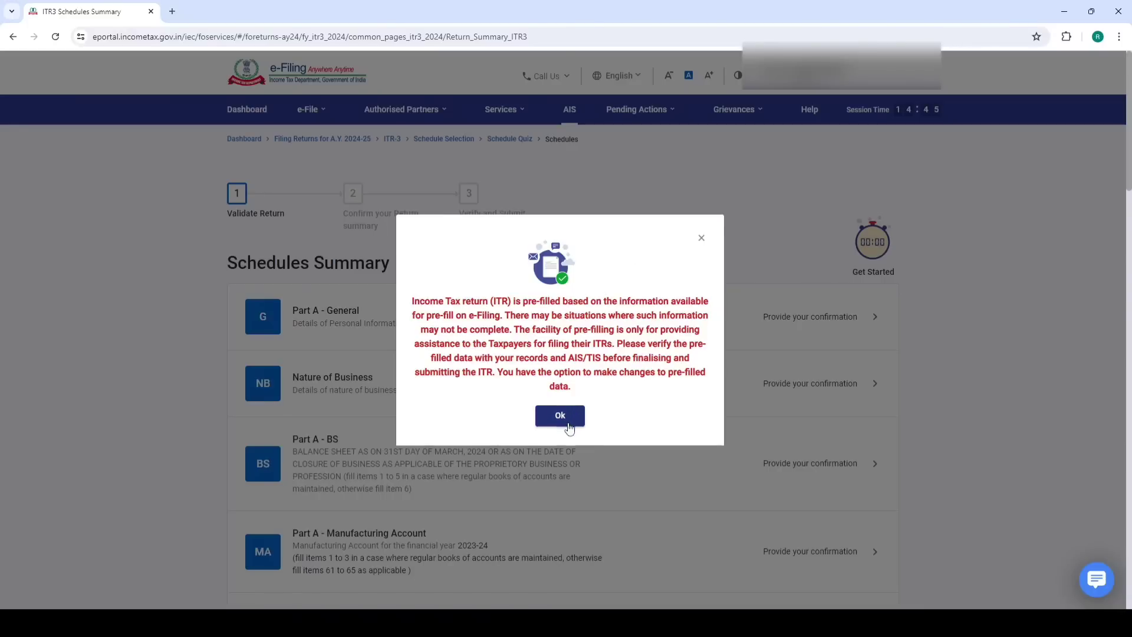
# Dismiss the pre-filled data notice and open Part A - General Information
pyautogui.click(560, 416)
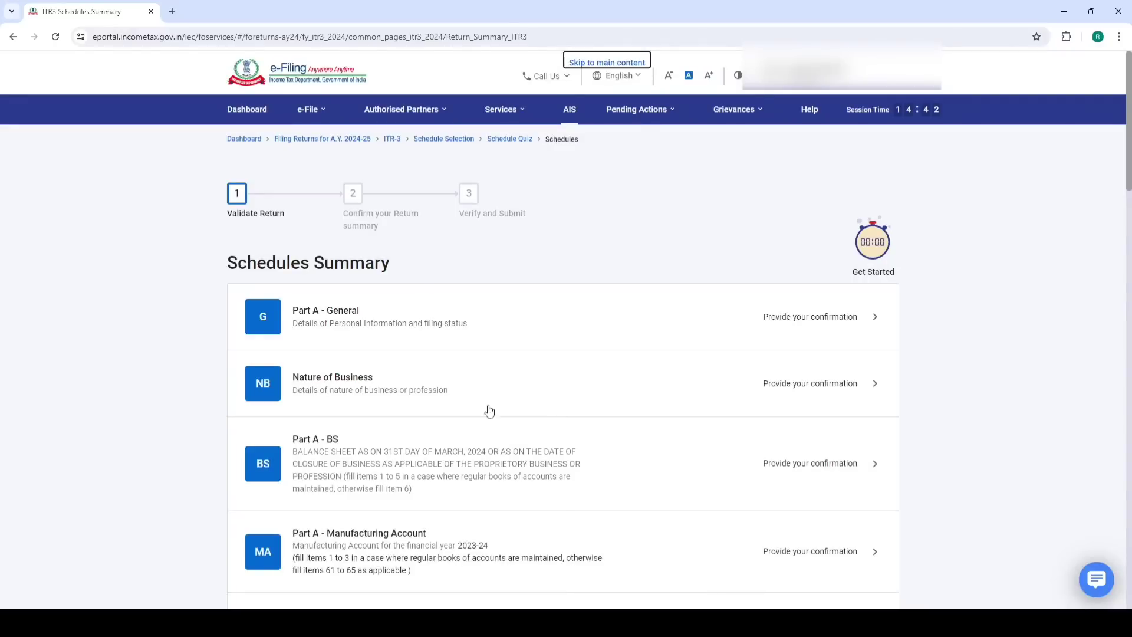
pyautogui.click(354, 320)
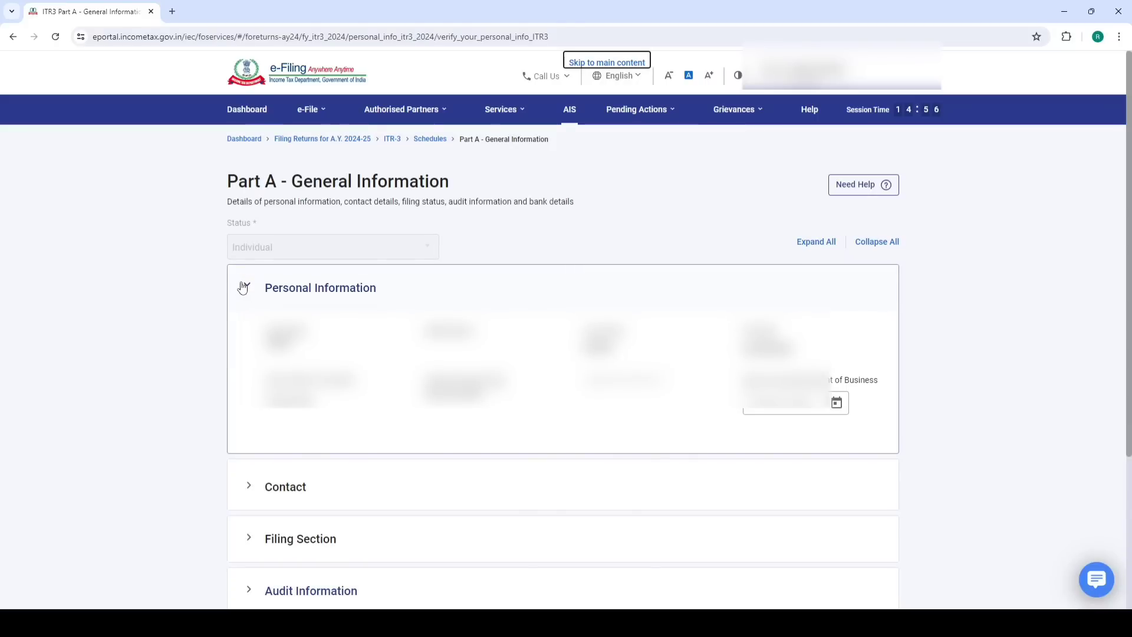
# Expand the Filing Section and choose the 31st July due date under section 139(1)
pyautogui.click(244, 287)
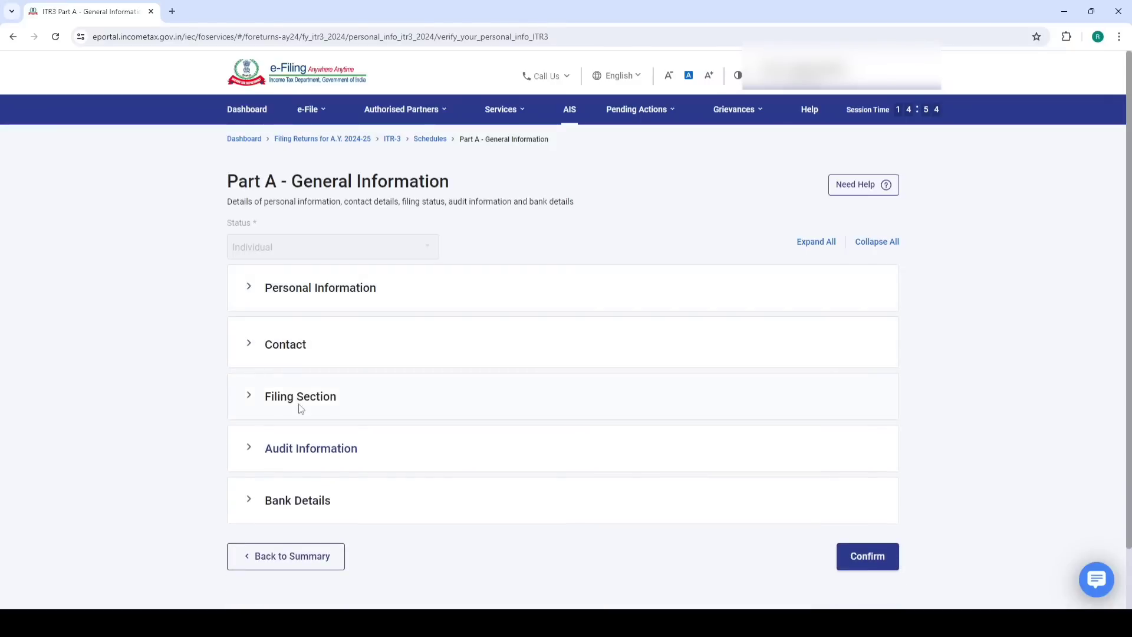
pyautogui.click(305, 404)
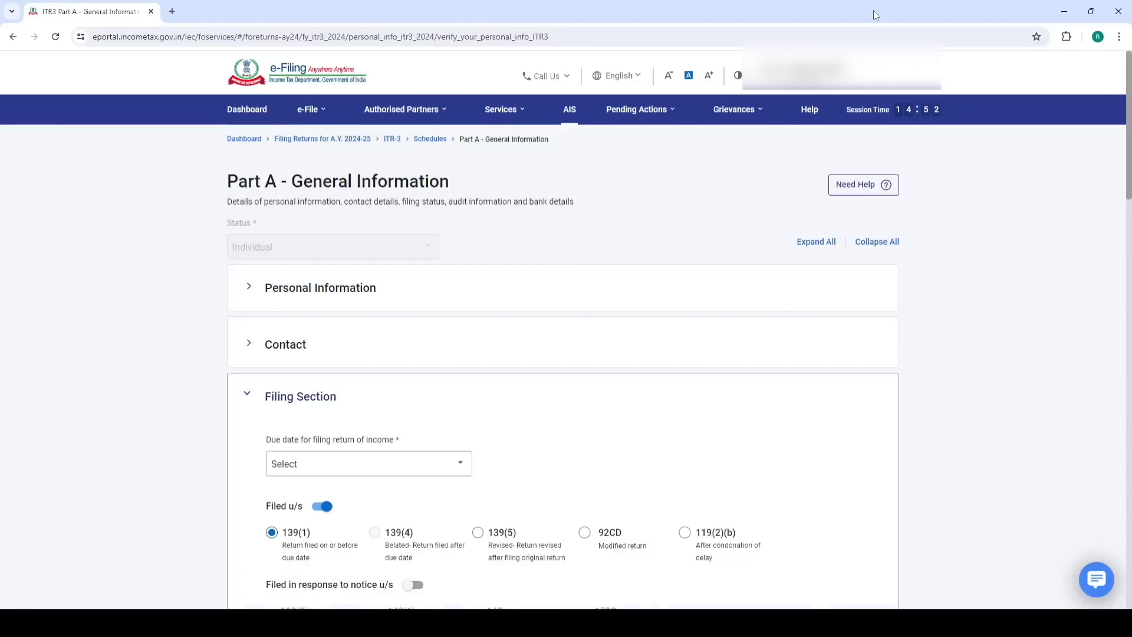
pyautogui.scroll(-3, 457, 332)
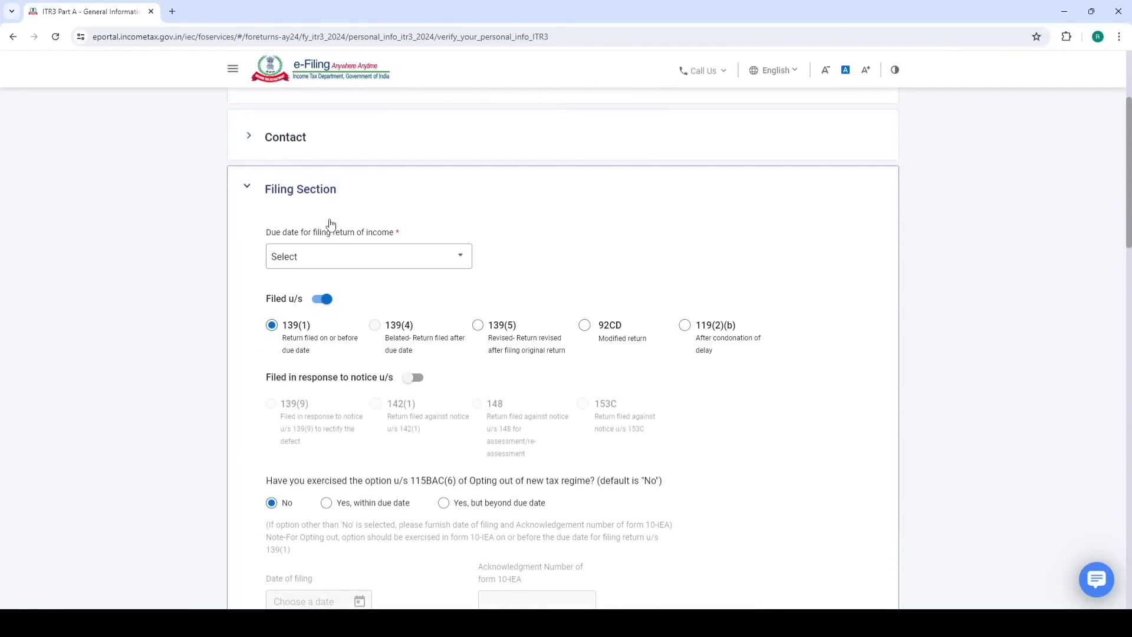
pyautogui.click(325, 260)
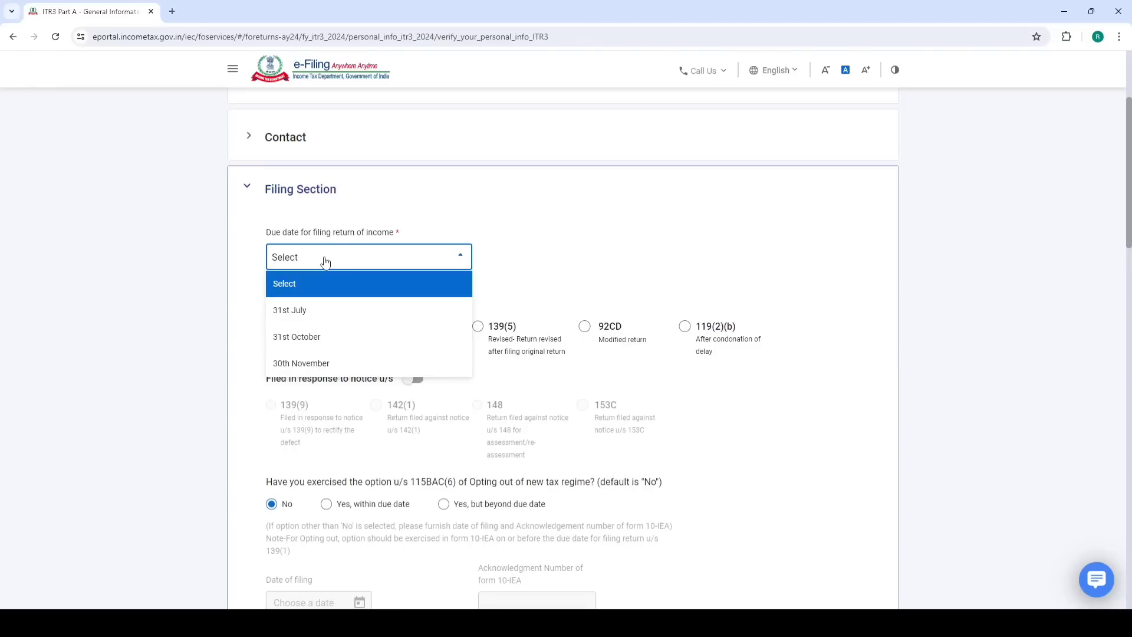
pyautogui.click(303, 314)
pyautogui.click(293, 328)
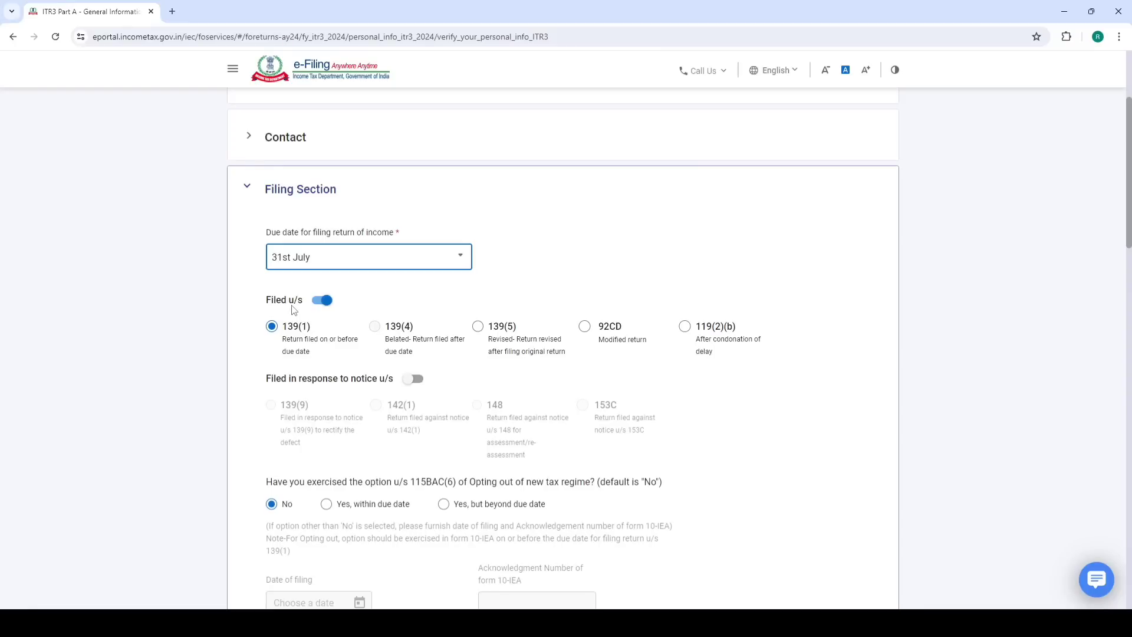
pyautogui.moveTo(286, 332); pyautogui.dragTo(309, 327)
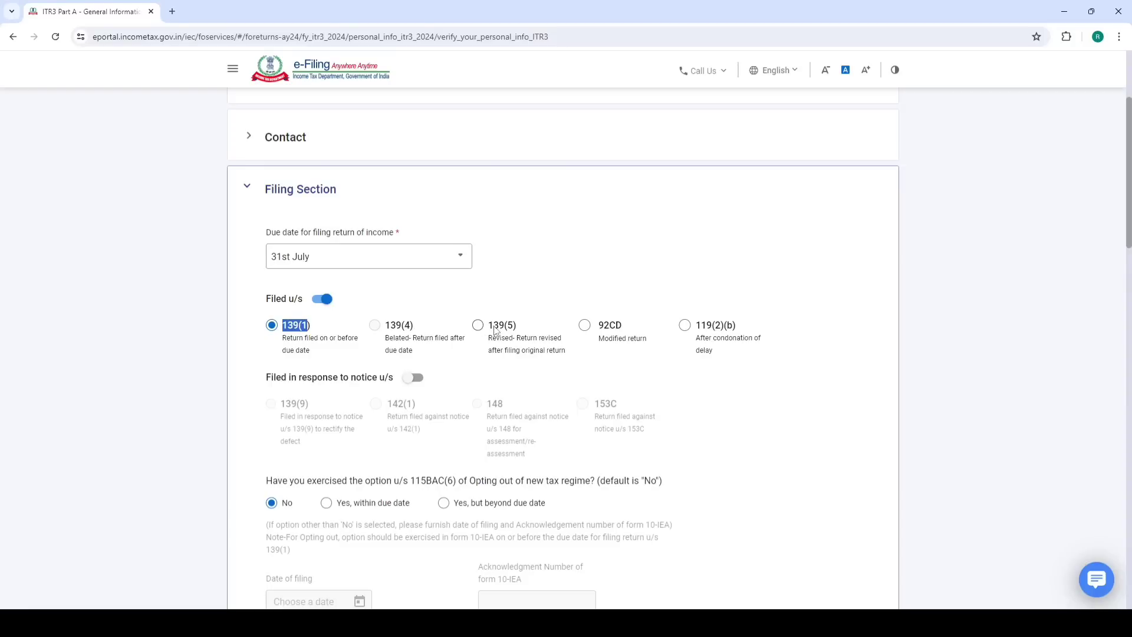
# Explore the new tax regime opt-out's Form 10-IEA fields, then leave the answer as No
pyautogui.scroll(-3, 449, 304)
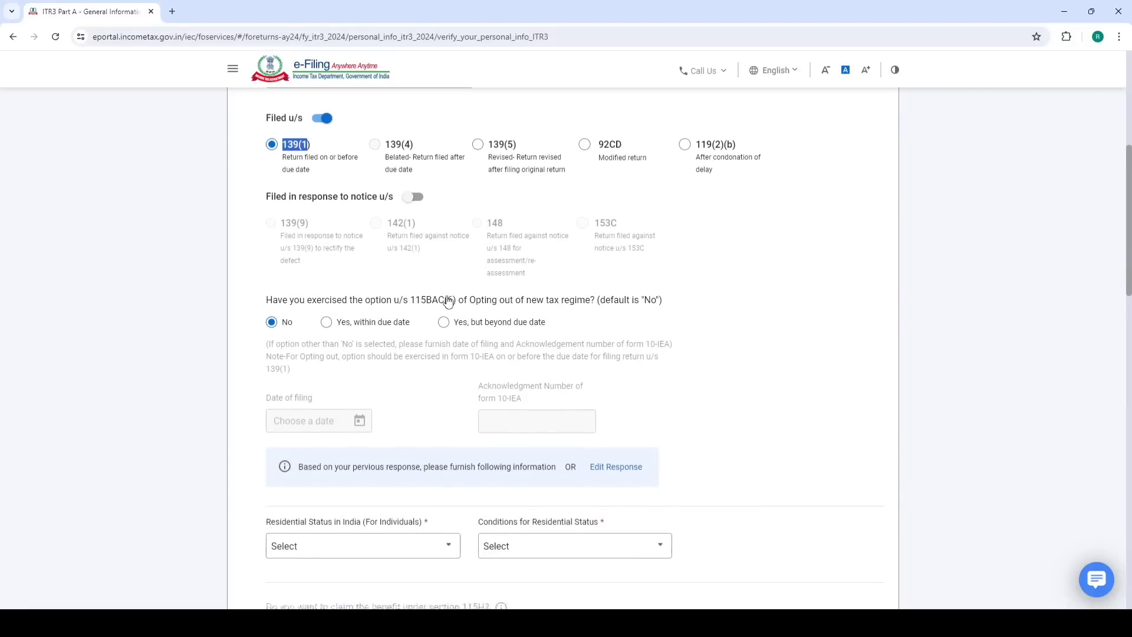
pyautogui.scroll(-1, 323, 259)
pyautogui.moveTo(266, 245); pyautogui.dragTo(667, 247)
pyautogui.click(743, 223)
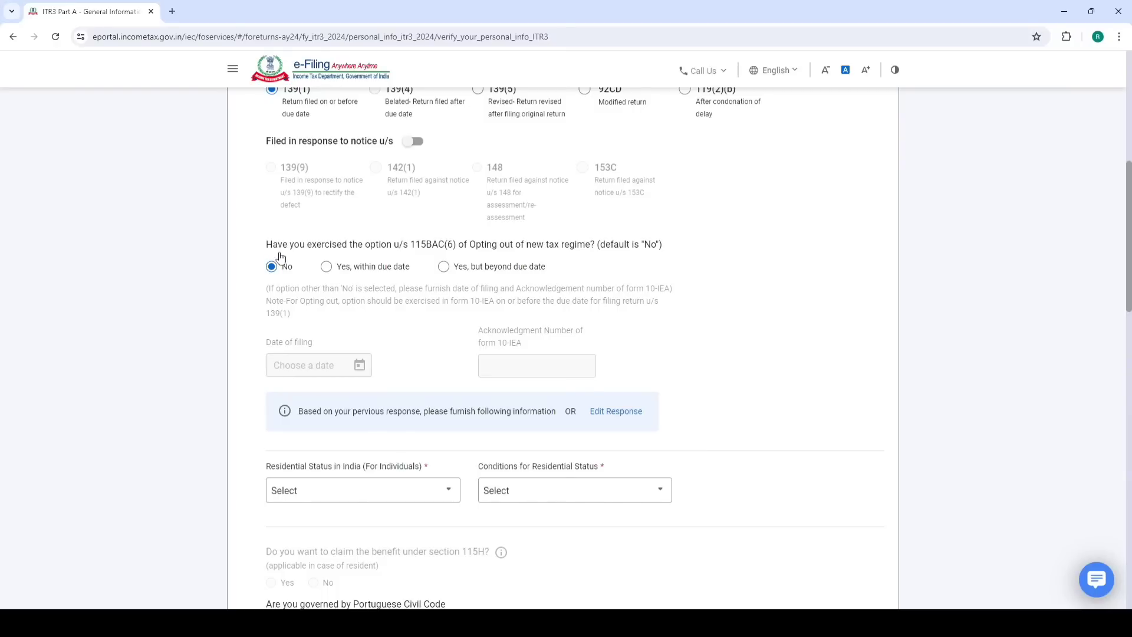
pyautogui.click(327, 267)
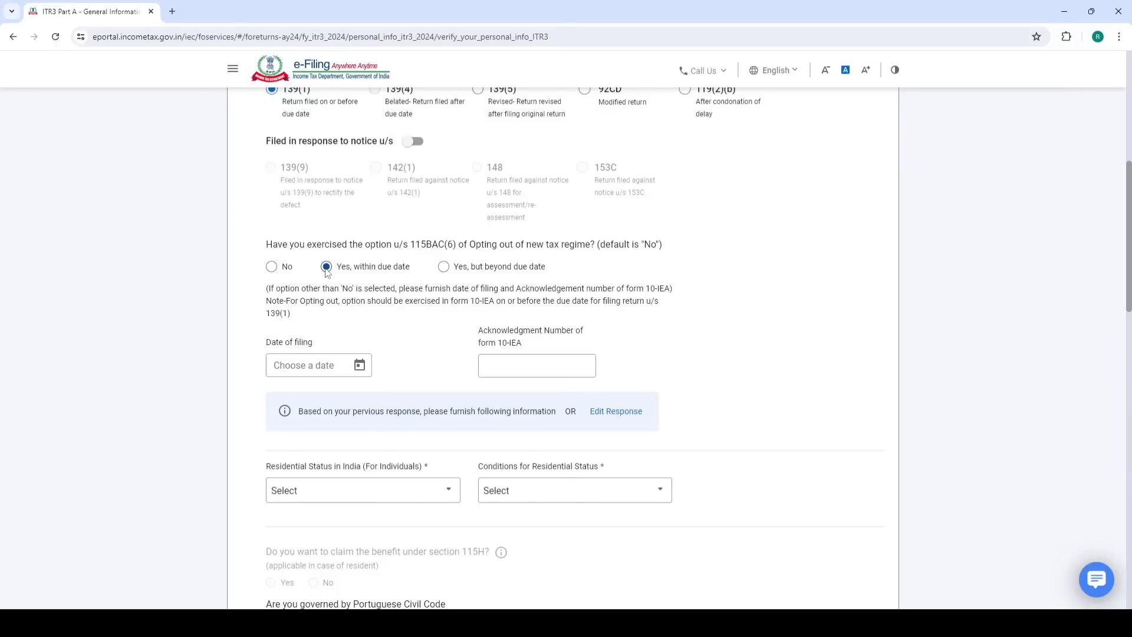
pyautogui.moveTo(471, 301); pyautogui.dragTo(502, 306)
pyautogui.click(719, 285)
pyautogui.click(308, 365)
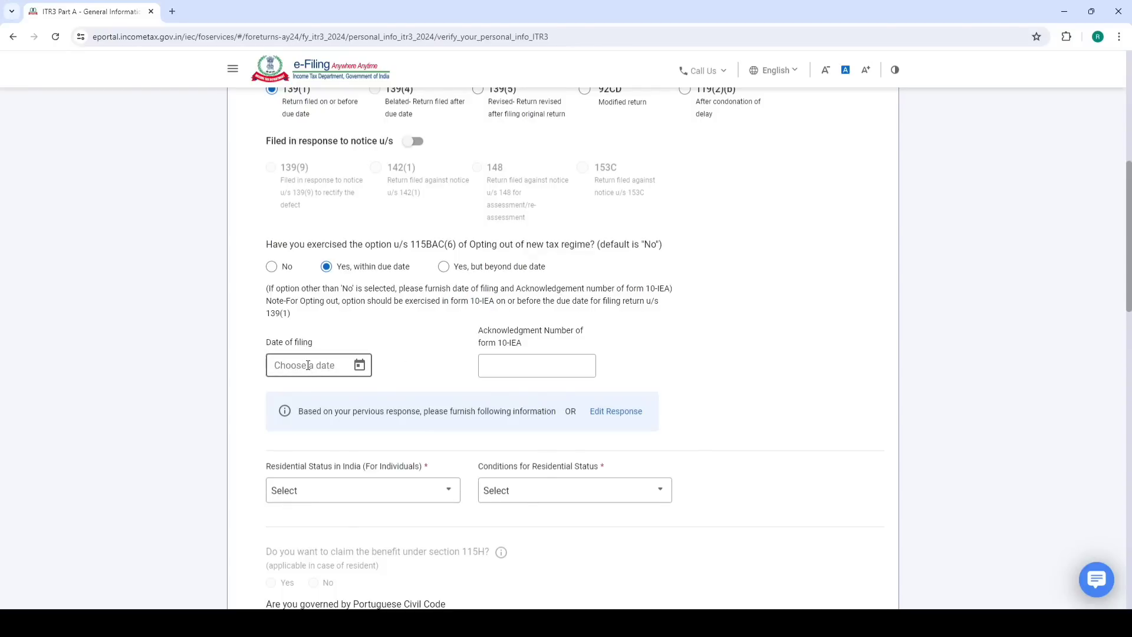
pyautogui.click(413, 368)
pyautogui.click(508, 362)
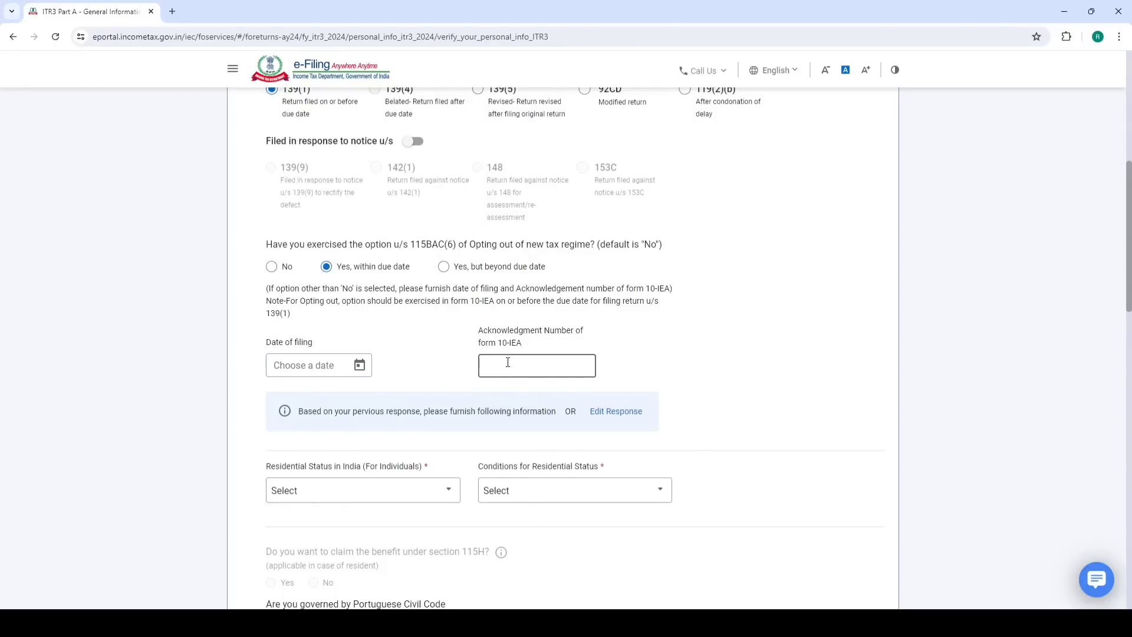
pyautogui.click(273, 267)
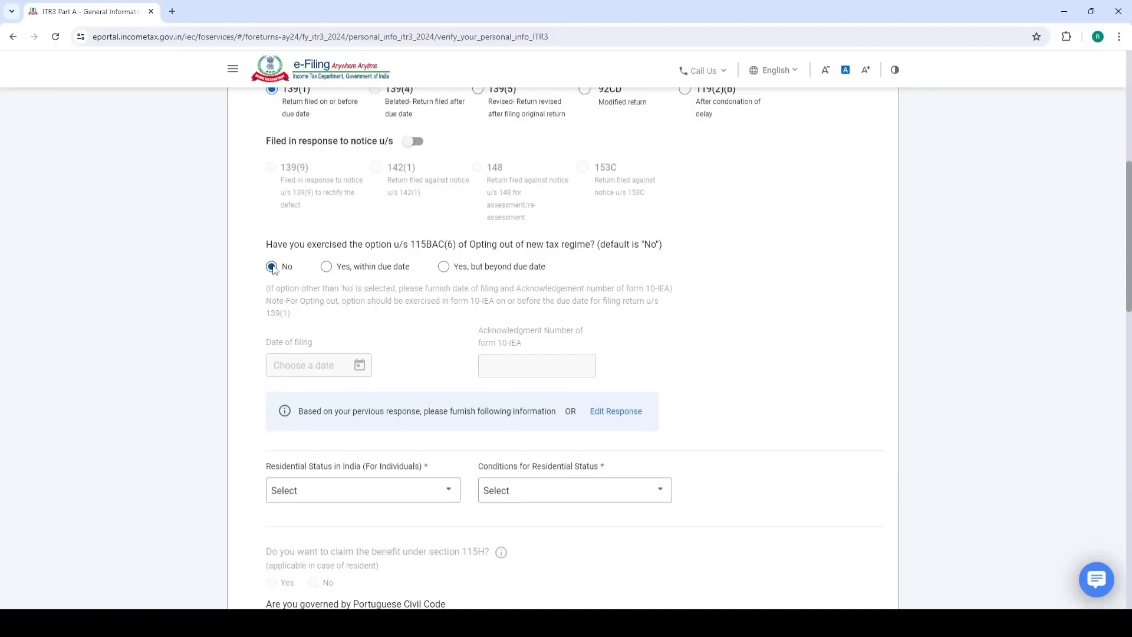
# Set residential status to Resident with the 182-days-in-India condition
pyautogui.scroll(-4, 417, 245)
pyautogui.click(369, 253)
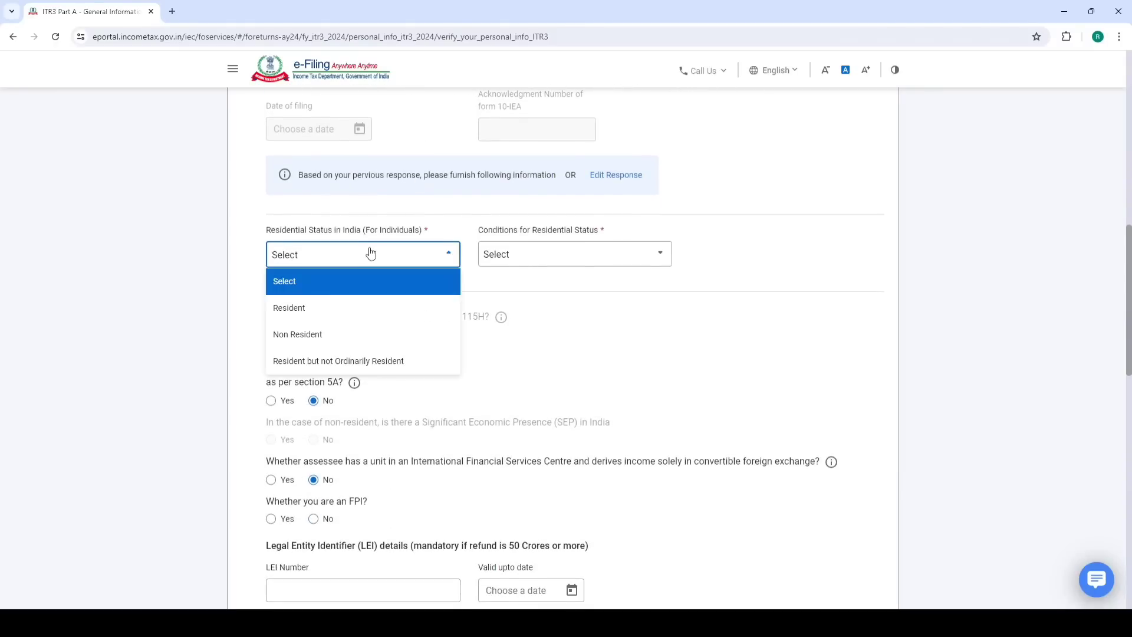
pyautogui.click(319, 311)
pyautogui.click(550, 263)
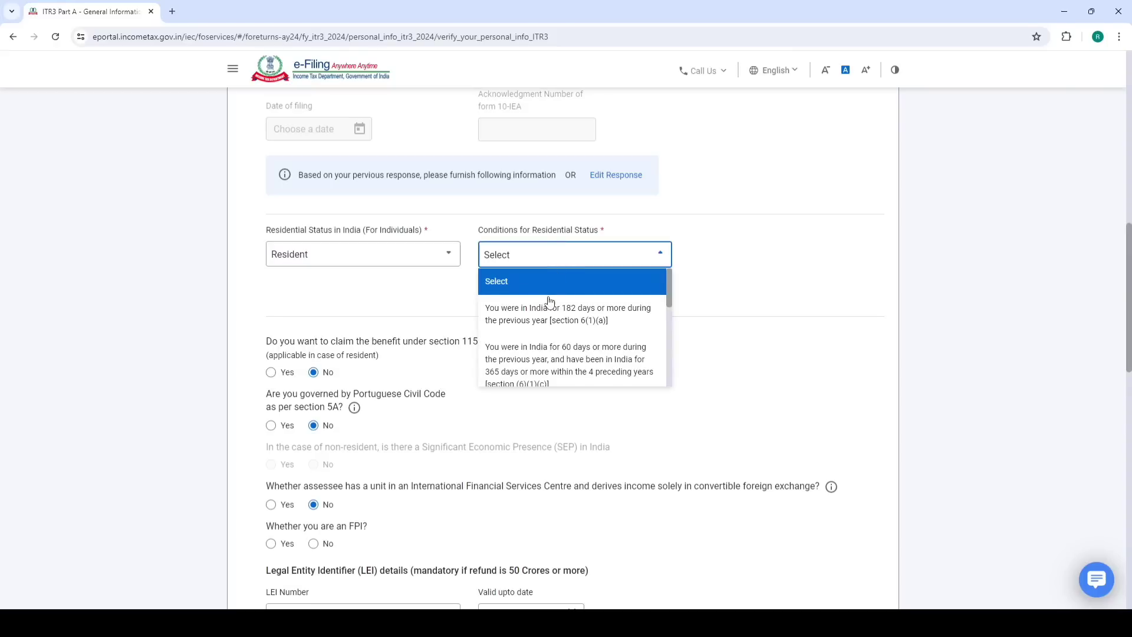
pyautogui.click(545, 314)
# Answer No to holding a company directorship and save the Filing Section
pyautogui.scroll(-2, 561, 289)
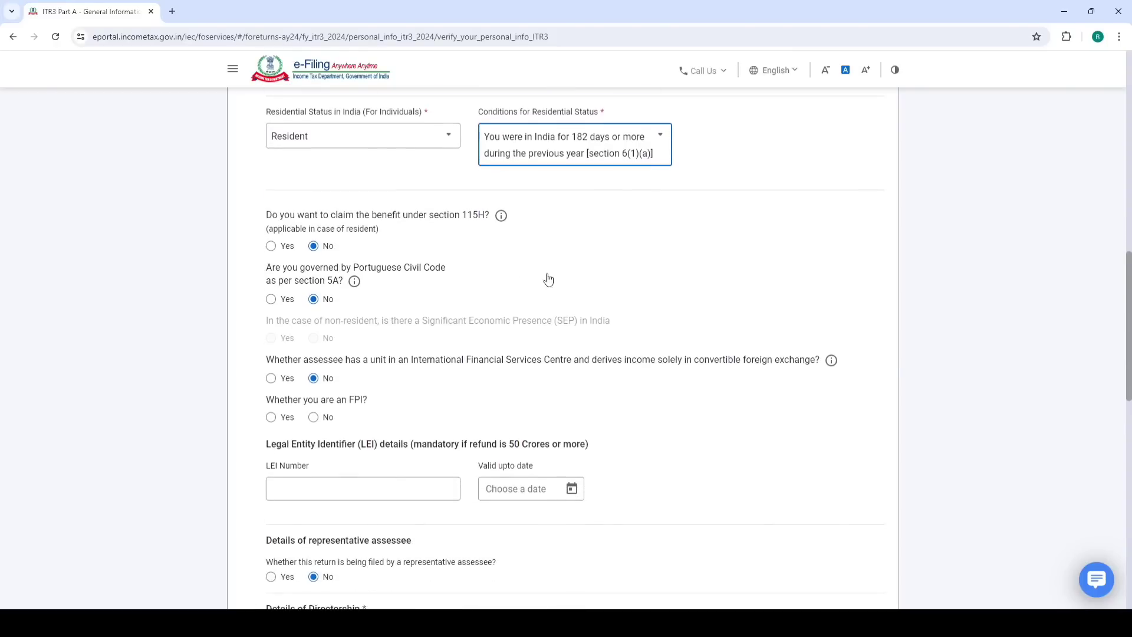
pyautogui.scroll(-1, 448, 242)
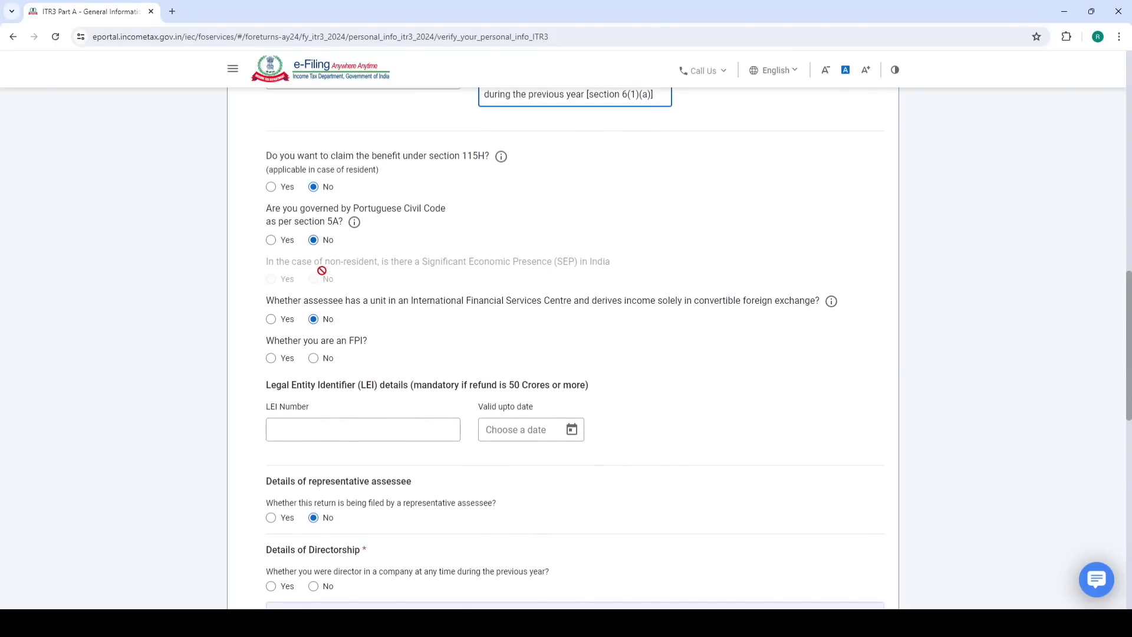
pyautogui.scroll(-3, 322, 278)
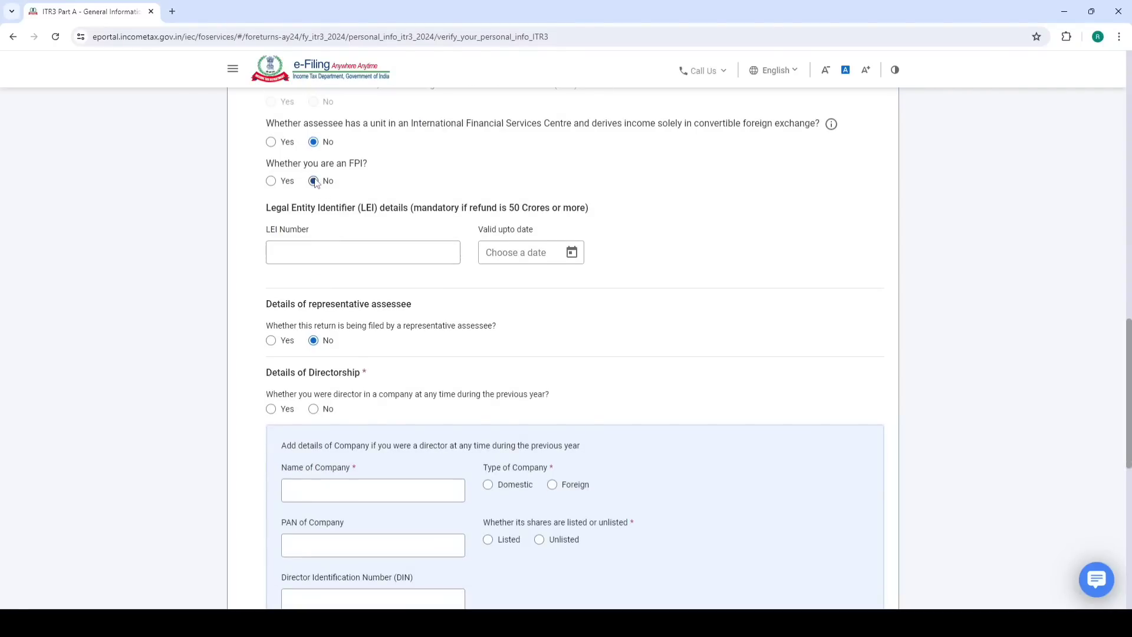
pyautogui.scroll(-2, 502, 229)
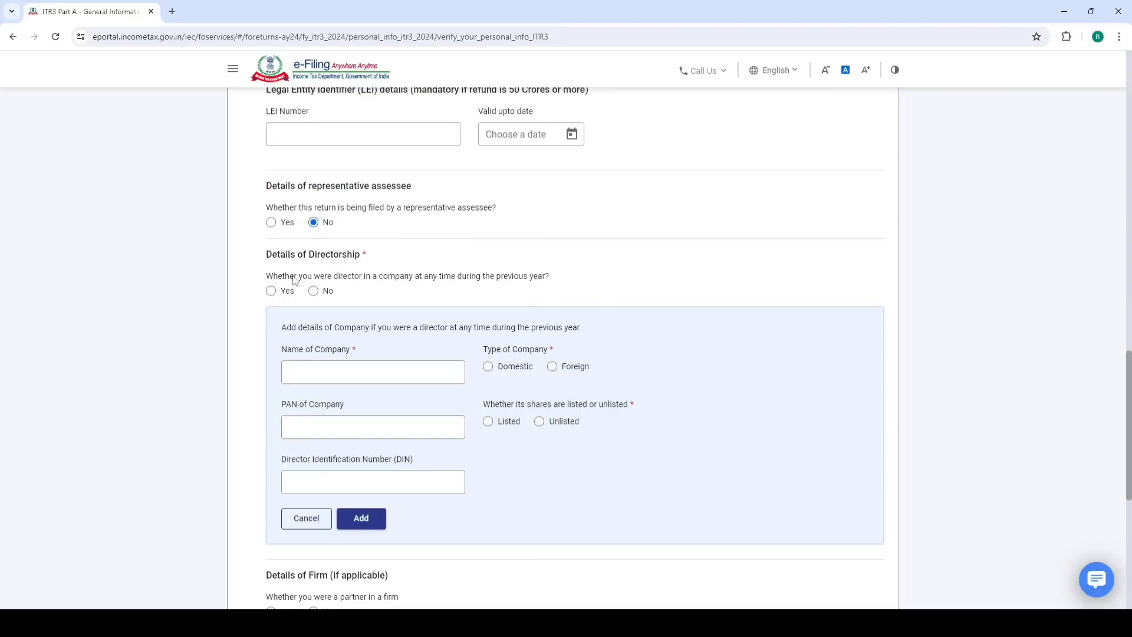
pyautogui.moveTo(266, 254); pyautogui.dragTo(377, 255)
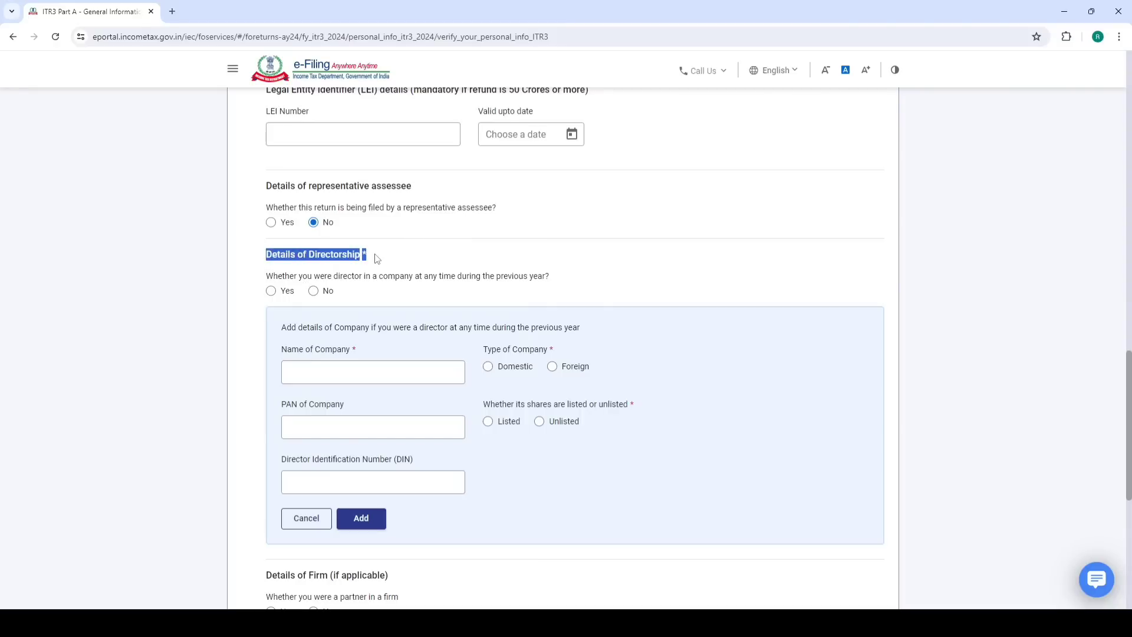
pyautogui.click(314, 291)
pyautogui.scroll(-2, 357, 273)
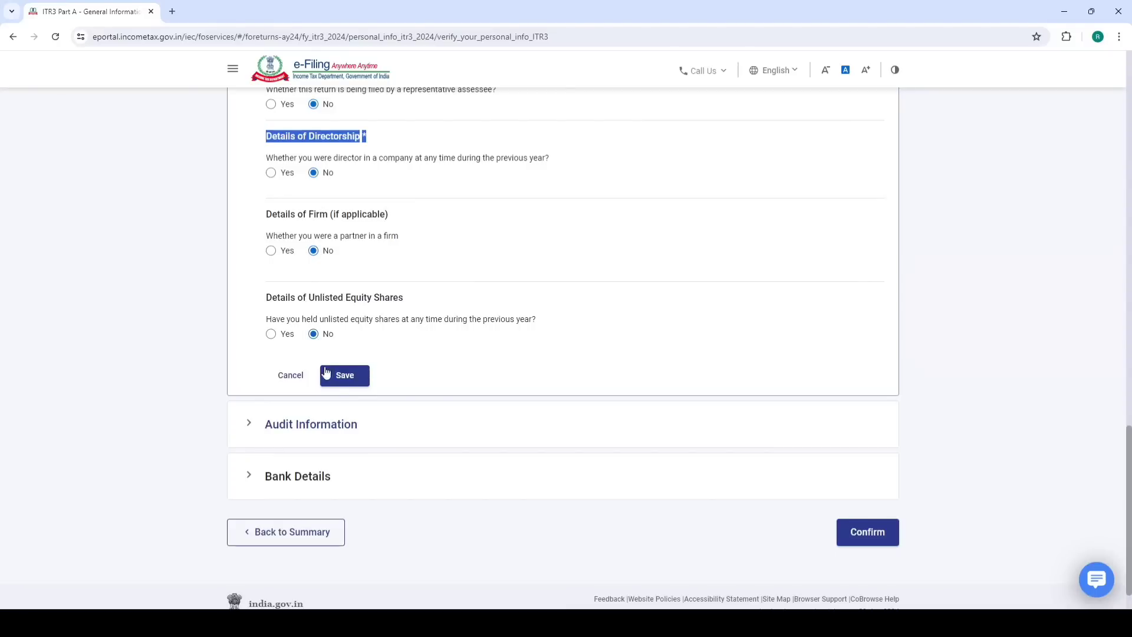
pyautogui.click(347, 379)
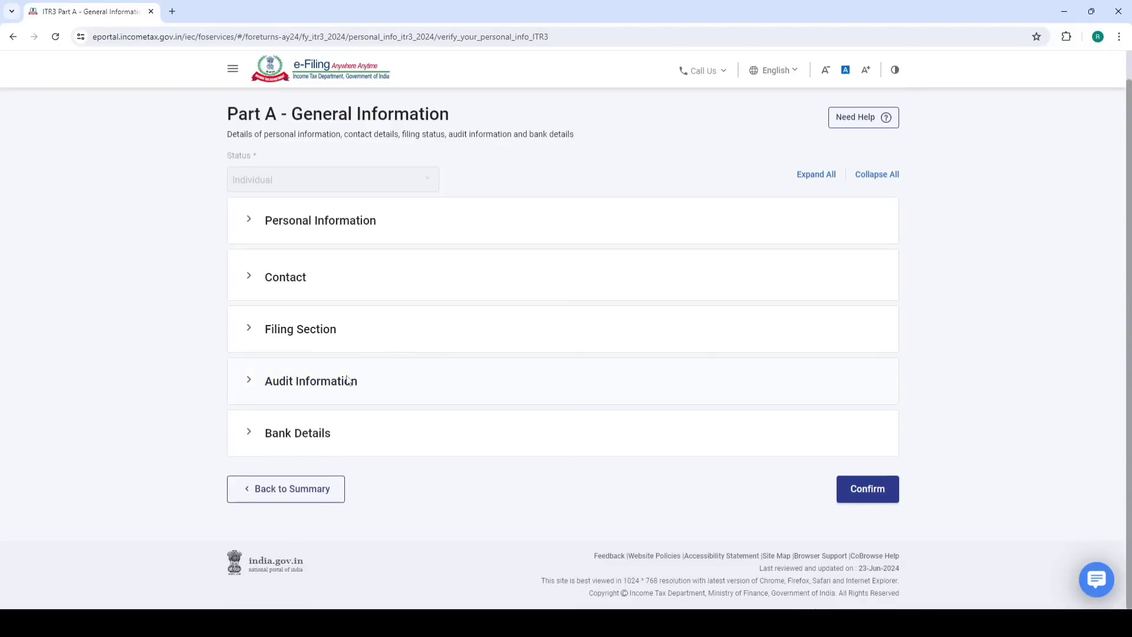
# In Audit Information, answer Yes to maintaining books of accounts under section 44AA
pyautogui.click(304, 385)
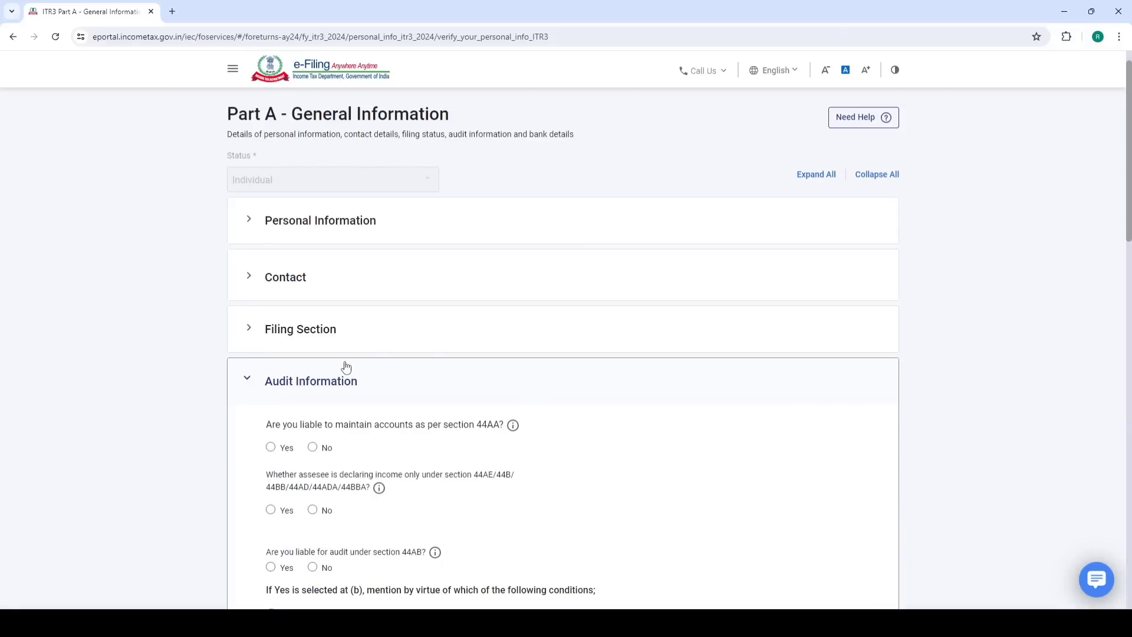
pyautogui.scroll(-4, 343, 366)
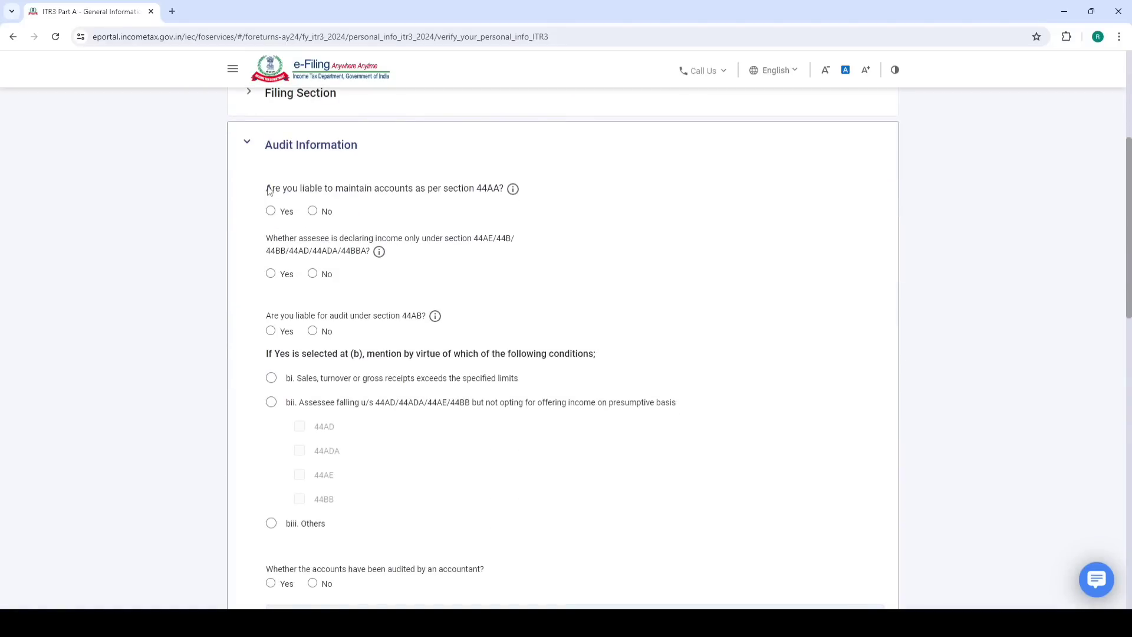
pyautogui.moveTo(519, 188); pyautogui.dragTo(343, 189)
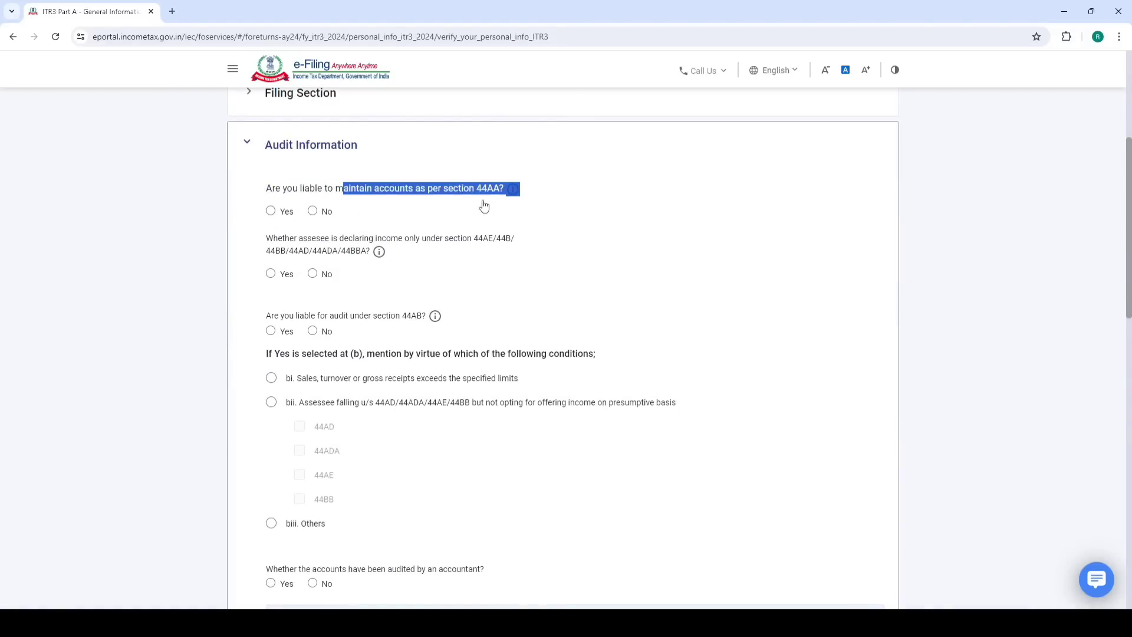
pyautogui.click(484, 204)
pyautogui.click(513, 190)
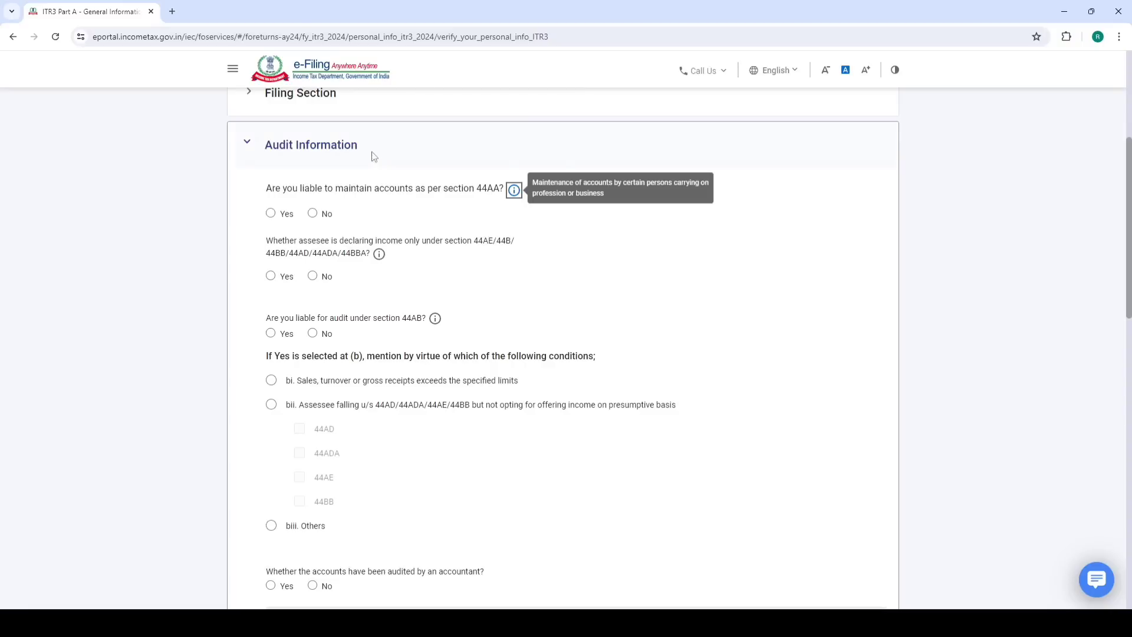
pyautogui.click(271, 211)
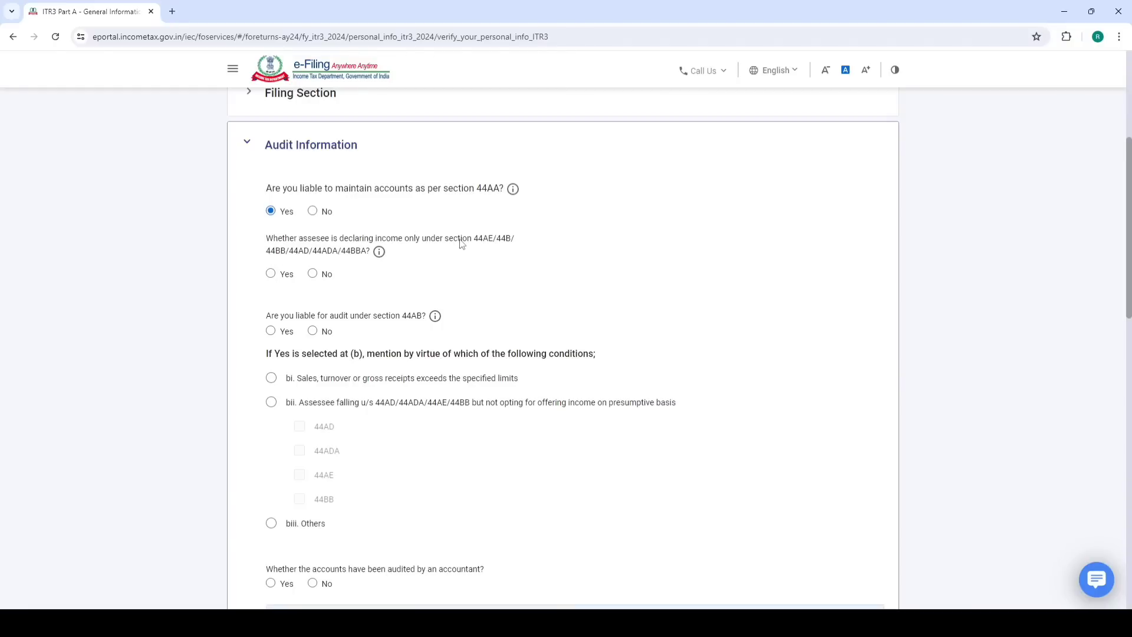
# Answer No to presumptive income only, and set turnover as not exceeding 1 crore
pyautogui.moveTo(462, 239); pyautogui.dragTo(515, 240)
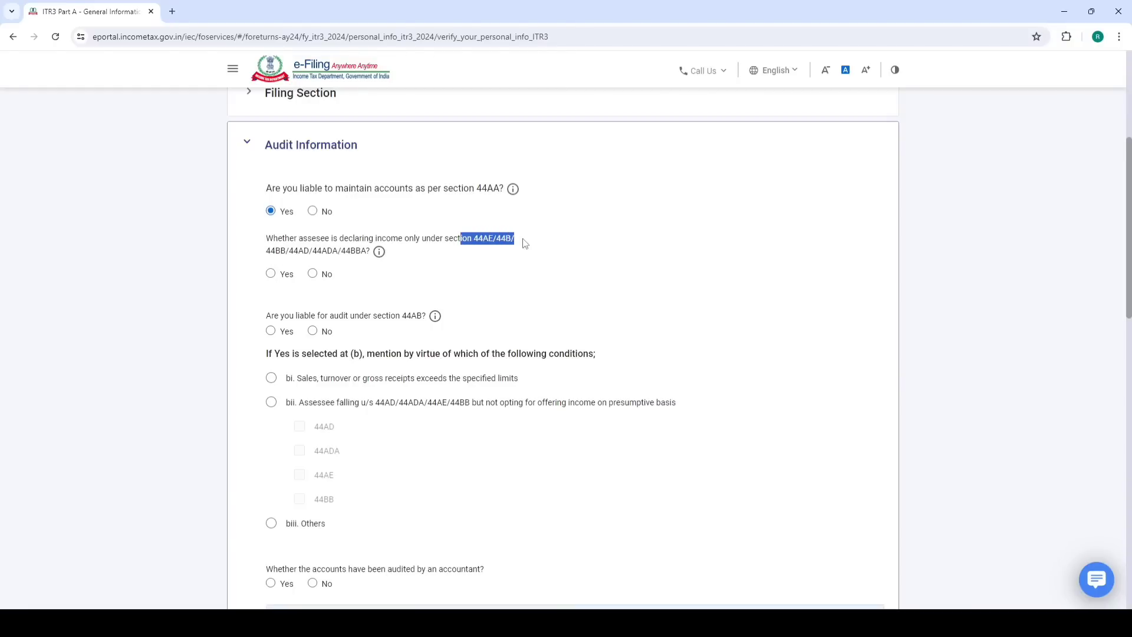
pyautogui.click(312, 274)
pyautogui.scroll(-1, 313, 266)
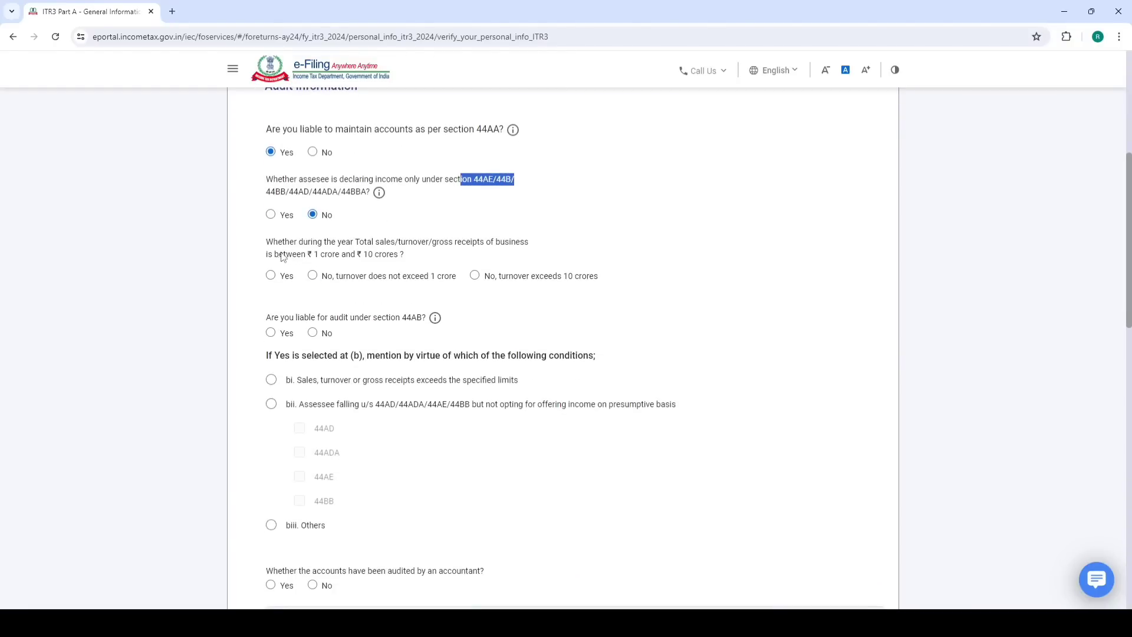
pyautogui.moveTo(265, 248); pyautogui.dragTo(538, 245)
pyautogui.click(595, 220)
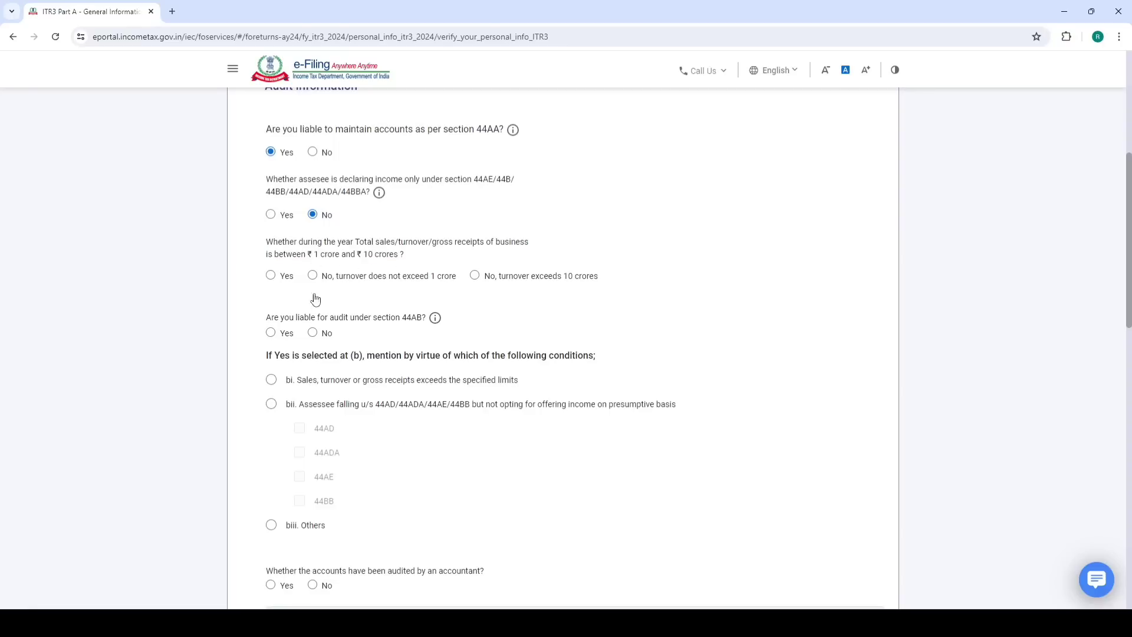
pyautogui.click(271, 276)
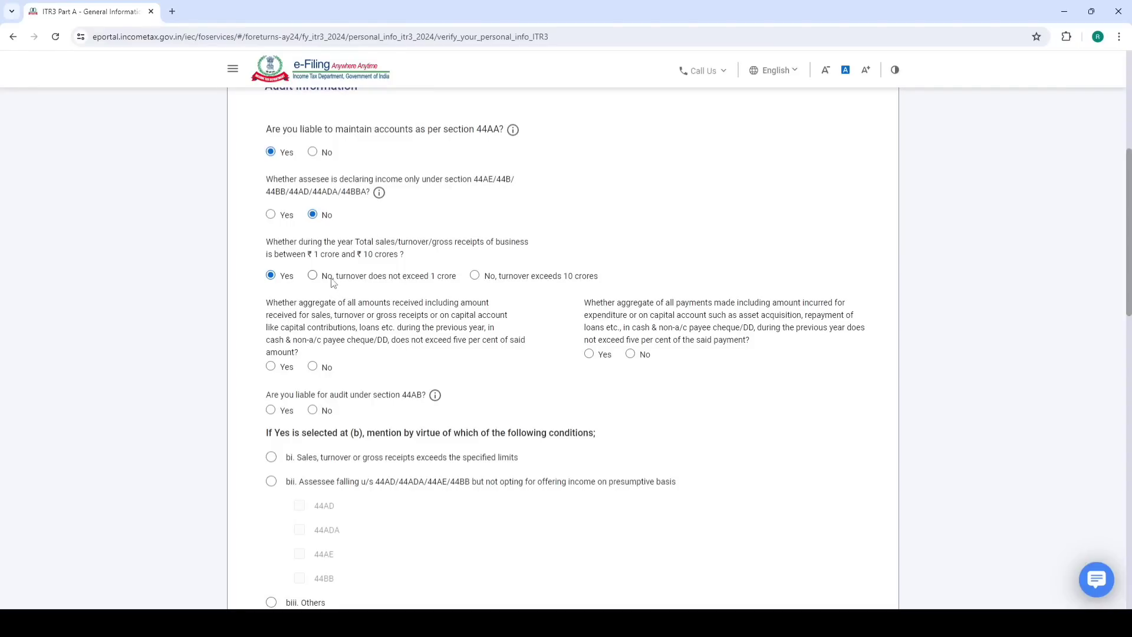
pyautogui.click(313, 276)
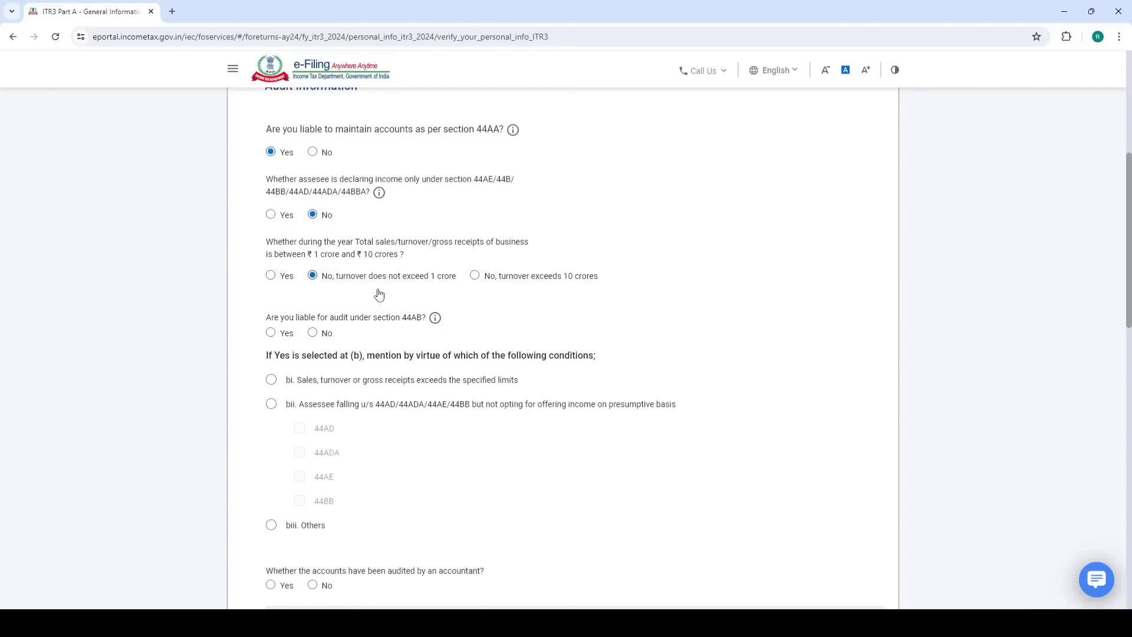
# Answer No to being liable for a section 44AB audit
pyautogui.moveTo(269, 319); pyautogui.dragTo(421, 322)
pyautogui.click(313, 334)
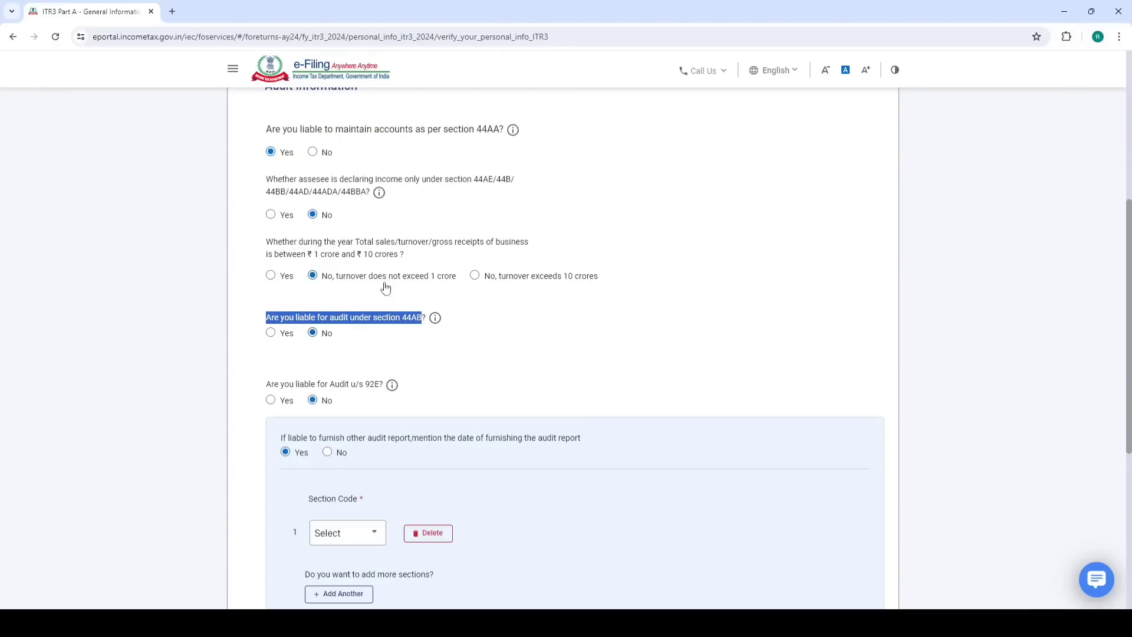
pyautogui.scroll(-2, 442, 248)
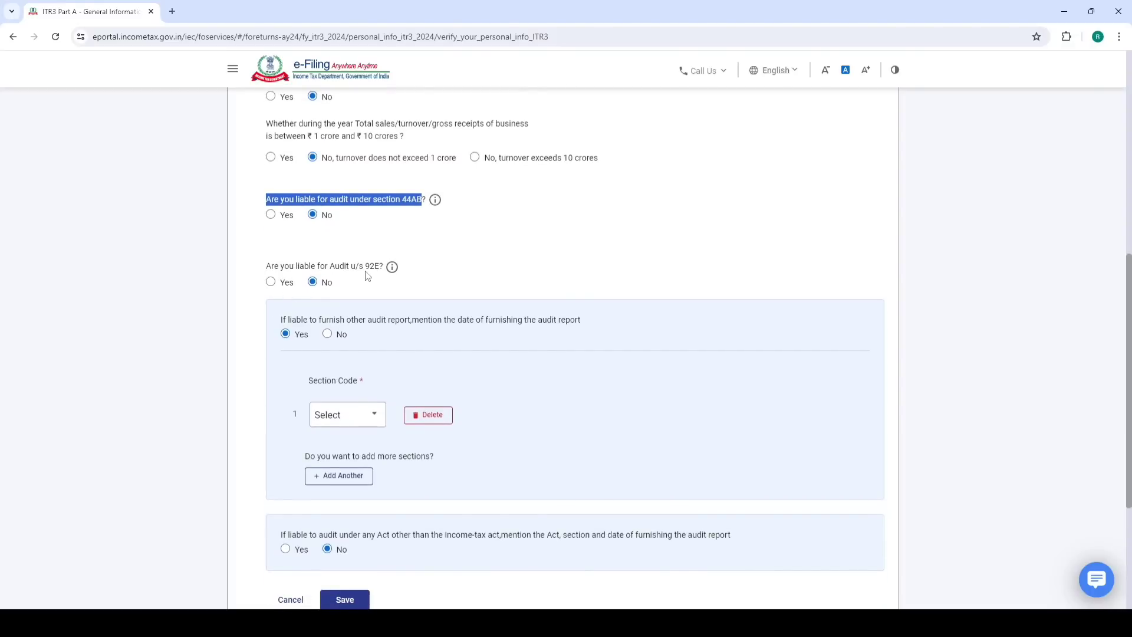
pyautogui.scroll(-1, 369, 276)
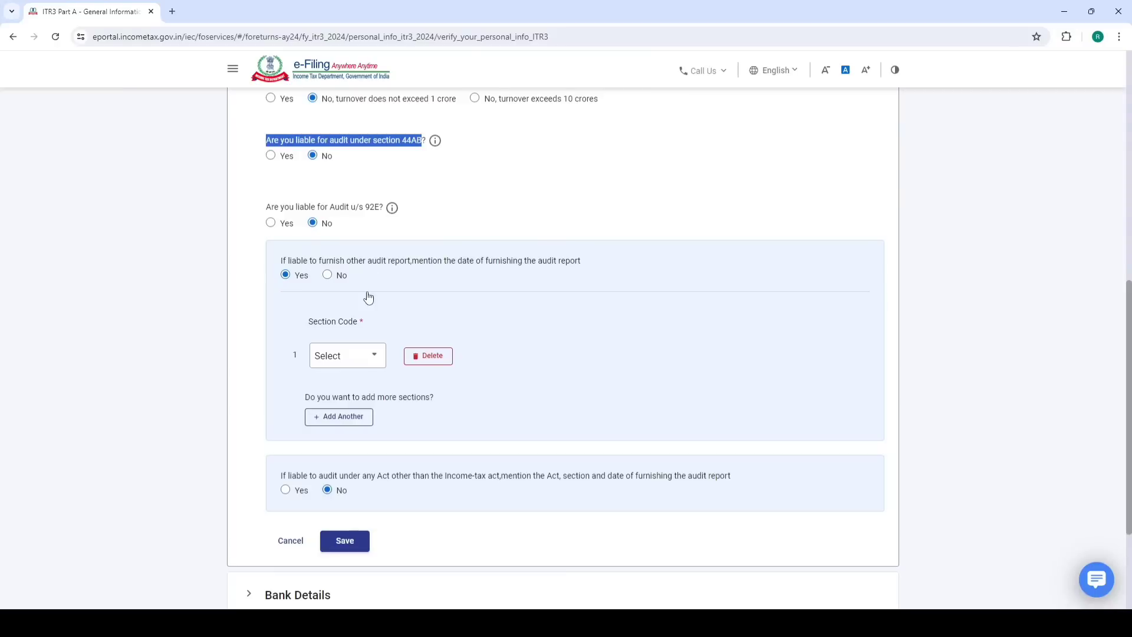
pyautogui.scroll(-1, 369, 295)
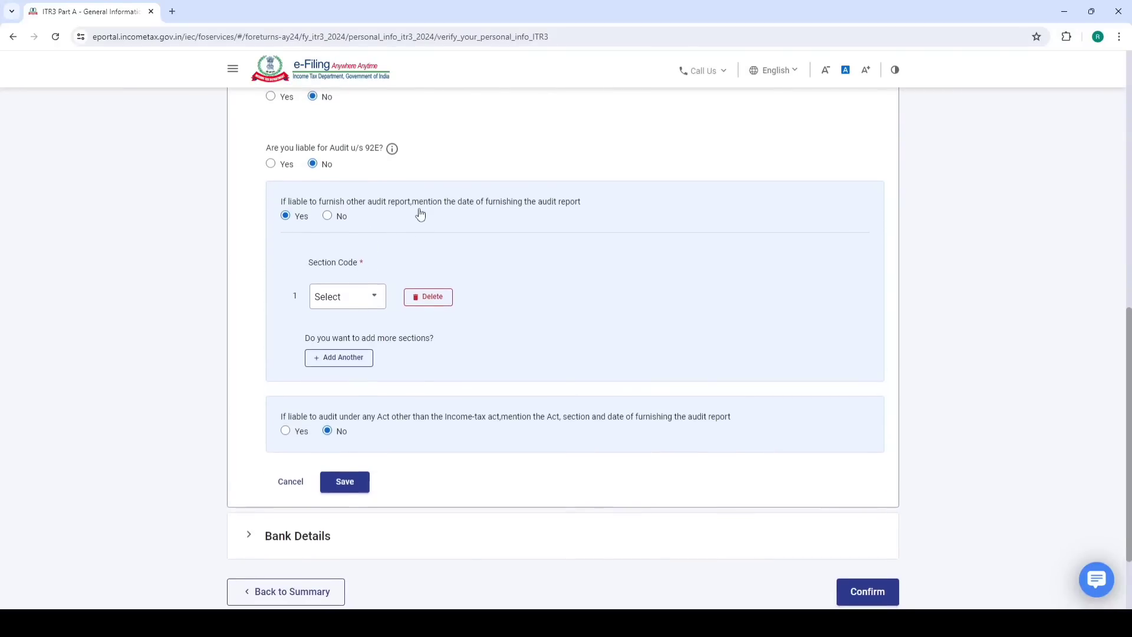
pyautogui.scroll(4, 420, 216)
pyautogui.scroll(-5, 420, 215)
pyautogui.scroll(-1, 446, 244)
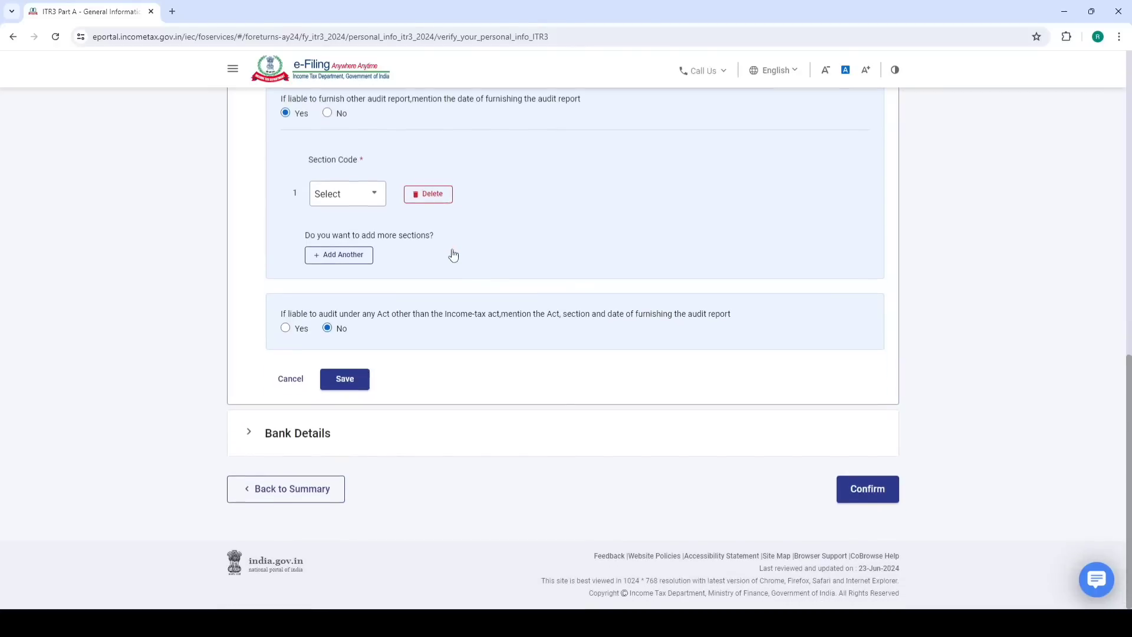
# Answer No to furnishing any other audit report and save the Audit Information
pyautogui.click(347, 379)
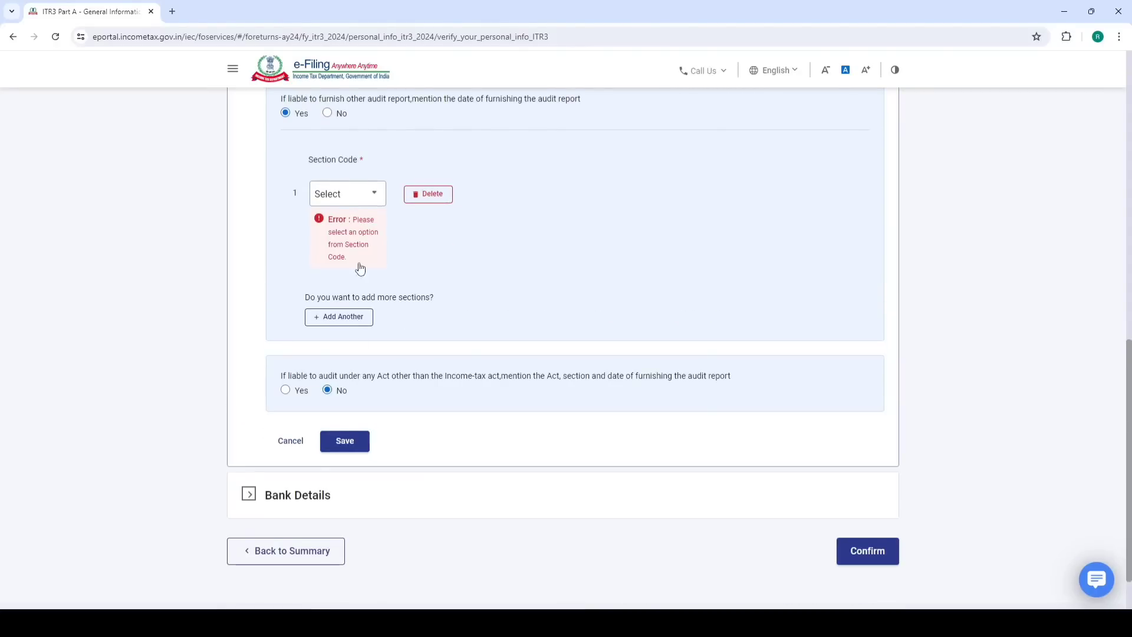
pyautogui.scroll(3, 379, 223)
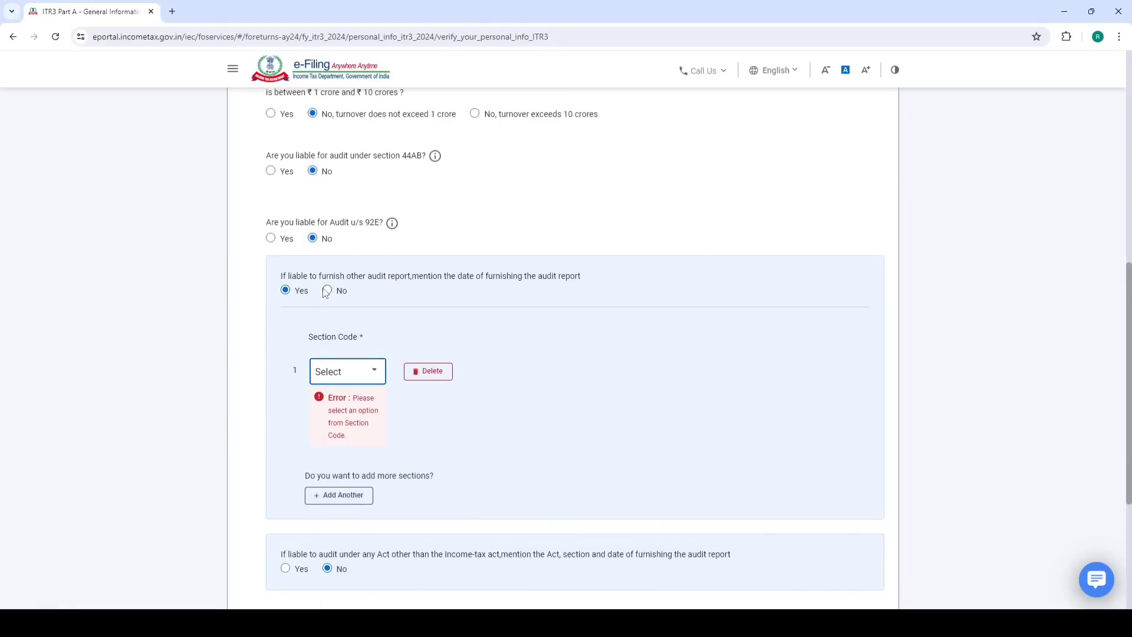
pyautogui.click(328, 291)
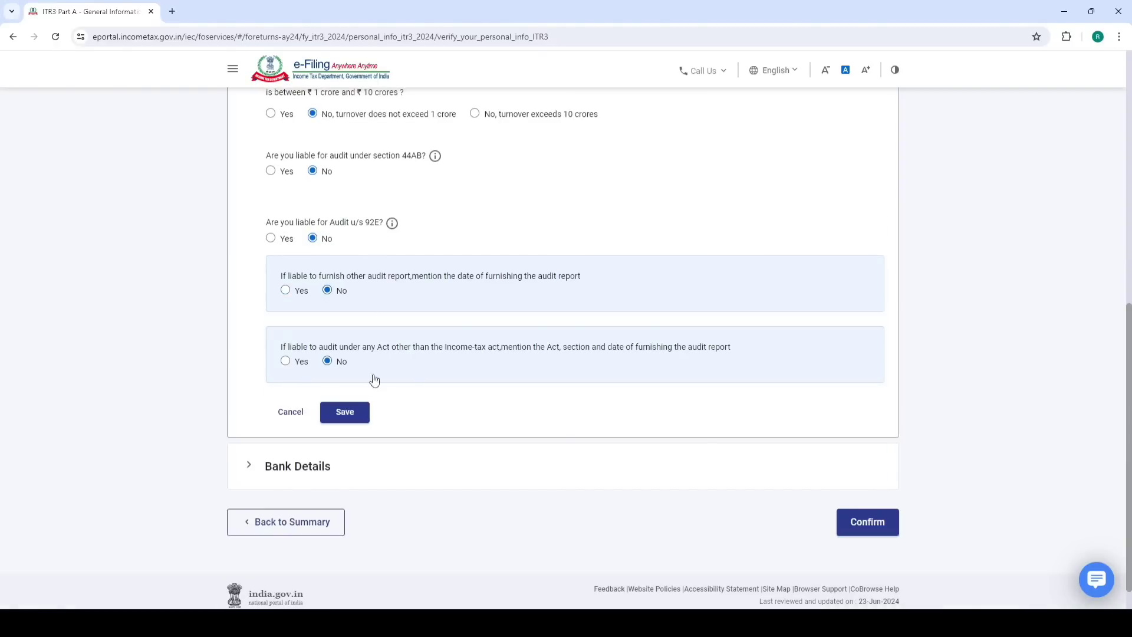
pyautogui.click(357, 412)
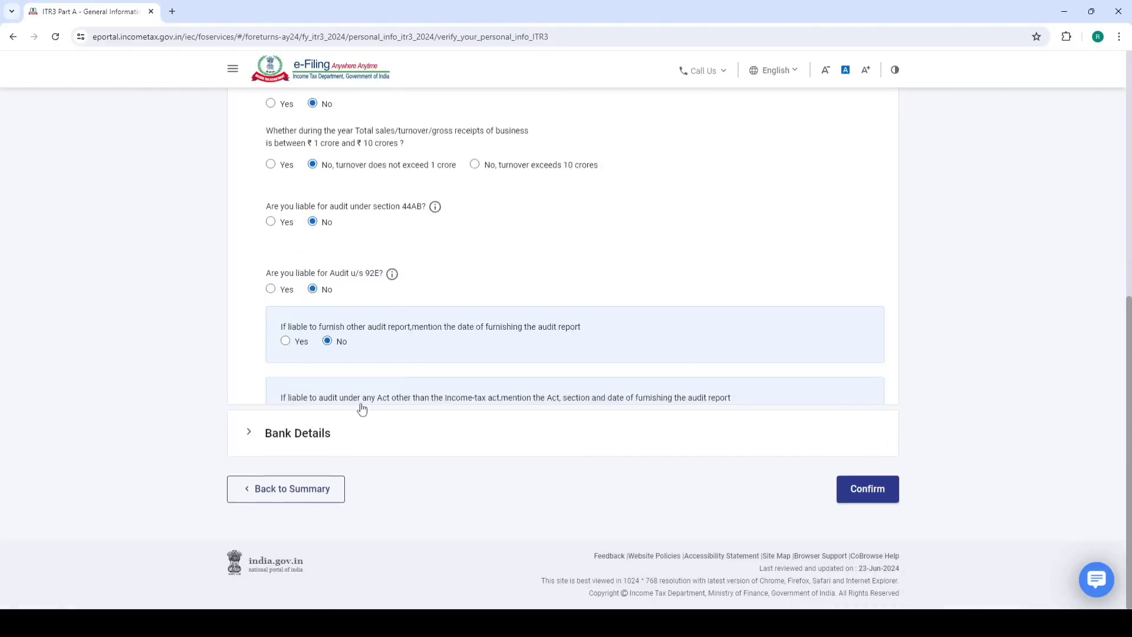
# Check Bank Details, confirm Part A - General, then open Nature of Business from Schedules Summary
pyautogui.click(320, 436)
pyautogui.scroll(-2, 470, 378)
pyautogui.scroll(-2, 470, 378)
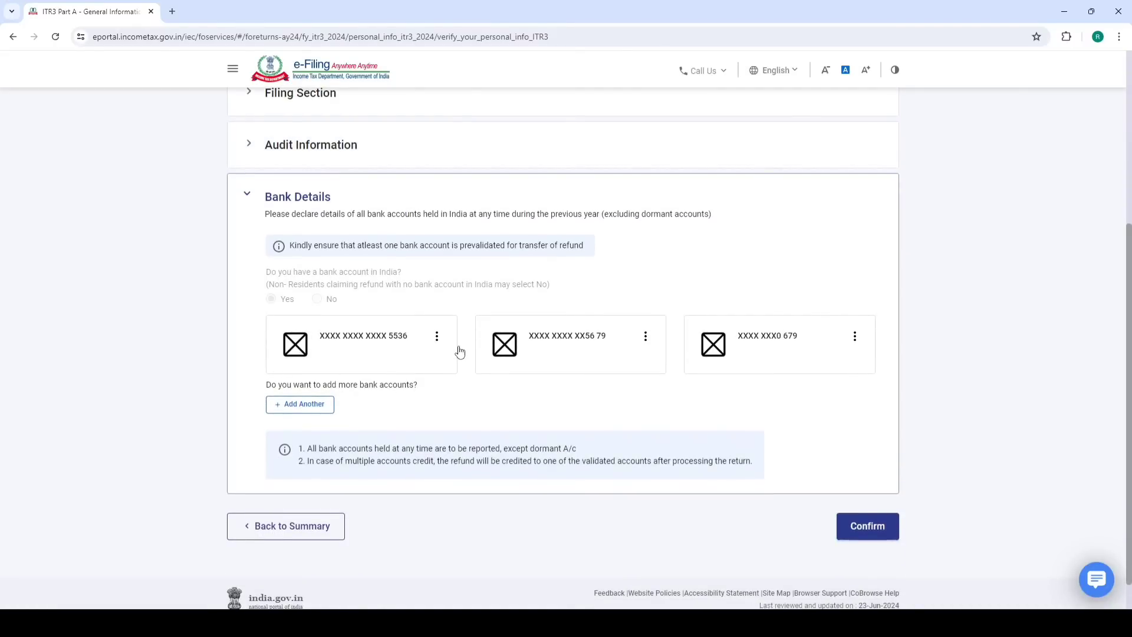
pyautogui.click(868, 527)
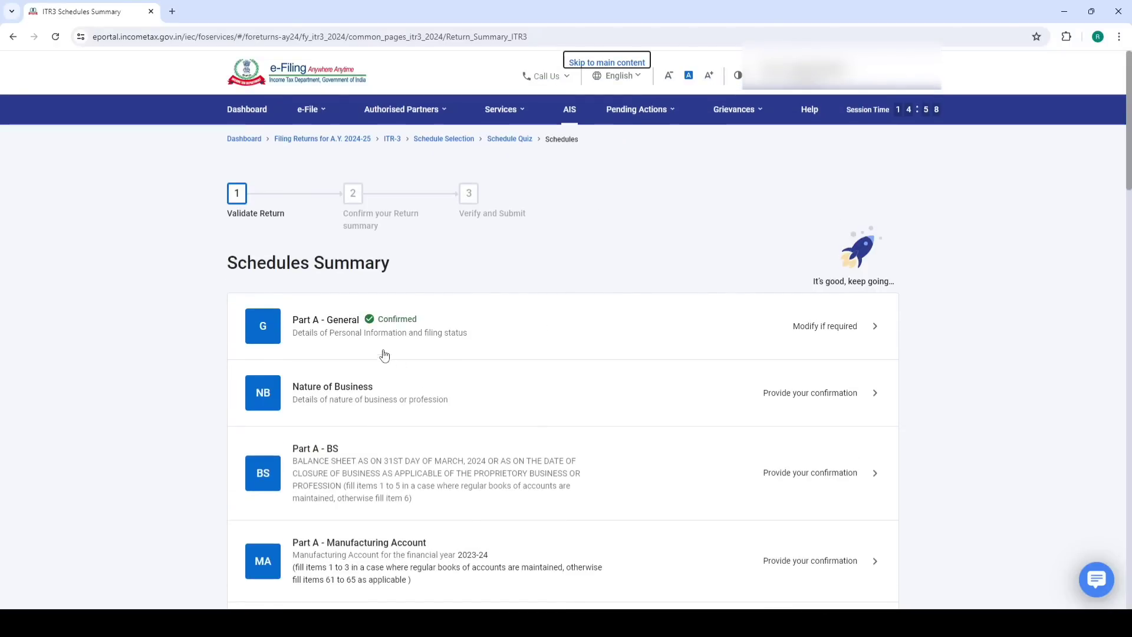
pyautogui.click(368, 399)
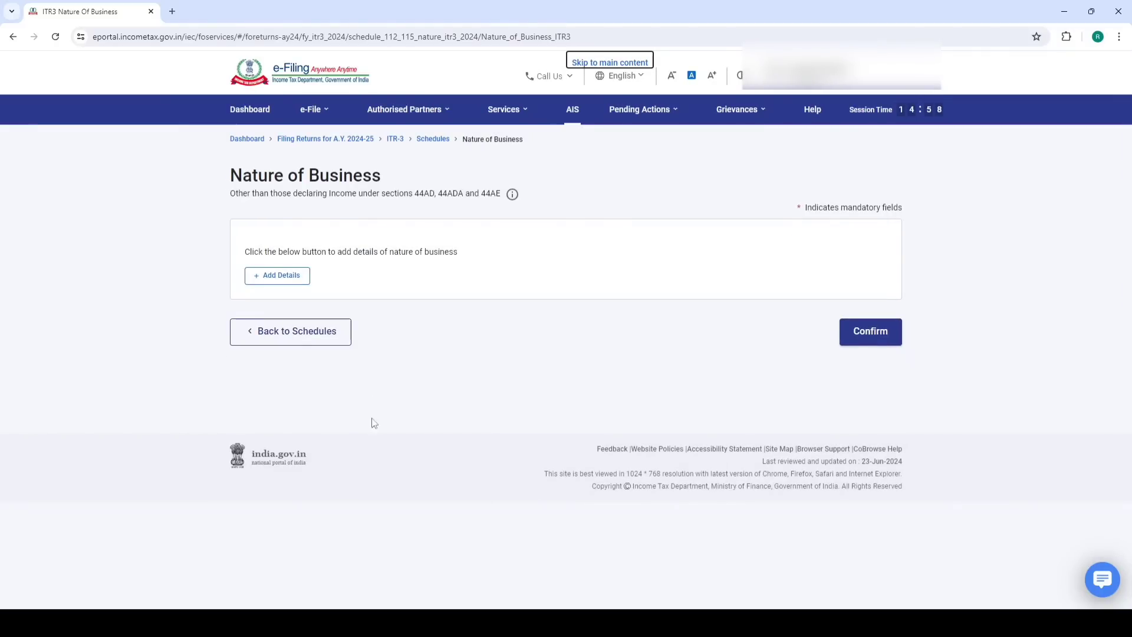
# Add a Nature of Business entry with code 13018 - Other financial intermediation services n.e.c
pyautogui.click(284, 278)
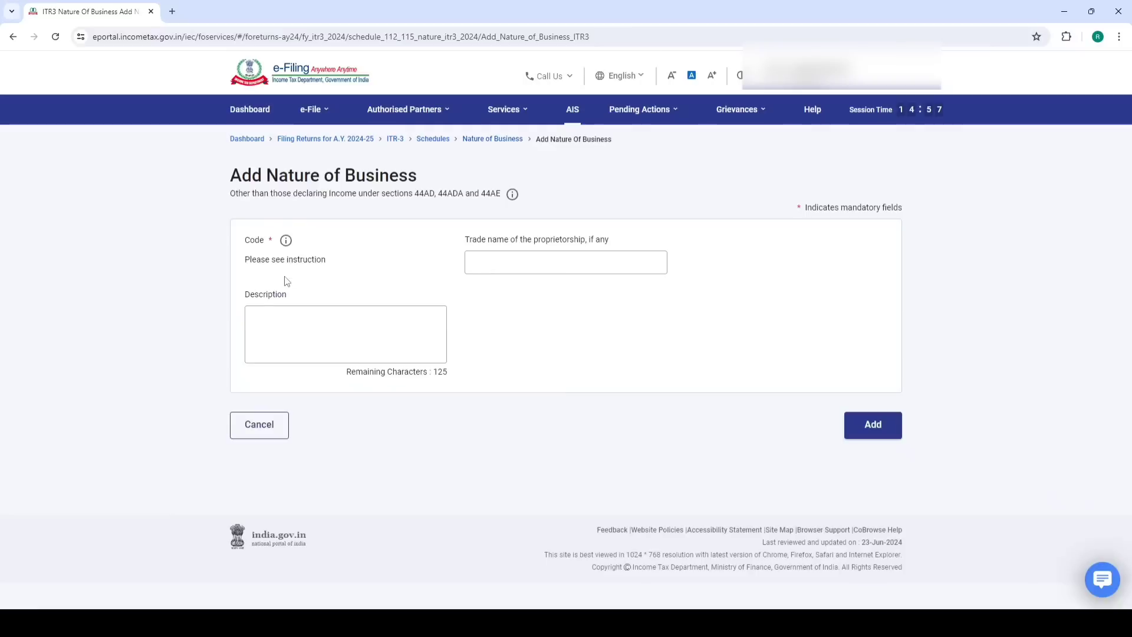
pyautogui.click(291, 269)
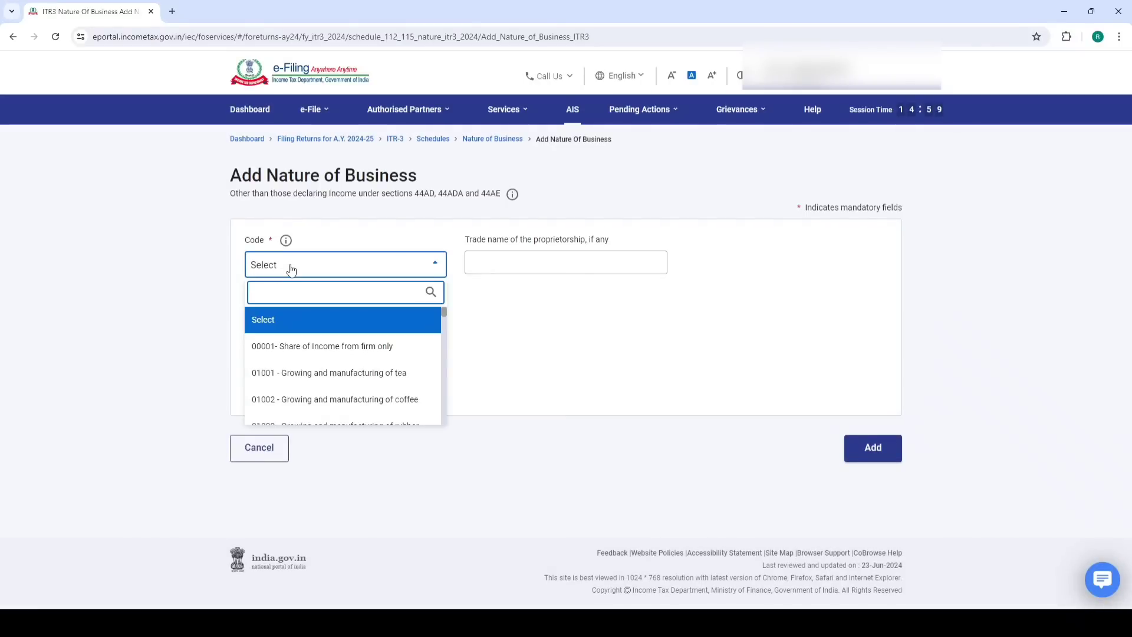
pyautogui.write('fi')
pyautogui.write('m')
pyautogui.press('BackSpace')
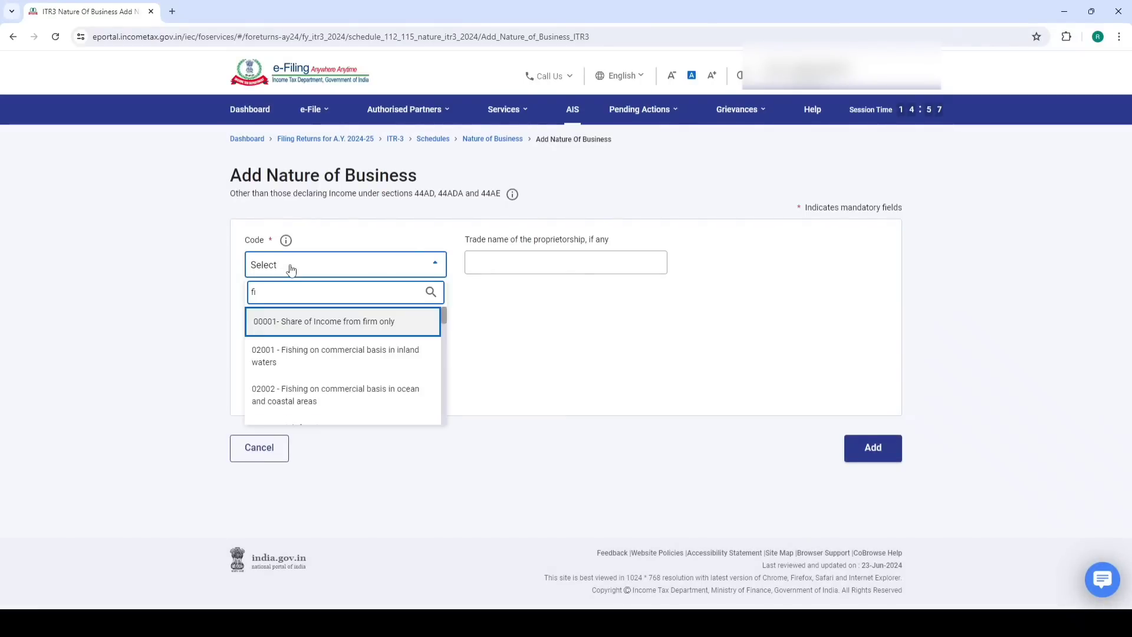
pyautogui.write('nanc')
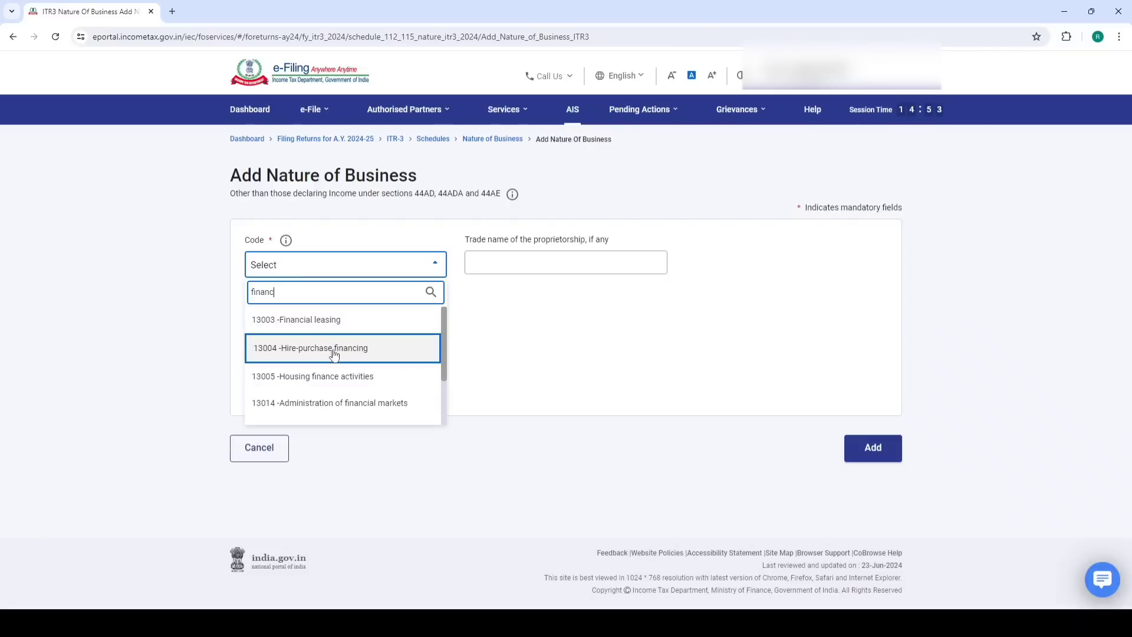
pyautogui.scroll(-2, 328, 375)
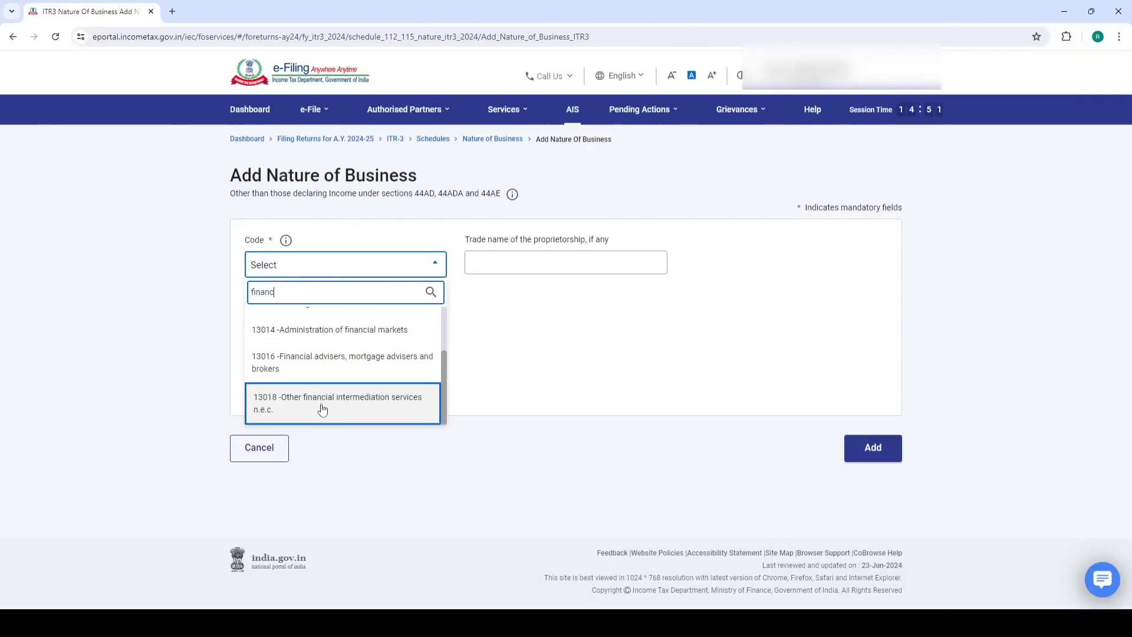
pyautogui.click(318, 405)
# Enter the business description 'intrday and Future and option'
pyautogui.click(535, 263)
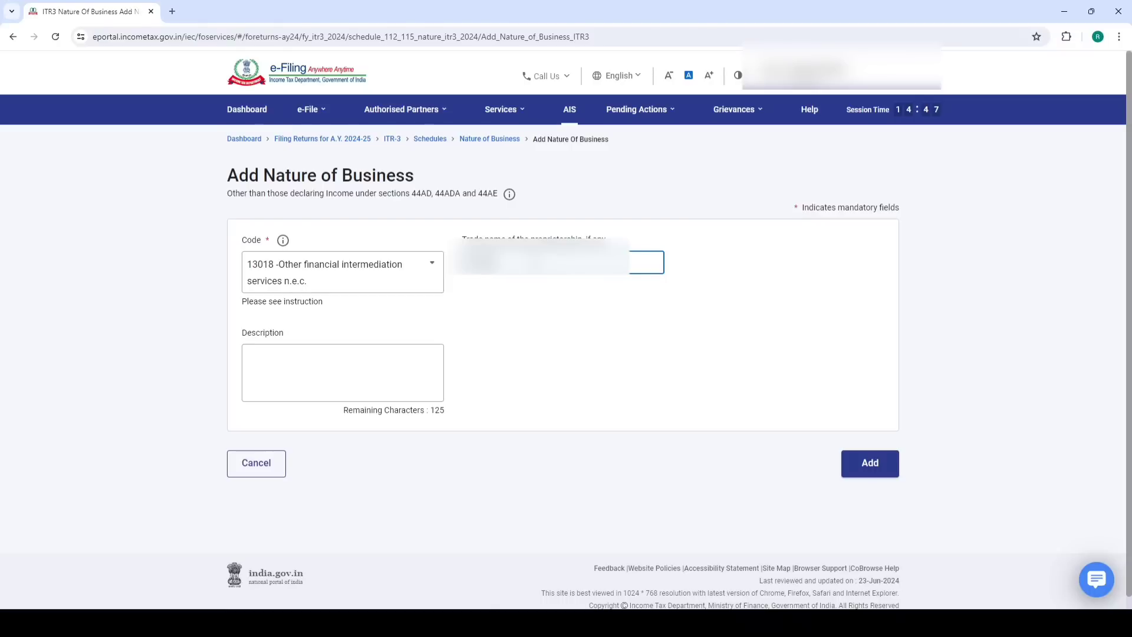
pyautogui.click(342, 355)
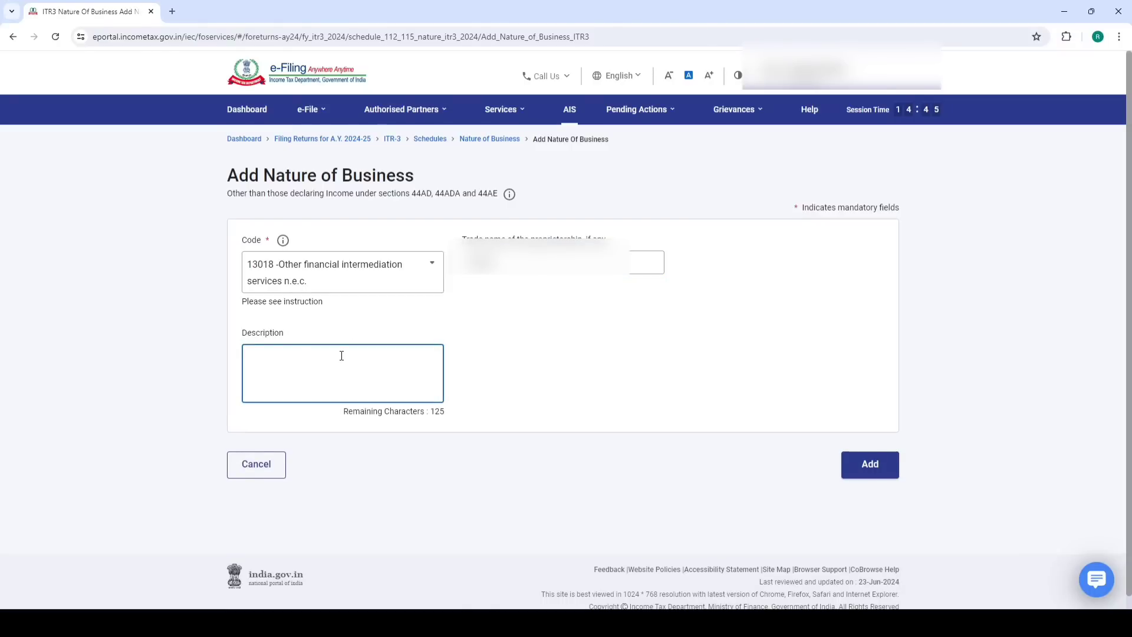
pyautogui.write('intrday and Futre')
pyautogui.press('BackSpace')
pyautogui.press('BackSpace')
pyautogui.write('ure and otop')
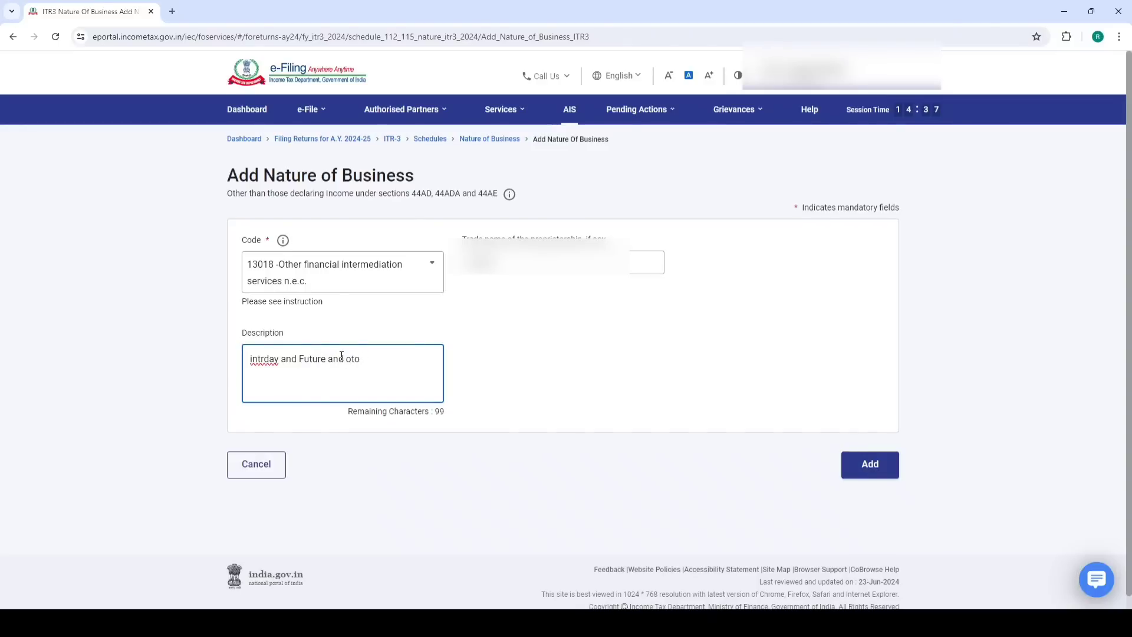
pyautogui.press('BackSpace')
pyautogui.press('BackSpace')
pyautogui.write('ption')
# Add the 13018 entry, select its row, and confirm the Nature of Business schedule
pyautogui.click(870, 465)
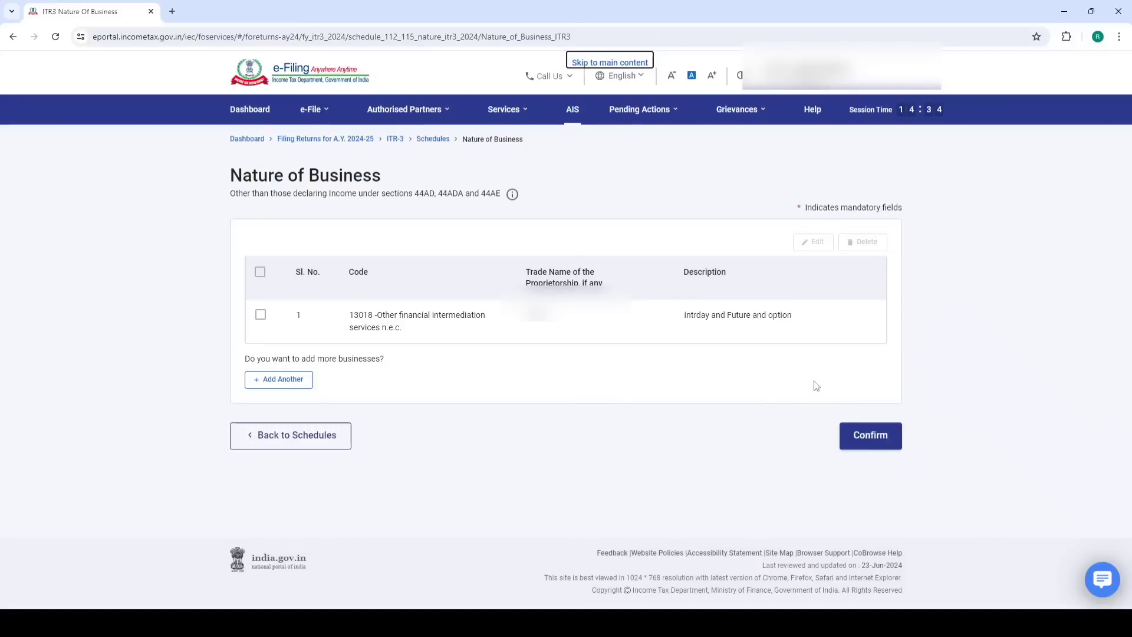
pyautogui.click(260, 314)
pyautogui.click(876, 441)
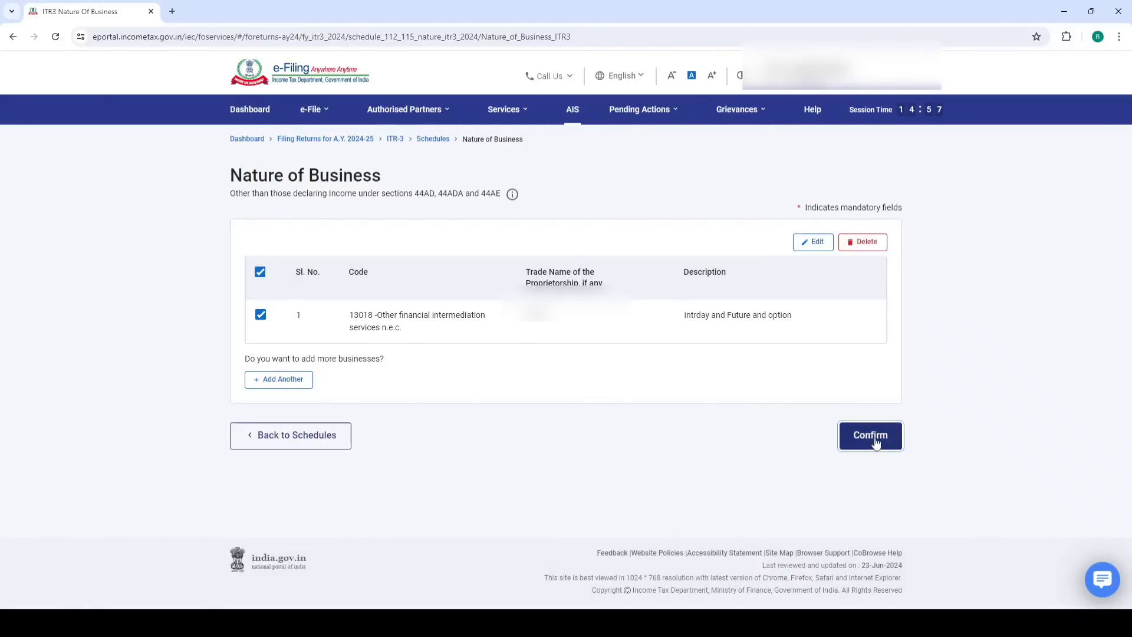
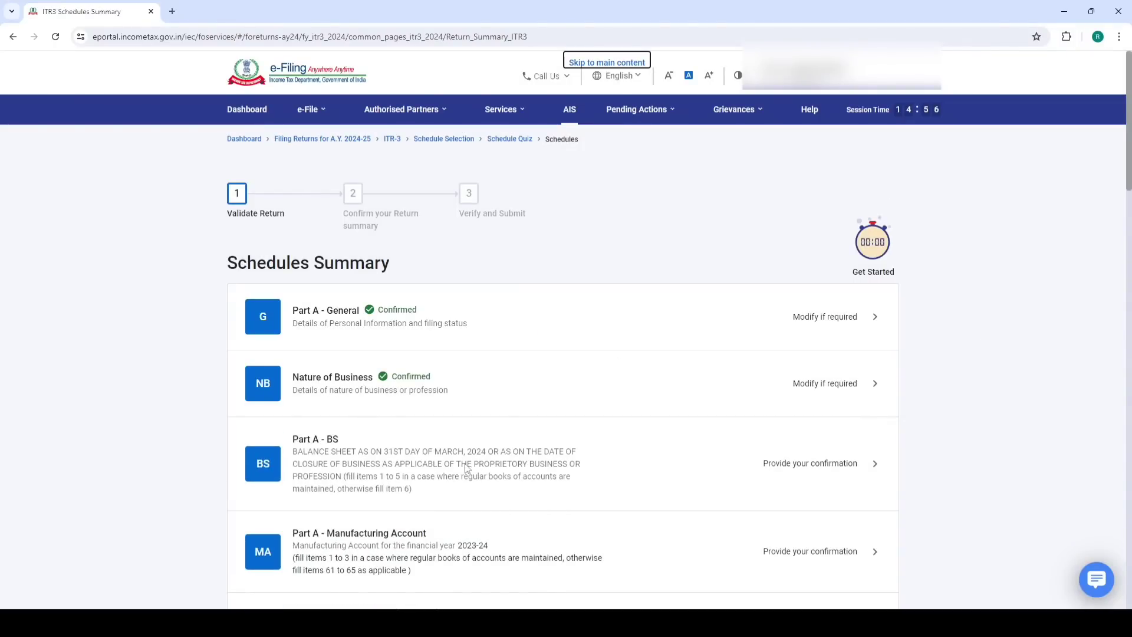
# Open Part A – Balance Sheet, discard No Account Cases, and start adding Sources of Funds details
pyautogui.click(413, 461)
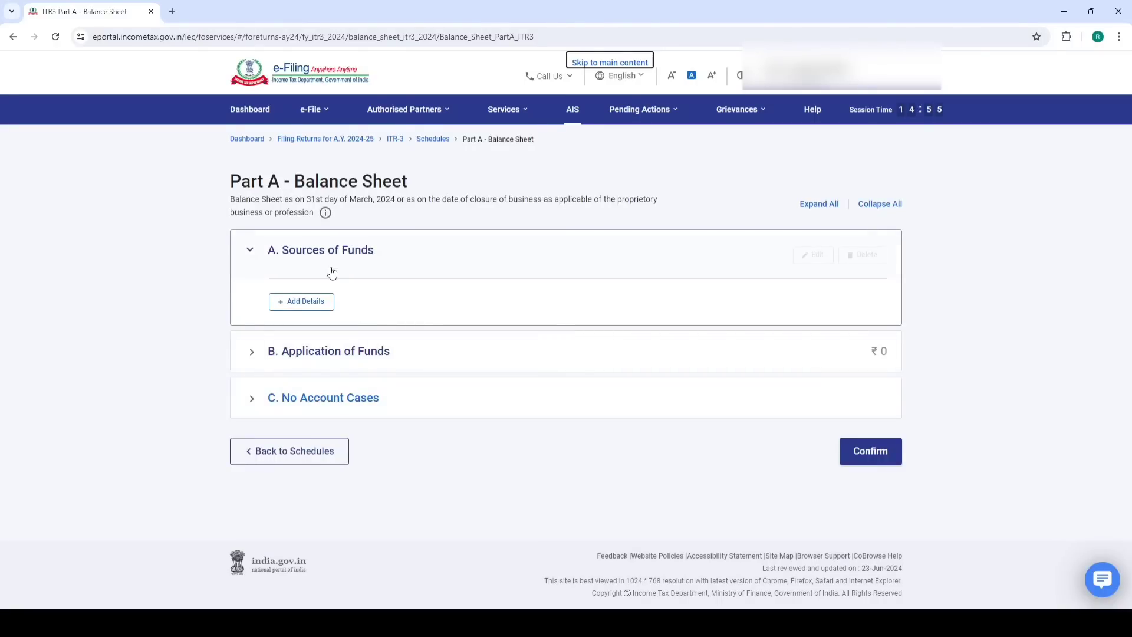
pyautogui.click(300, 398)
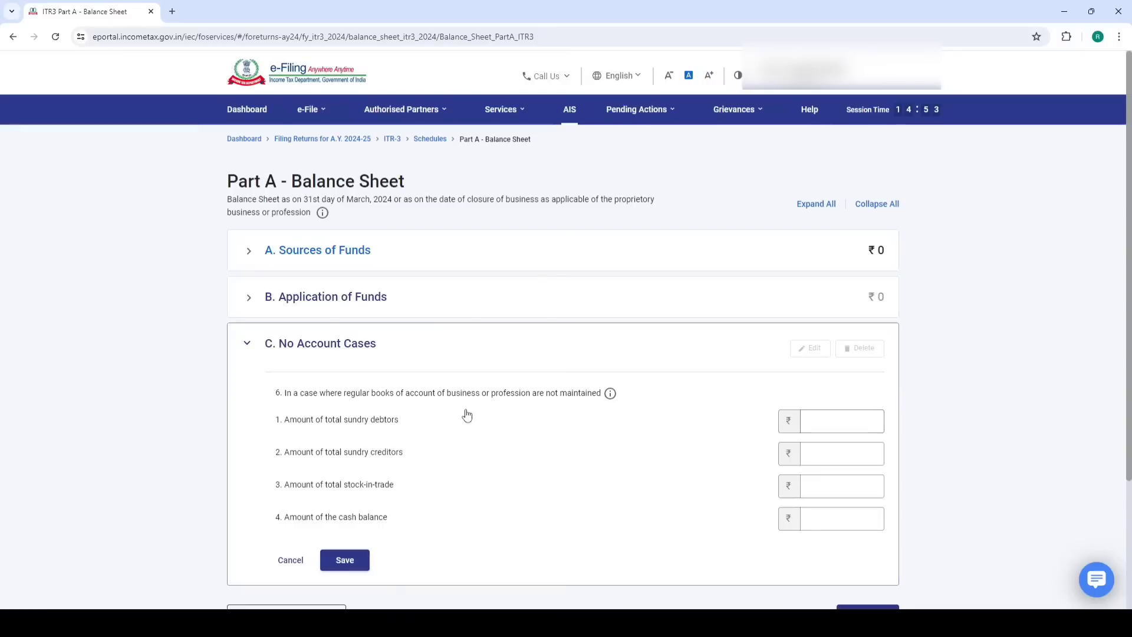
pyautogui.click(291, 560)
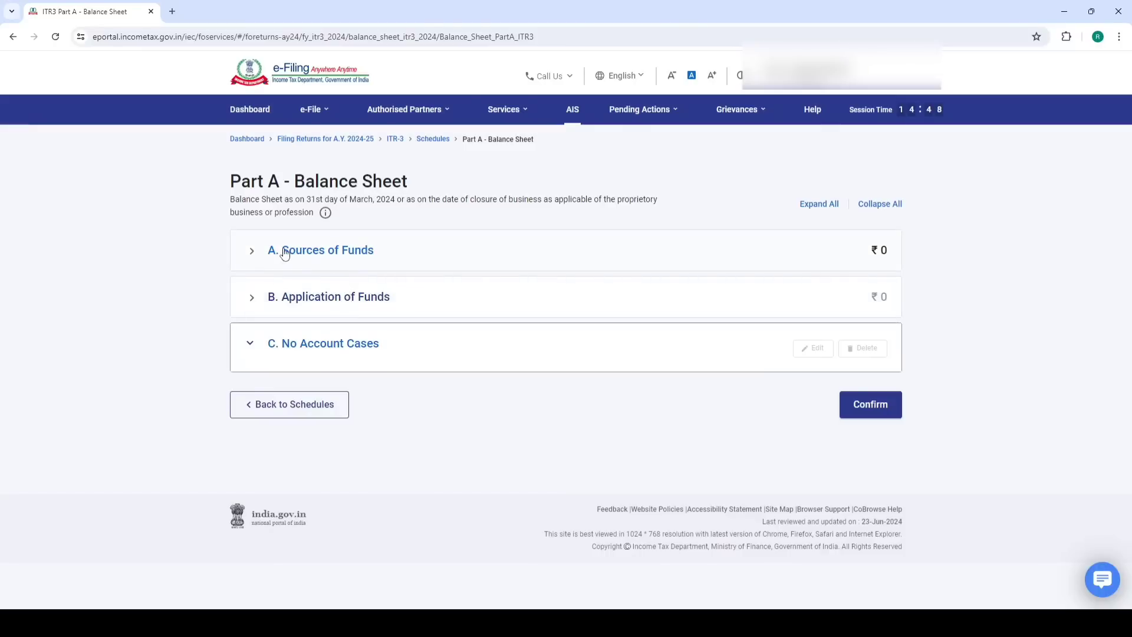
pyautogui.moveTo(281, 250); pyautogui.dragTo(377, 252)
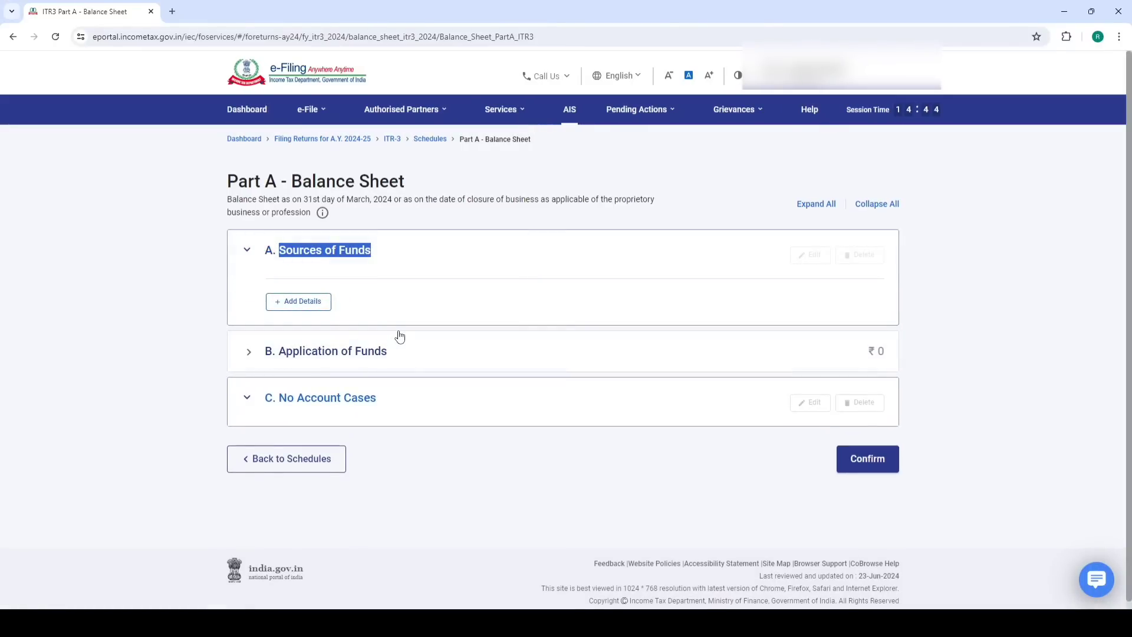
pyautogui.click(304, 301)
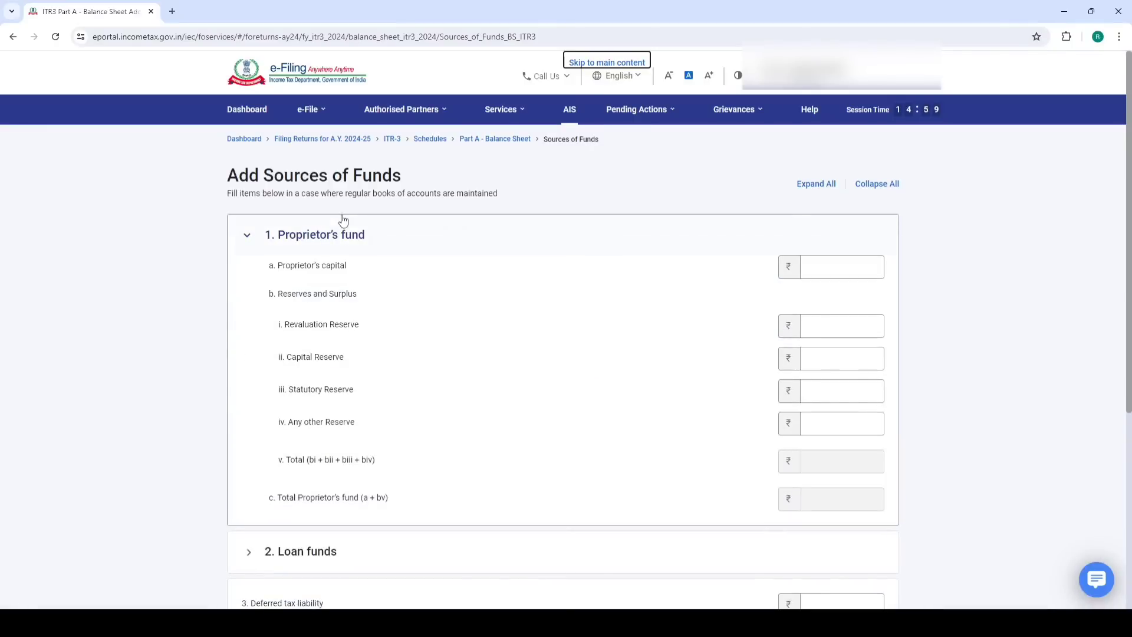
# Enter proprietor's capital of 1,98,845 after checking the Excel figure 198844.98
pyautogui.click(821, 259)
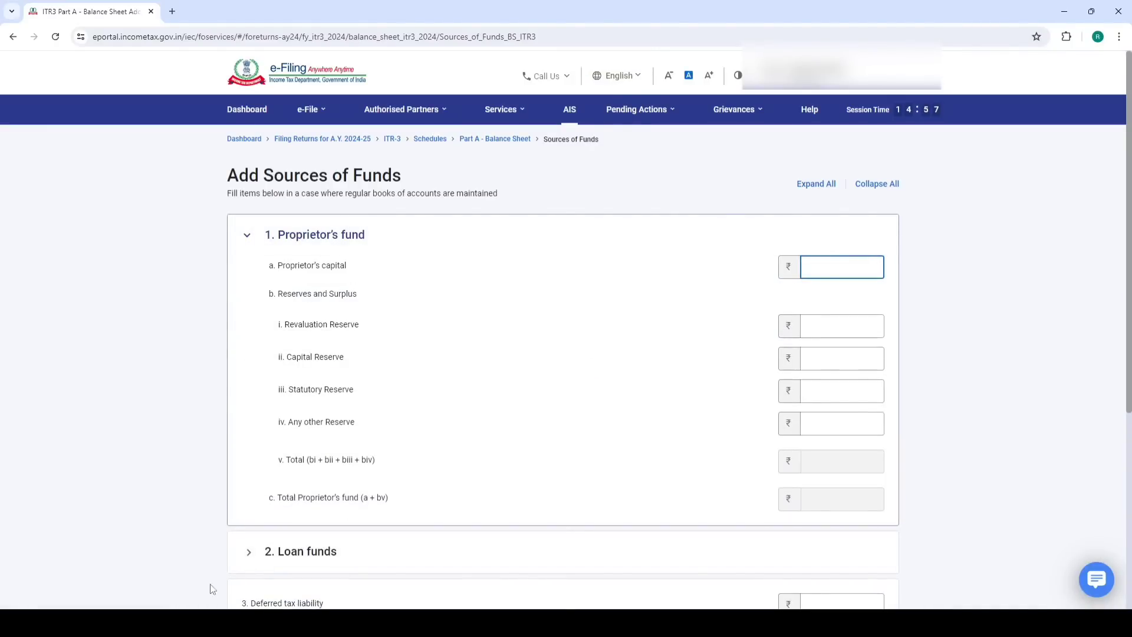
pyautogui.click(230, 575)
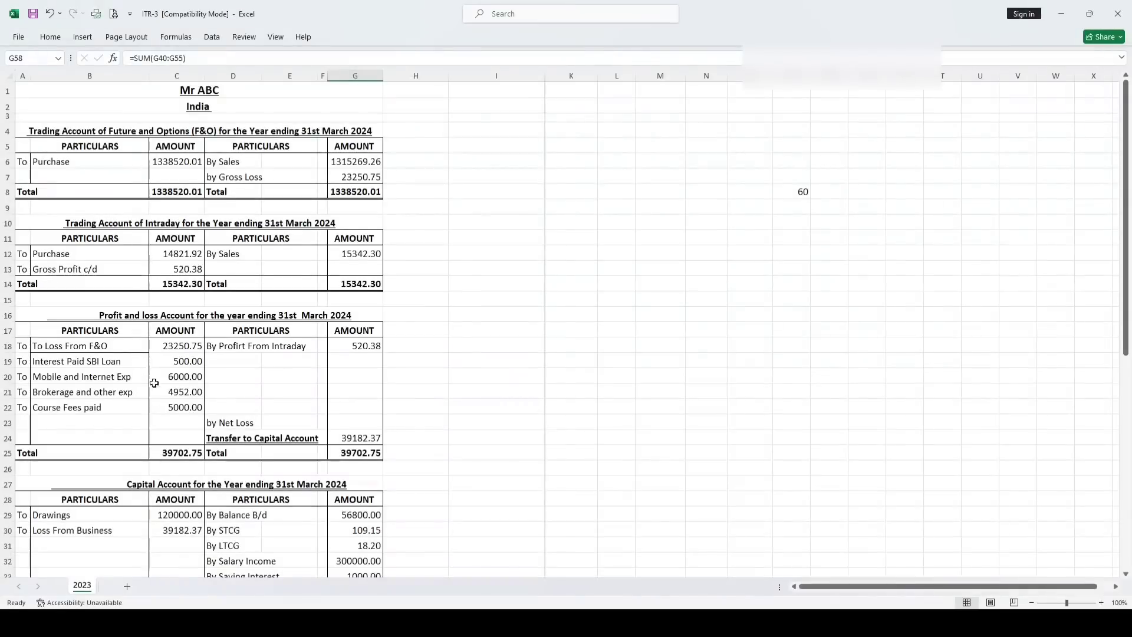
pyautogui.scroll(-3, 168, 407)
pyautogui.scroll(-6, 167, 408)
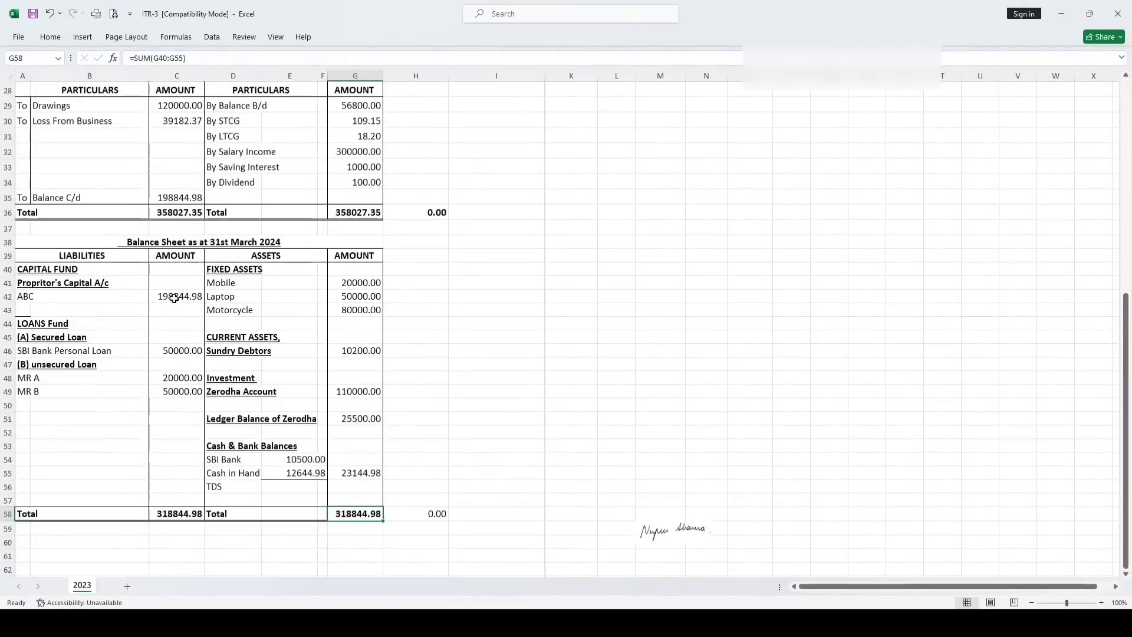
pyautogui.click(176, 296)
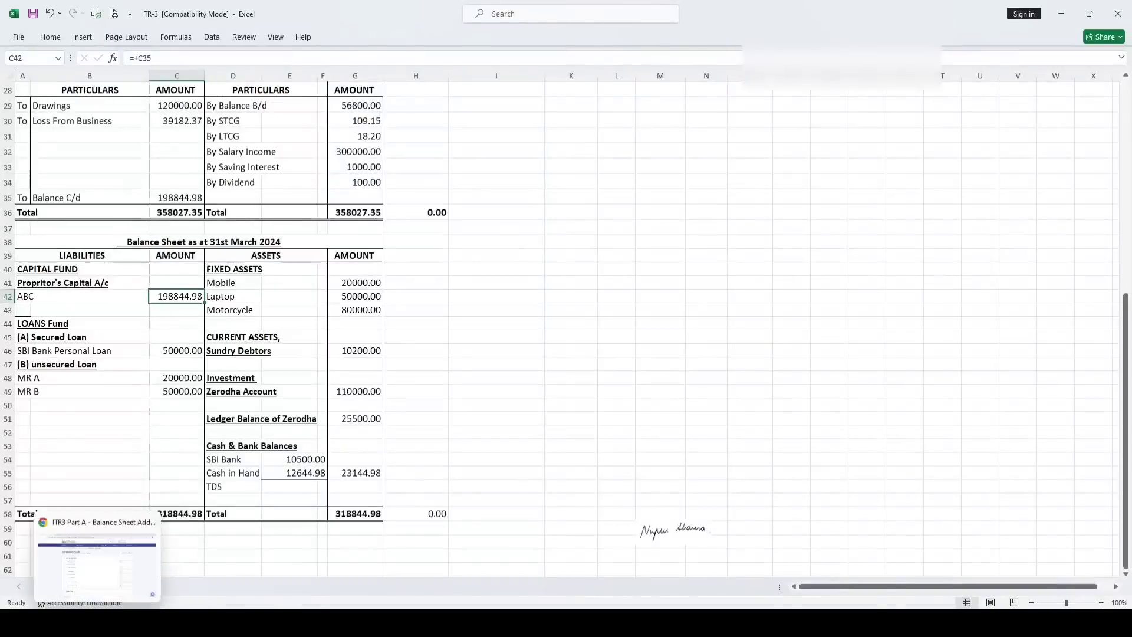
pyautogui.click(100, 623)
pyautogui.click(827, 266)
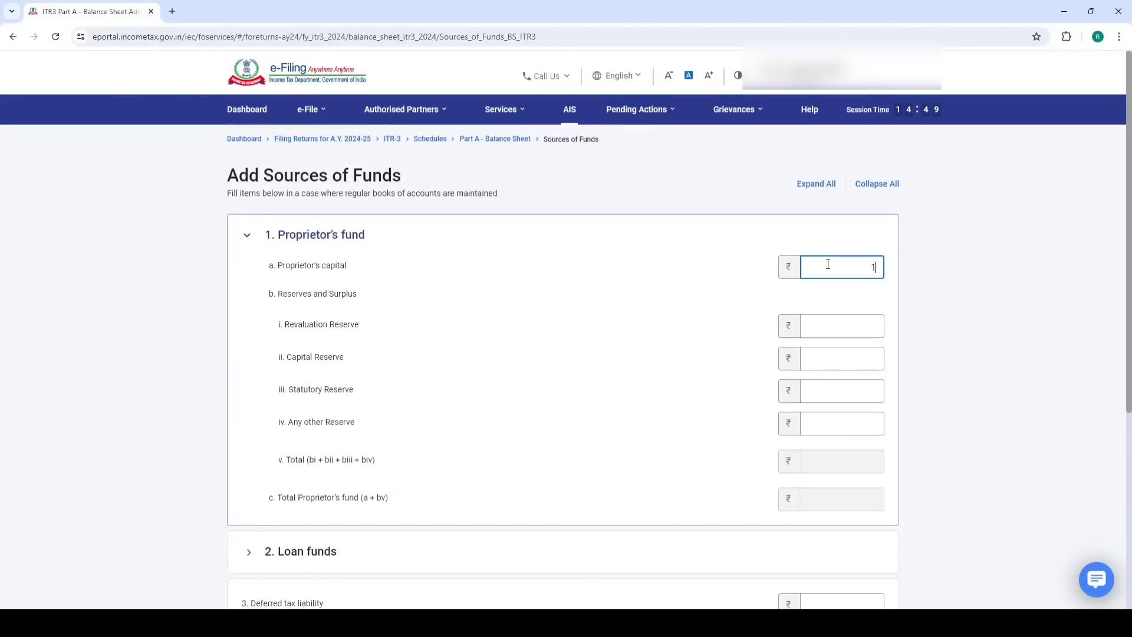
pyautogui.write('198845')
pyautogui.click(707, 318)
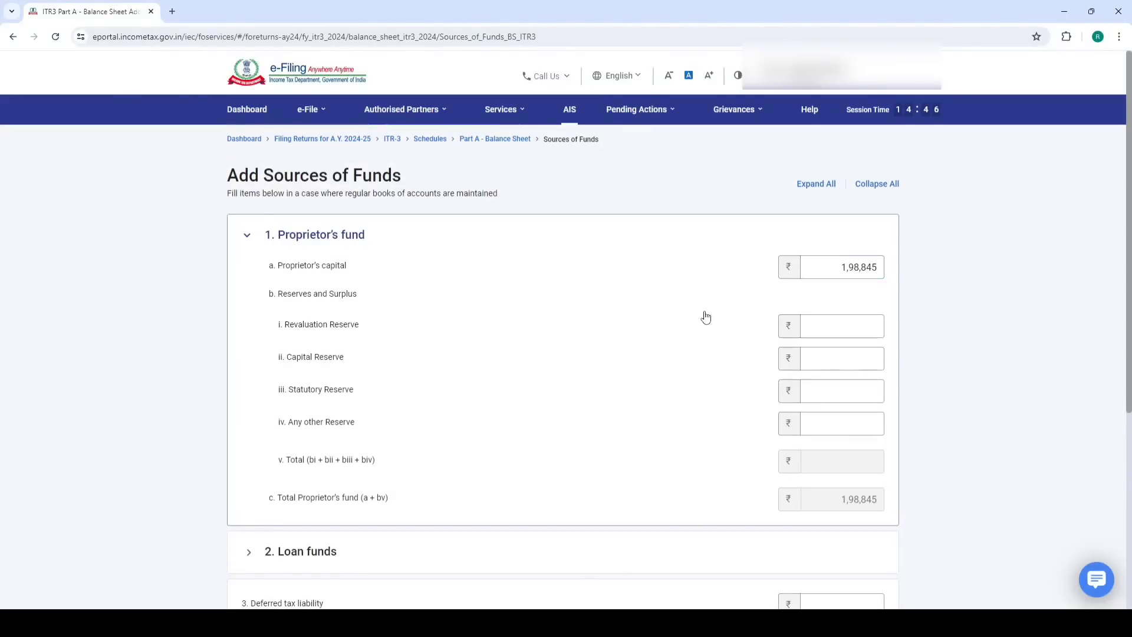
# Enter the secured loan From Banks as 50,000 after checking the SBI loan in Excel
pyautogui.scroll(-3, 684, 323)
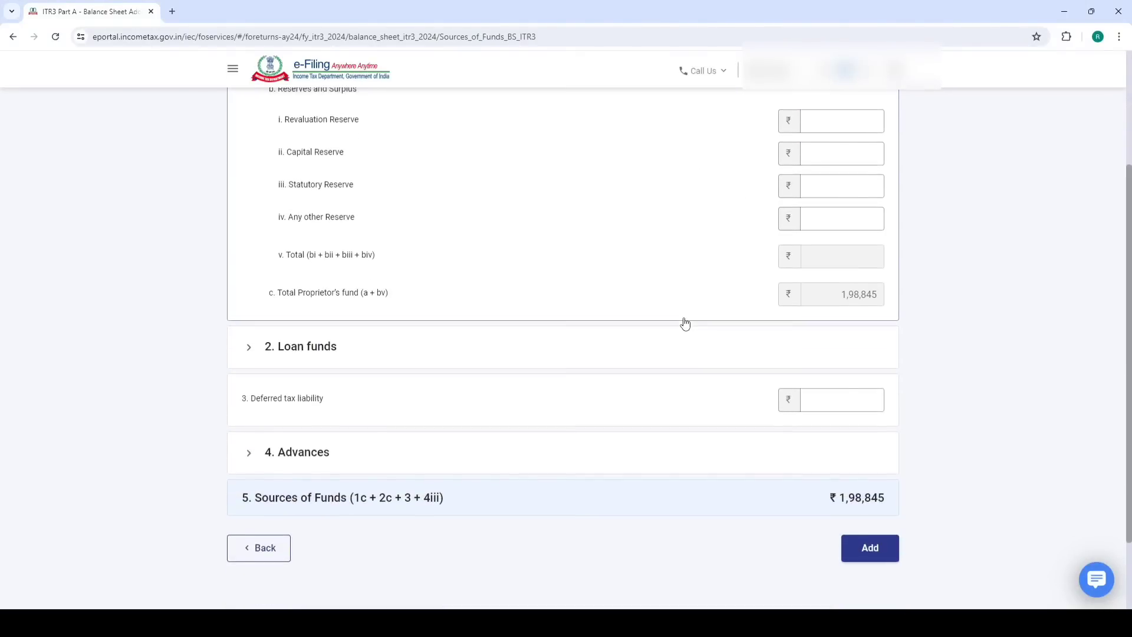
pyautogui.click(300, 348)
pyautogui.scroll(2, 330, 230)
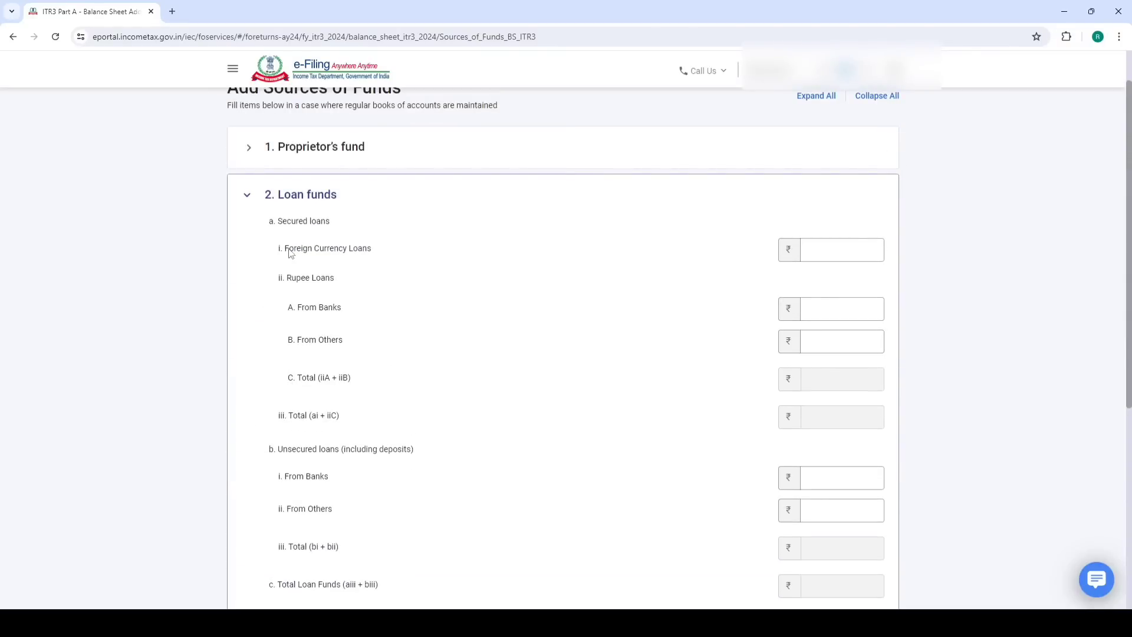
pyautogui.moveTo(278, 223); pyautogui.dragTo(331, 223)
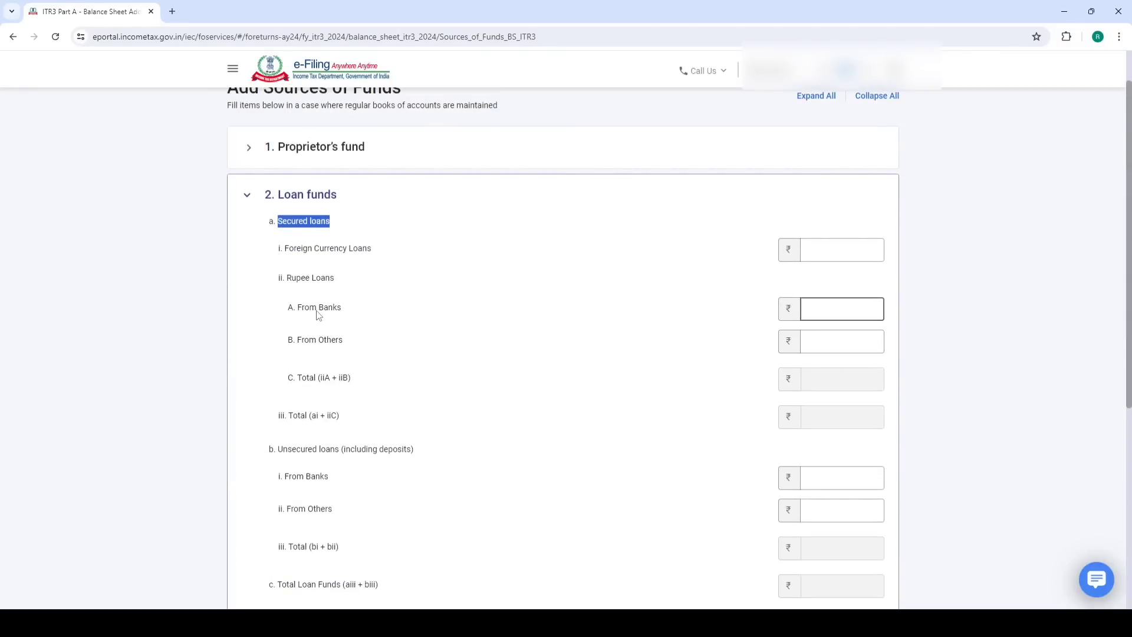
pyautogui.click(832, 309)
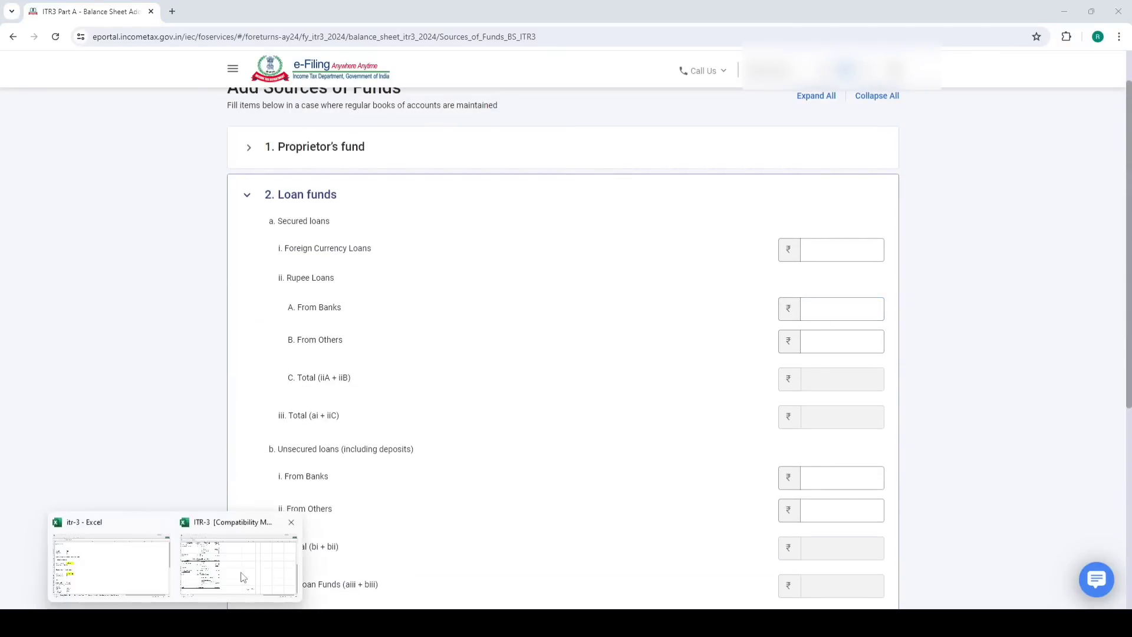
pyautogui.click(240, 575)
pyautogui.click(177, 351)
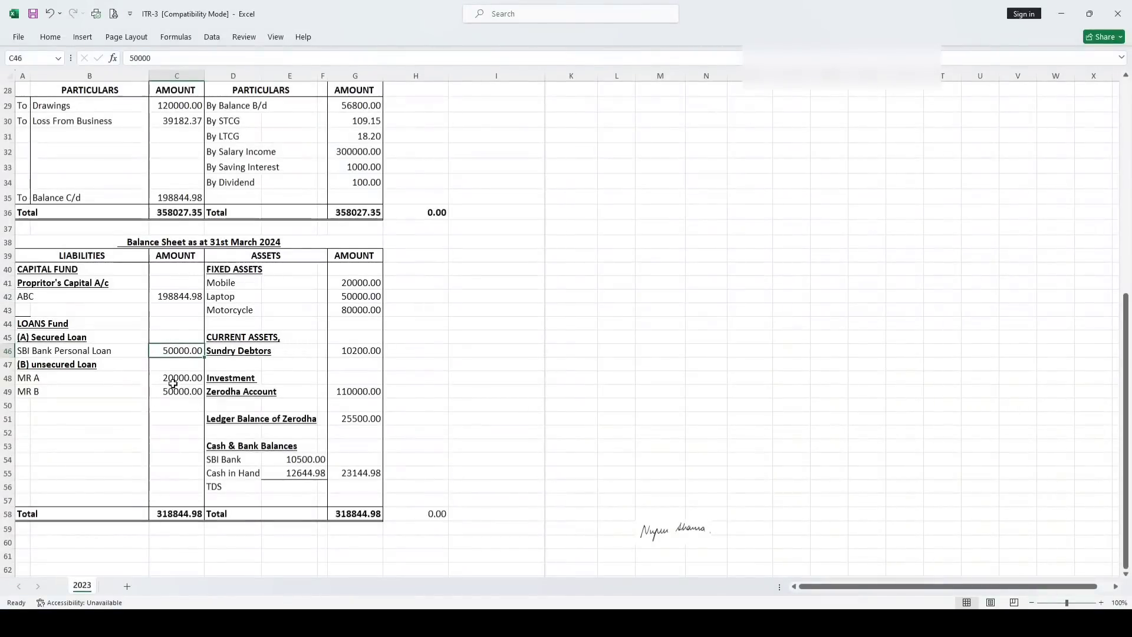
pyautogui.moveTo(174, 378); pyautogui.dragTo(176, 391)
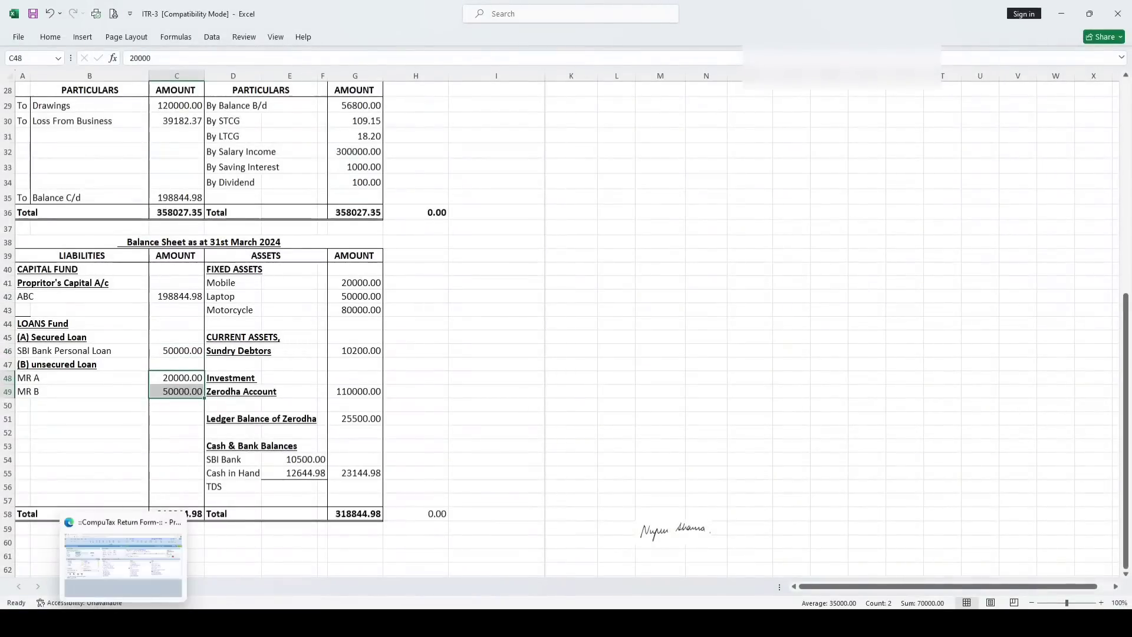
pyautogui.click(126, 566)
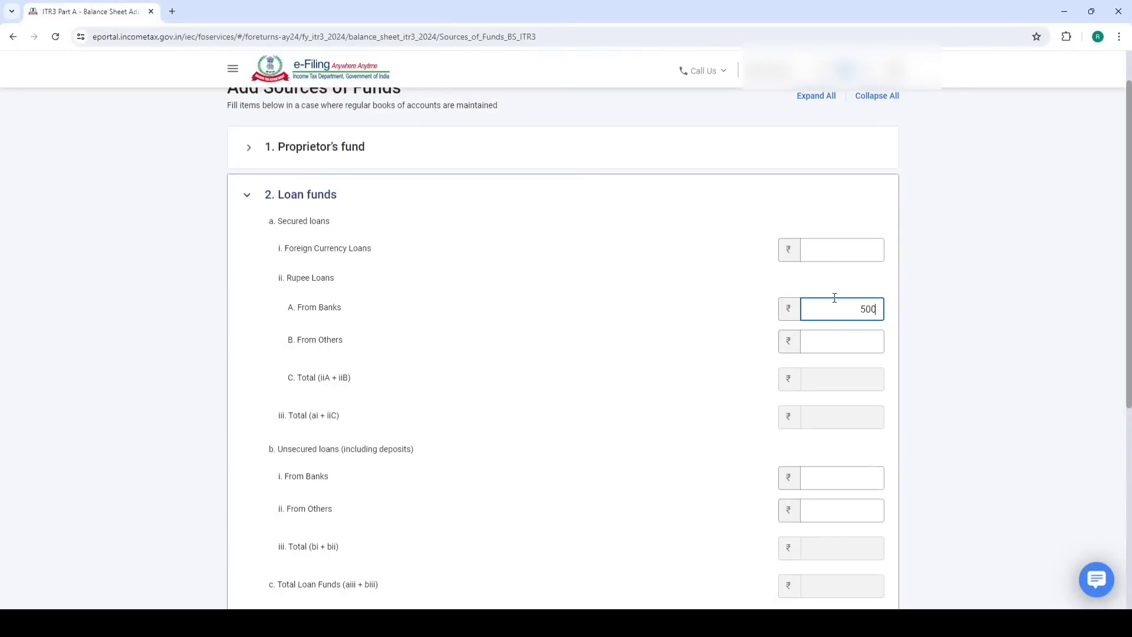
pyautogui.click(584, 394)
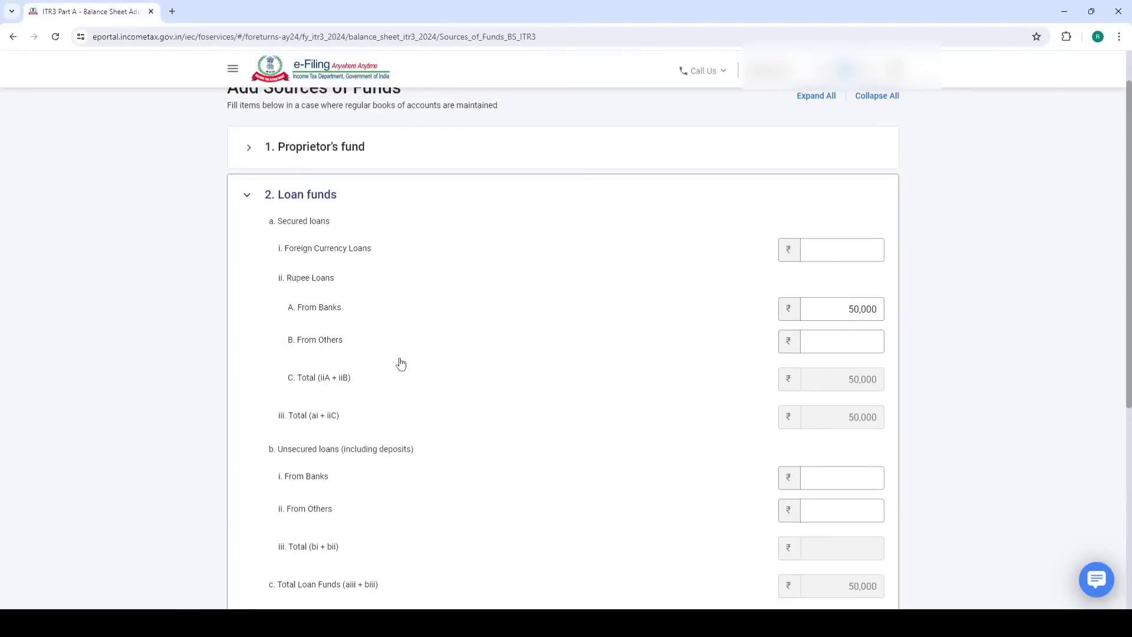
# Enter 70,000 as loans From Others and save Sources of Funds
pyautogui.click(810, 340)
pyautogui.write('70000')
pyautogui.click(687, 352)
pyautogui.scroll(-5, 683, 353)
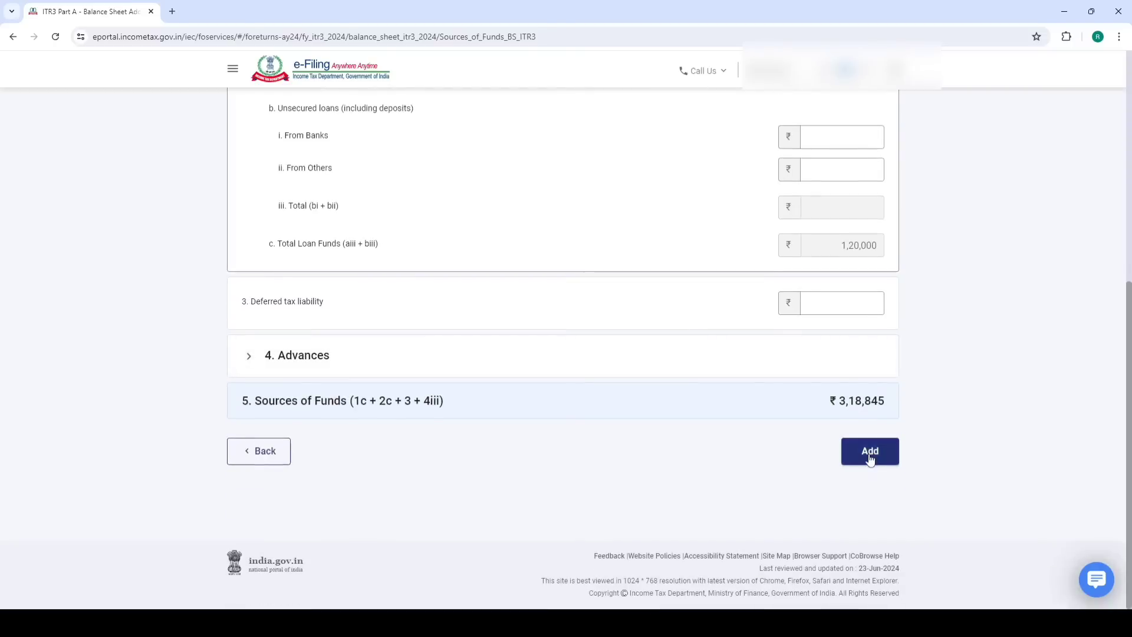
pyautogui.click(870, 452)
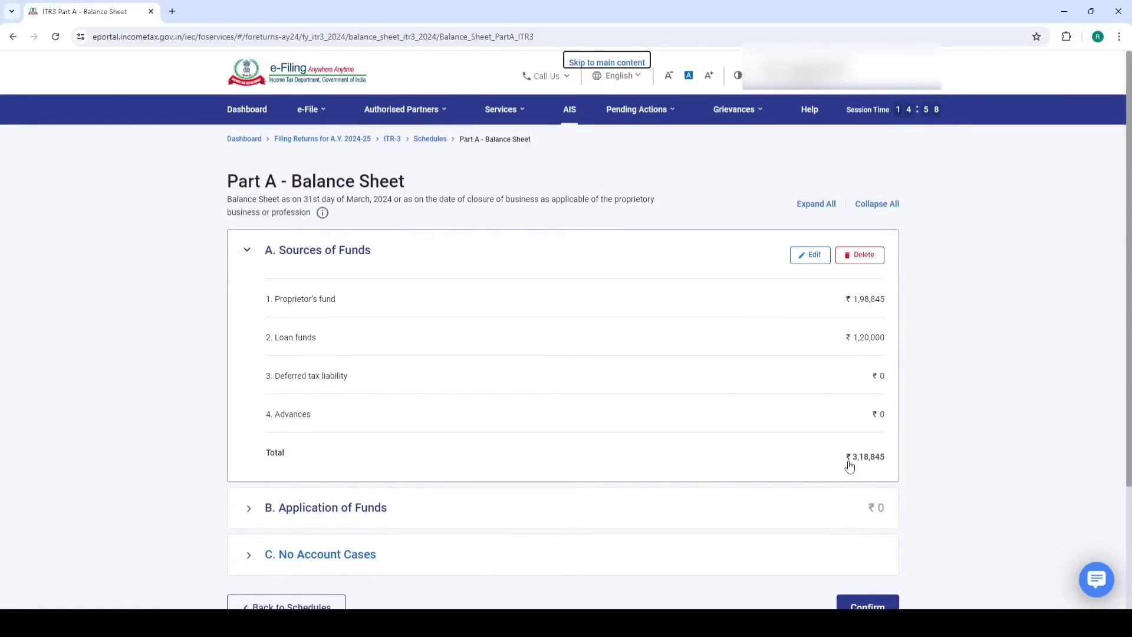
# Verify liabilities total 318844.98 and fixed assets (Mobile 20000, Laptop 50000) in Excel, then expand Application of Funds
pyautogui.scroll(-3, 852, 465)
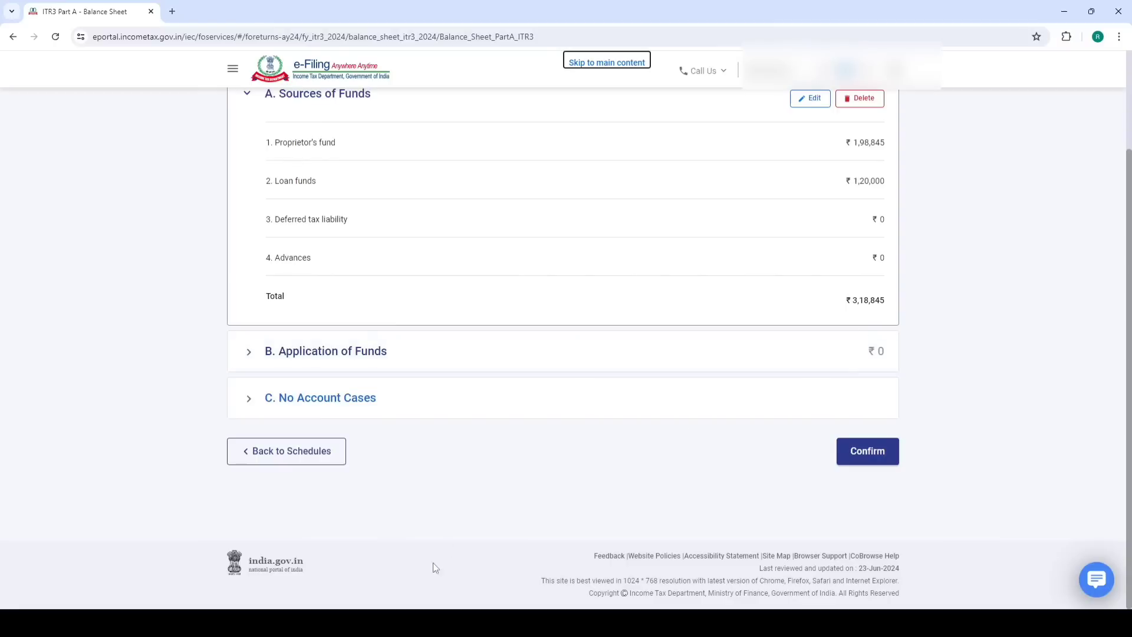
pyautogui.click(236, 555)
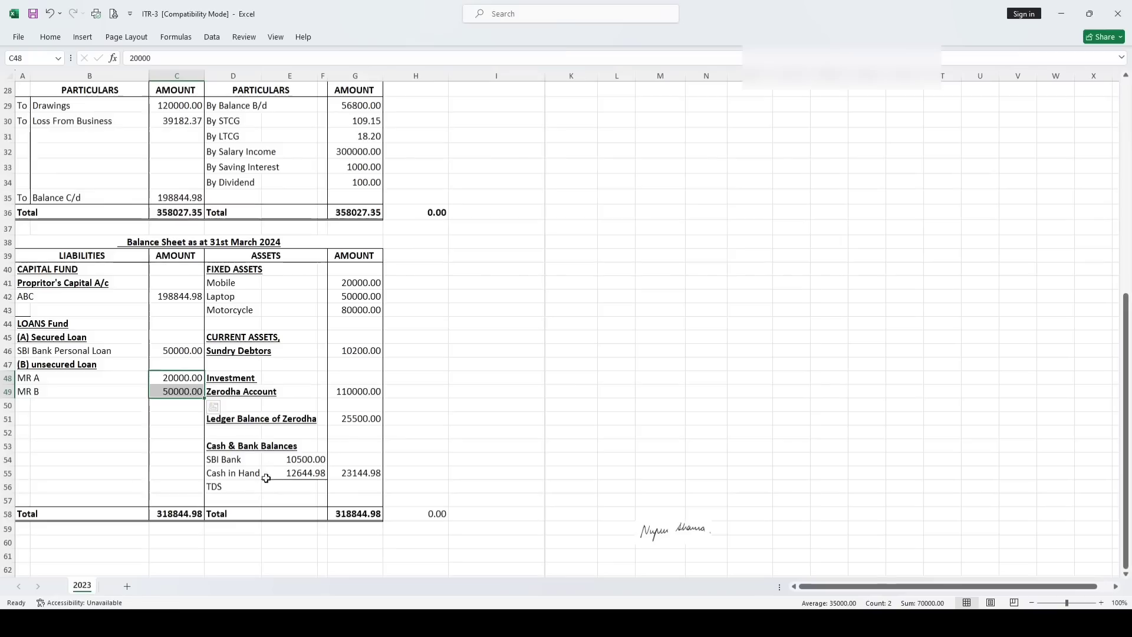
pyautogui.click(166, 470)
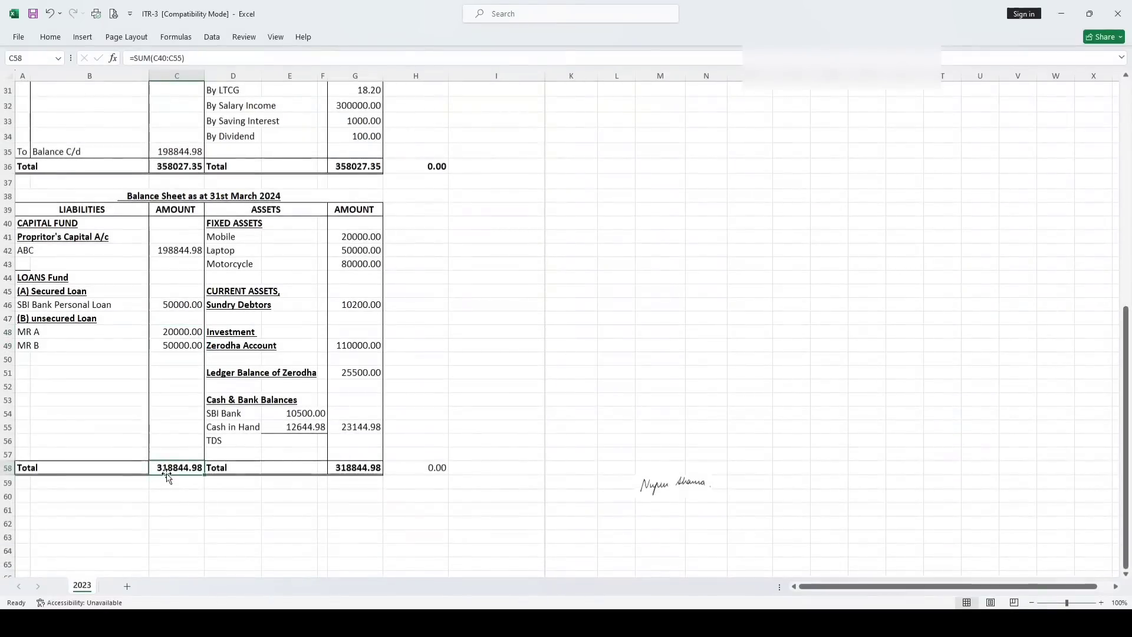
pyautogui.scroll(1, 170, 476)
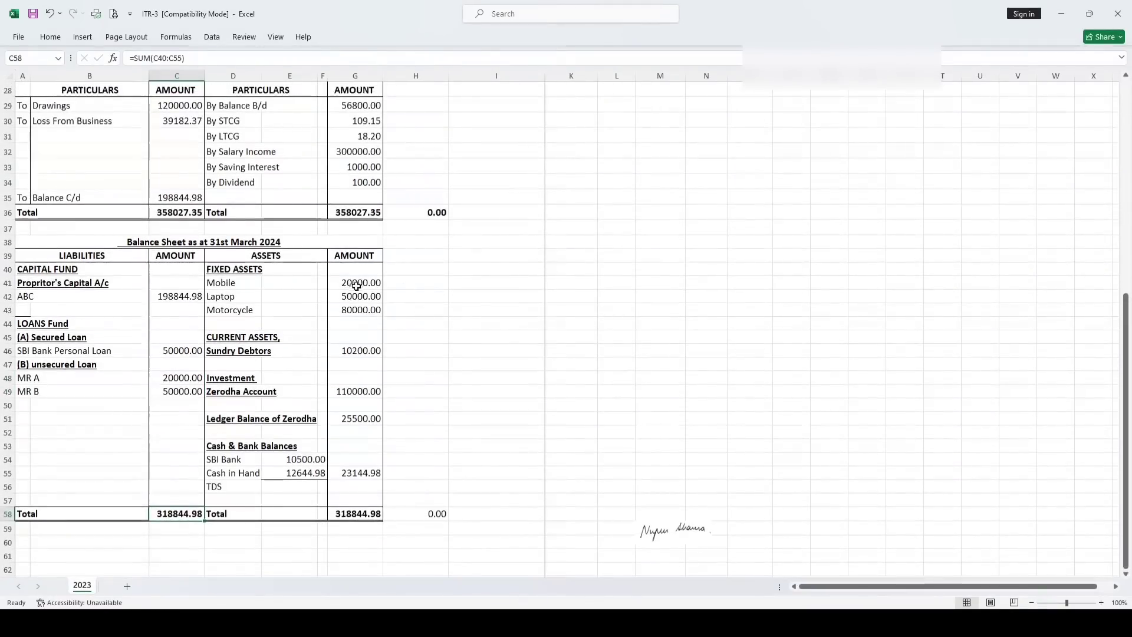
pyautogui.click(234, 285)
pyautogui.click(348, 281)
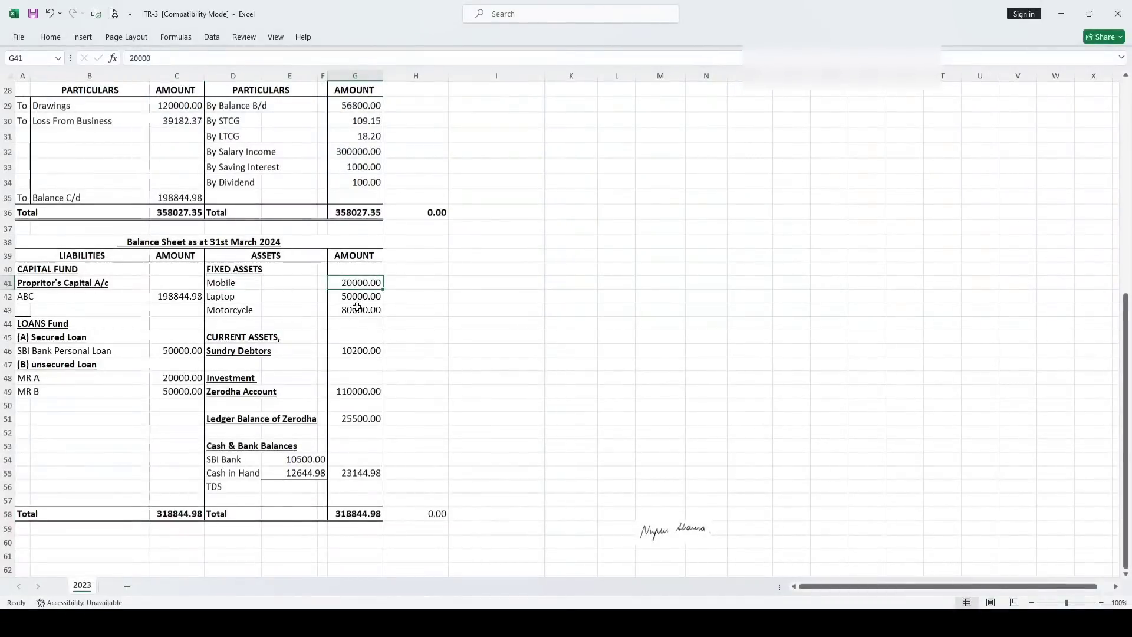
pyautogui.click(358, 310)
pyautogui.click(353, 288)
pyautogui.click(348, 297)
pyautogui.click(124, 623)
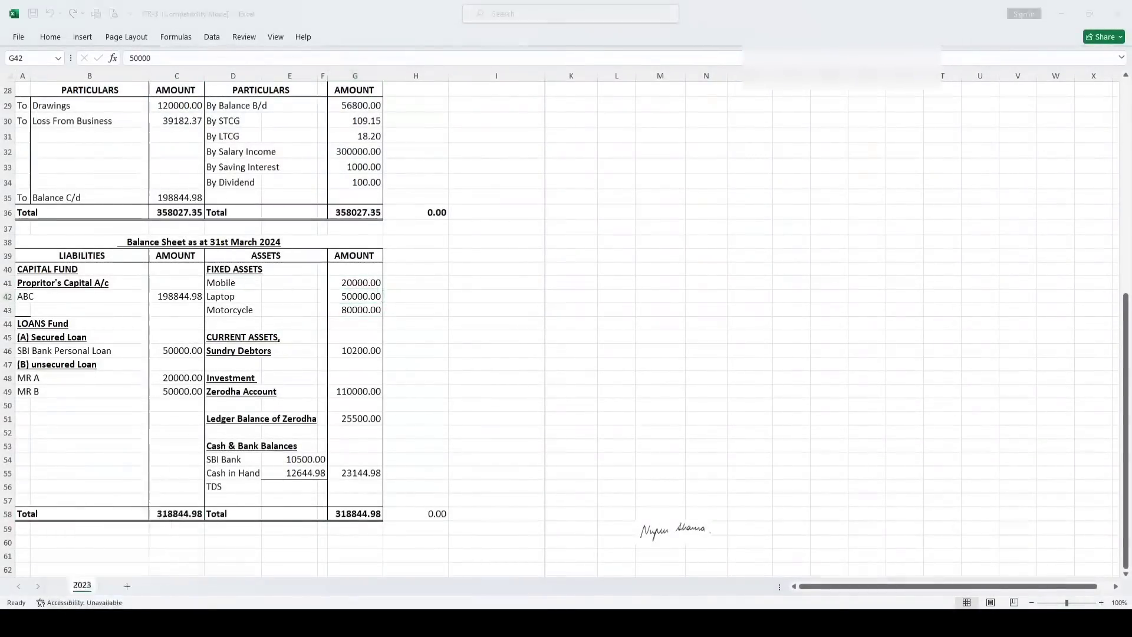
pyautogui.click(311, 352)
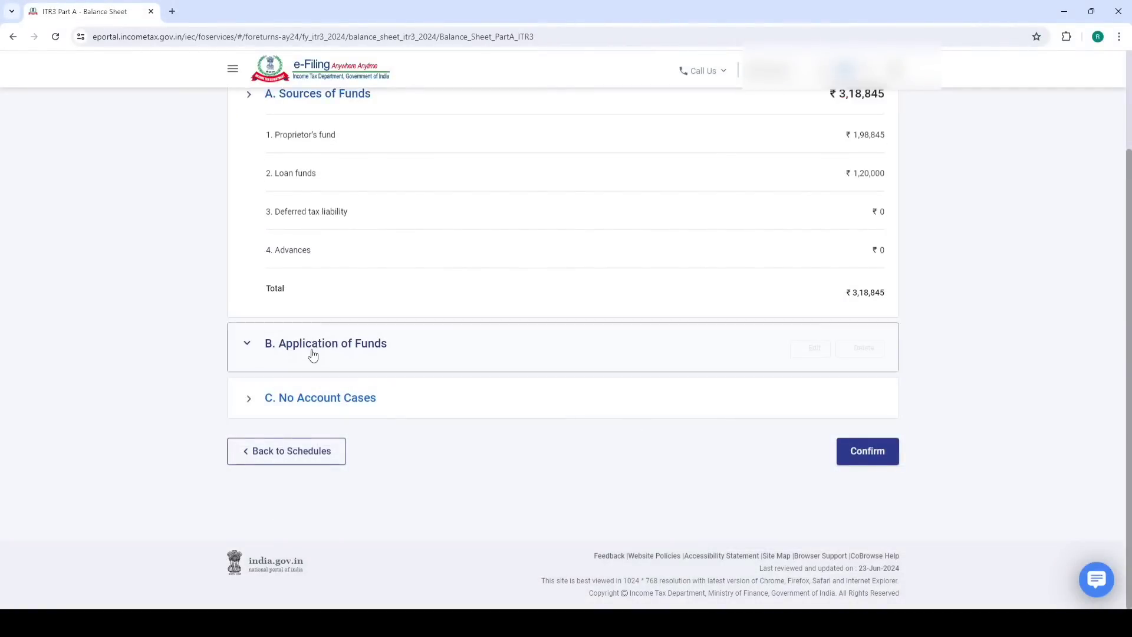
# Start Application of Funds details and enter Gross Block of 1,50,000
pyautogui.click(313, 352)
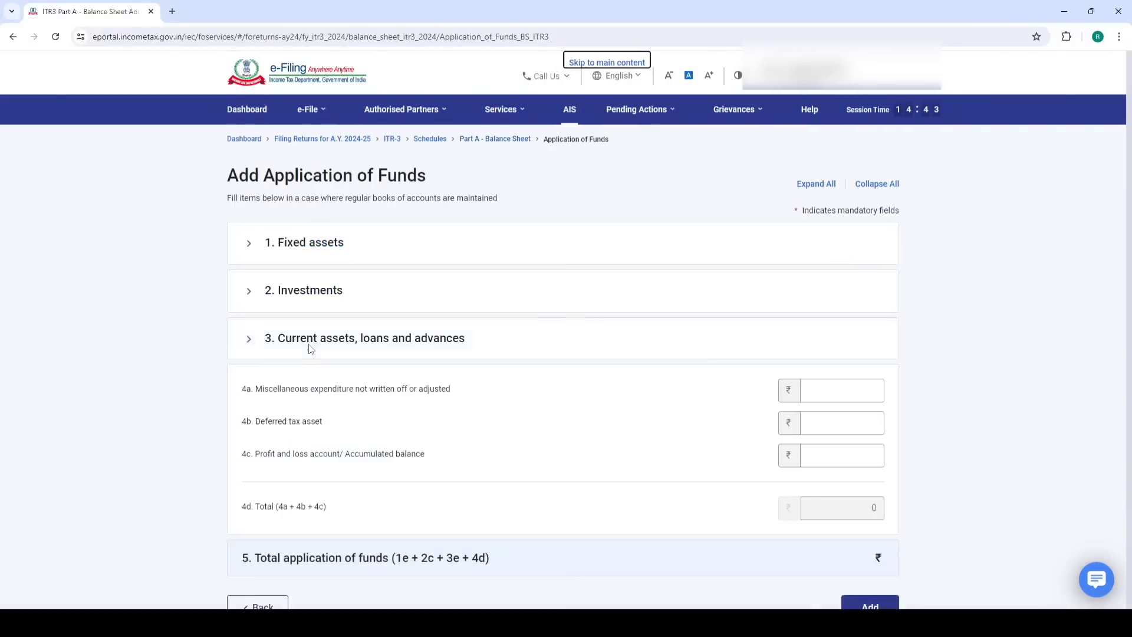
pyautogui.click(868, 269)
pyautogui.write('150000')
pyautogui.click(619, 296)
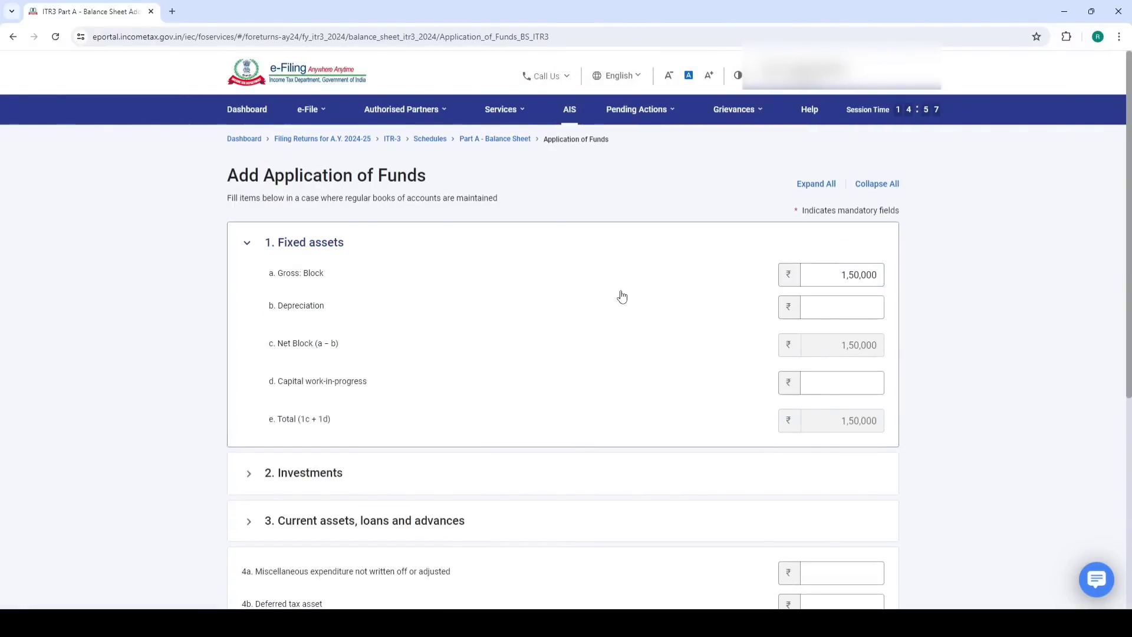
pyautogui.click(859, 304)
pyautogui.scroll(-5, 619, 303)
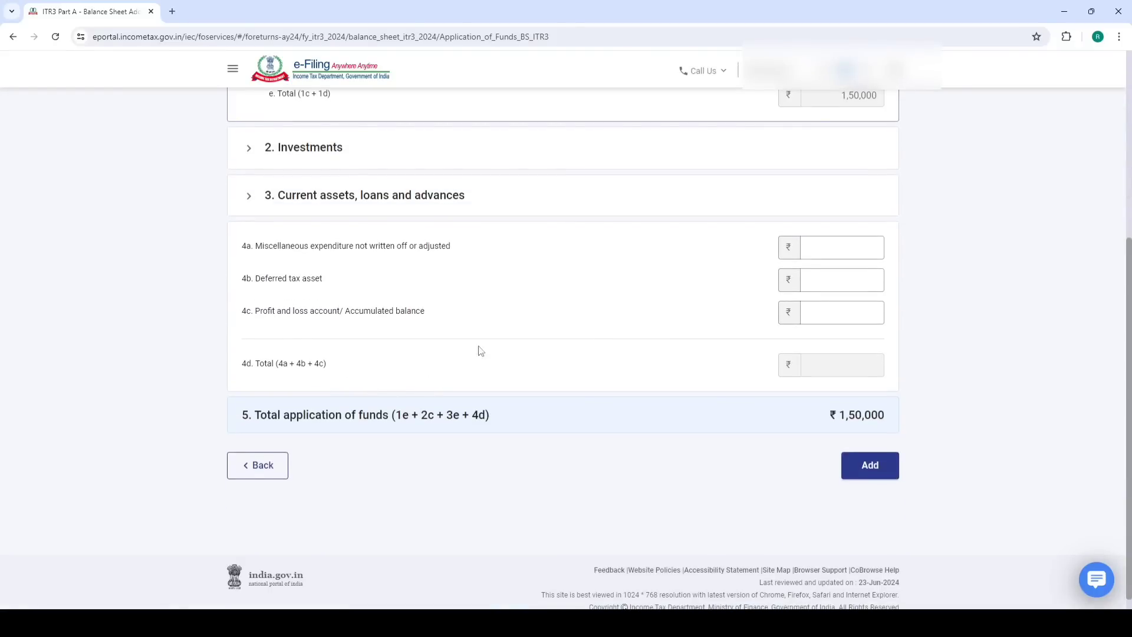
pyautogui.scroll(4, 341, 389)
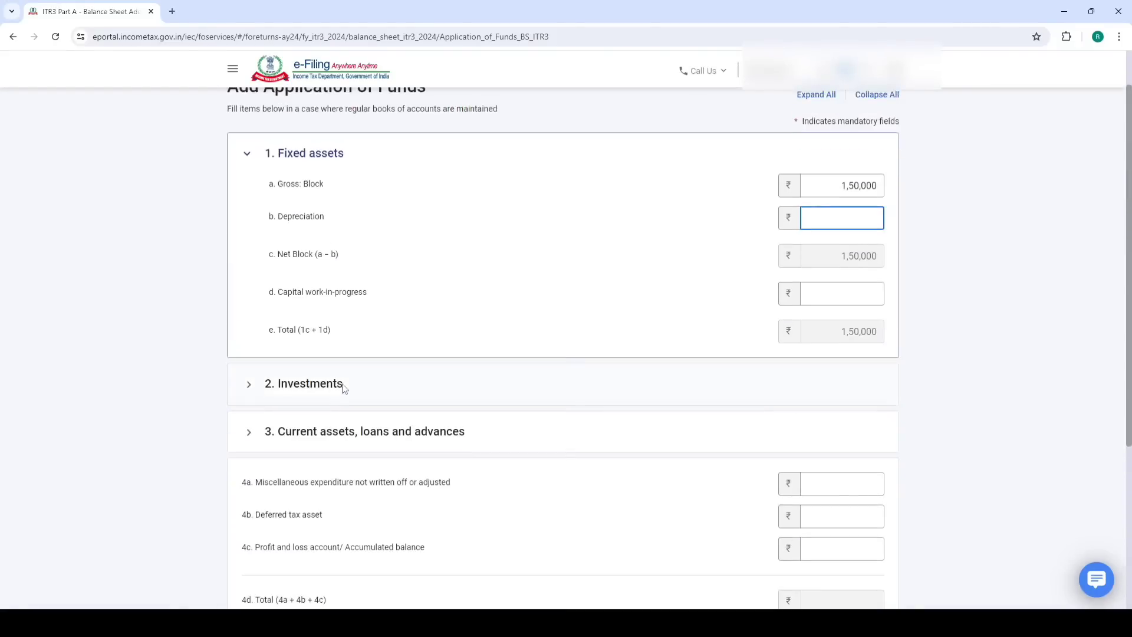
# Under Investments, enter Equity Shares of 1,10,000 from the Zerodha account balance
pyautogui.click(341, 384)
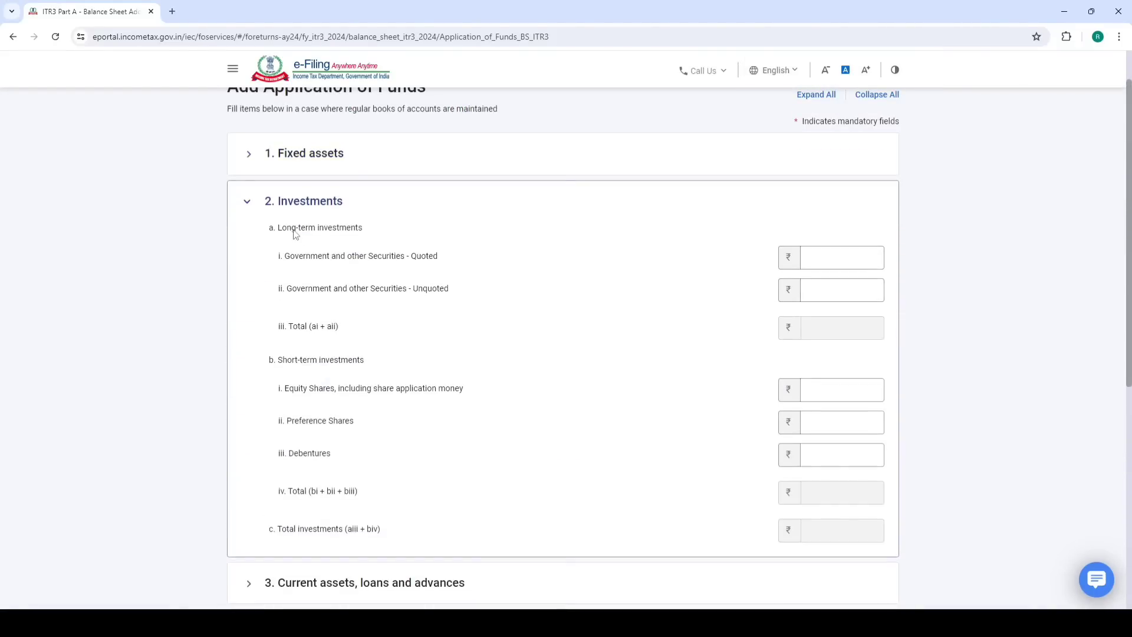
pyautogui.moveTo(279, 234); pyautogui.dragTo(363, 232)
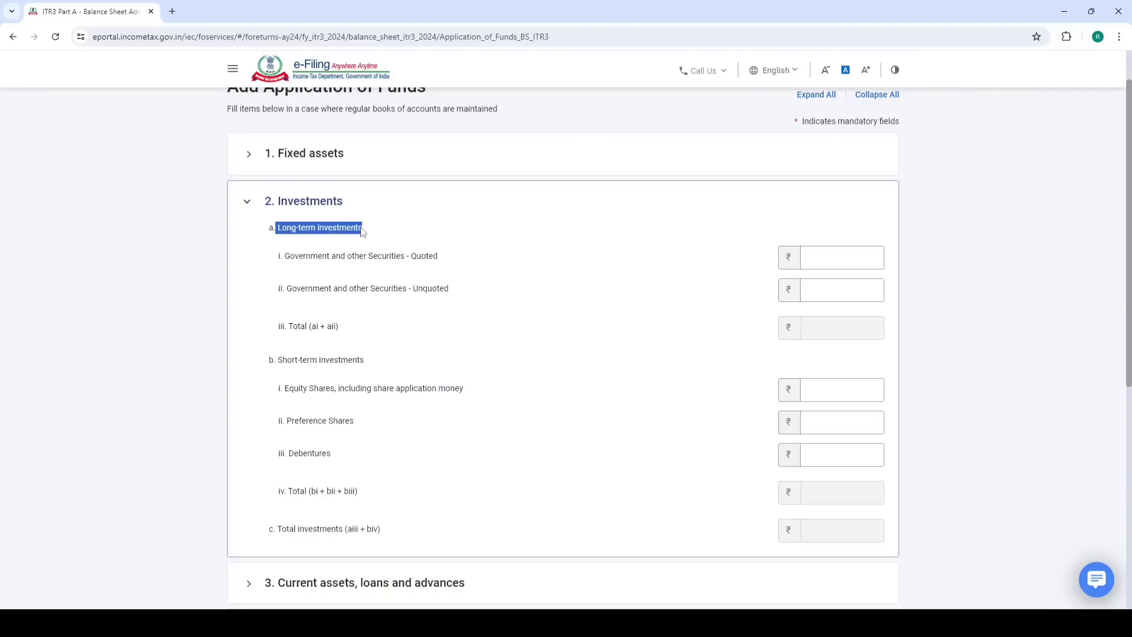
pyautogui.click(411, 221)
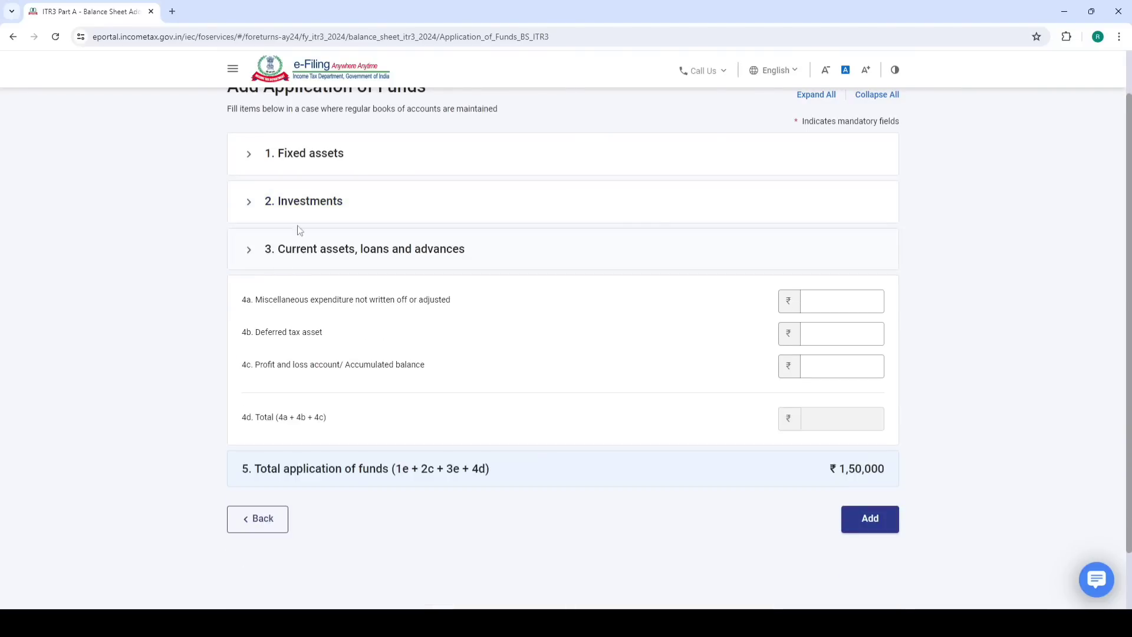
pyautogui.click(309, 214)
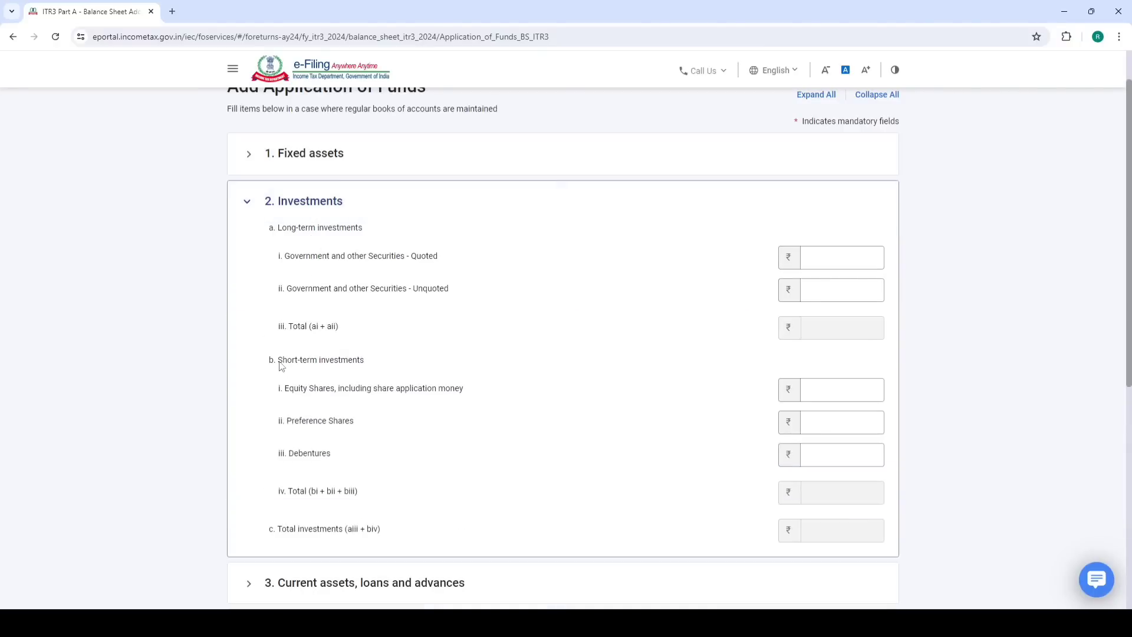
pyautogui.click(832, 396)
pyautogui.click(216, 569)
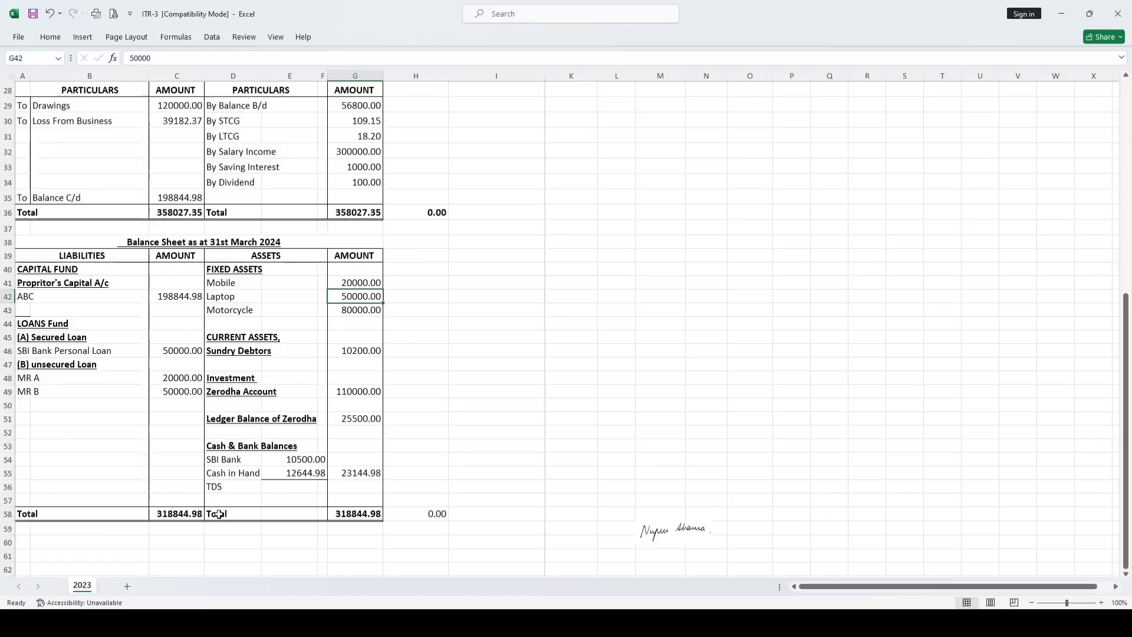
pyautogui.click(351, 392)
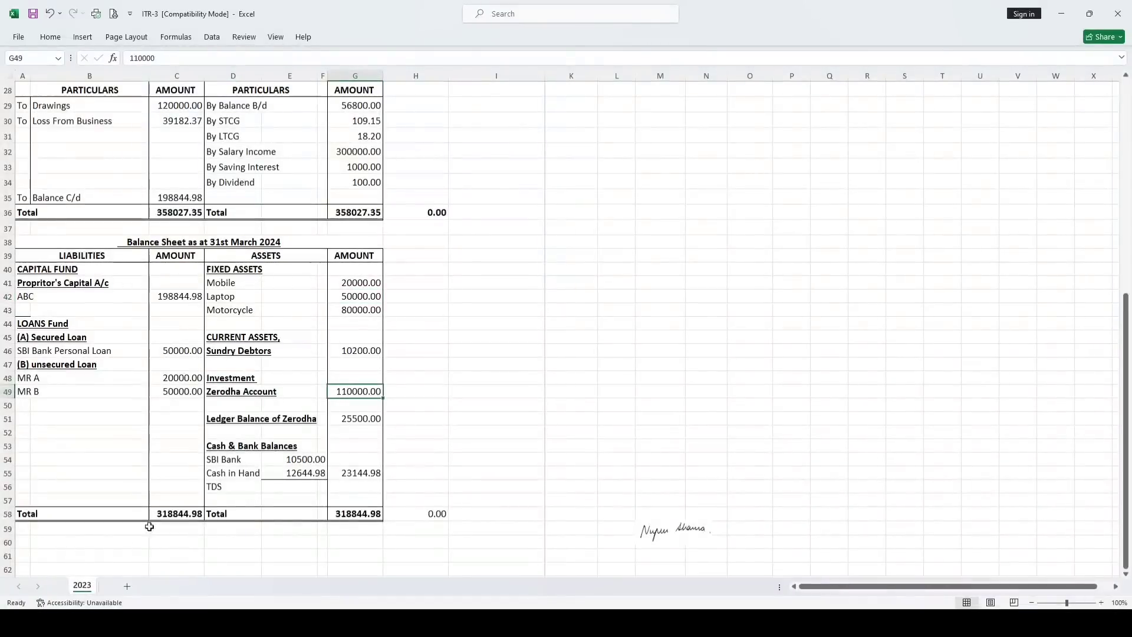
pyautogui.click(126, 622)
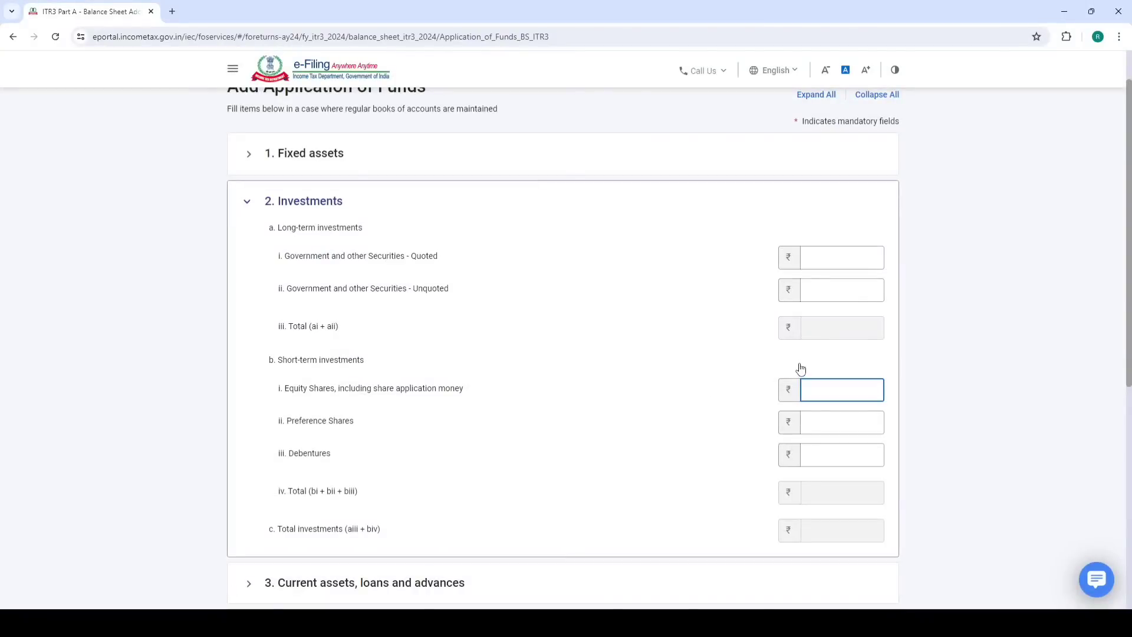
pyautogui.click(708, 372)
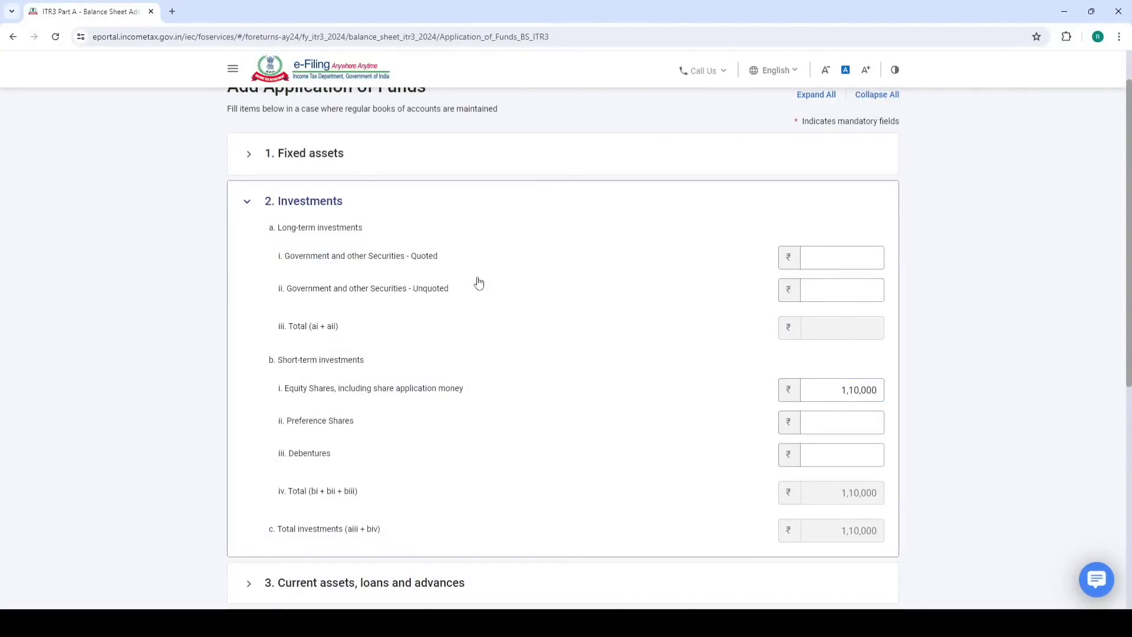
# Under Current assets, enter Sundry Debtors of 10,200 checked against the workbook
pyautogui.scroll(-3, 478, 283)
pyautogui.click(406, 413)
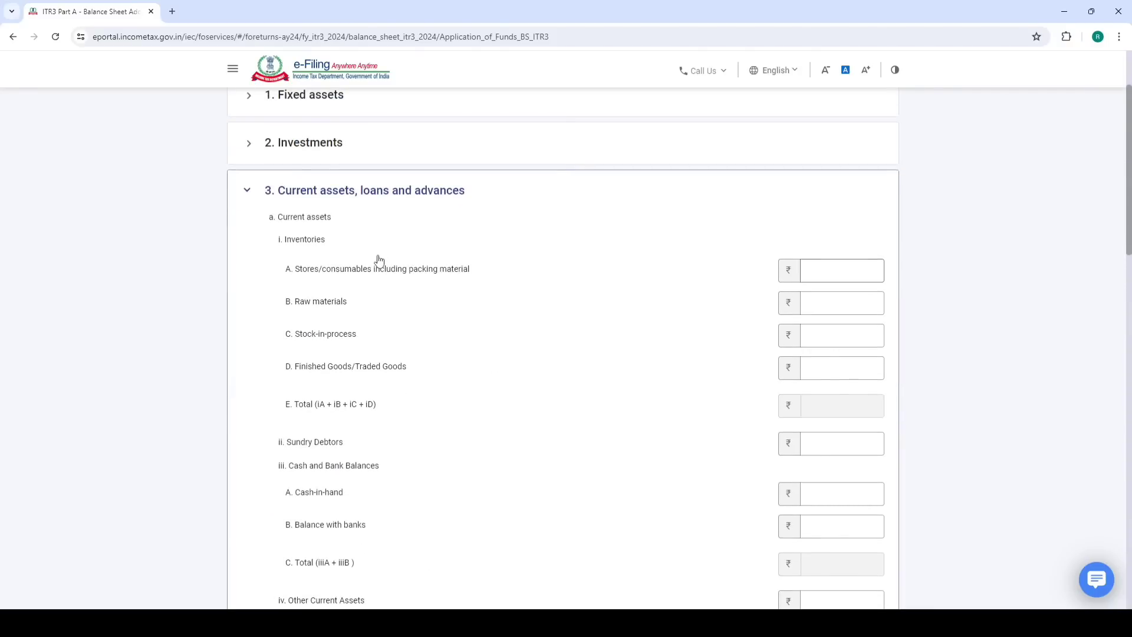
pyautogui.scroll(-2, 374, 259)
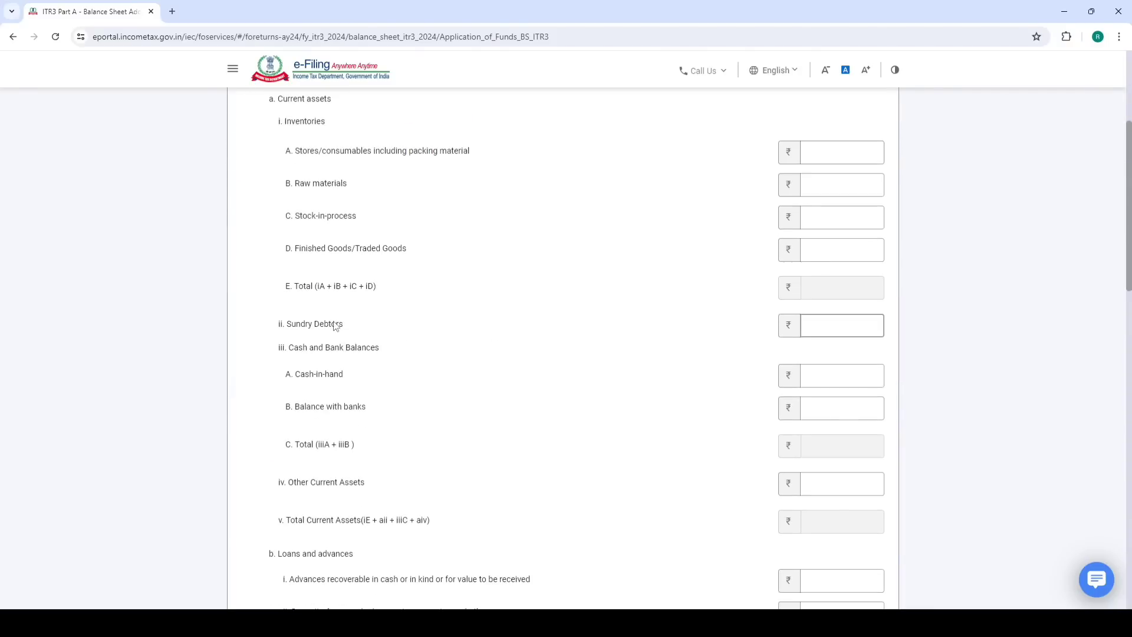
pyautogui.click(867, 328)
pyautogui.click(176, 623)
pyautogui.click(212, 580)
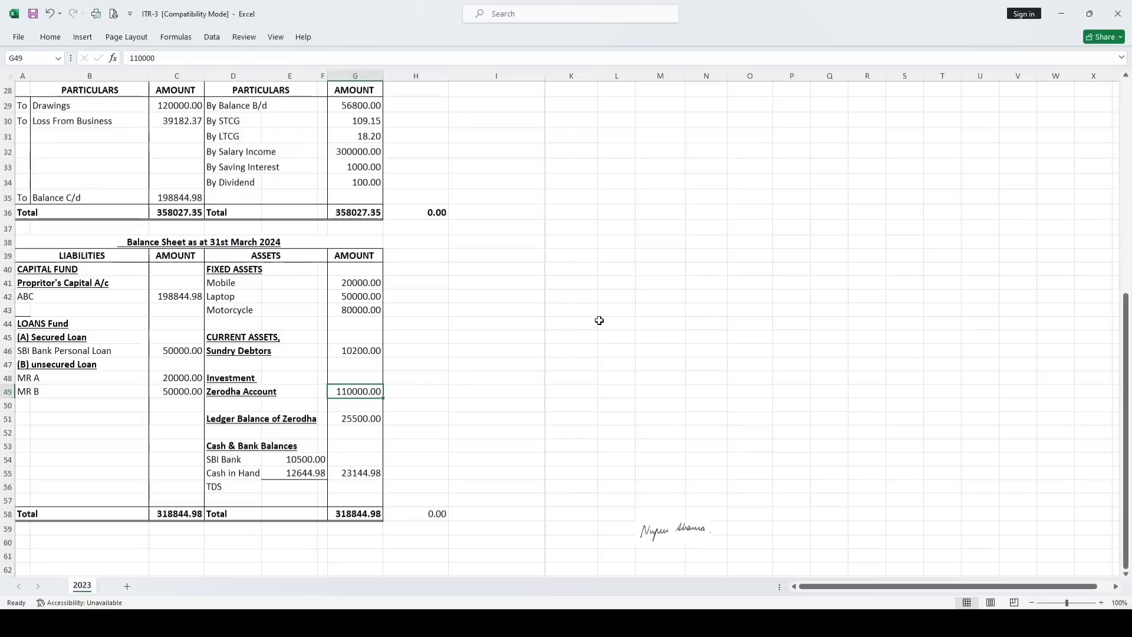
pyautogui.click(354, 350)
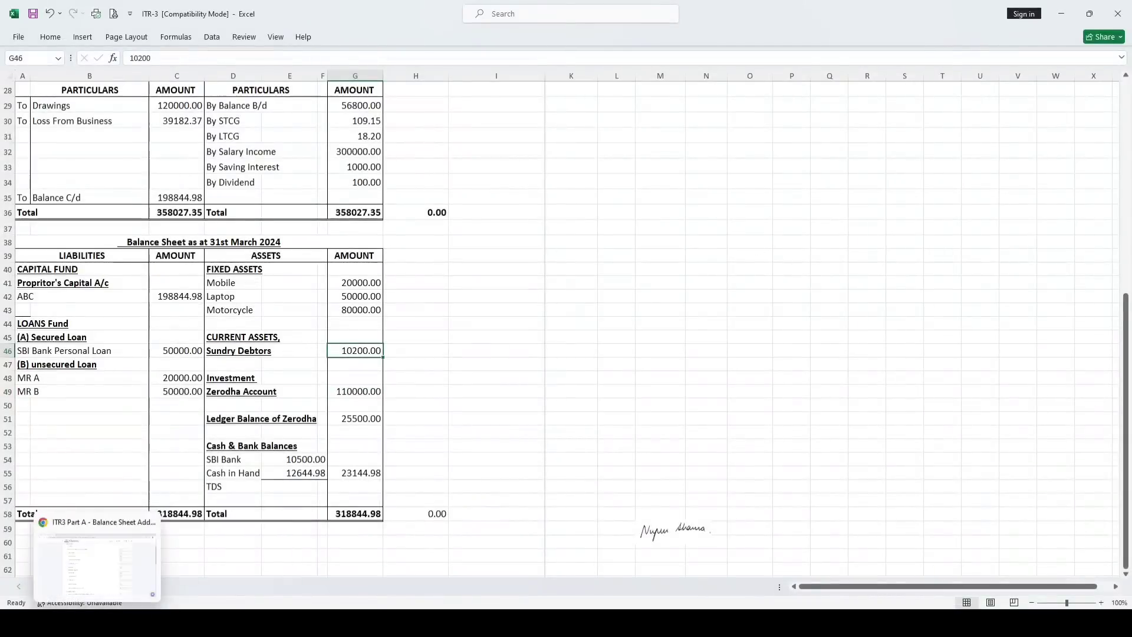
pyautogui.click(93, 623)
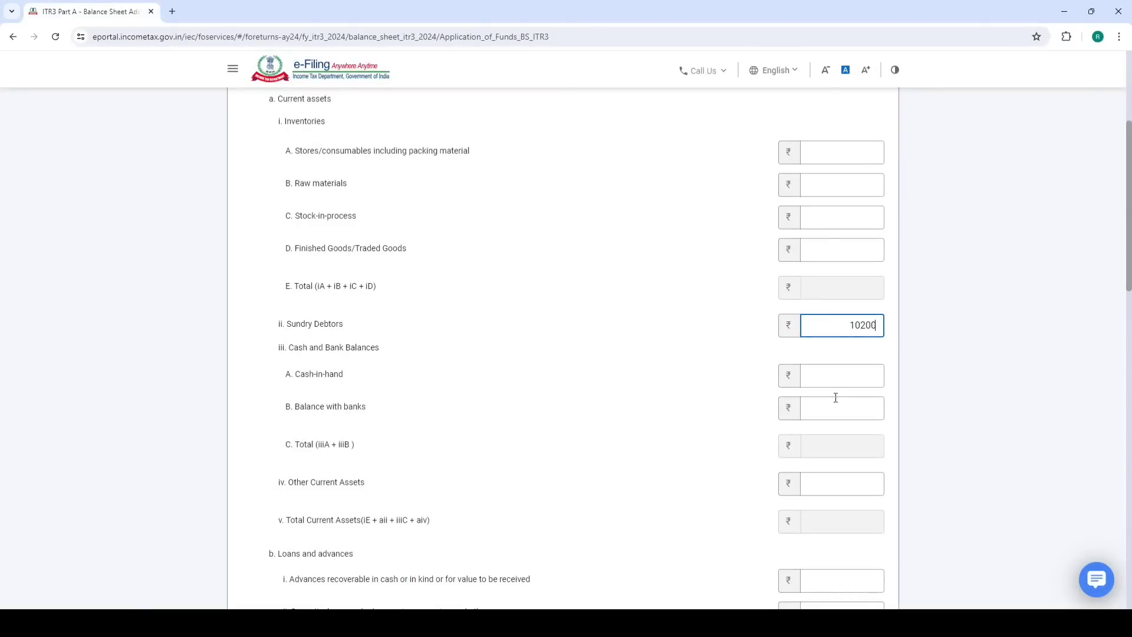
pyautogui.click(677, 370)
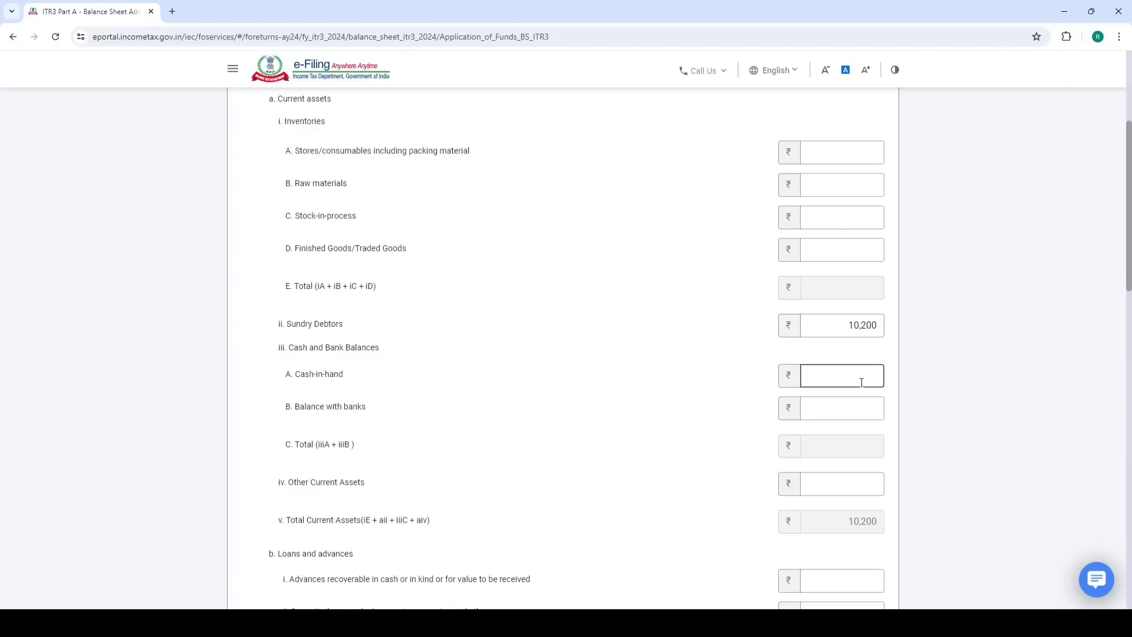
# Enter Cash-in-hand of 12,645 and Balance with banks of 10,500
pyautogui.click(236, 560)
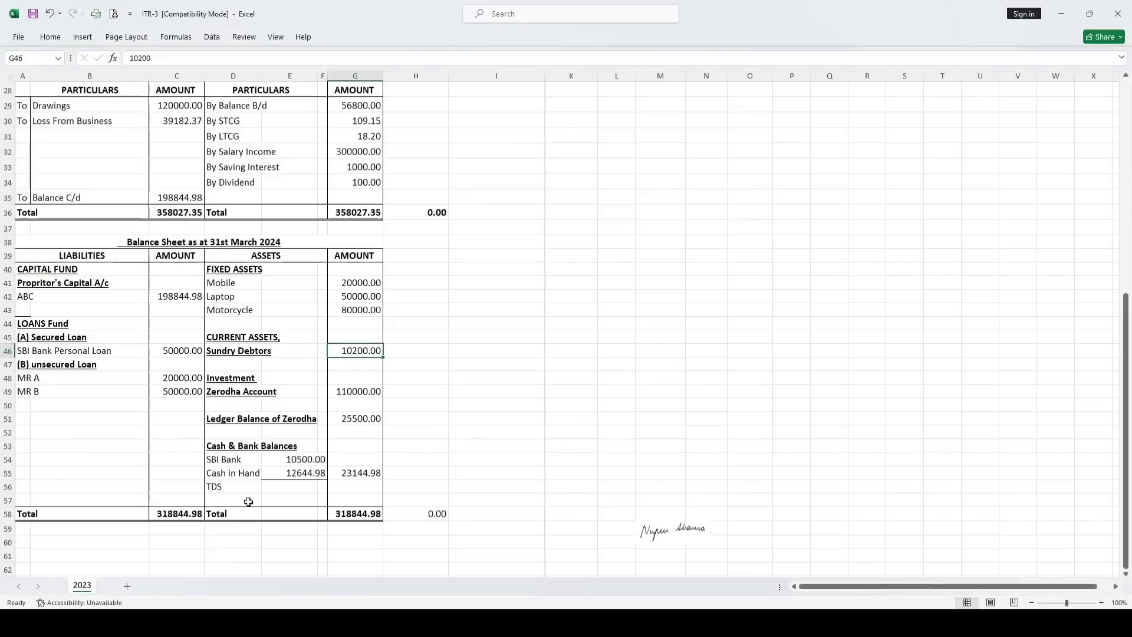
pyautogui.click(295, 478)
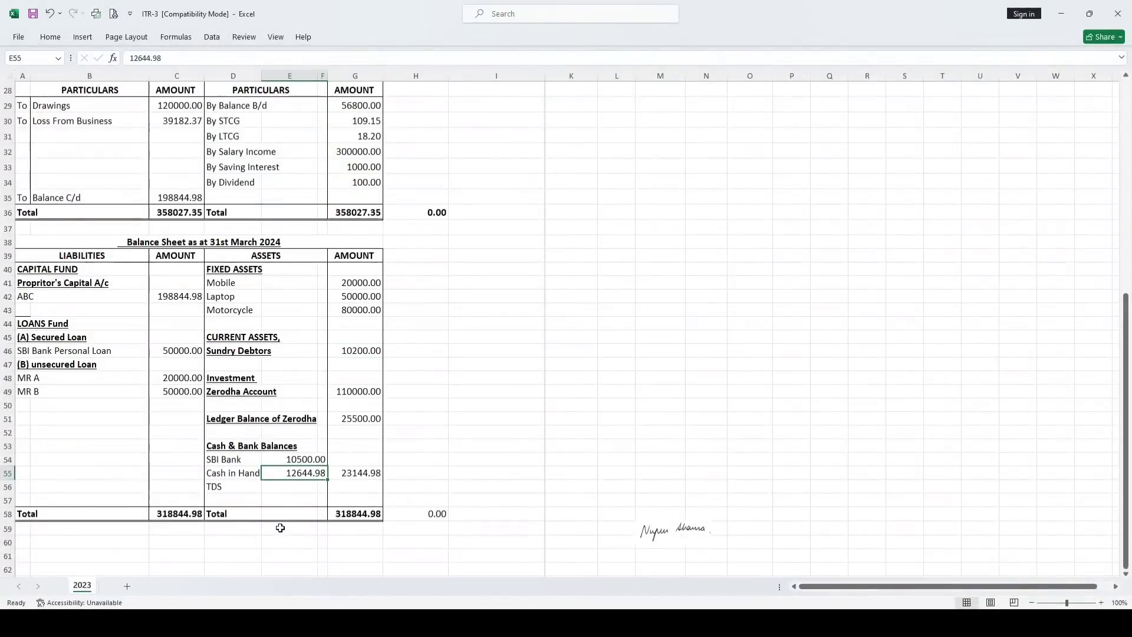
pyautogui.click(127, 622)
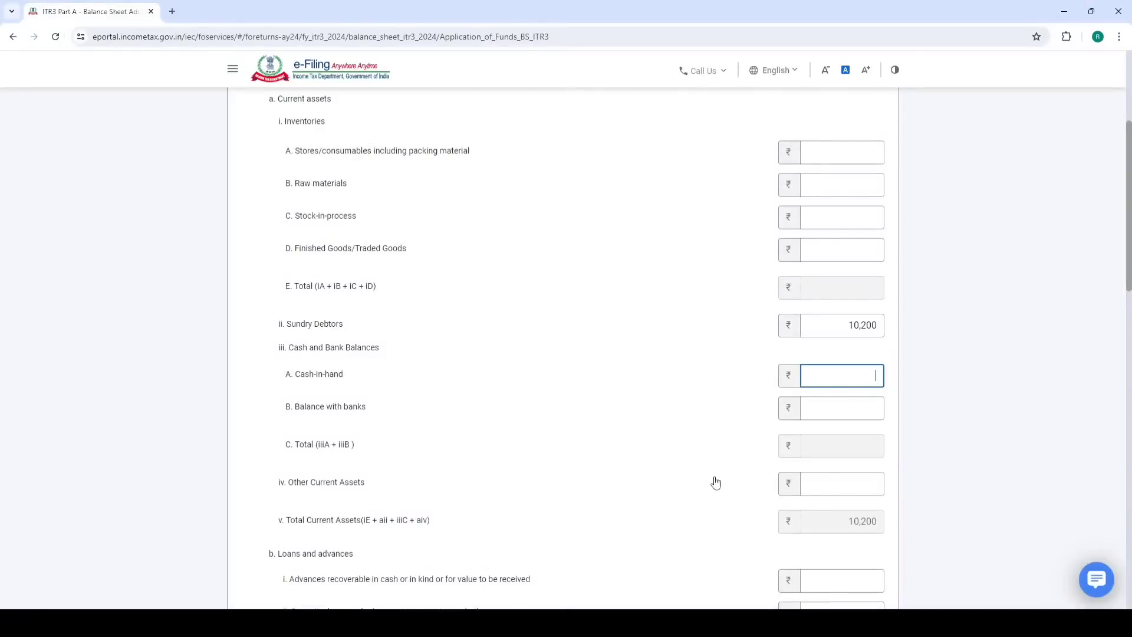
pyautogui.click(701, 484)
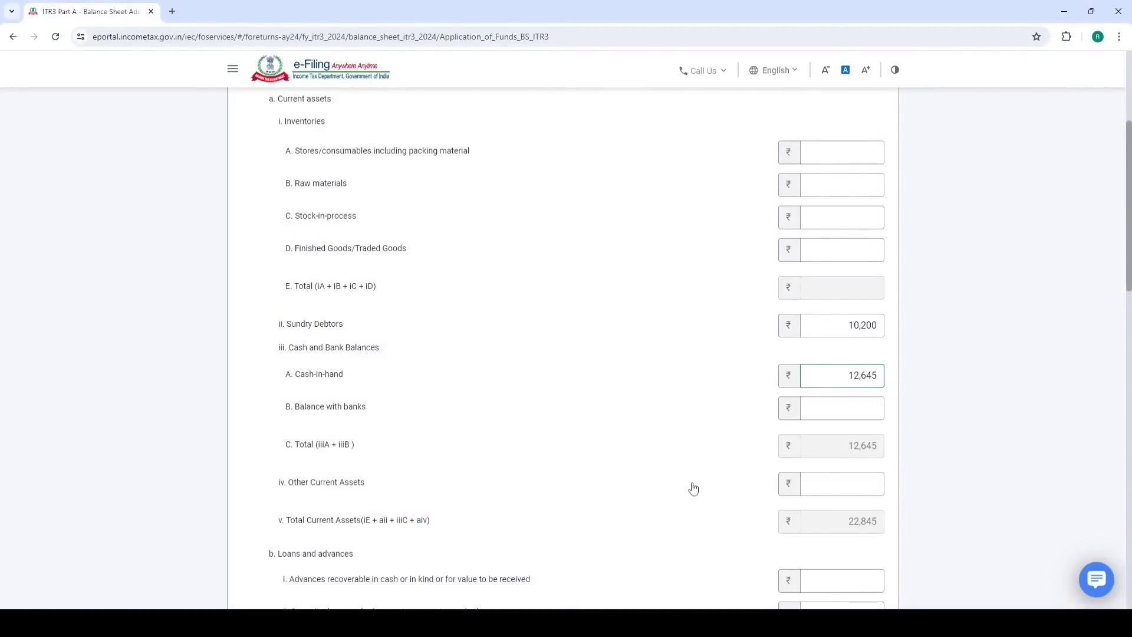
pyautogui.click(856, 411)
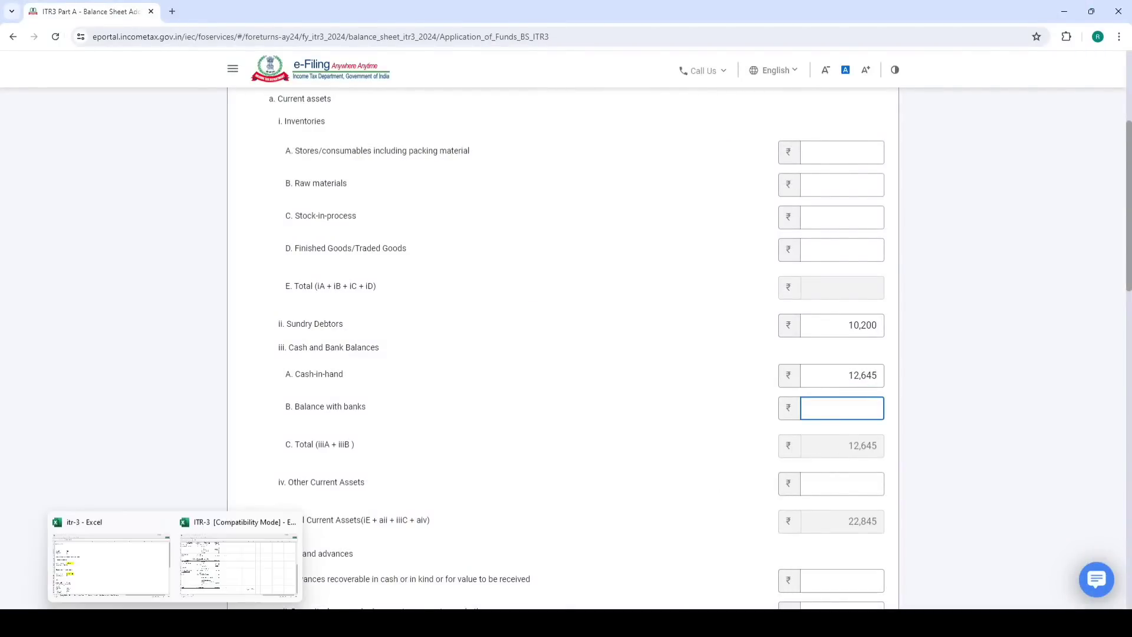
pyautogui.click(175, 622)
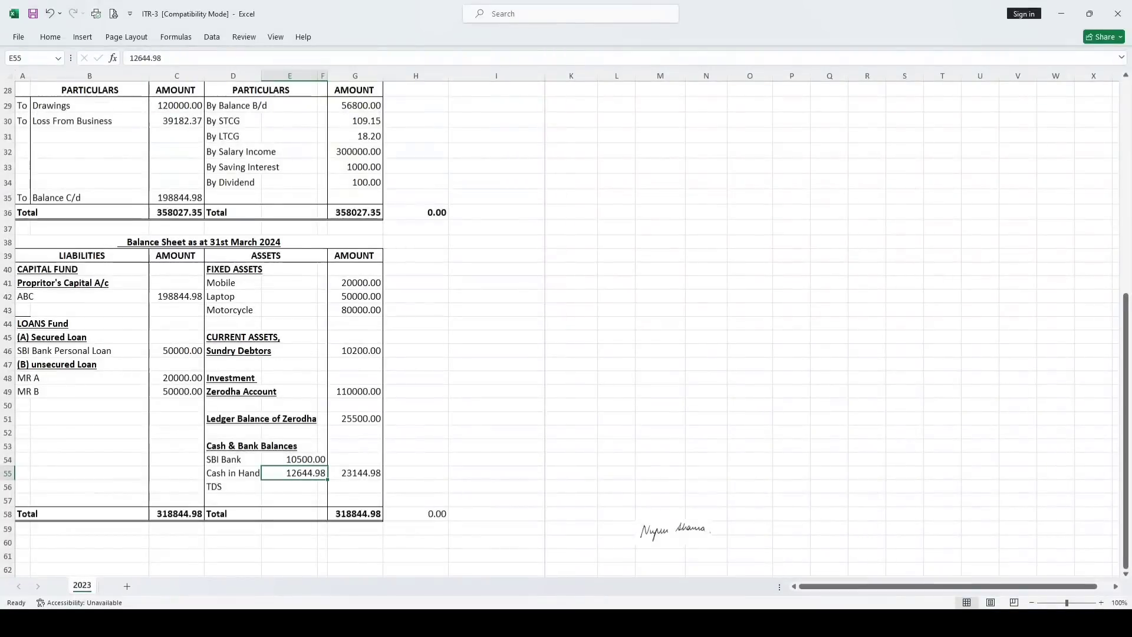
pyautogui.click(126, 622)
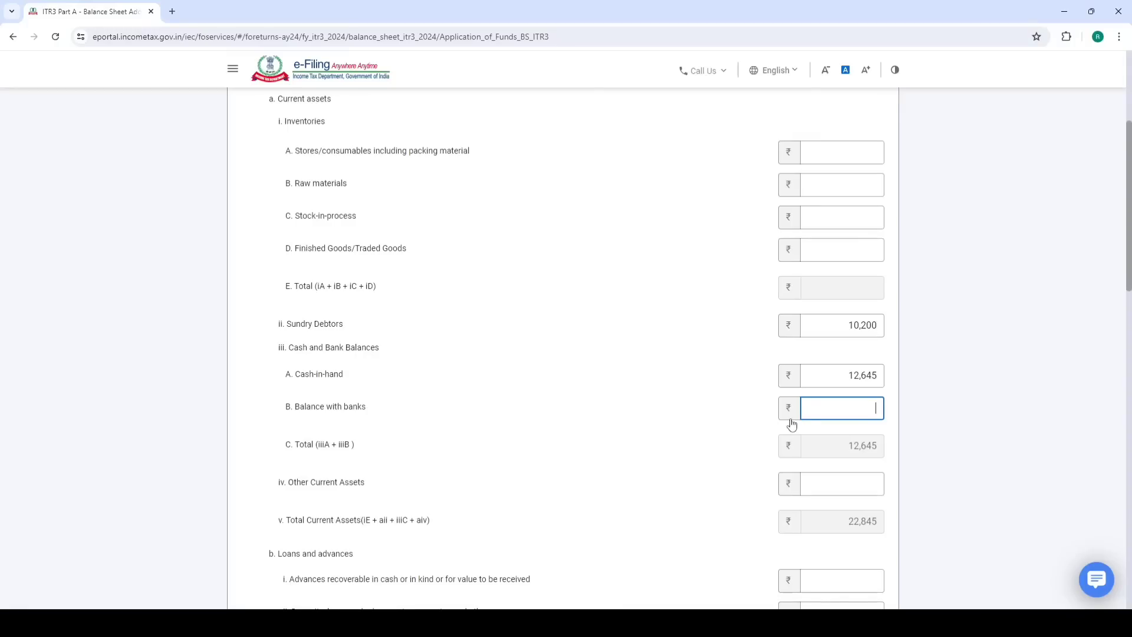
pyautogui.click(639, 452)
# Recheck the workbook figures, fill Other Current Assets, and save Application of Funds at ₹3,18,845
pyautogui.click(176, 622)
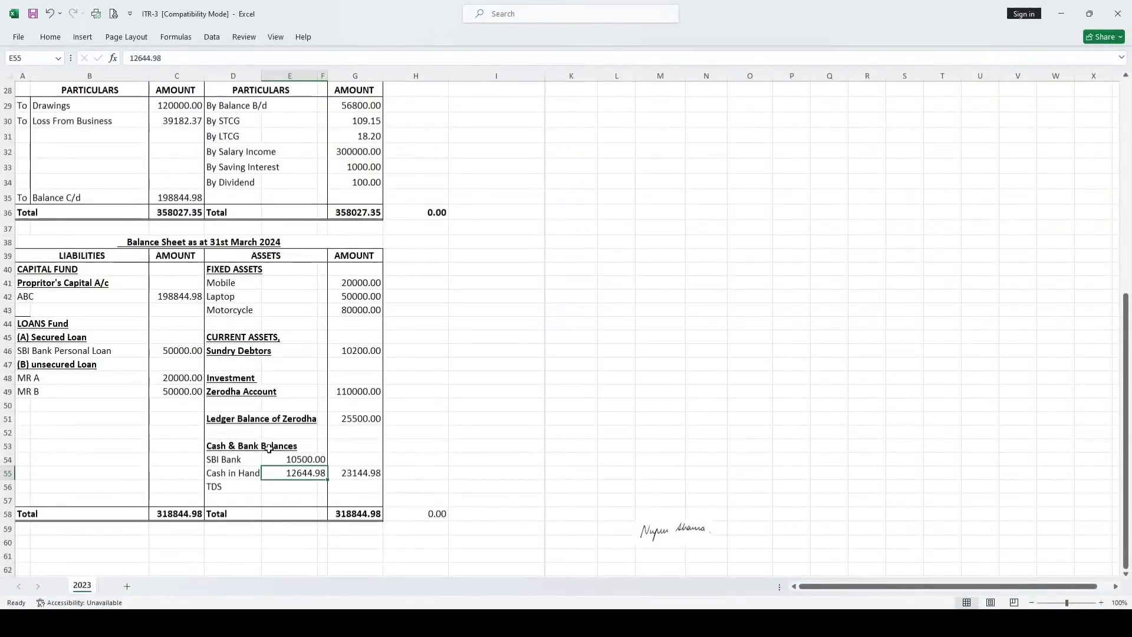
pyautogui.click(164, 300)
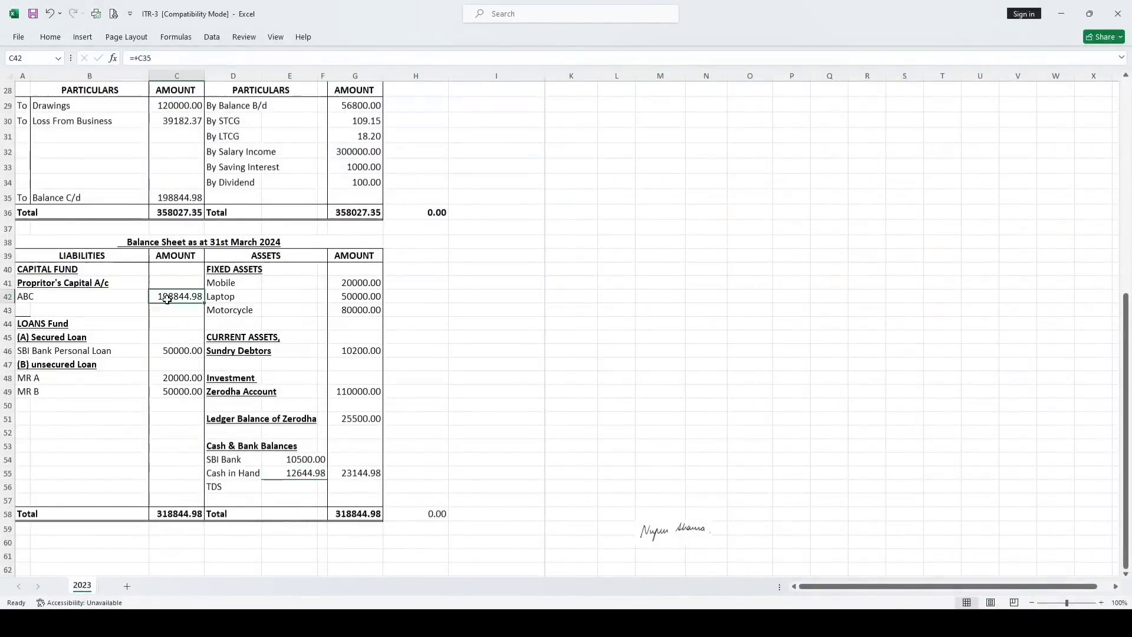
pyautogui.click(273, 475)
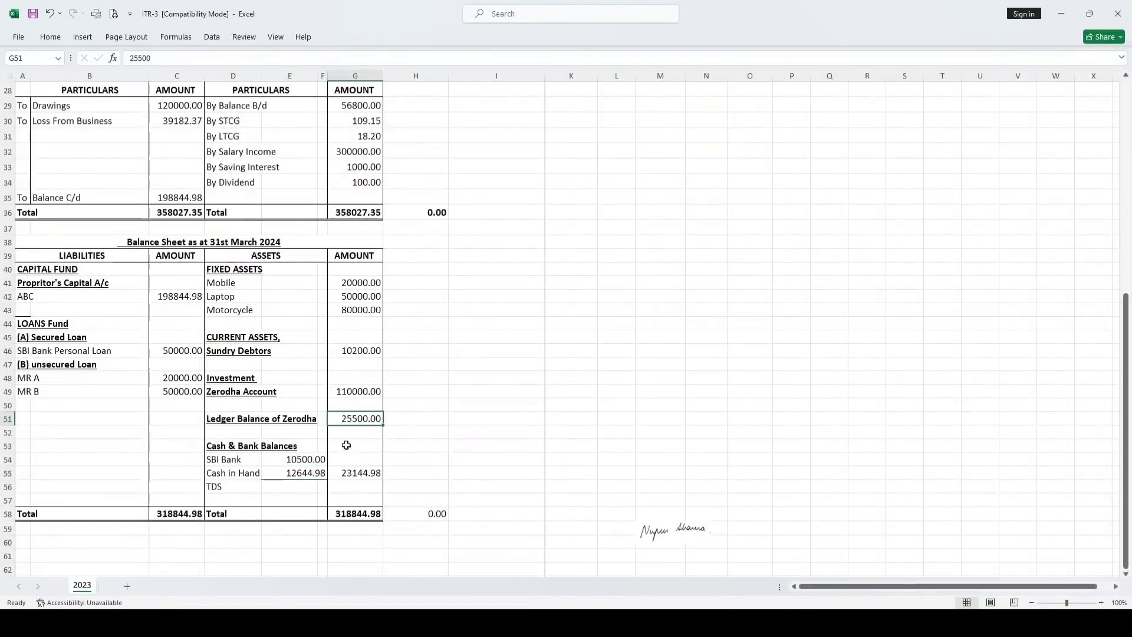
pyautogui.click(285, 421)
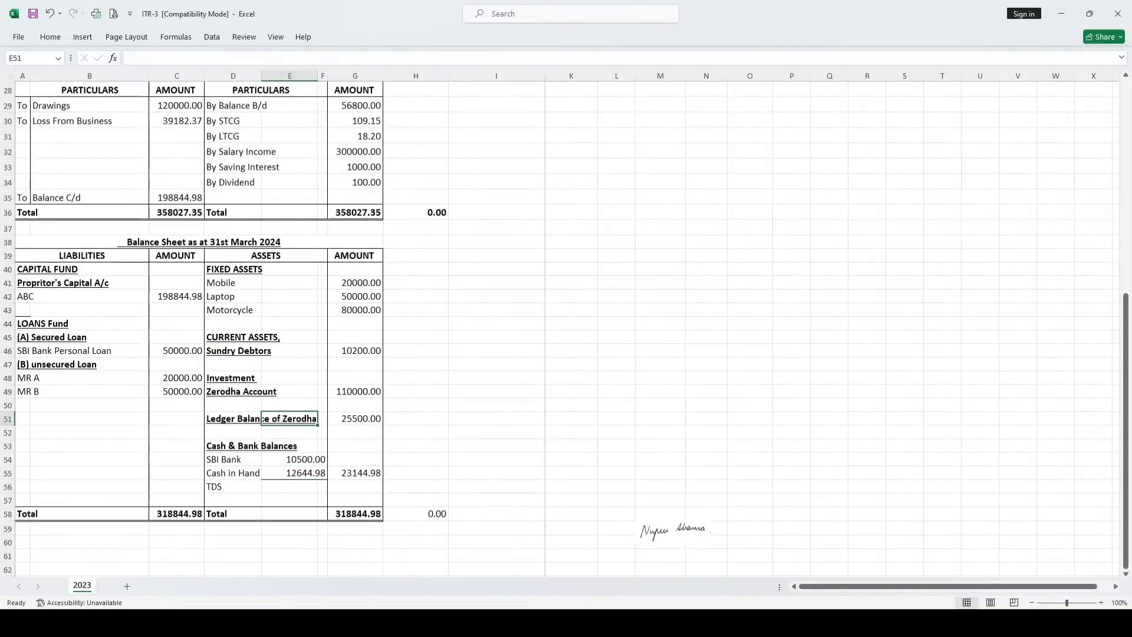
pyautogui.hotkey('alt', 'Tab')
pyautogui.scroll(-3, 440, 424)
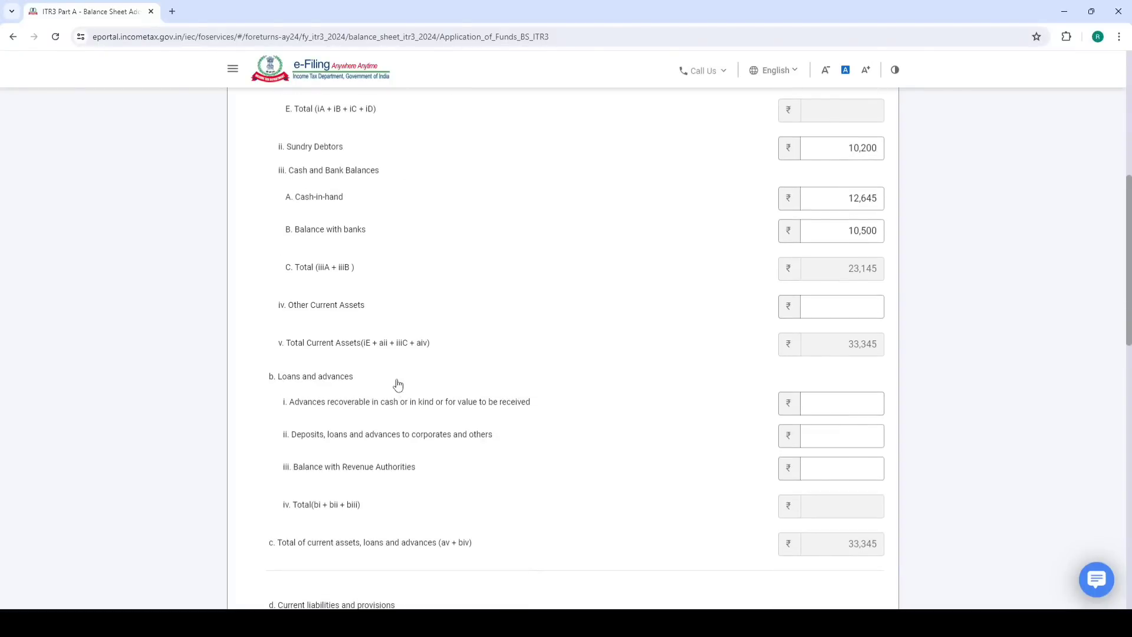
pyautogui.click(820, 303)
pyautogui.scroll(-10, 413, 330)
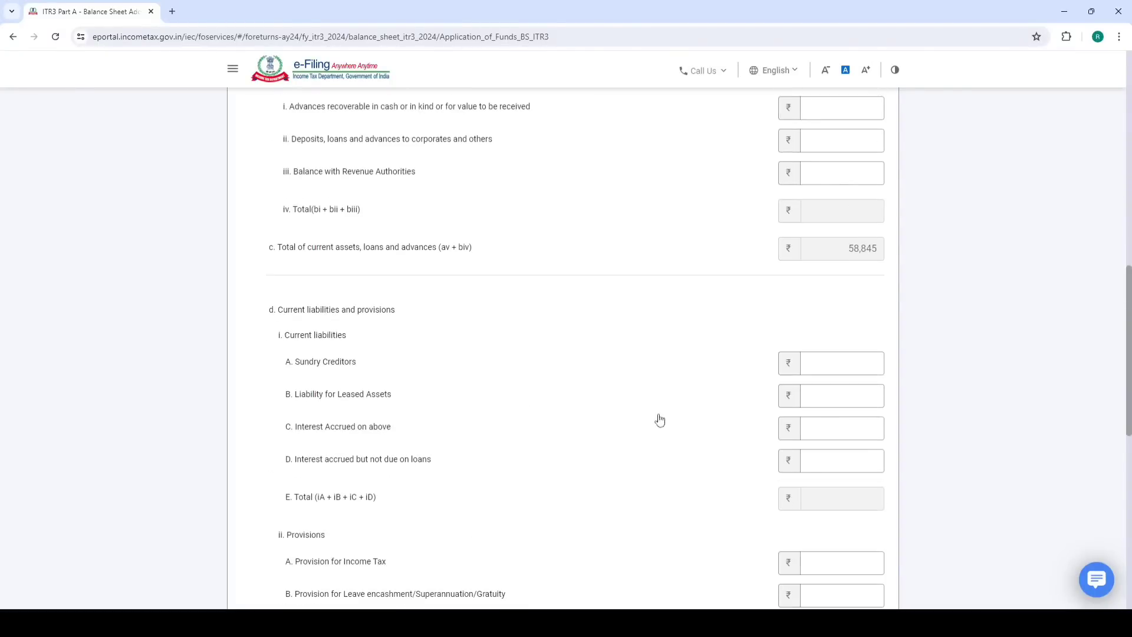
pyautogui.scroll(1, 788, 463)
pyautogui.scroll(-5, 793, 495)
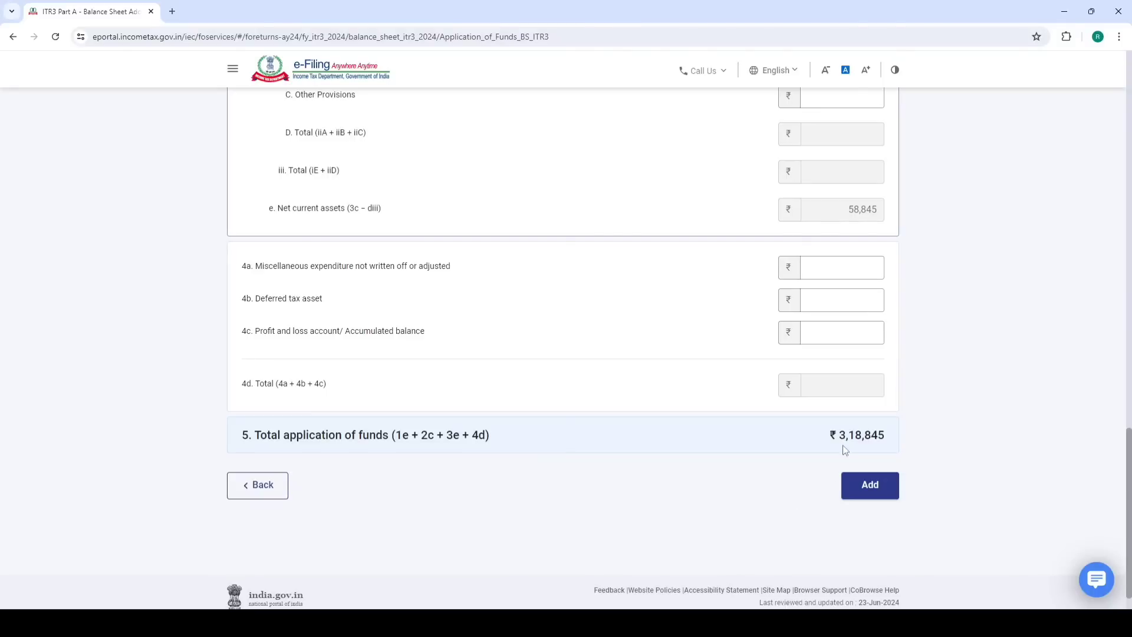
pyautogui.click(868, 485)
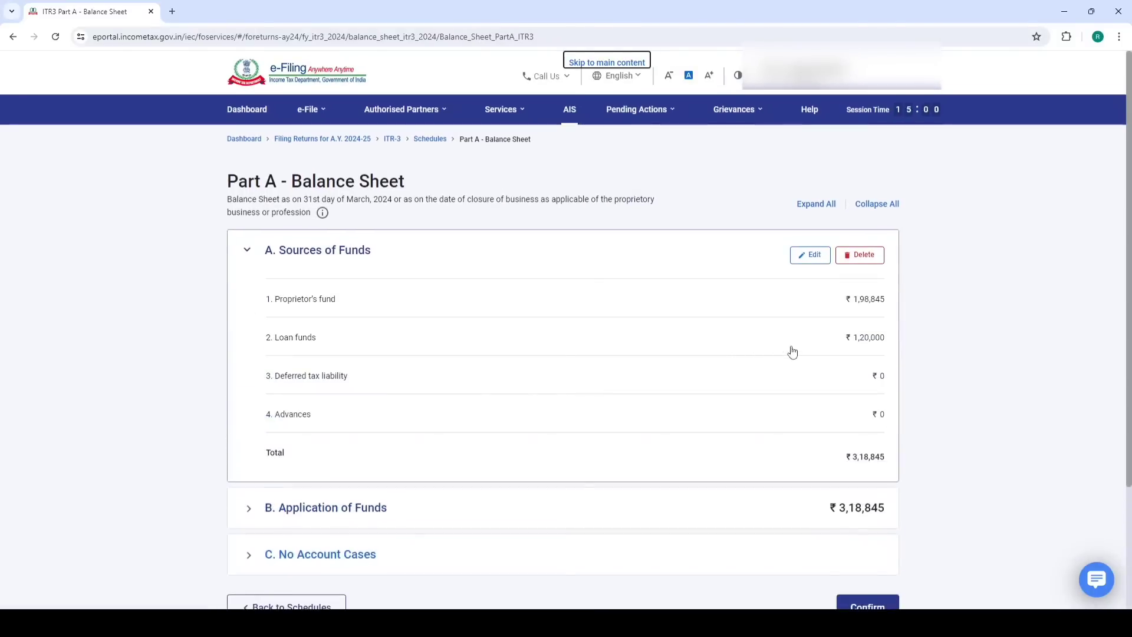
pyautogui.click(250, 257)
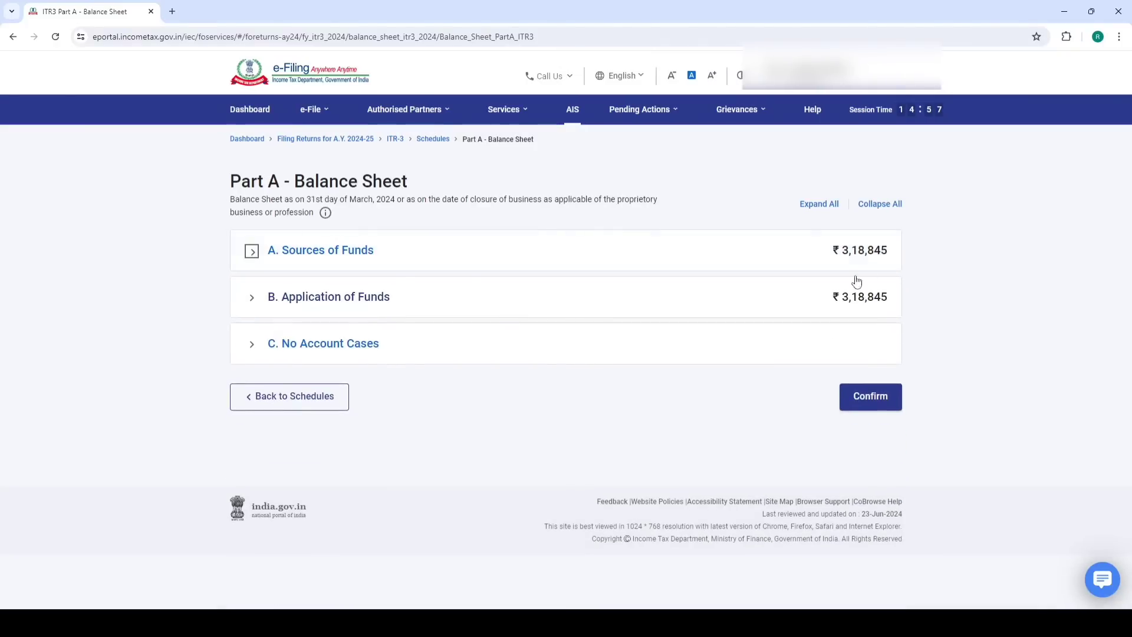
pyautogui.click(868, 399)
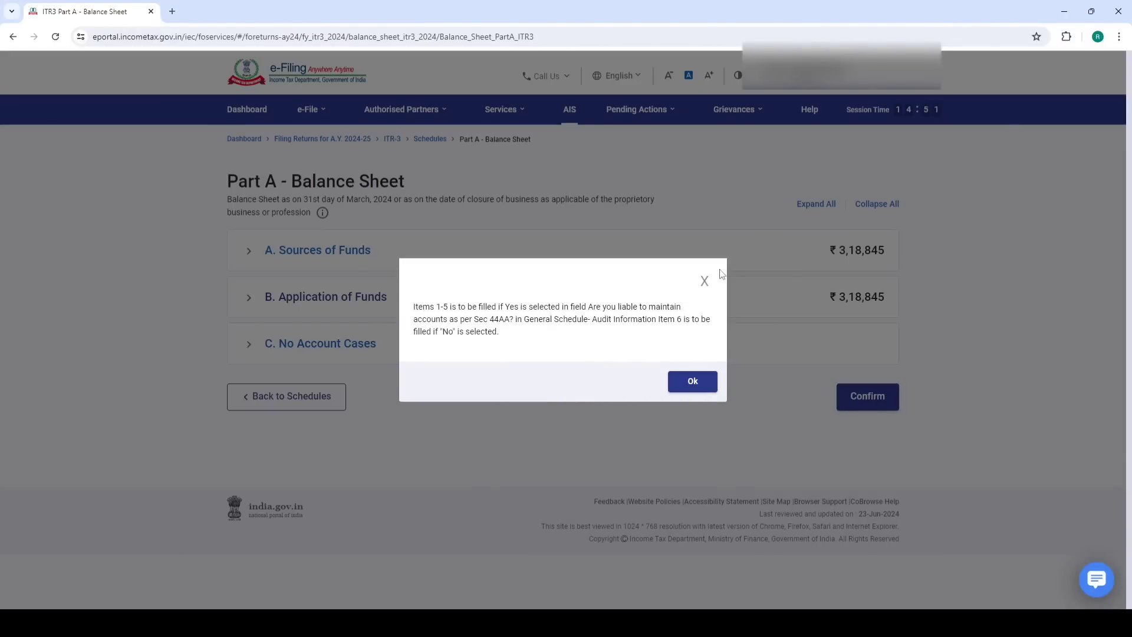
pyautogui.click(688, 394)
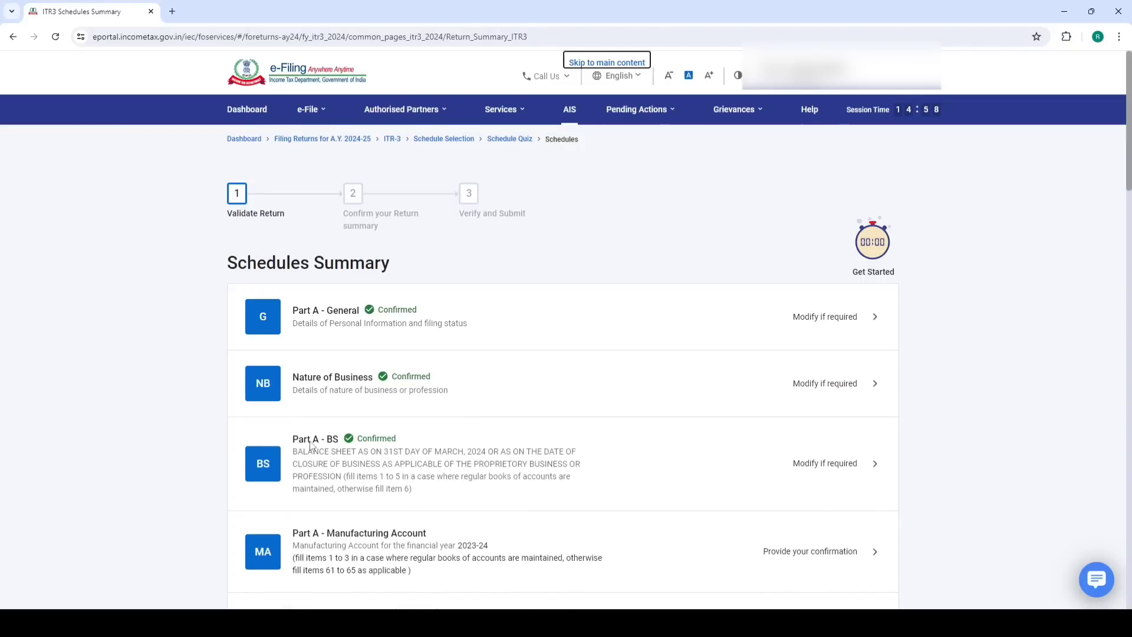
pyautogui.scroll(-4, 429, 374)
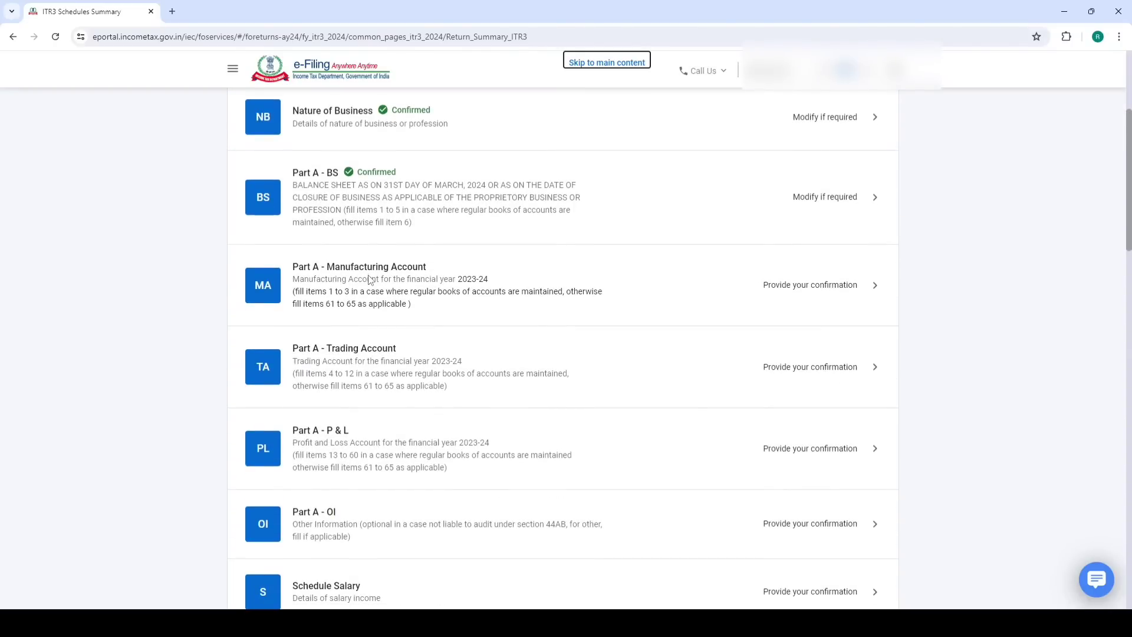
# Open Part A – Trading Account and expand item 12 Gross Profit to show the intraday turnover and income fields
pyautogui.click(373, 355)
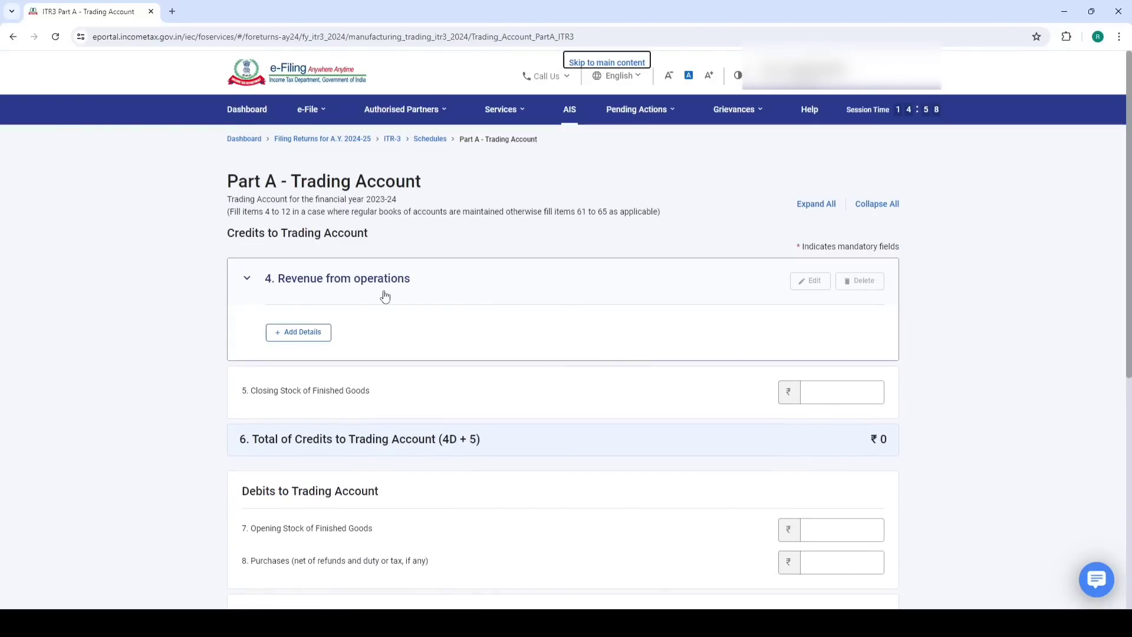
pyautogui.scroll(-7, 333, 296)
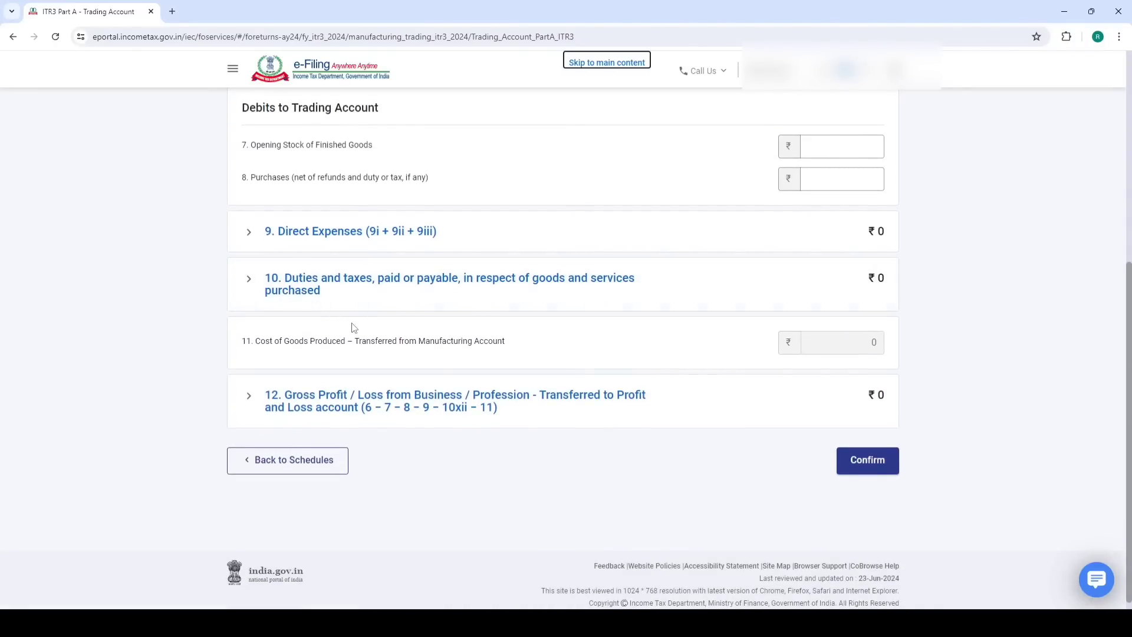
pyautogui.scroll(-1, 355, 318)
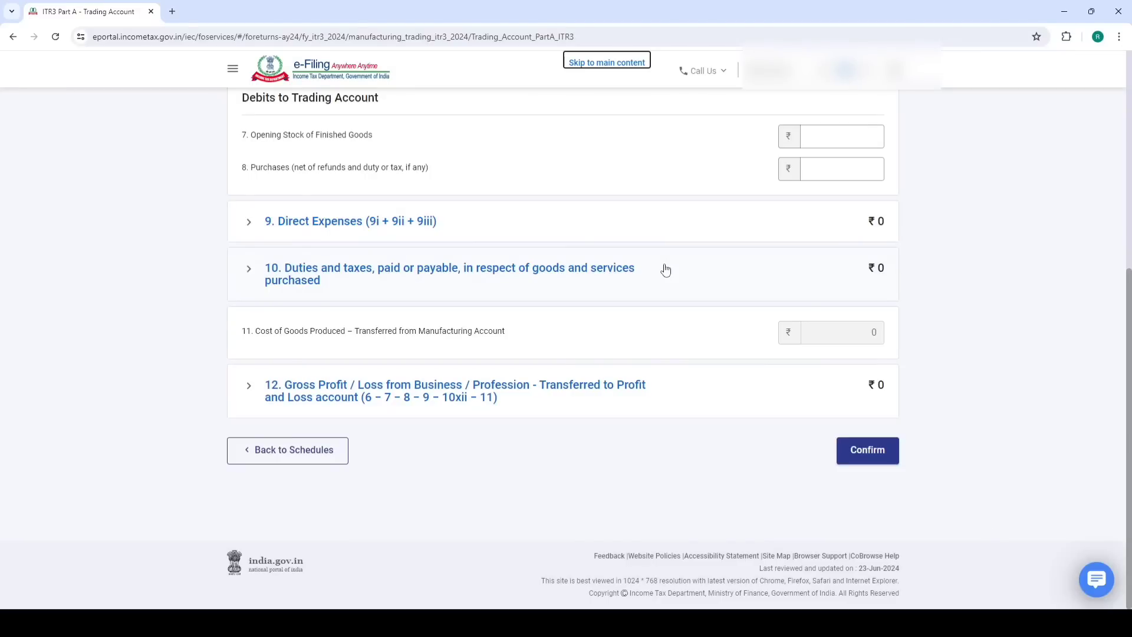
pyautogui.scroll(5, 511, 346)
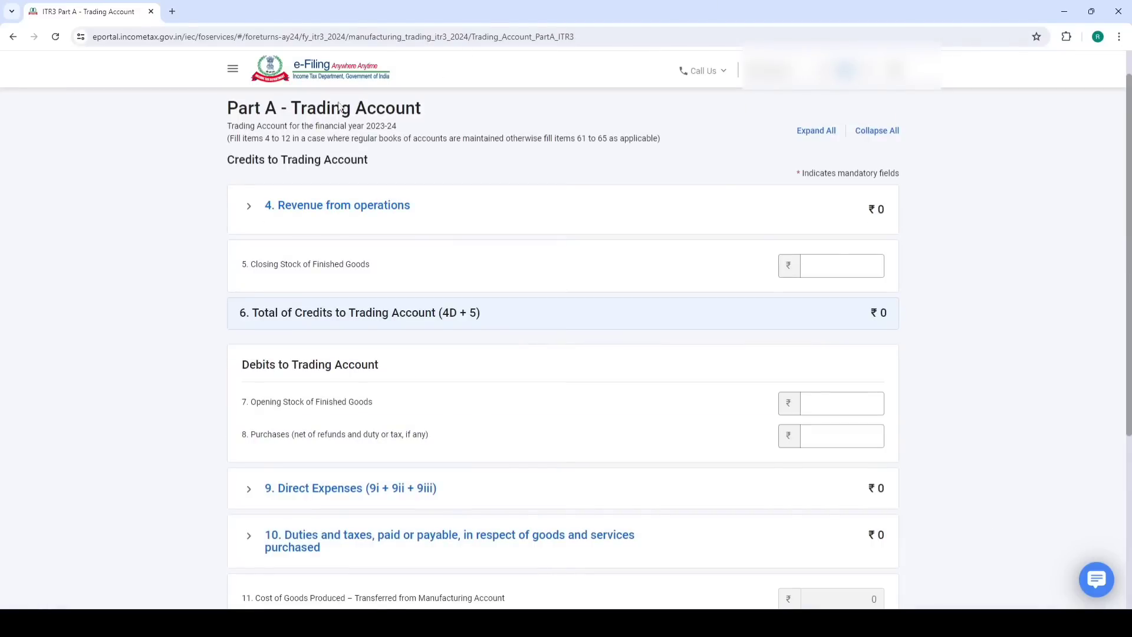
pyautogui.moveTo(294, 110); pyautogui.dragTo(460, 111)
pyautogui.scroll(-1, 455, 228)
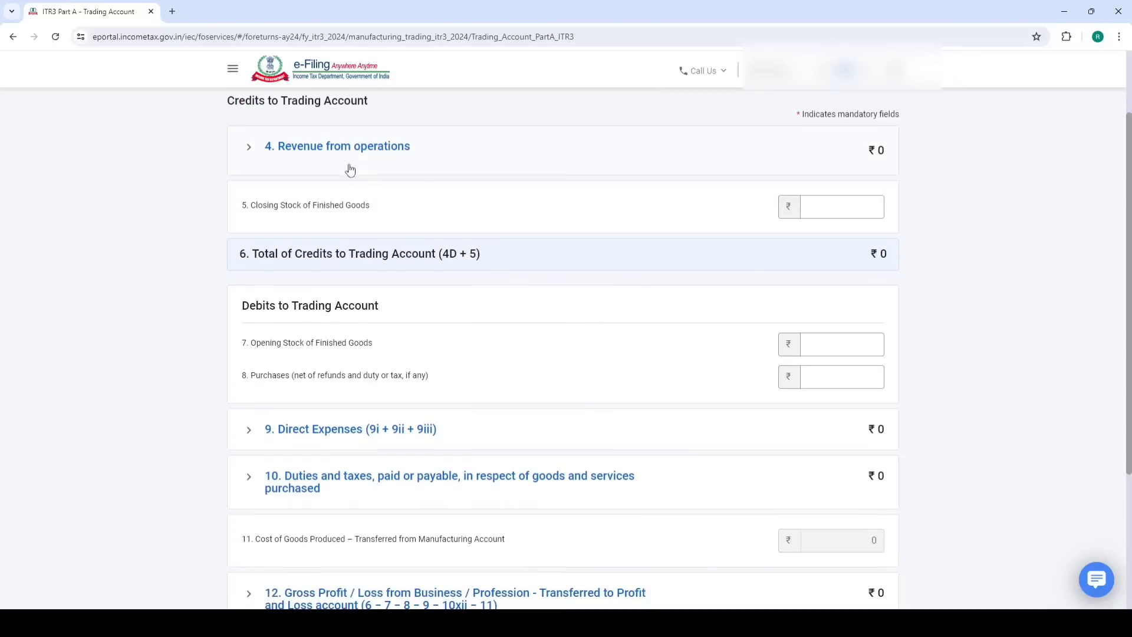
pyautogui.scroll(-4, 424, 169)
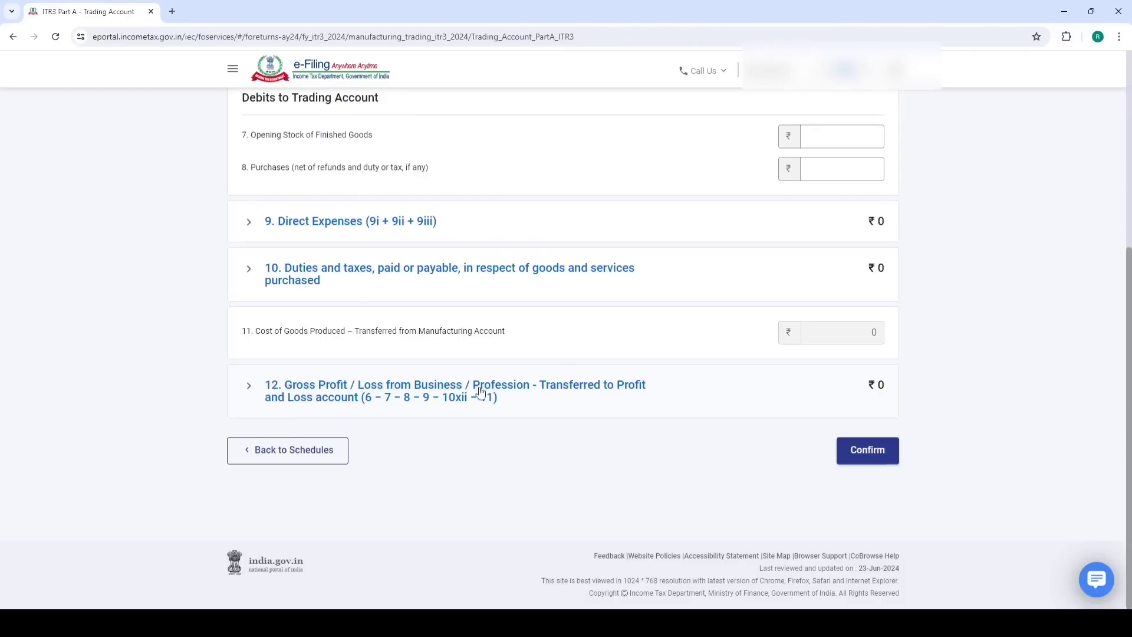
pyautogui.click(348, 403)
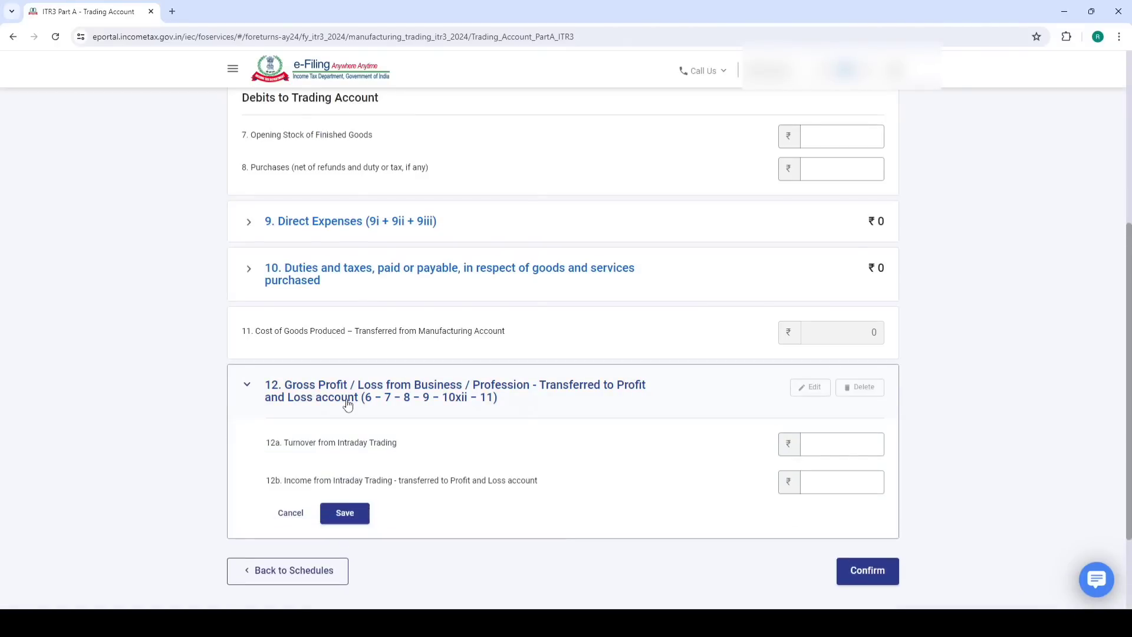
pyautogui.scroll(-2, 348, 403)
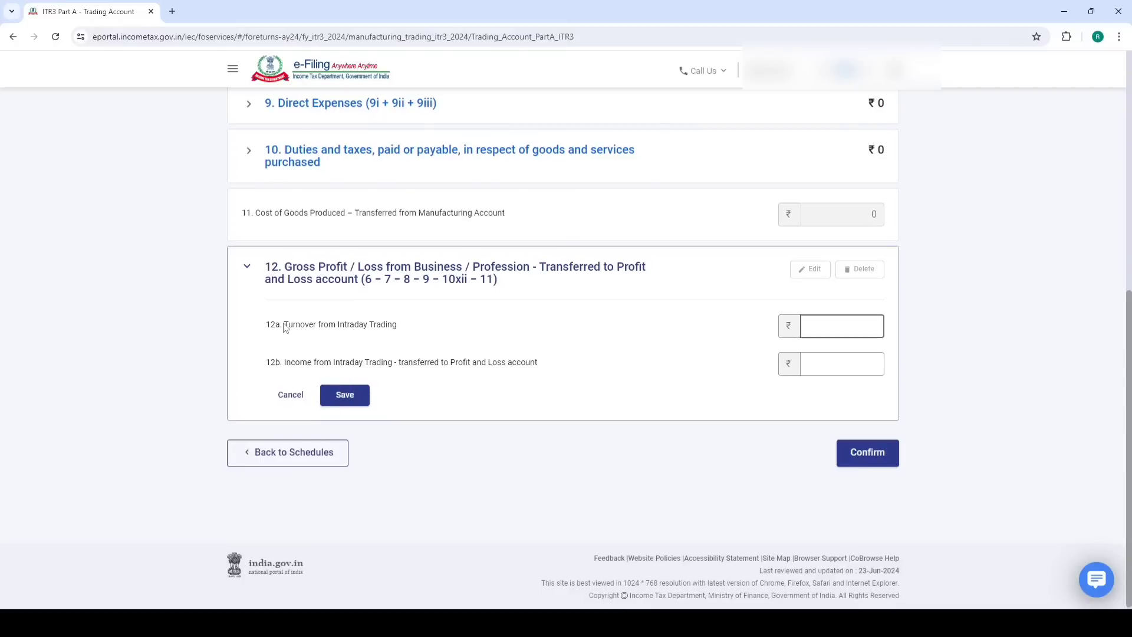
pyautogui.moveTo(283, 326); pyautogui.dragTo(405, 328)
pyautogui.press('Tab')
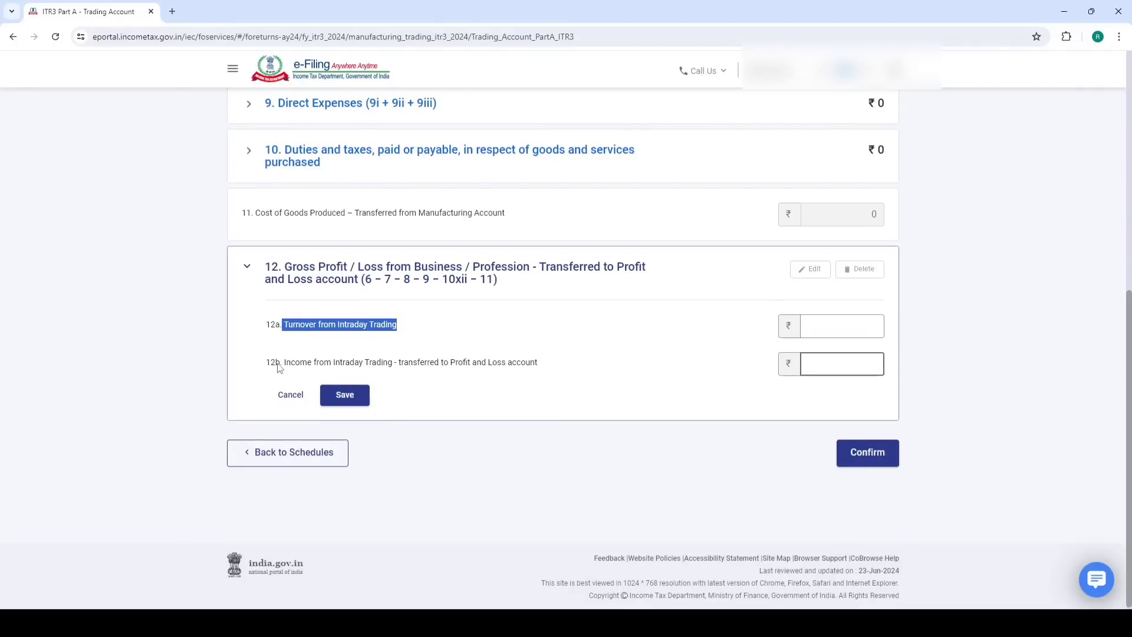
pyautogui.moveTo(283, 364); pyautogui.dragTo(592, 345)
pyautogui.click(592, 345)
# In the broker workbook's Equity sheet, find intraday turnover 531.22 and profit 520.38
pyautogui.moveTo(177, 624)
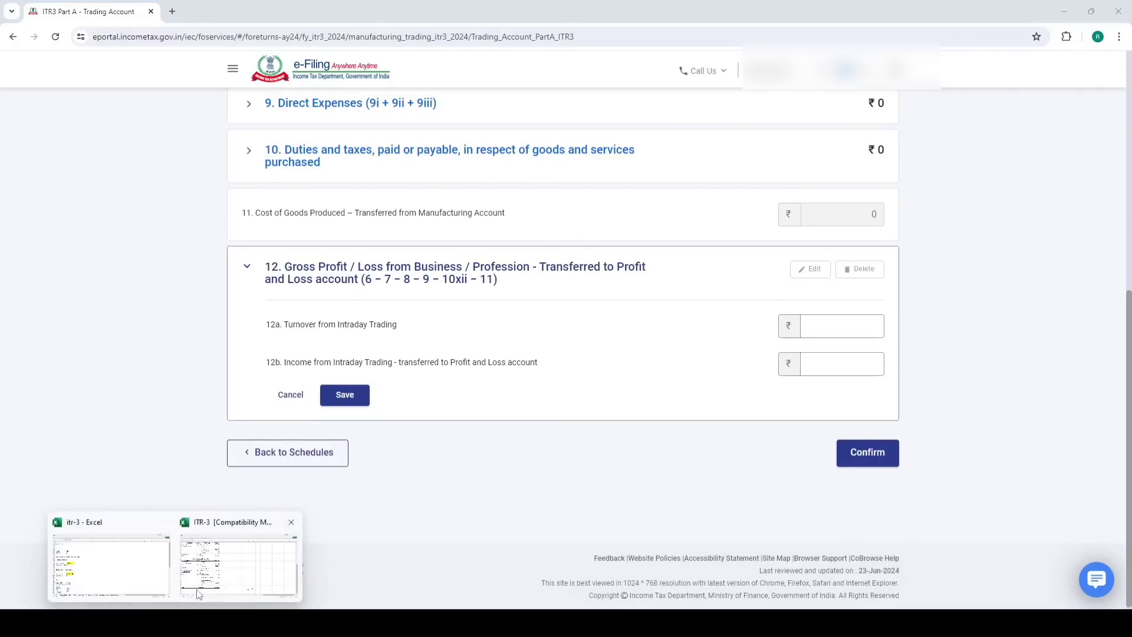
pyautogui.click(215, 575)
pyautogui.scroll(9, 215, 454)
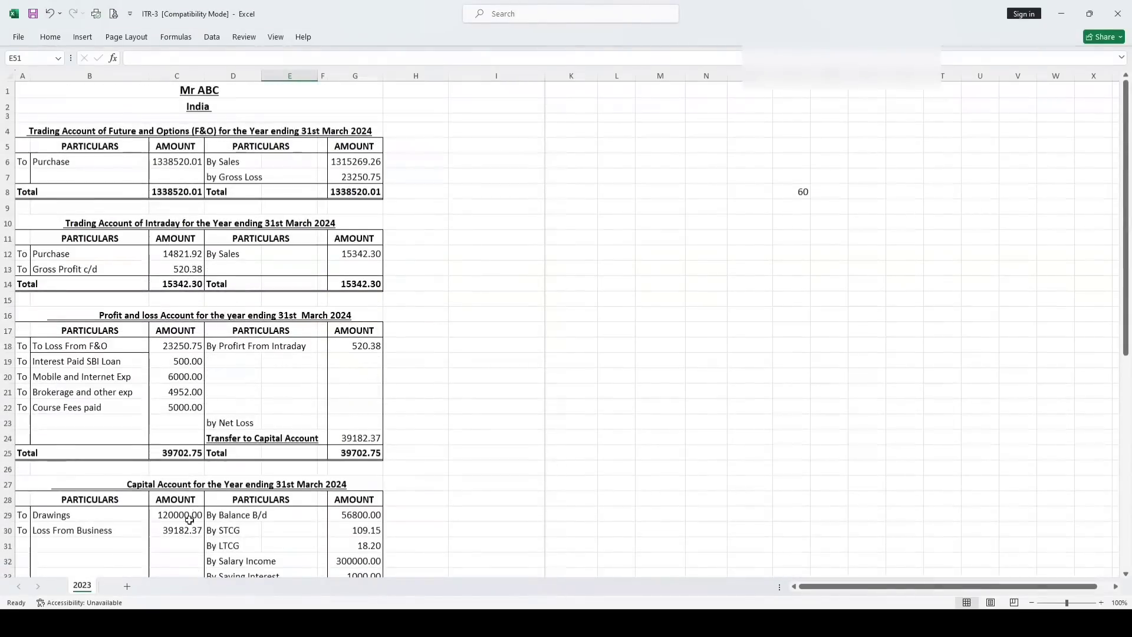
pyautogui.click(130, 572)
pyautogui.scroll(-4, 223, 397)
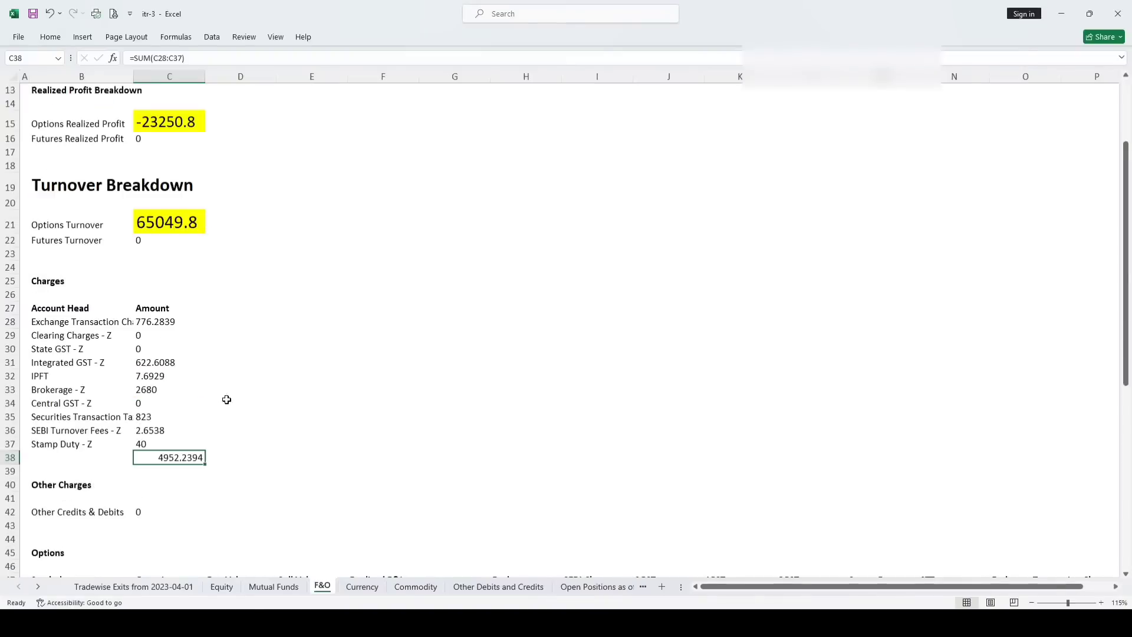
pyautogui.click(221, 587)
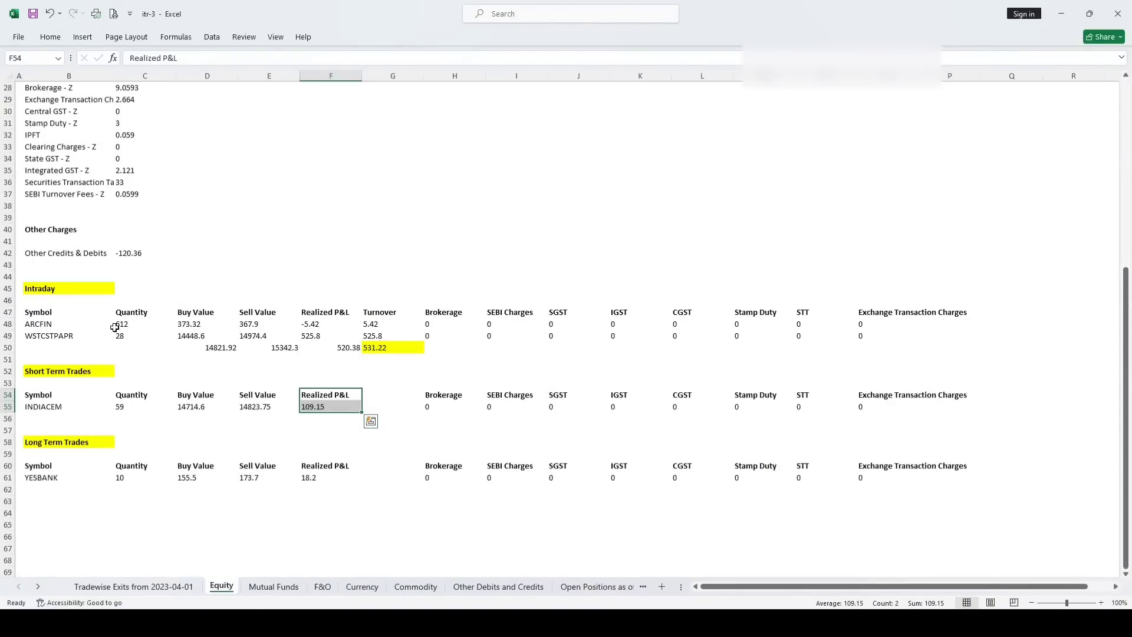
pyautogui.click(42, 290)
pyautogui.scroll(3, 132, 283)
pyautogui.scroll(-2, 269, 363)
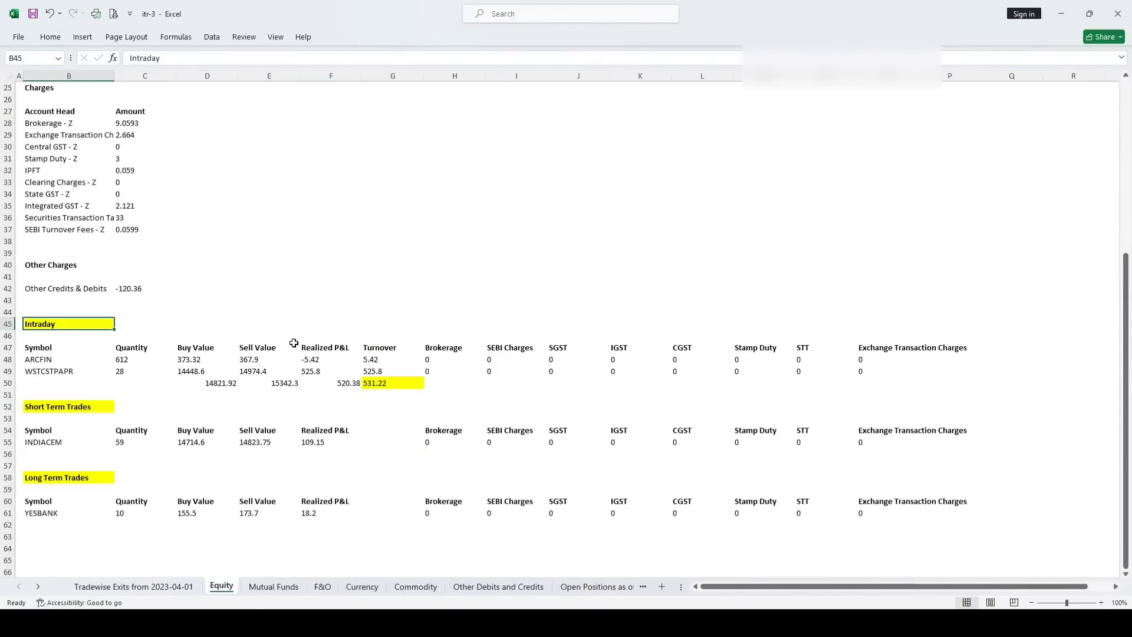
pyautogui.moveTo(319, 347); pyautogui.dragTo(317, 373)
pyautogui.click(318, 394)
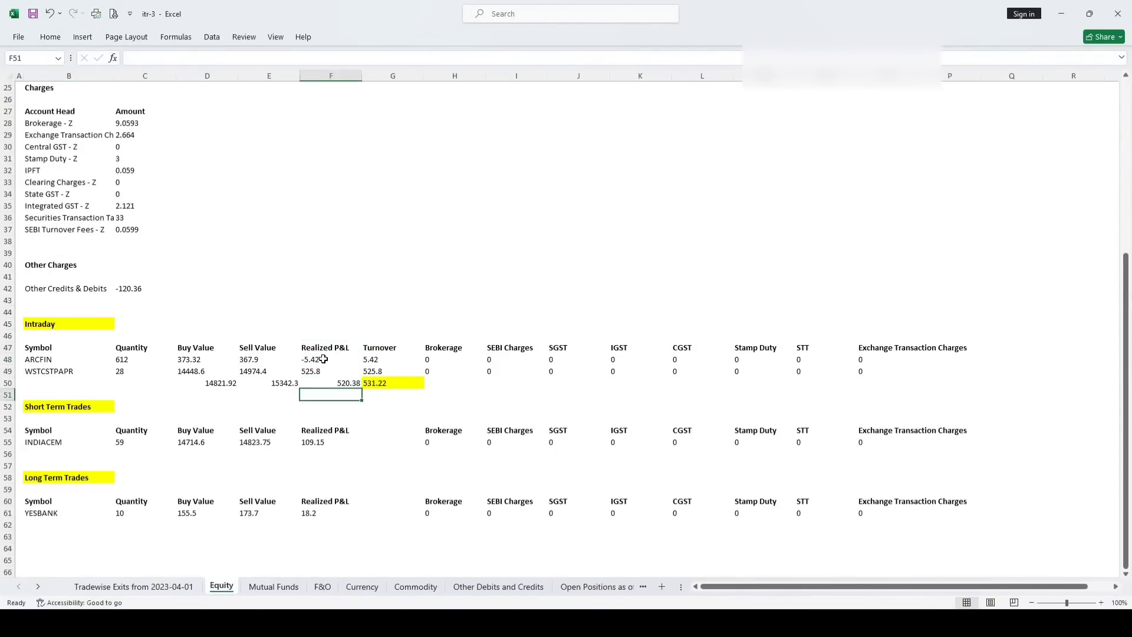
pyautogui.click(374, 384)
pyautogui.scroll(6, 253, 360)
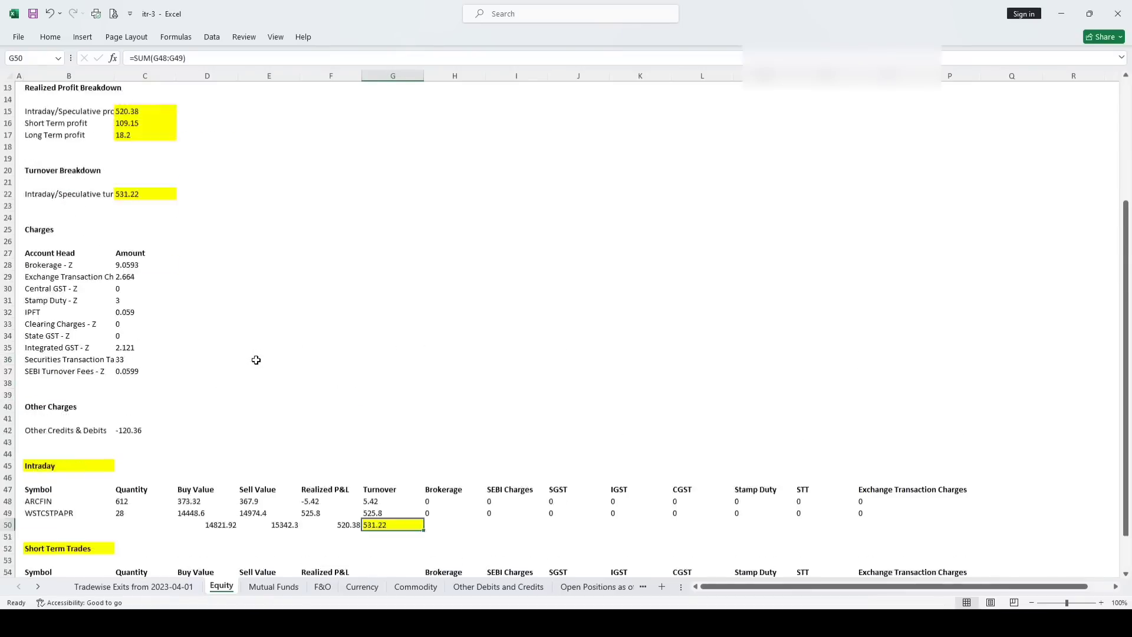
pyautogui.click(132, 266)
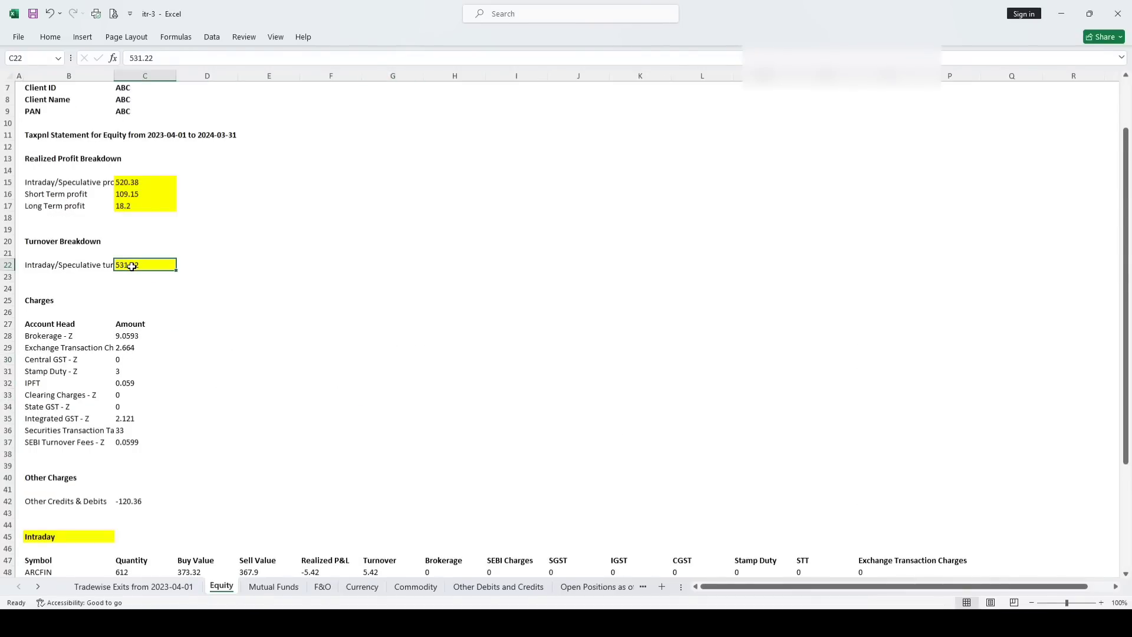
pyautogui.click(122, 187)
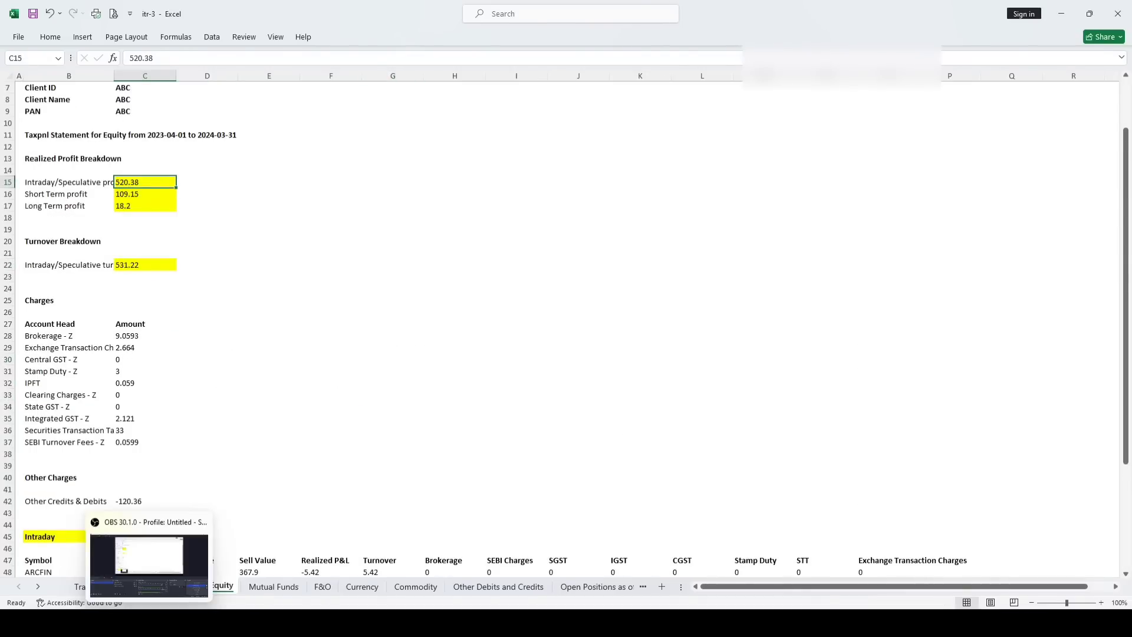
# Enter 531 as 12a turnover and 520 as 12b income, save, and confirm the Trading Account
pyautogui.click(178, 623)
pyautogui.click(825, 325)
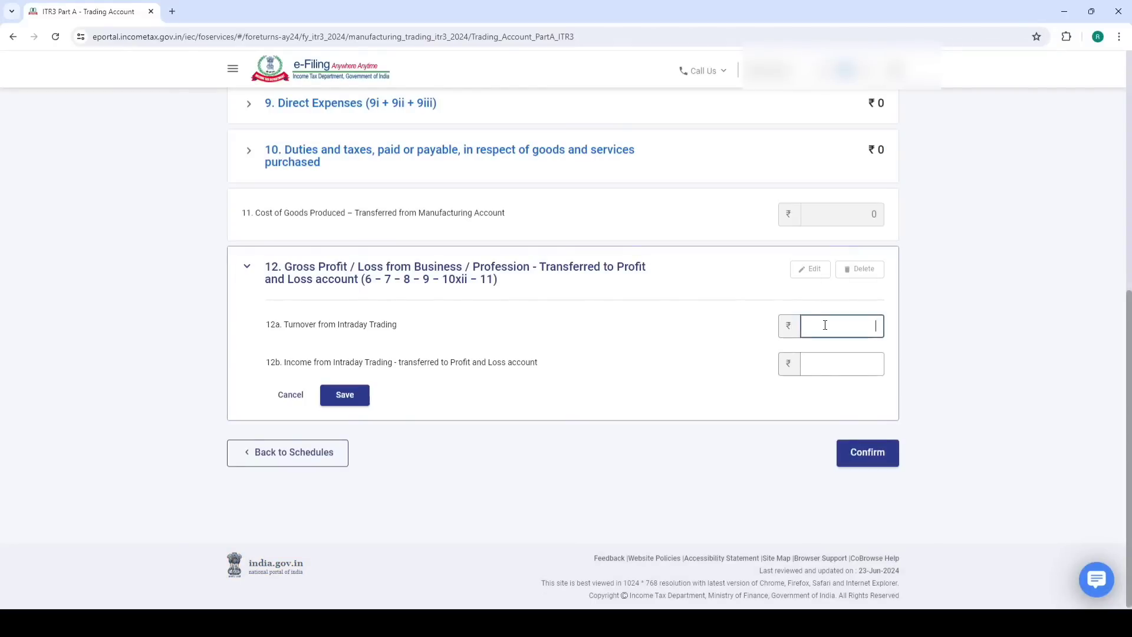
pyautogui.write('531')
pyautogui.click(850, 360)
pyautogui.click(667, 414)
pyautogui.click(345, 395)
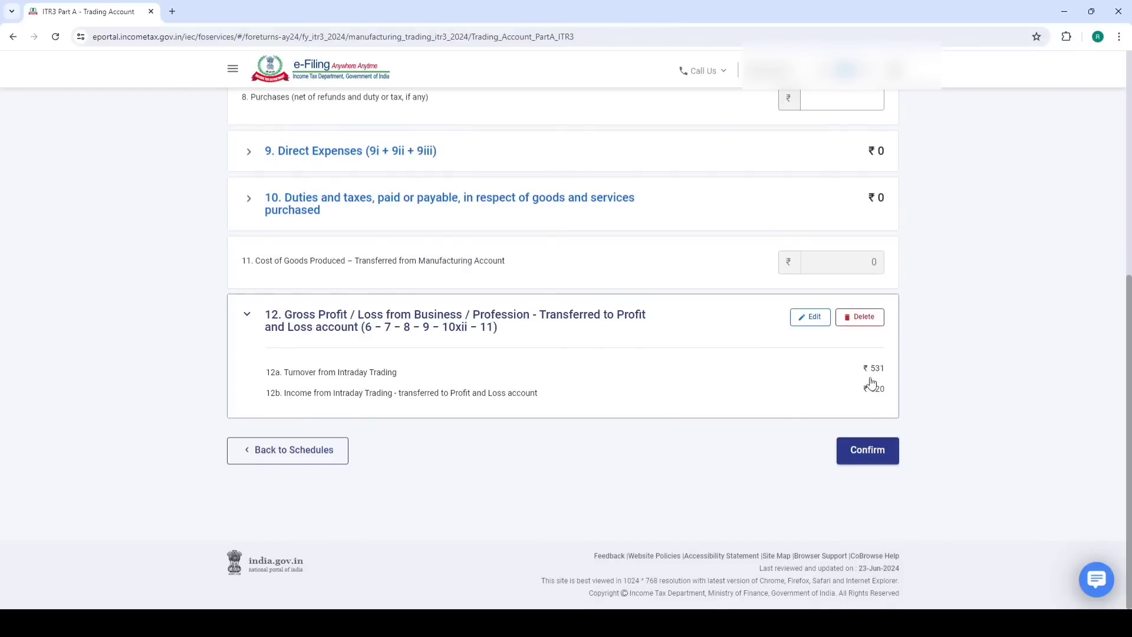
pyautogui.click(875, 452)
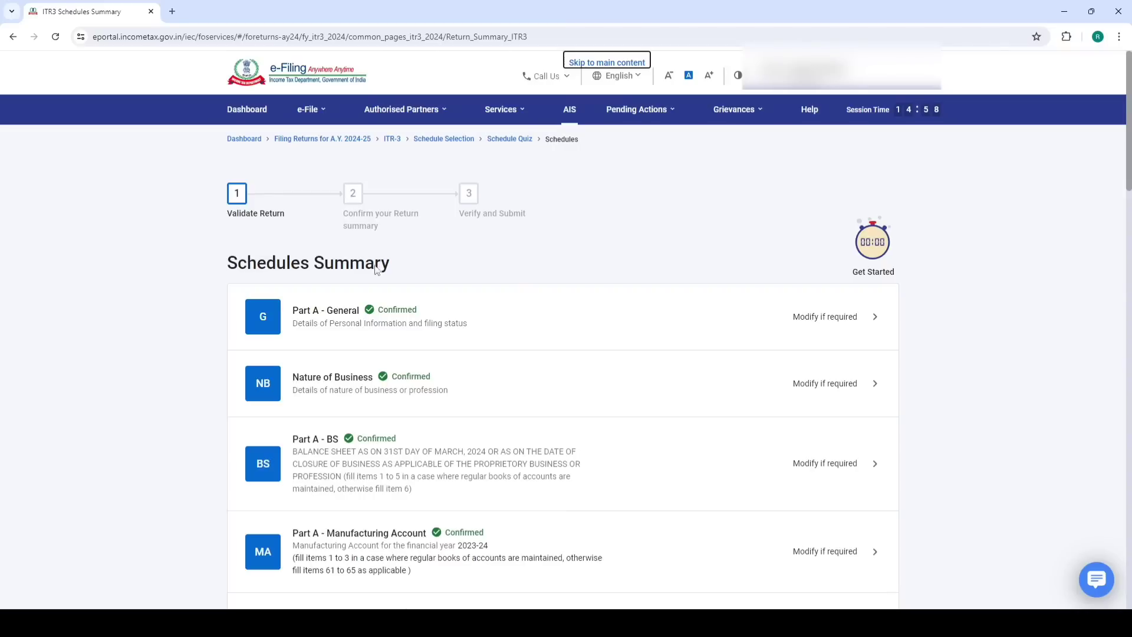
# Open Part A – P & L and bring up the Add Debits to Profit and Loss Account form
pyautogui.scroll(-5, 408, 416)
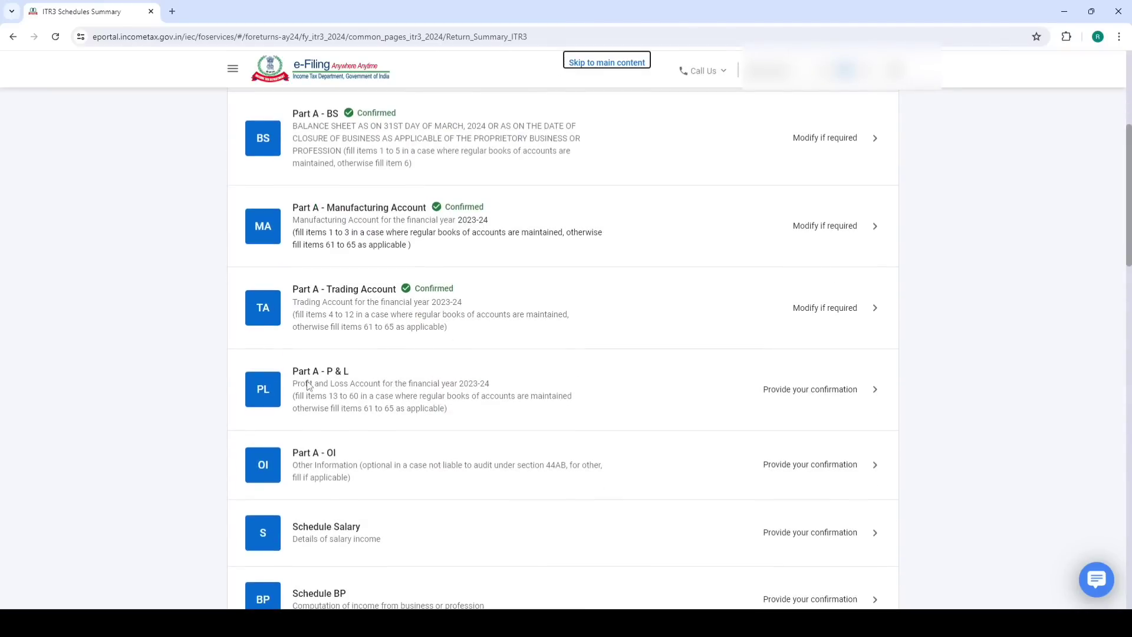
pyautogui.click(371, 390)
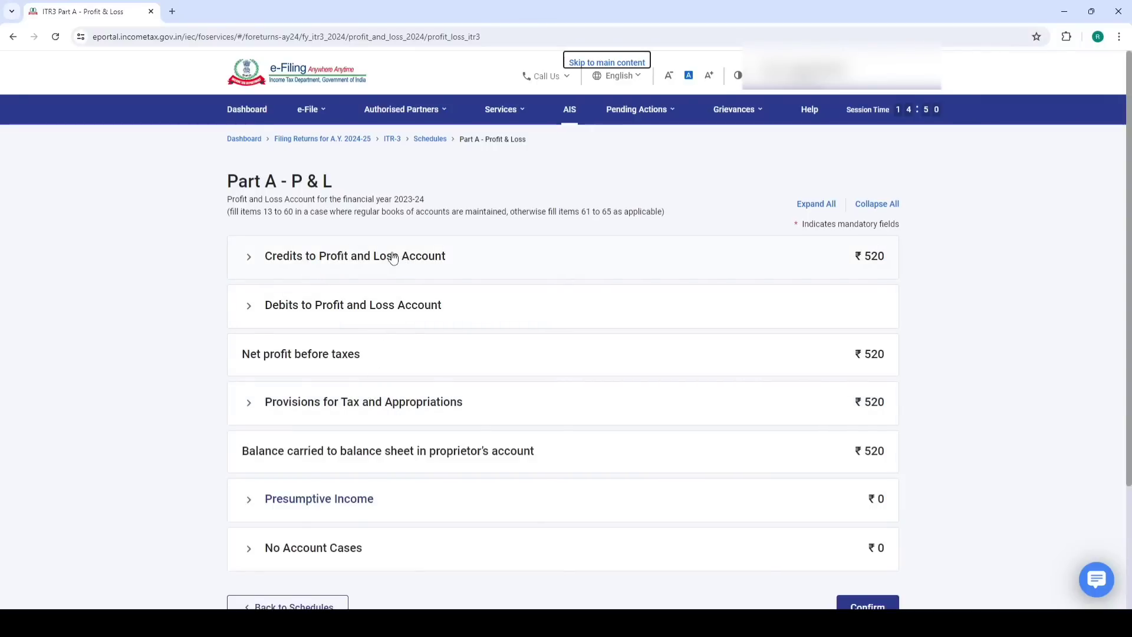
pyautogui.click(357, 312)
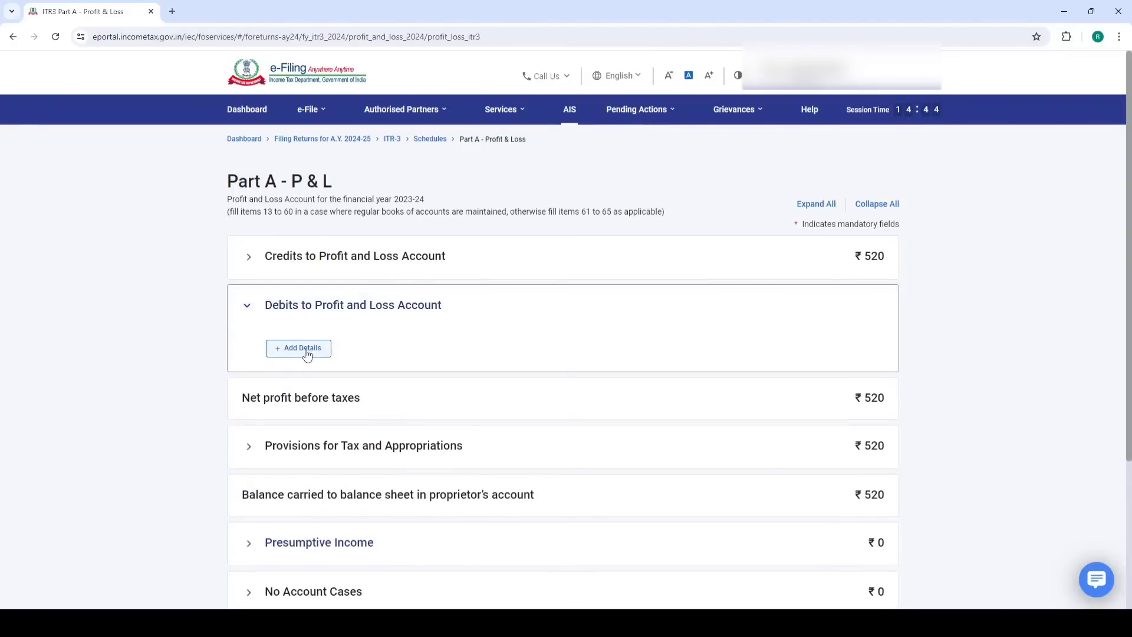
pyautogui.click(303, 349)
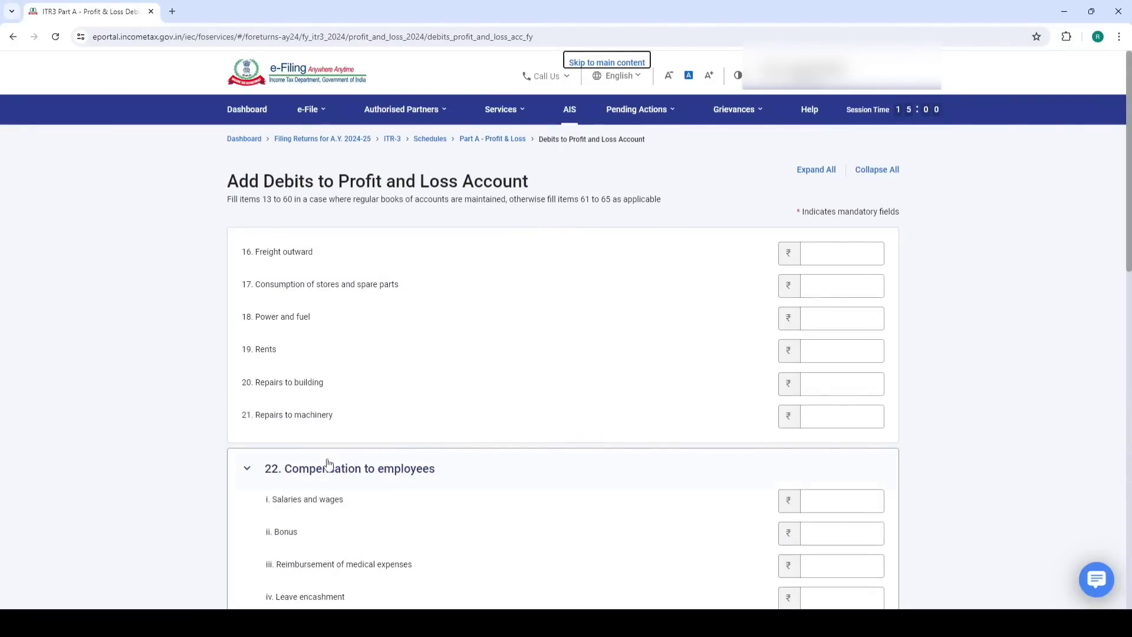
# Review the SBI interest, mobile, brokerage and course fee expenses and the 23250.75 F&O loss in the workbook
pyautogui.click(176, 623)
pyautogui.click(227, 564)
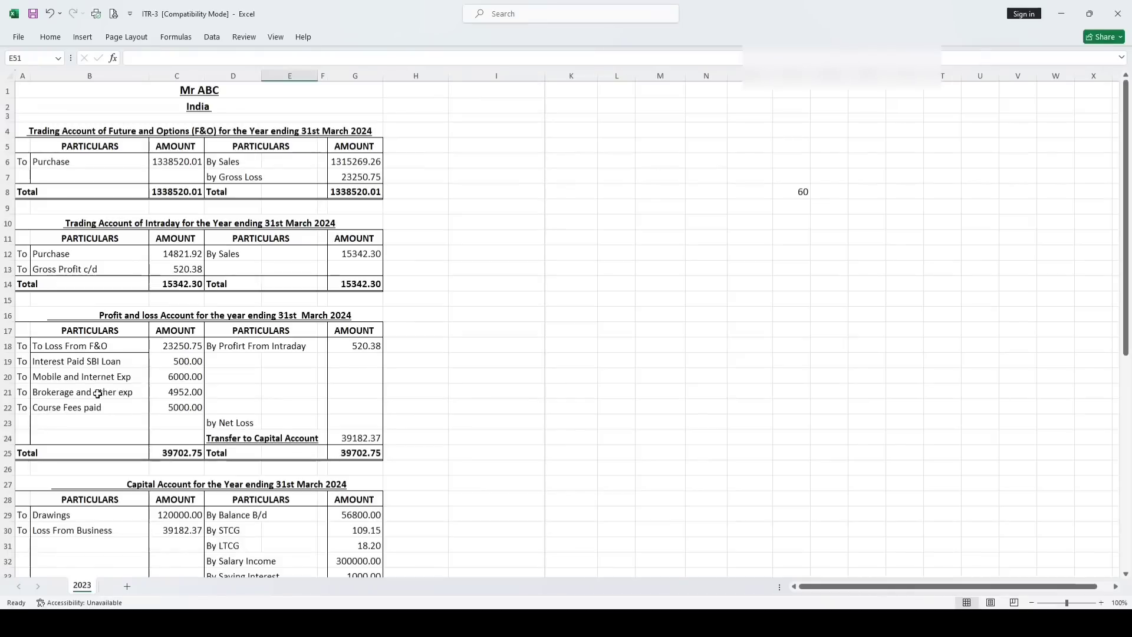
pyautogui.click(60, 361)
pyautogui.click(57, 377)
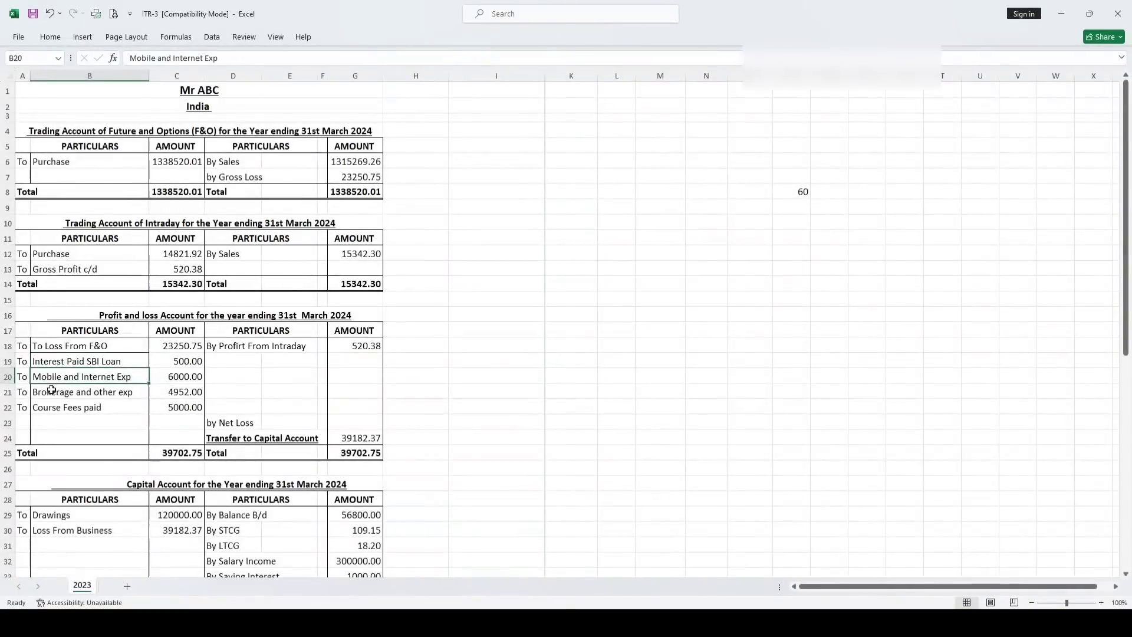
pyautogui.click(55, 391)
pyautogui.click(52, 407)
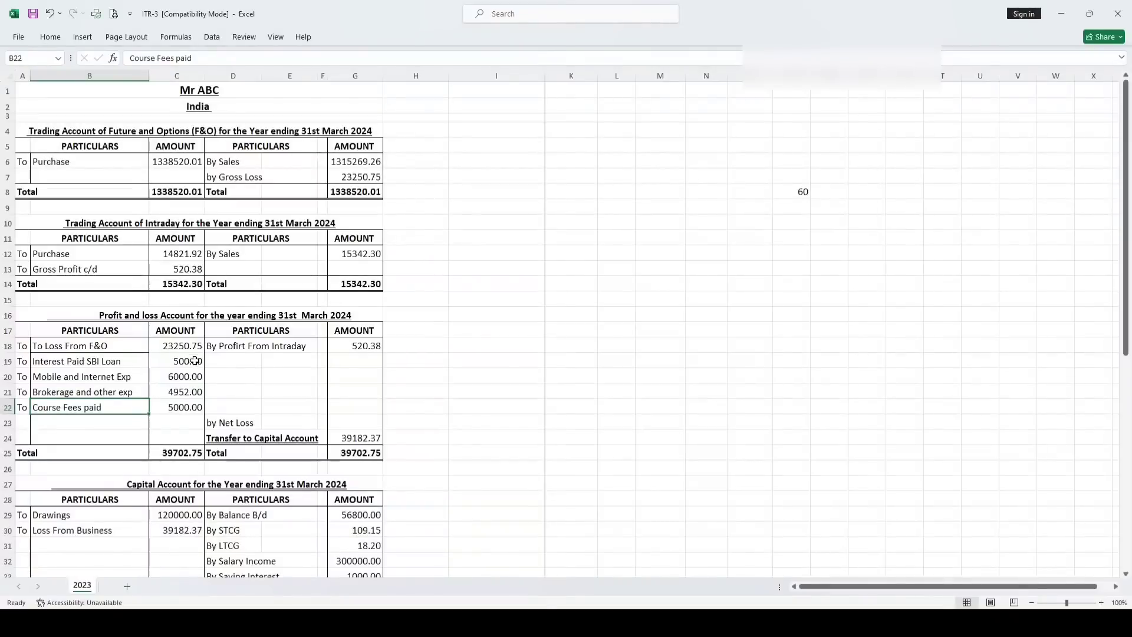
pyautogui.click(185, 345)
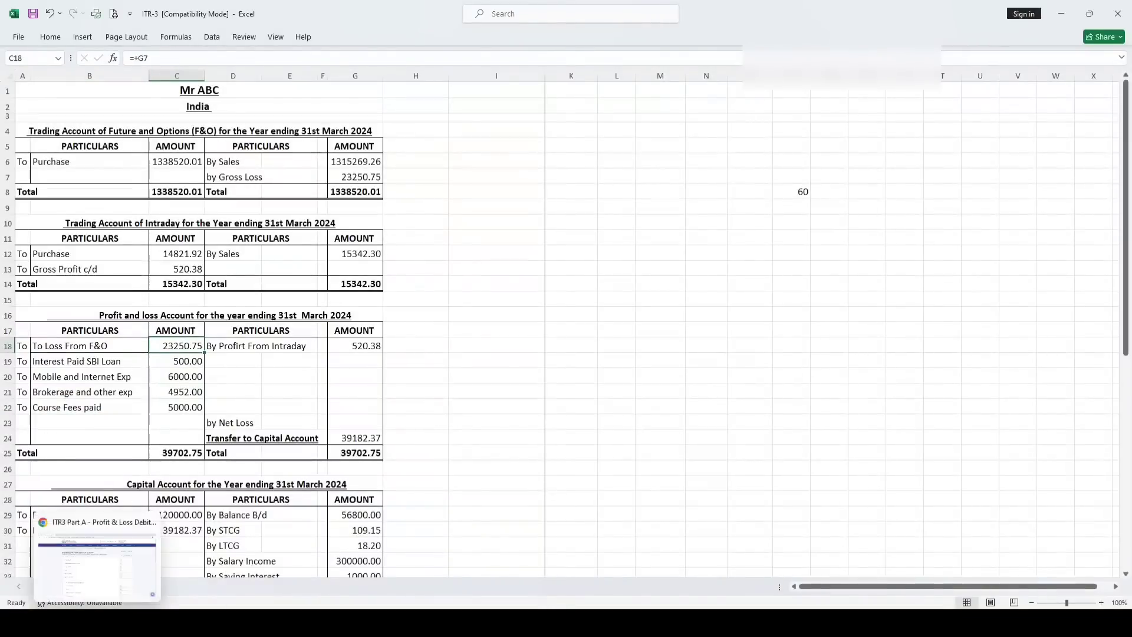
# Return to the portal's debits form and move on to the second page of debits
pyautogui.moveTo(175, 623)
pyautogui.click(98, 623)
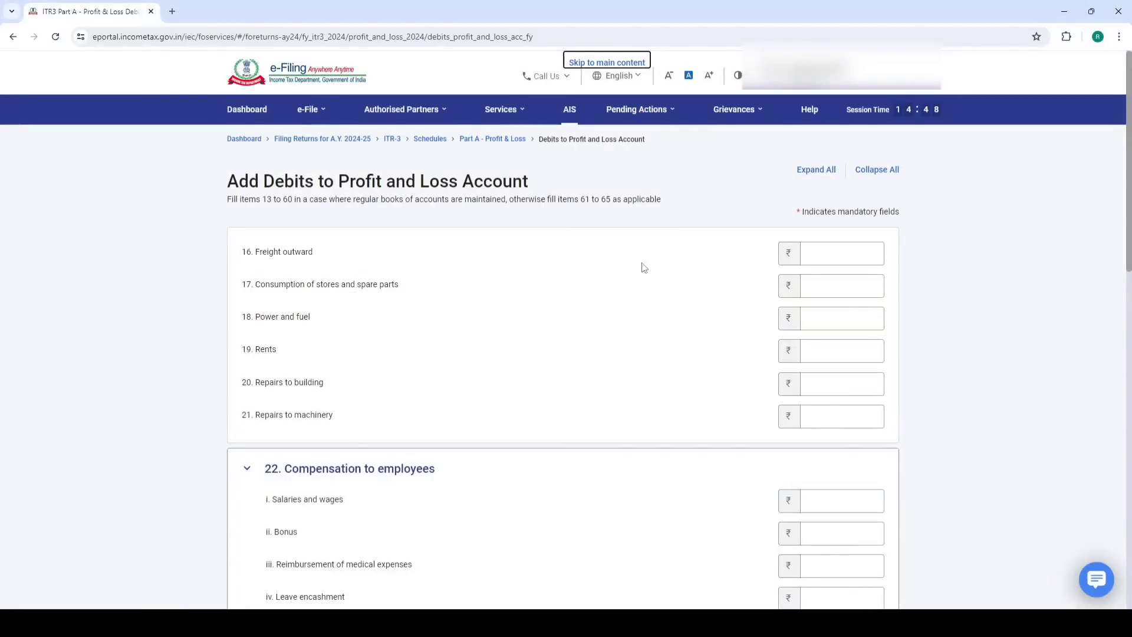
pyautogui.click(295, 256)
pyautogui.scroll(-5, 329, 336)
pyautogui.scroll(-4, 351, 301)
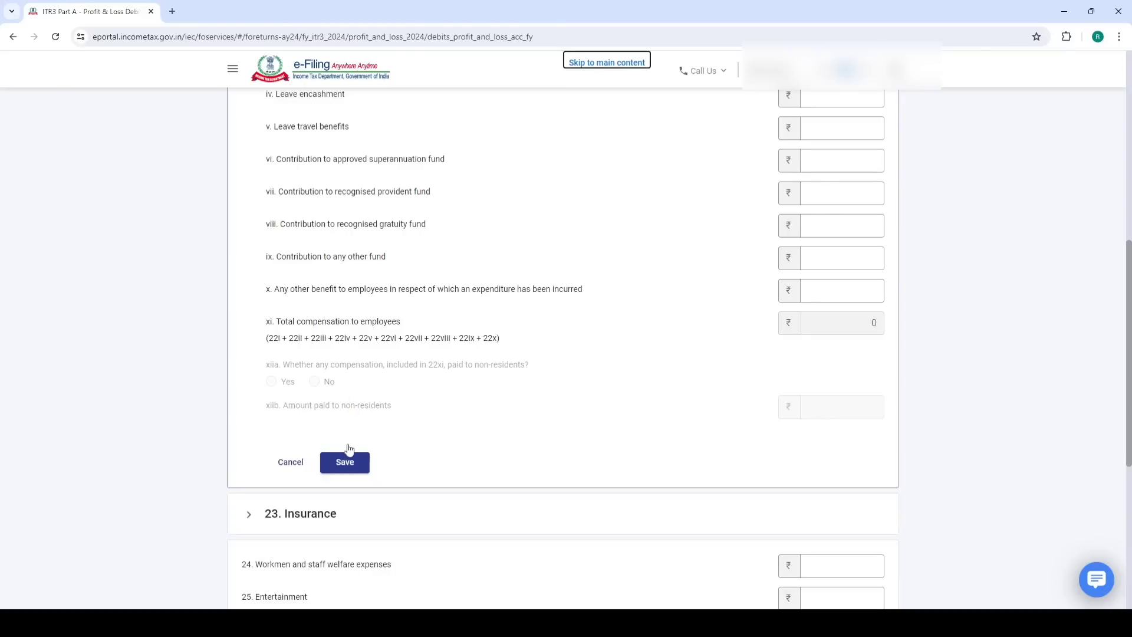
pyautogui.scroll(-4, 349, 450)
pyautogui.scroll(-3, 364, 385)
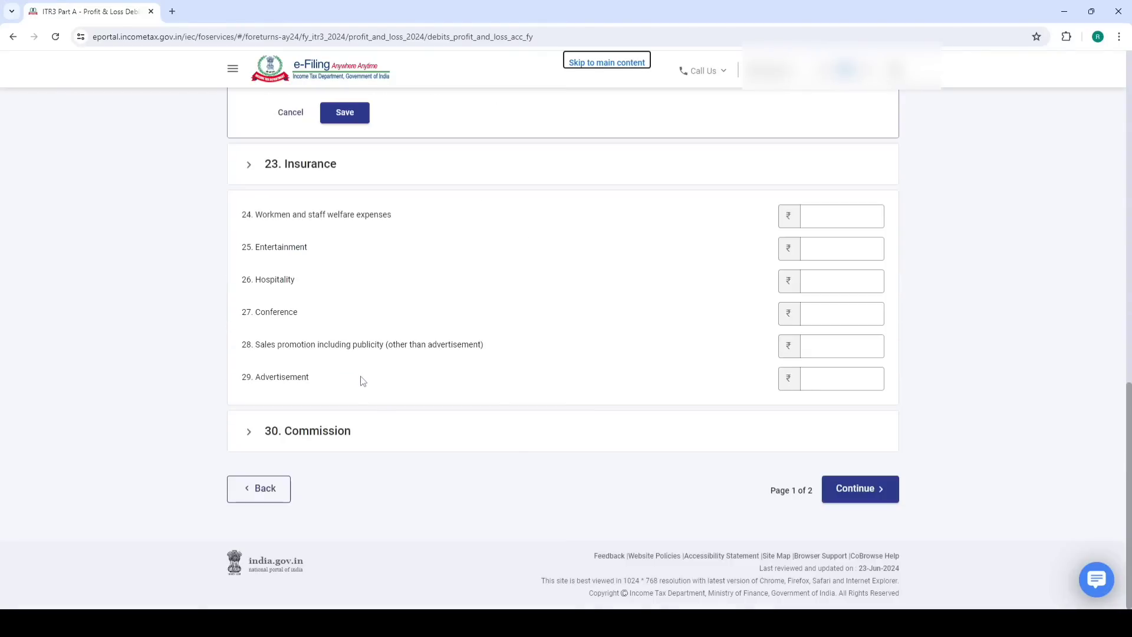
pyautogui.click(852, 492)
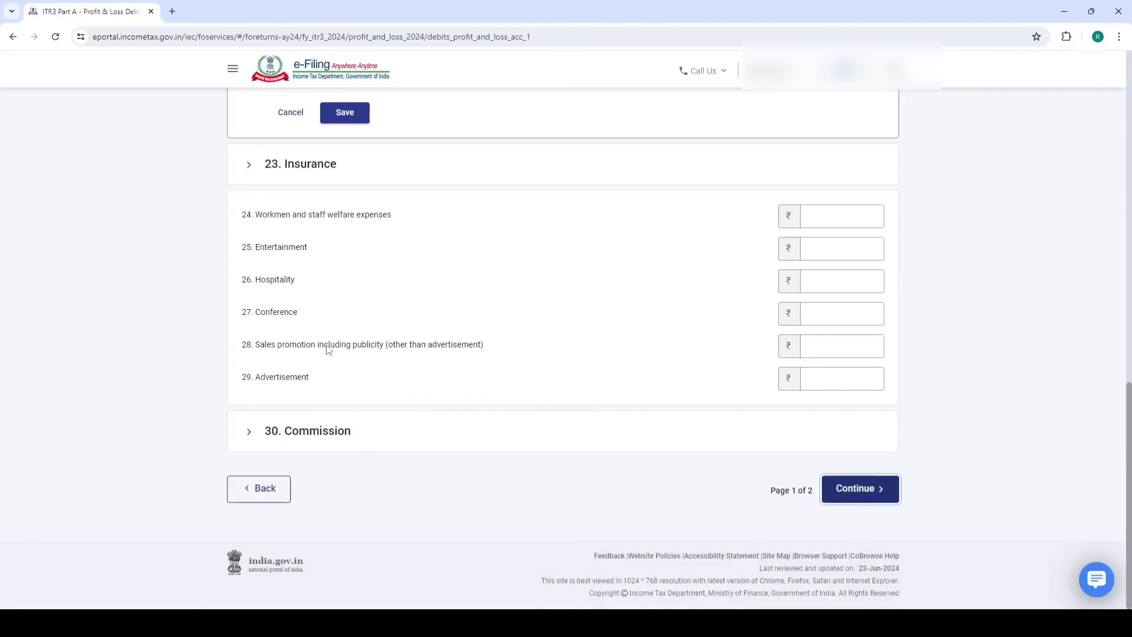
# Record 6,000 as 37. Telephone expenses and expand 46. Other expenses
pyautogui.scroll(-4, 412, 316)
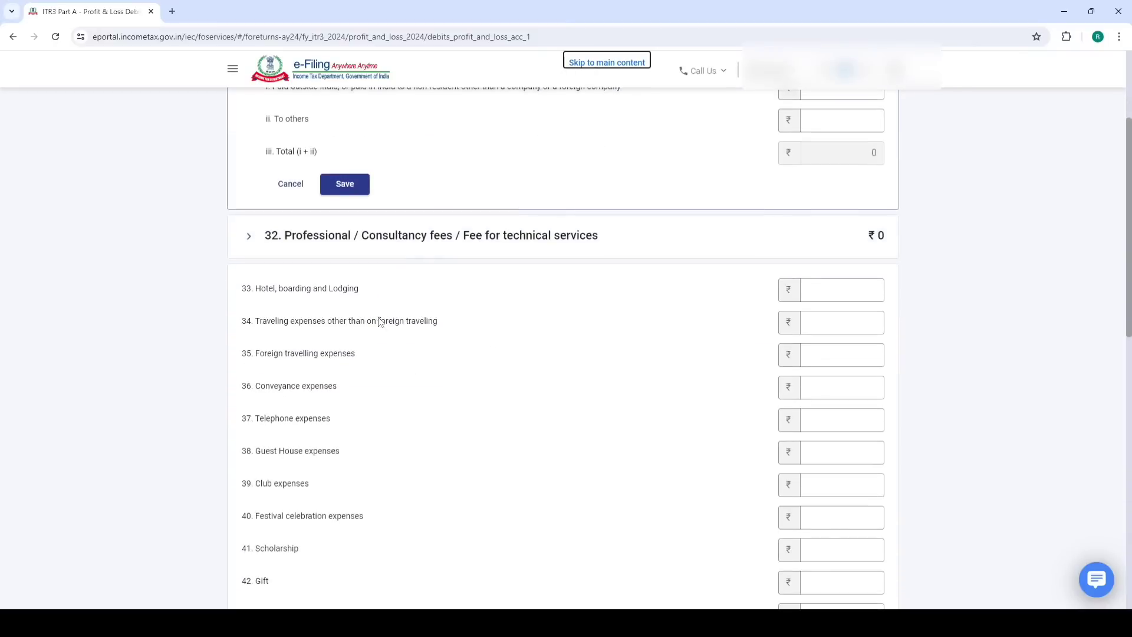
pyautogui.click(810, 415)
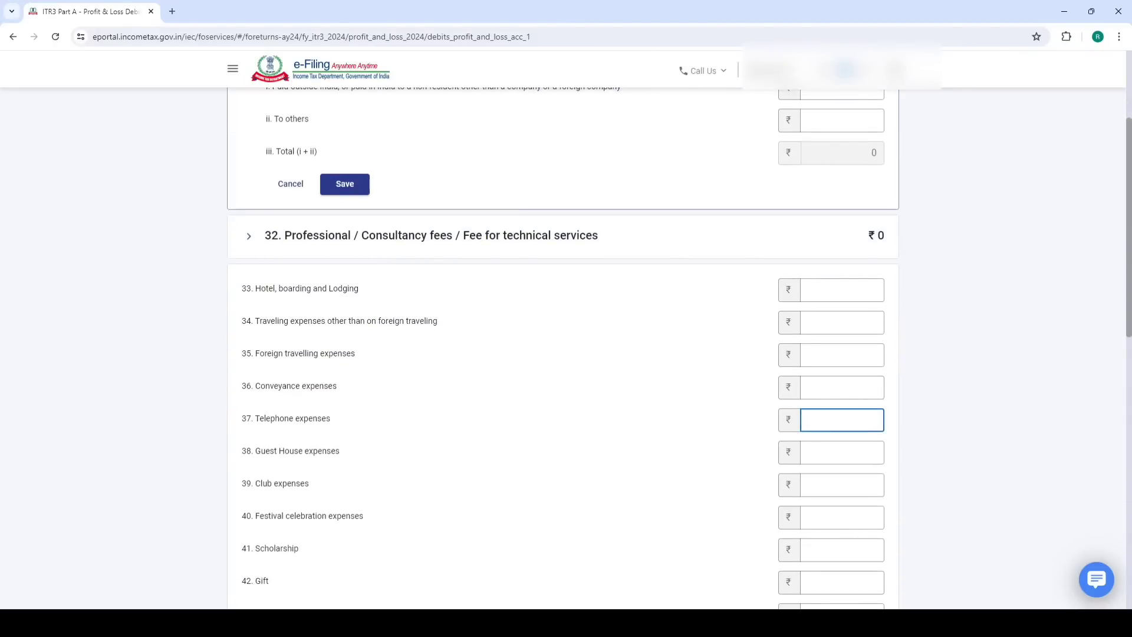
pyautogui.hotkey('alt', 'Tab')
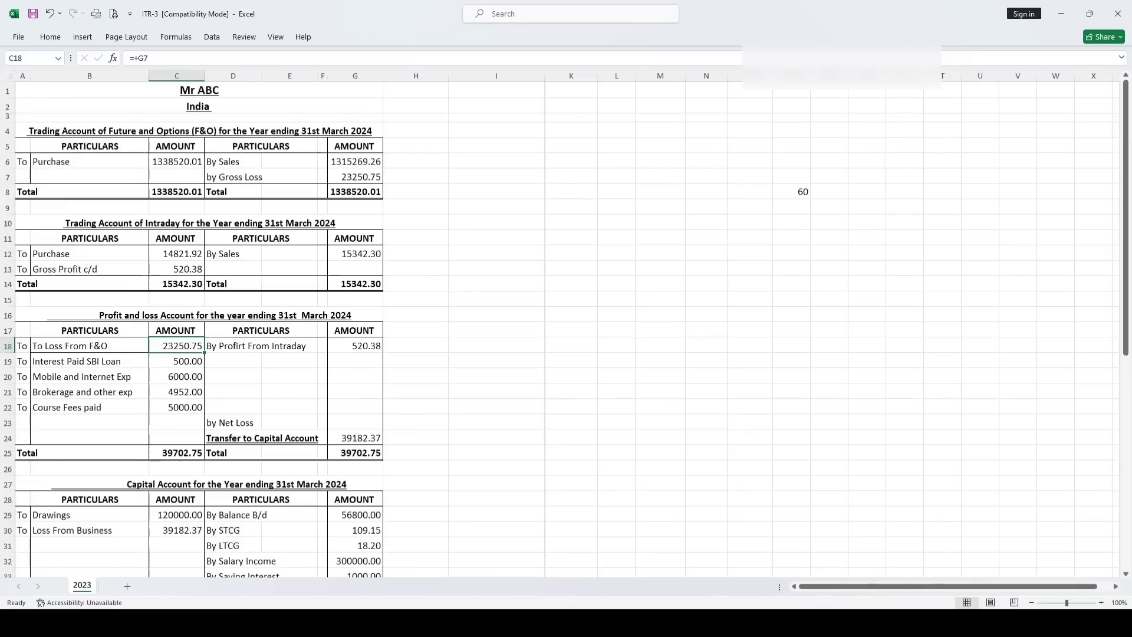
pyautogui.hotkey('alt', 'Tab')
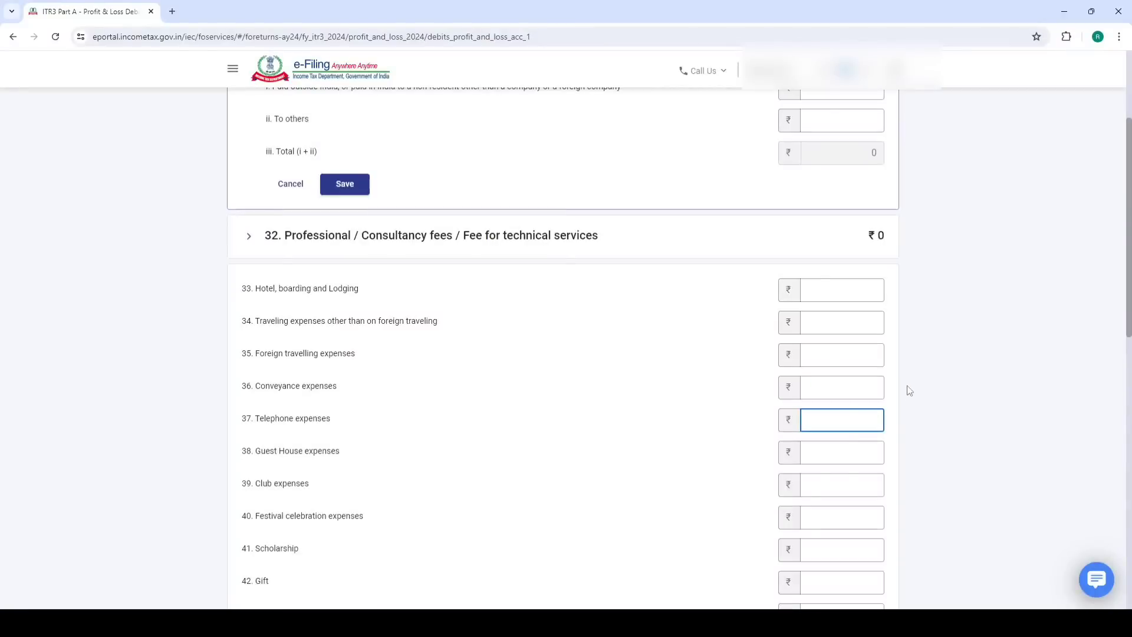
pyautogui.click(430, 427)
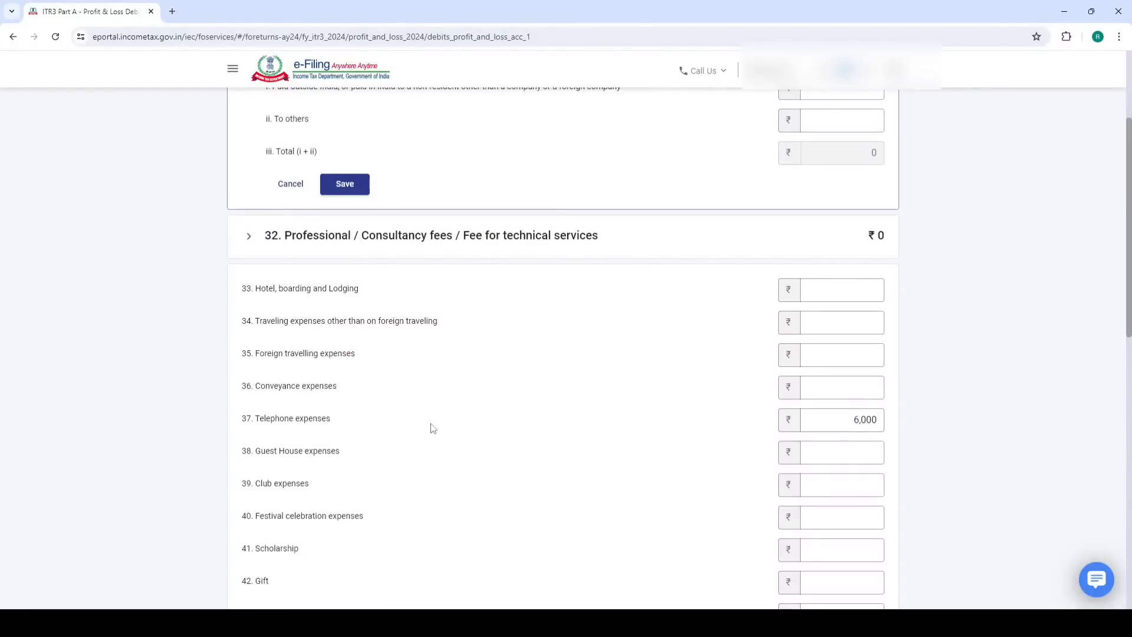
pyautogui.scroll(-6, 413, 413)
pyautogui.scroll(-1, 351, 382)
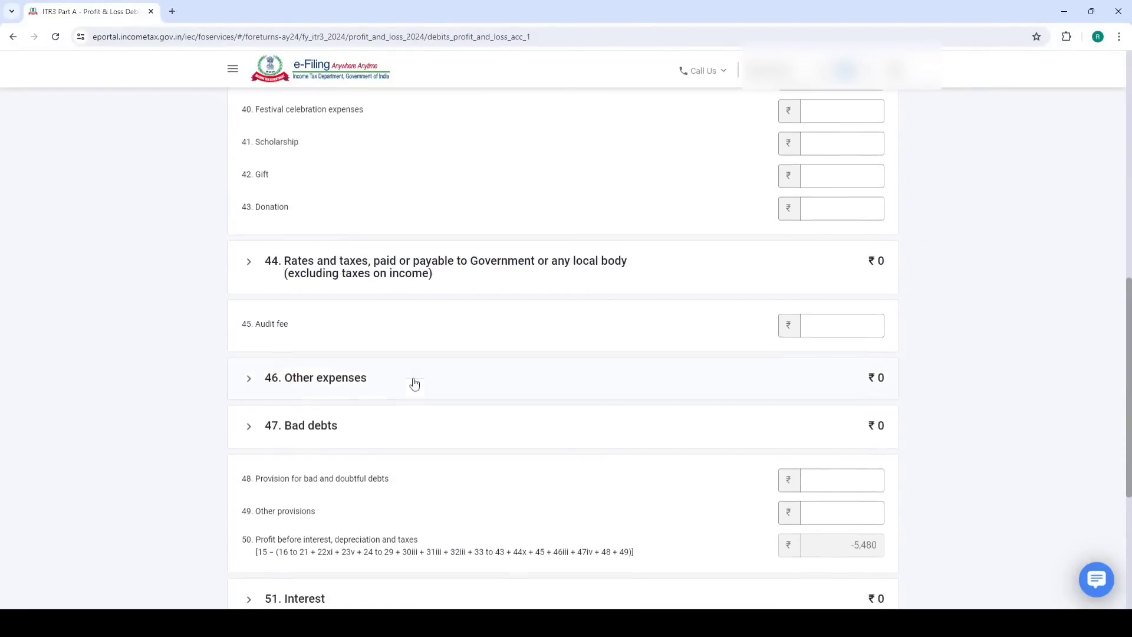
pyautogui.click(335, 378)
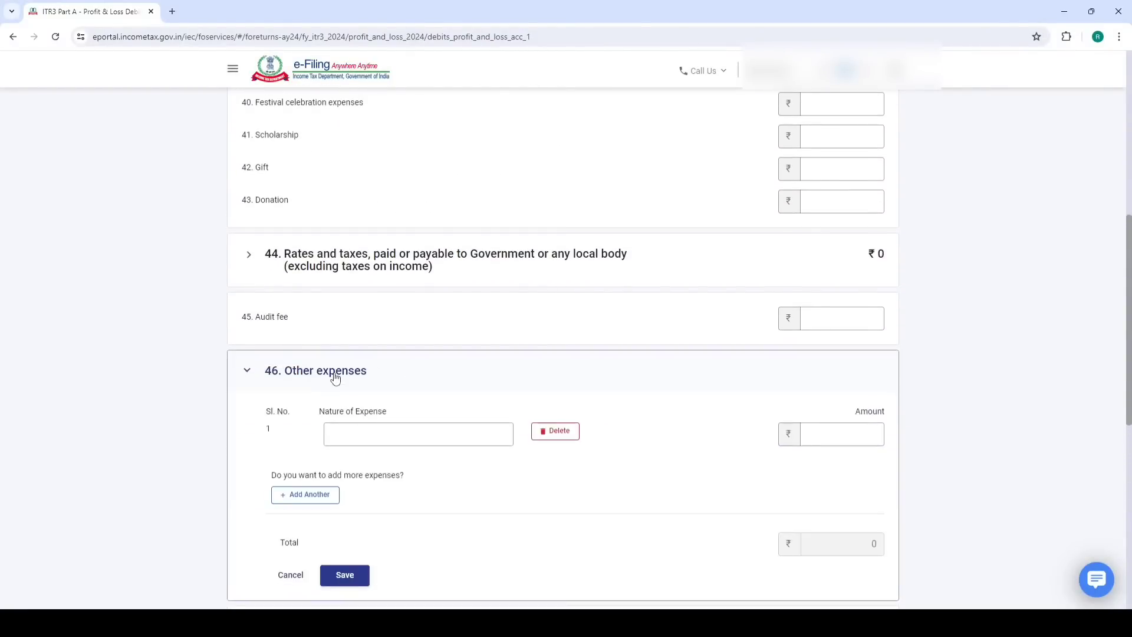
# Check the workbook's expense names and enter 'loss f' as the first other expense
pyautogui.scroll(-1, 331, 374)
pyautogui.click(361, 370)
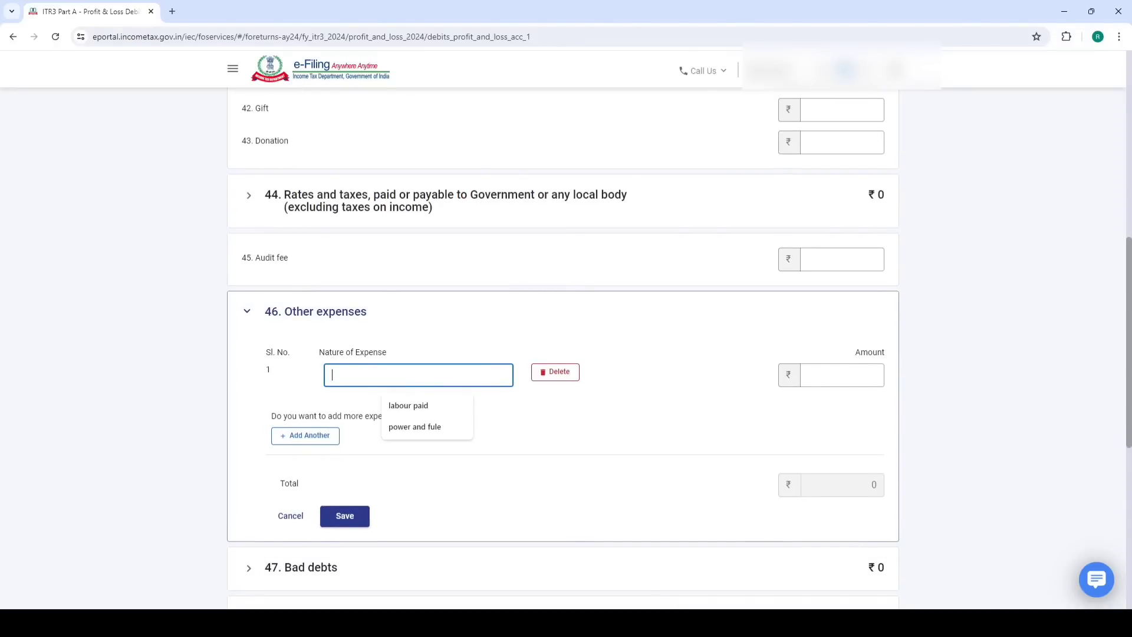
pyautogui.hotkey('alt', 'Tab')
pyautogui.click(55, 362)
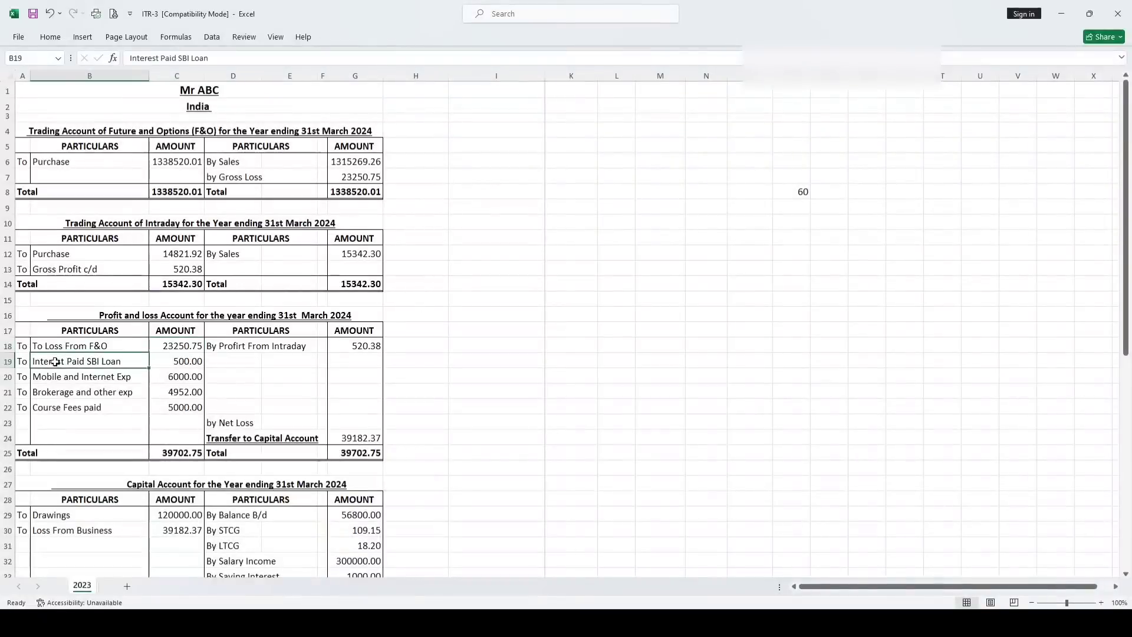
pyautogui.press('Down')
pyautogui.press('Down')
pyautogui.press('Down')
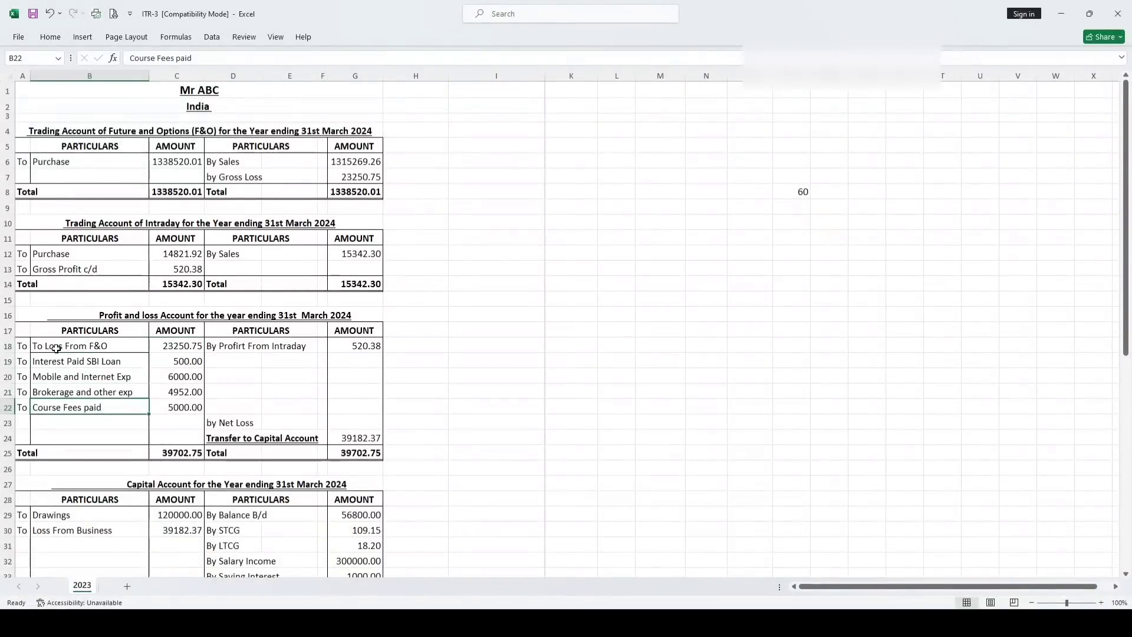
pyautogui.click(56, 348)
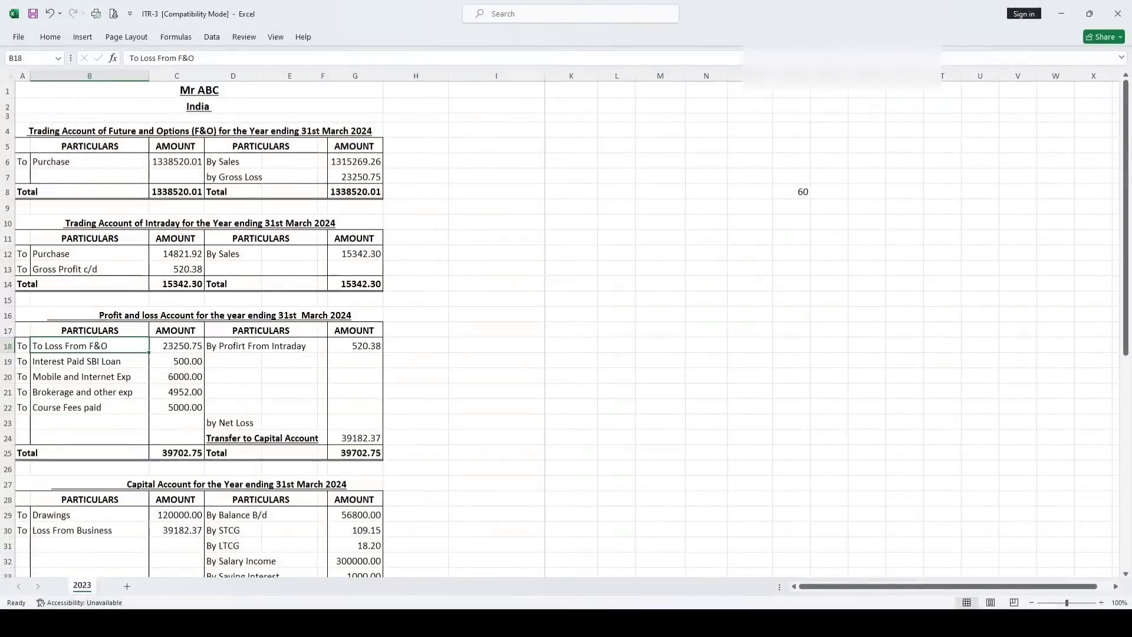
pyautogui.hotkey('alt', 'Tab')
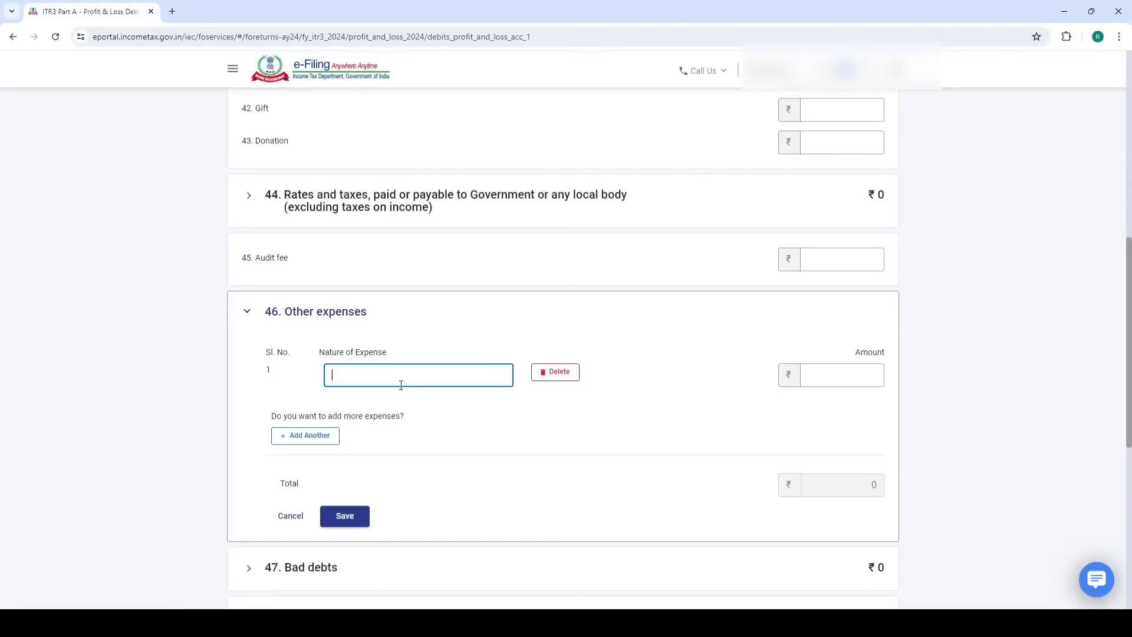
pyautogui.write('loss from future and options Zerodha')
pyautogui.press('Tab')
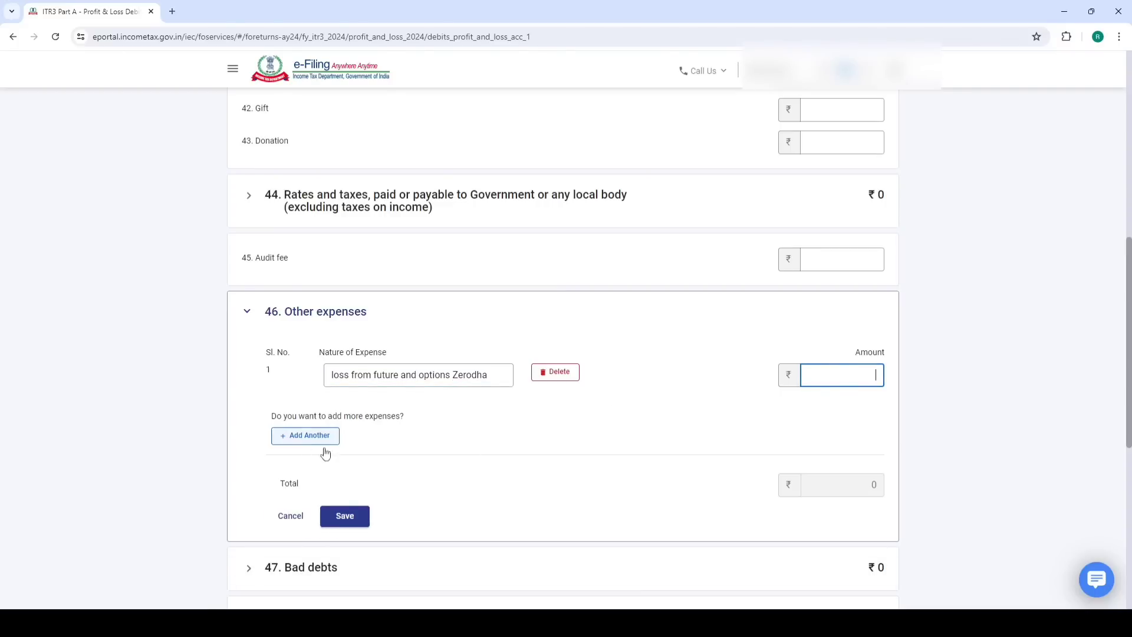
# Enter 23,251 for the F&O loss, add the 500, 4,952 and 5,000 rows, and save
pyautogui.hotkey('alt', 'Tab')
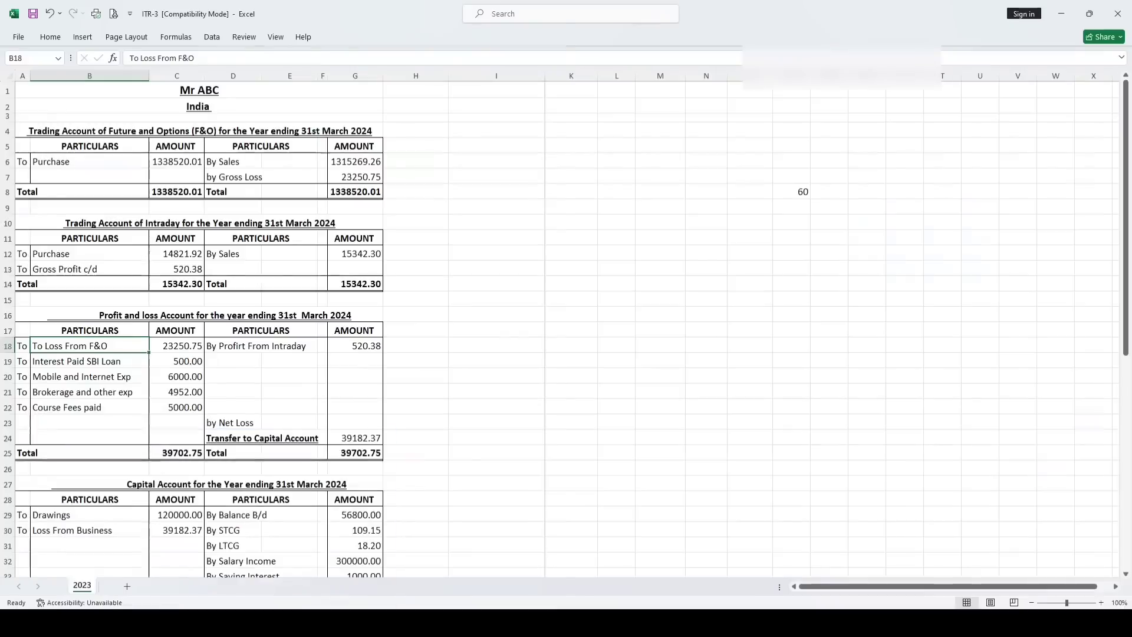
pyautogui.hotkey('alt', 'Tab')
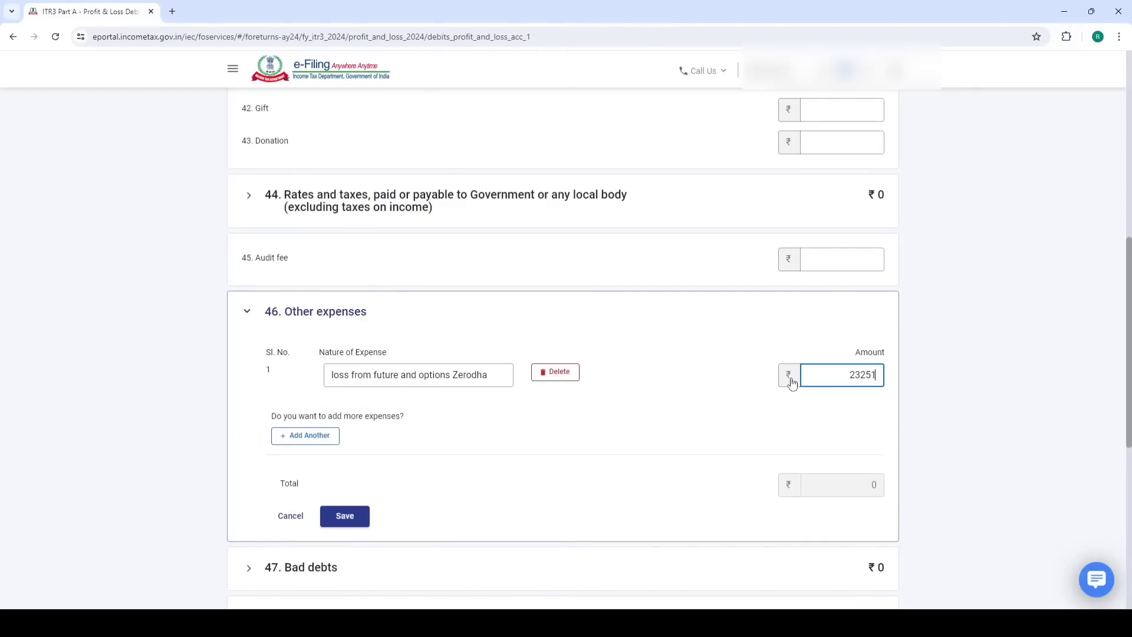
pyautogui.click(304, 435)
pyautogui.click(378, 413)
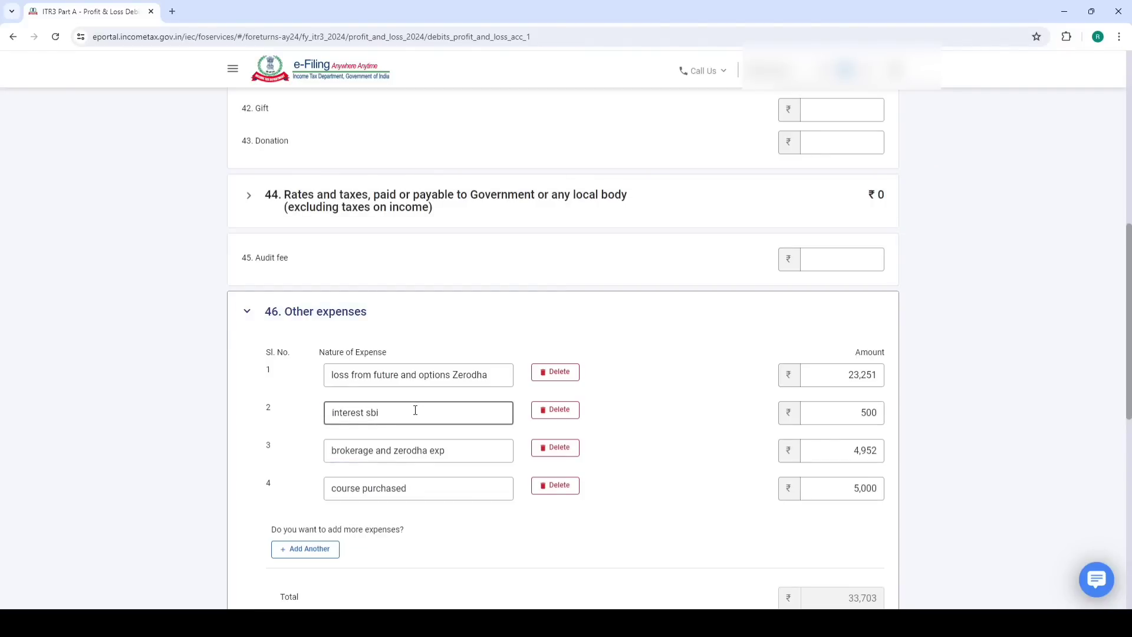
pyautogui.scroll(-2, 487, 466)
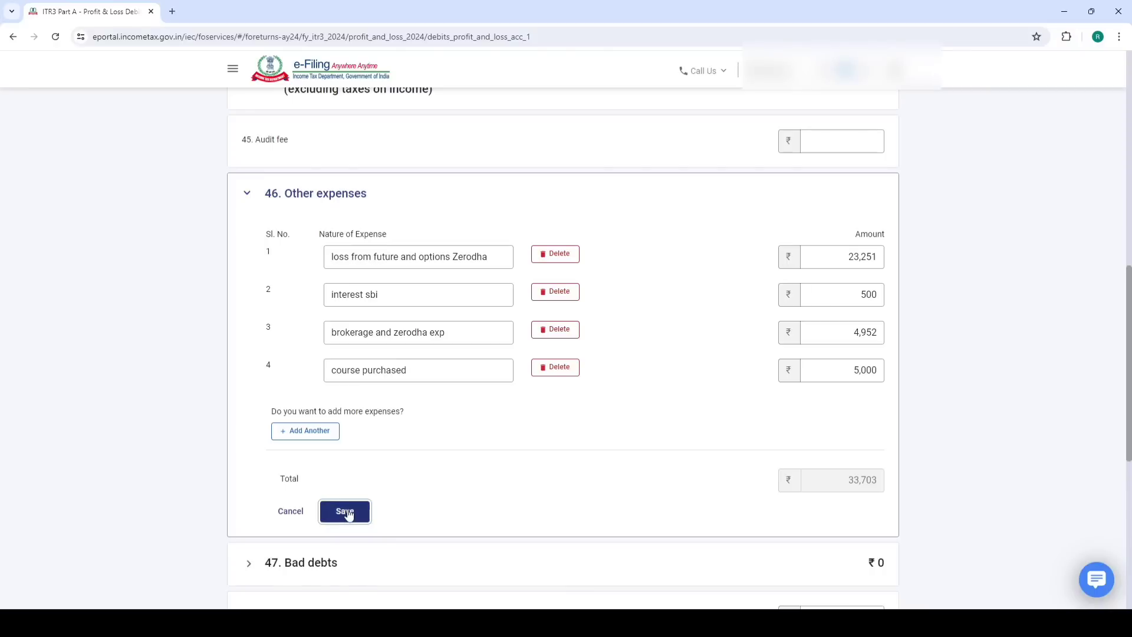
pyautogui.click(347, 512)
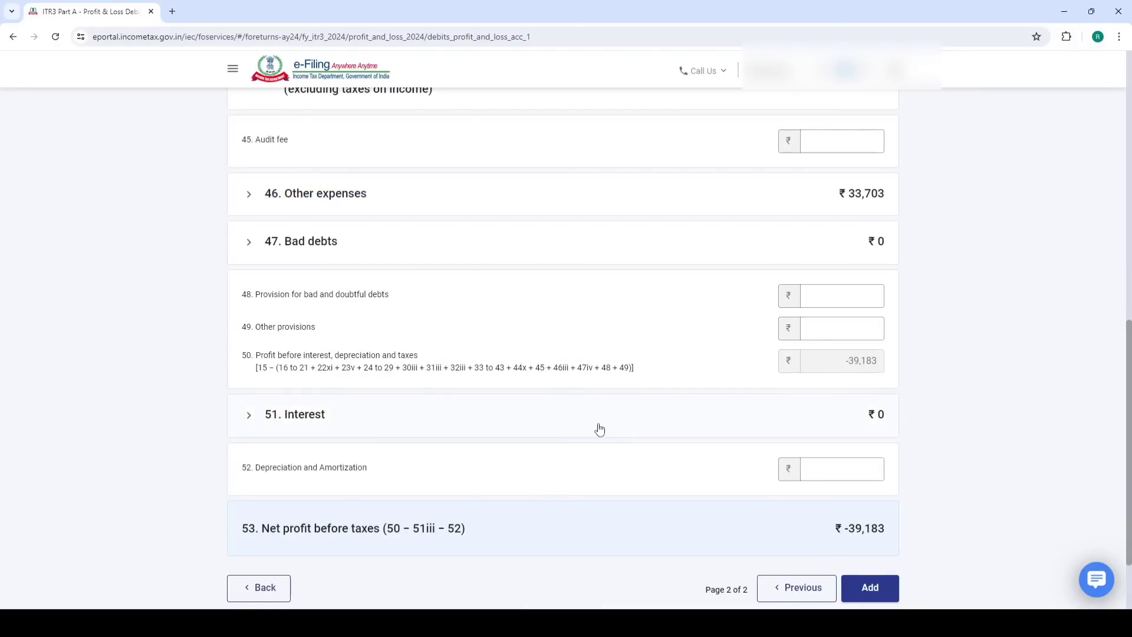
pyautogui.scroll(-2, 773, 374)
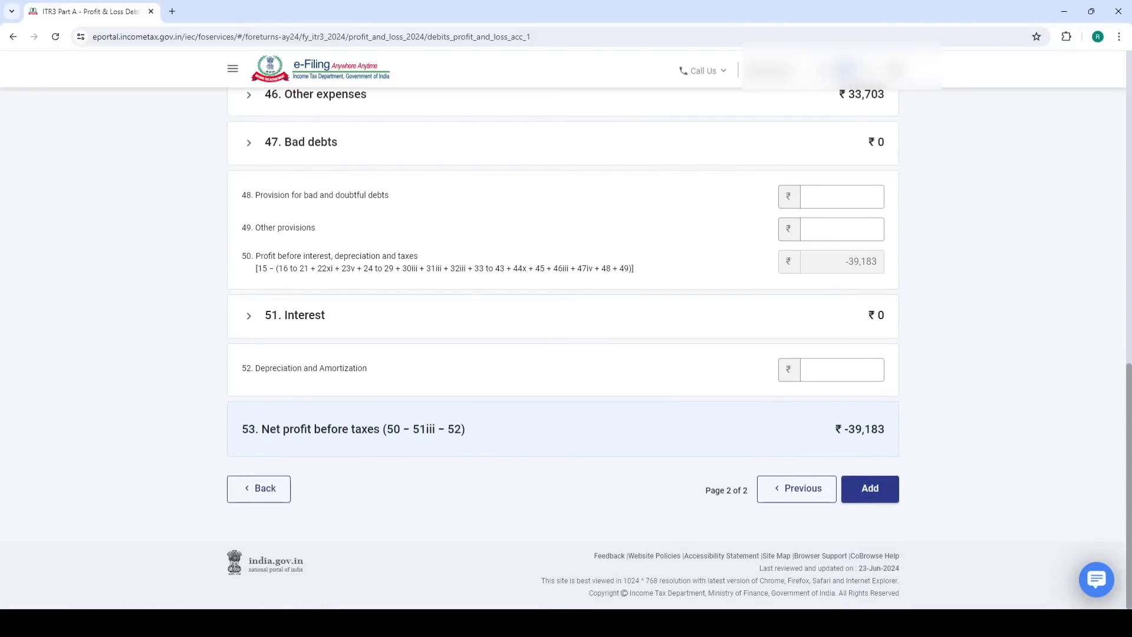
pyautogui.moveTo(177, 623)
pyautogui.click(236, 560)
# Cross-check the workbook's capital transfer, intraday profit and total of expenses C18 to C22
pyautogui.scroll(-1, 307, 330)
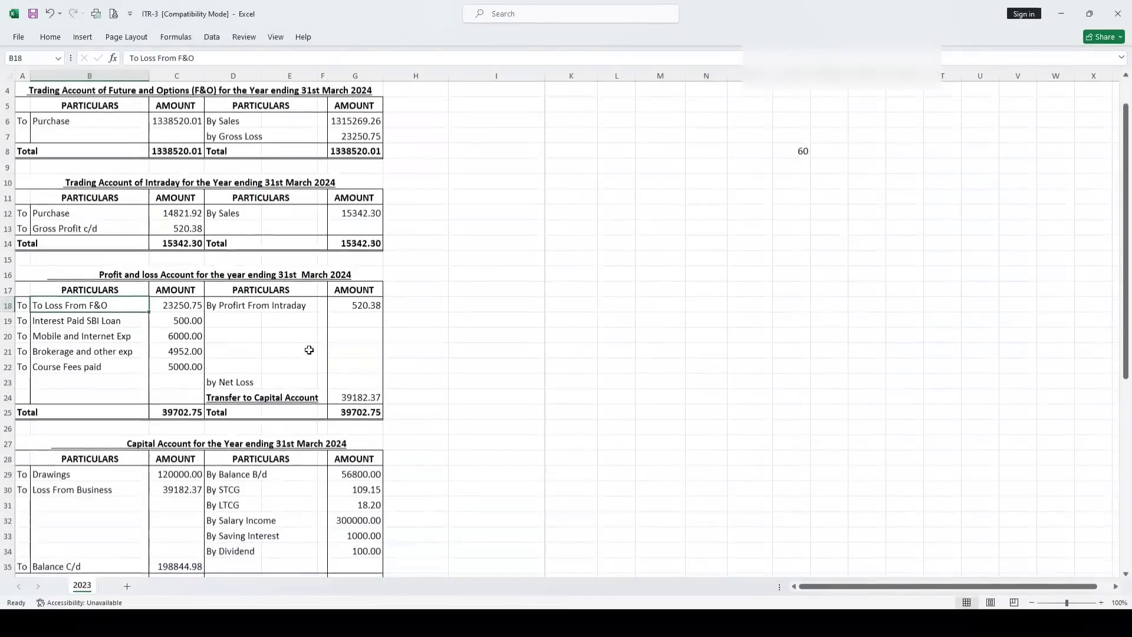
pyautogui.click(347, 393)
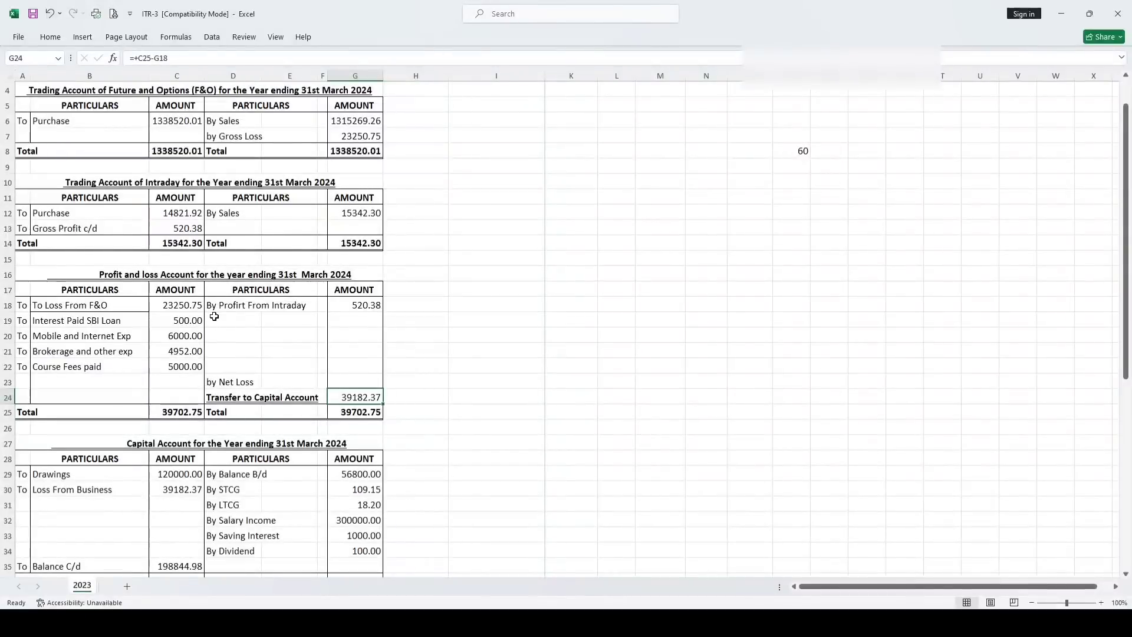
pyautogui.click(362, 307)
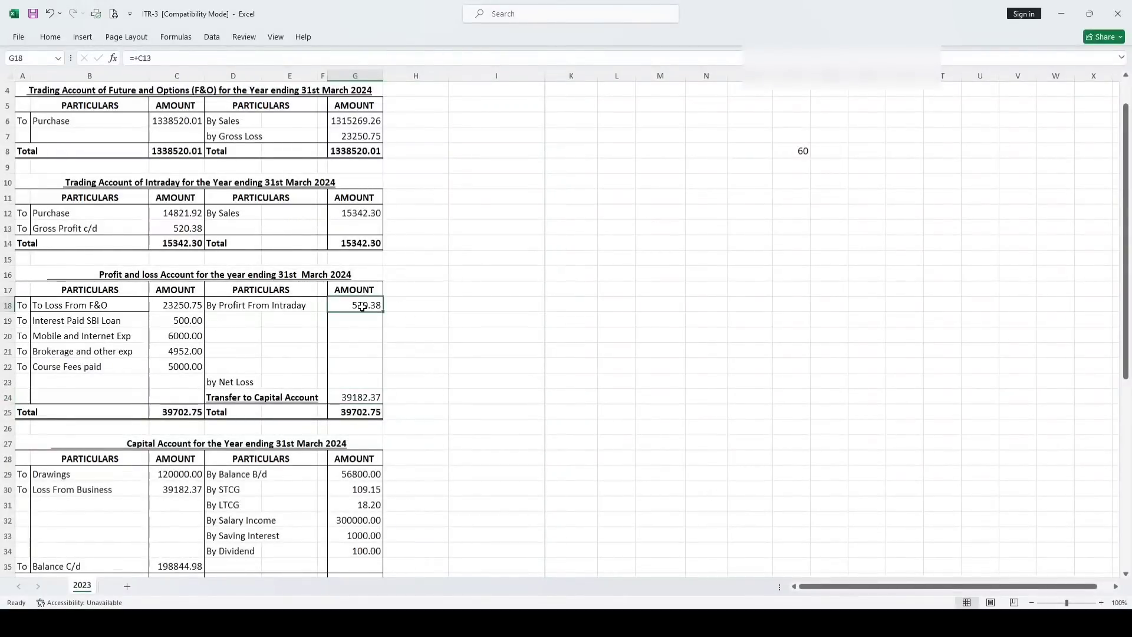
pyautogui.click(175, 308)
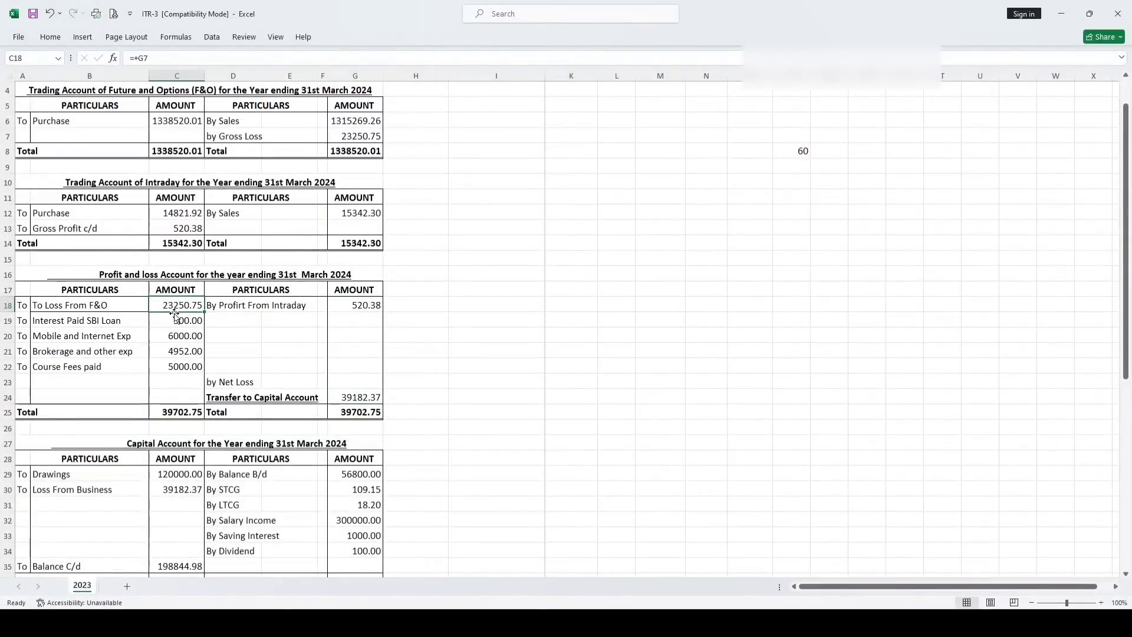
pyautogui.moveTo(175, 314); pyautogui.dragTo(185, 367)
pyautogui.click(271, 339)
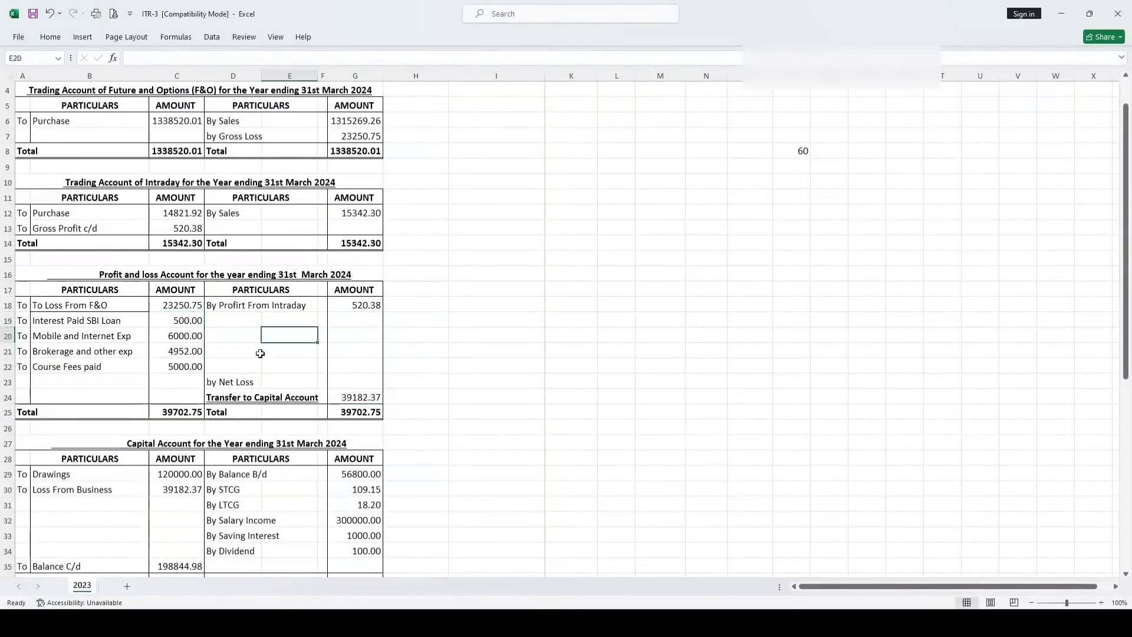
# Add the debits to the P&L schedule and confirm it
pyautogui.hotkey('alt', 'Tab')
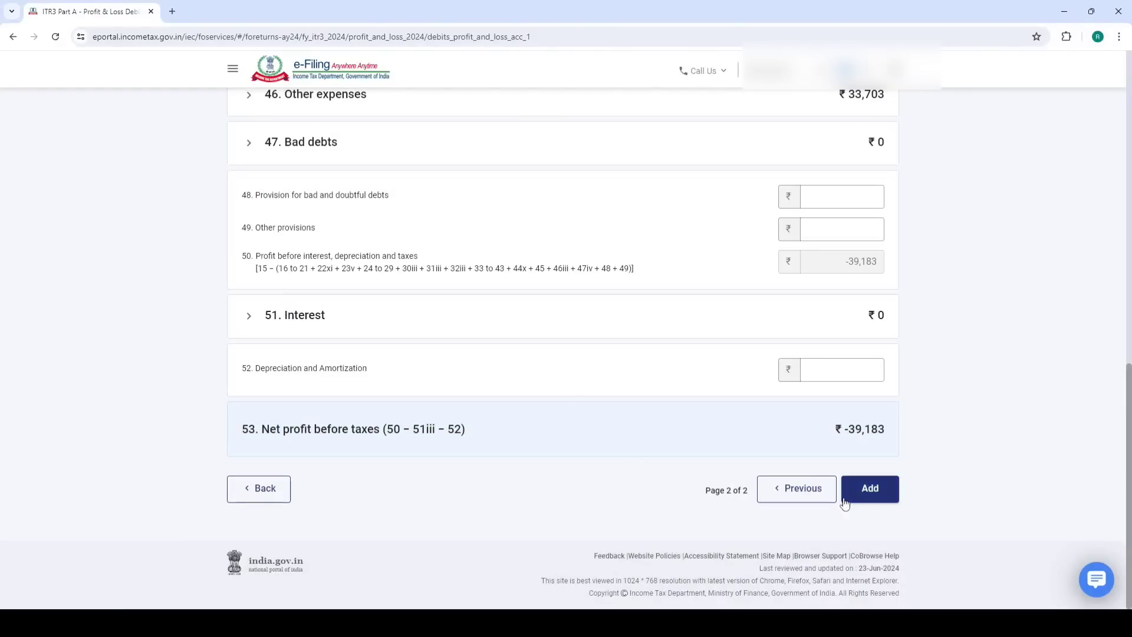
pyautogui.click(861, 499)
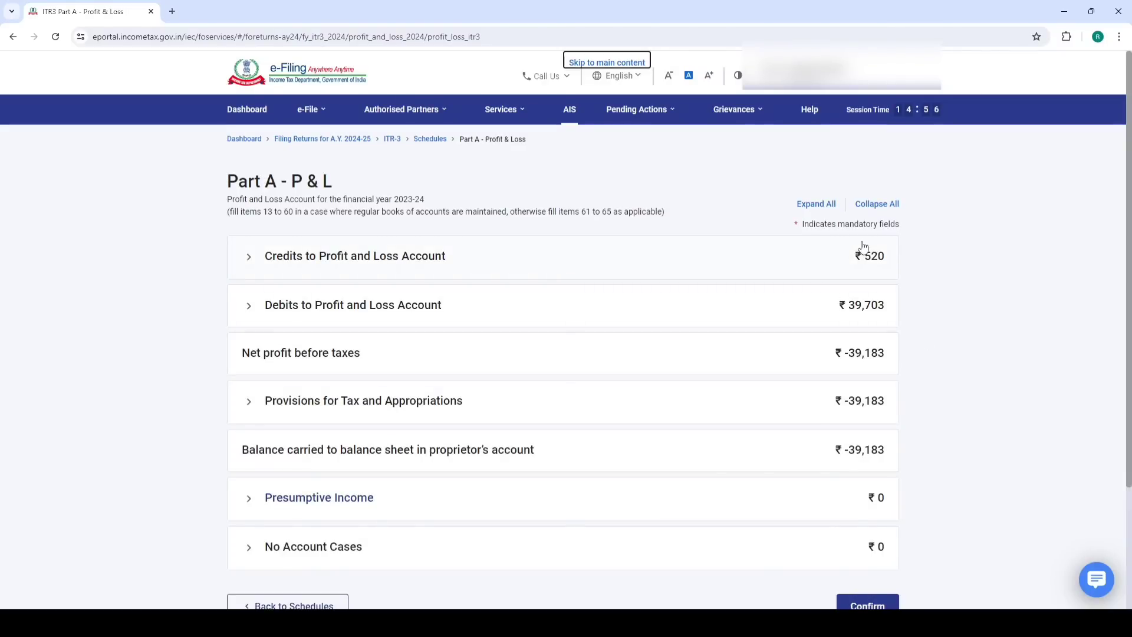
pyautogui.scroll(-3, 791, 309)
pyautogui.click(858, 464)
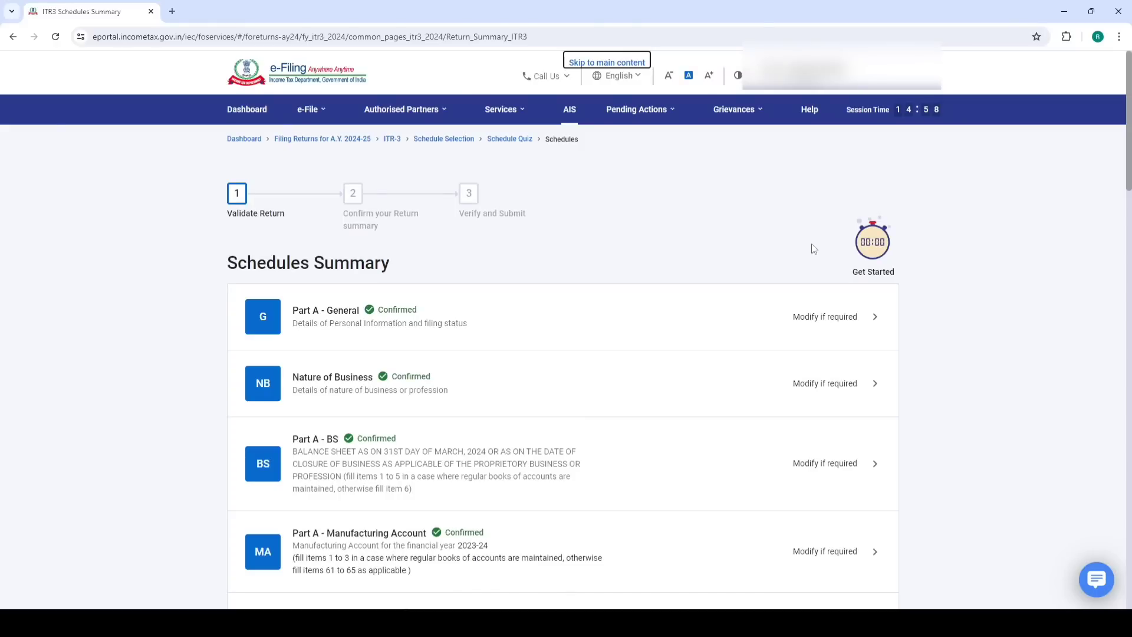
# Reopen Part A - P & L and review the ₹520 Credits to P&L without saving changes
pyautogui.scroll(-5, 498, 395)
pyautogui.click(361, 397)
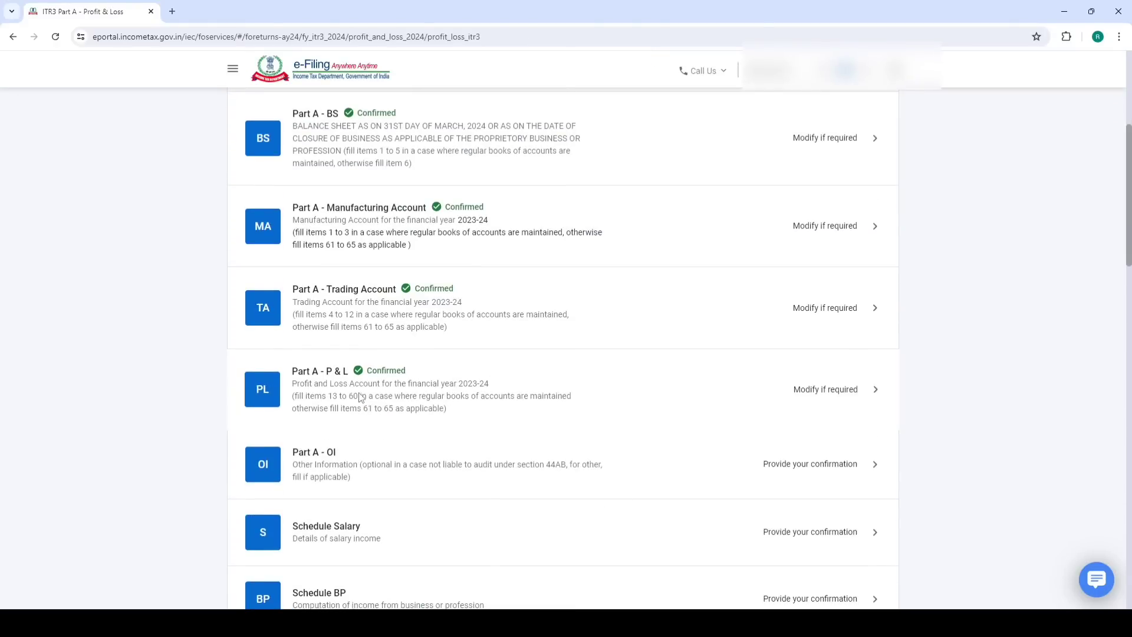
pyautogui.click(348, 259)
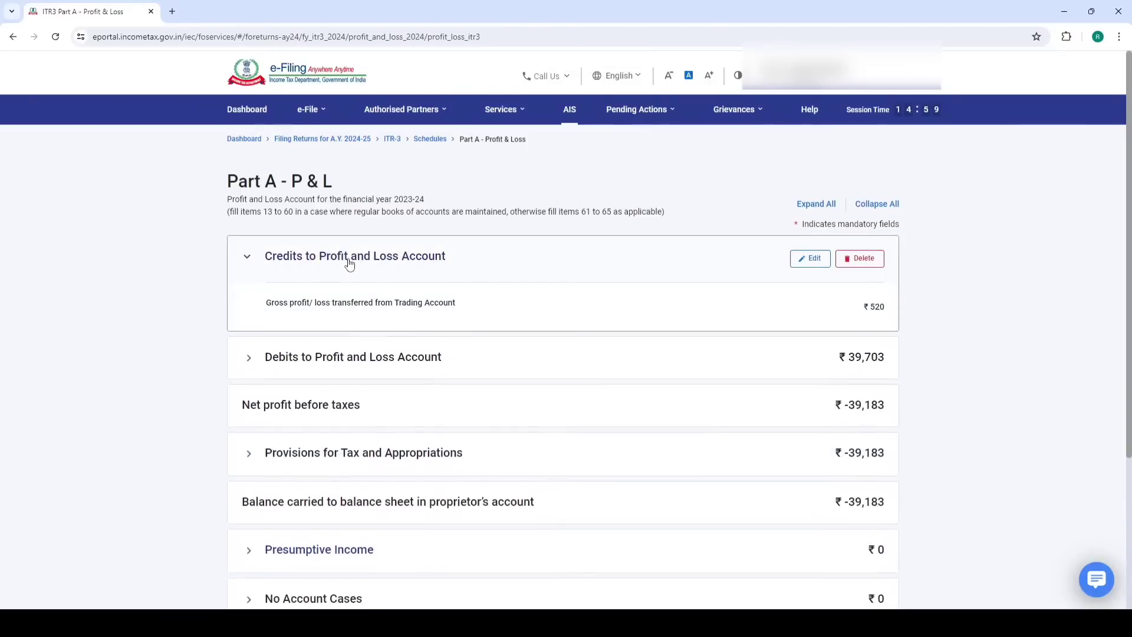
pyautogui.click(799, 259)
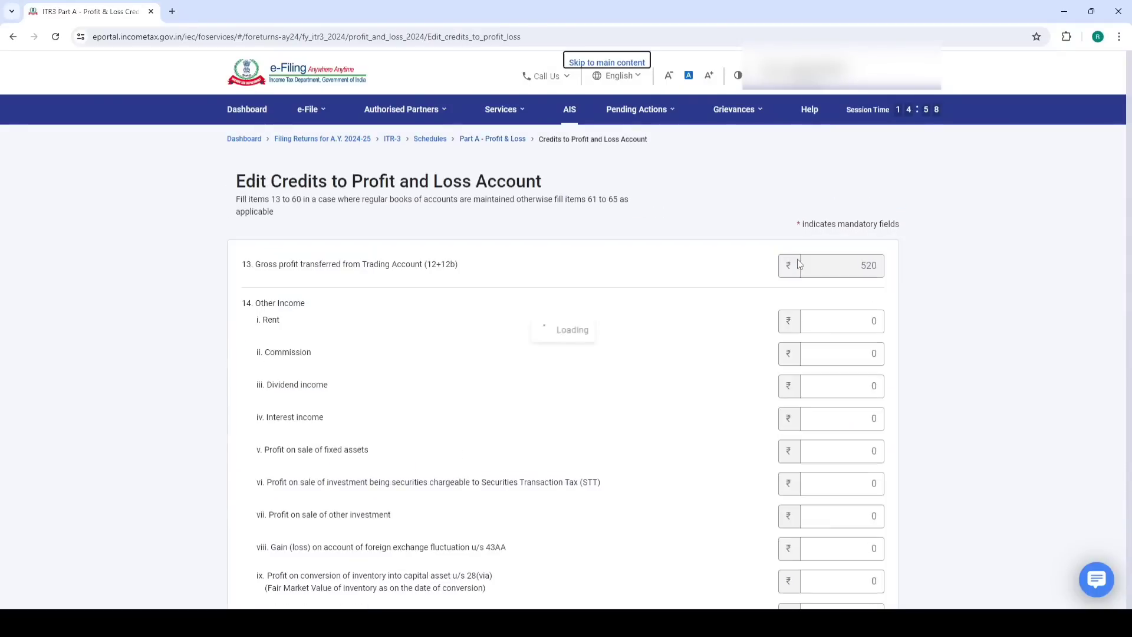
pyautogui.scroll(-7, 504, 296)
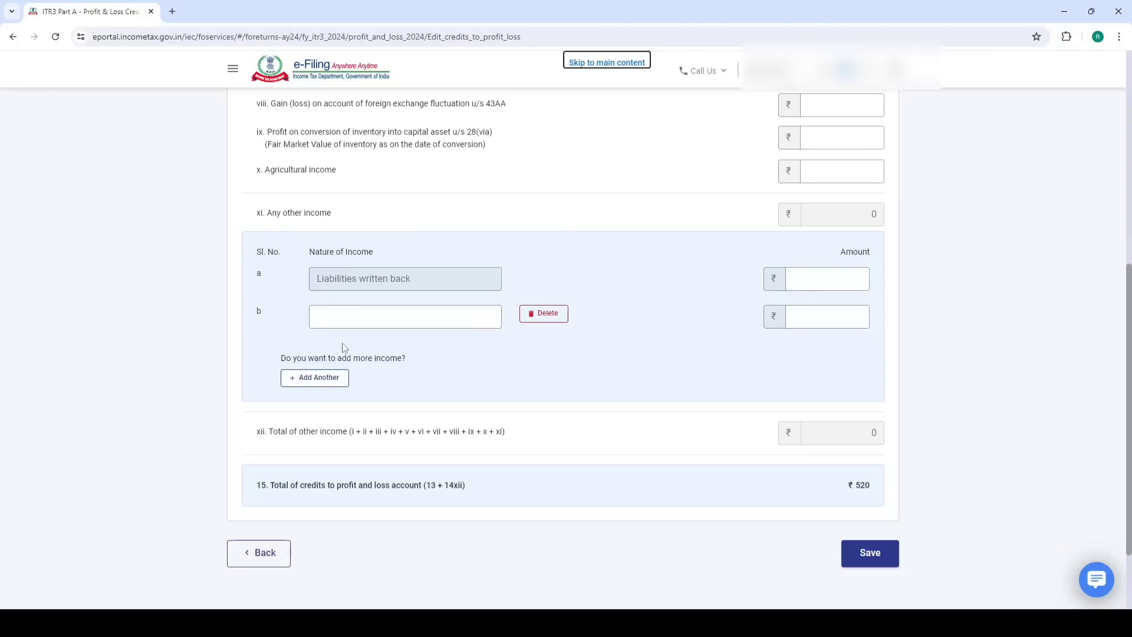
pyautogui.click(354, 318)
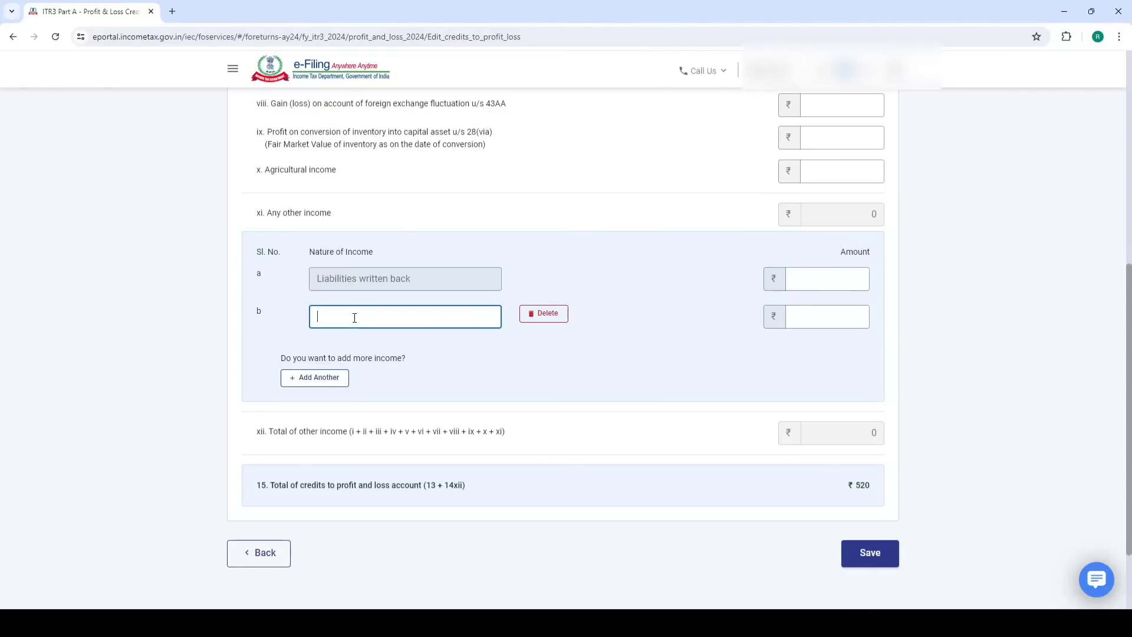
pyautogui.click(786, 316)
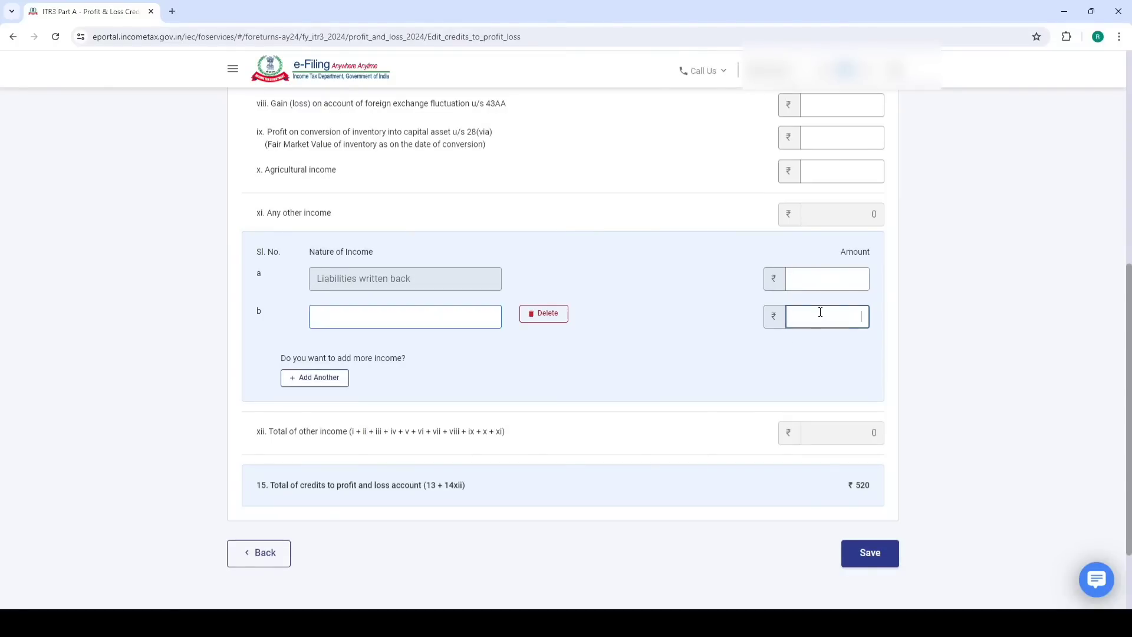
pyautogui.click(259, 553)
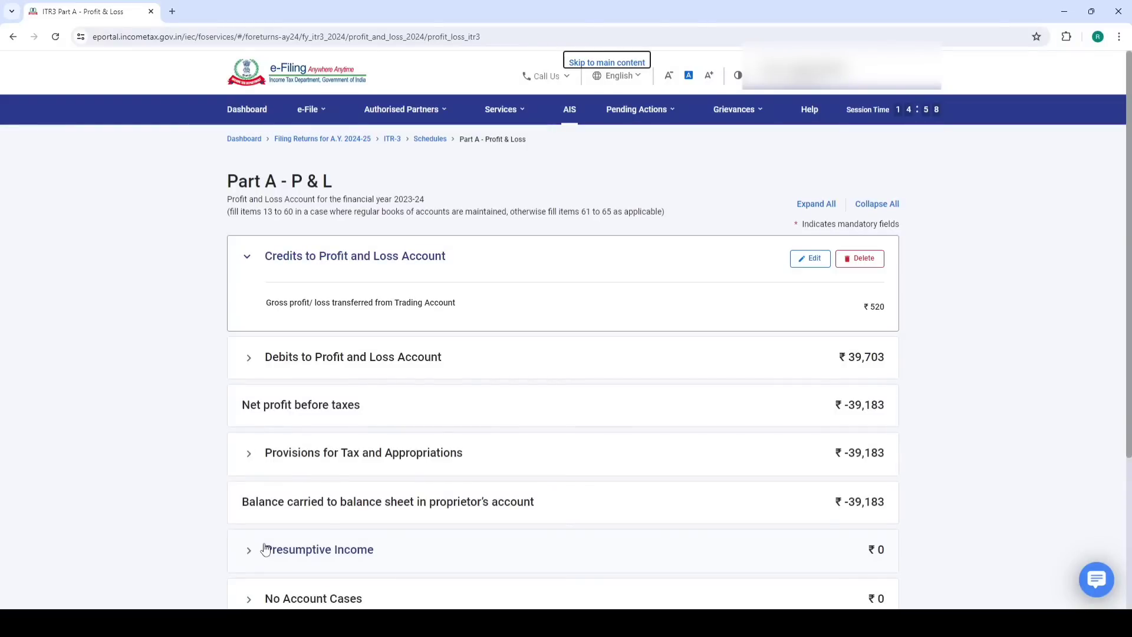
# Expand Presumptive Income and No Account Cases, then confirm the Part A - P & L schedule
pyautogui.scroll(-4, 488, 435)
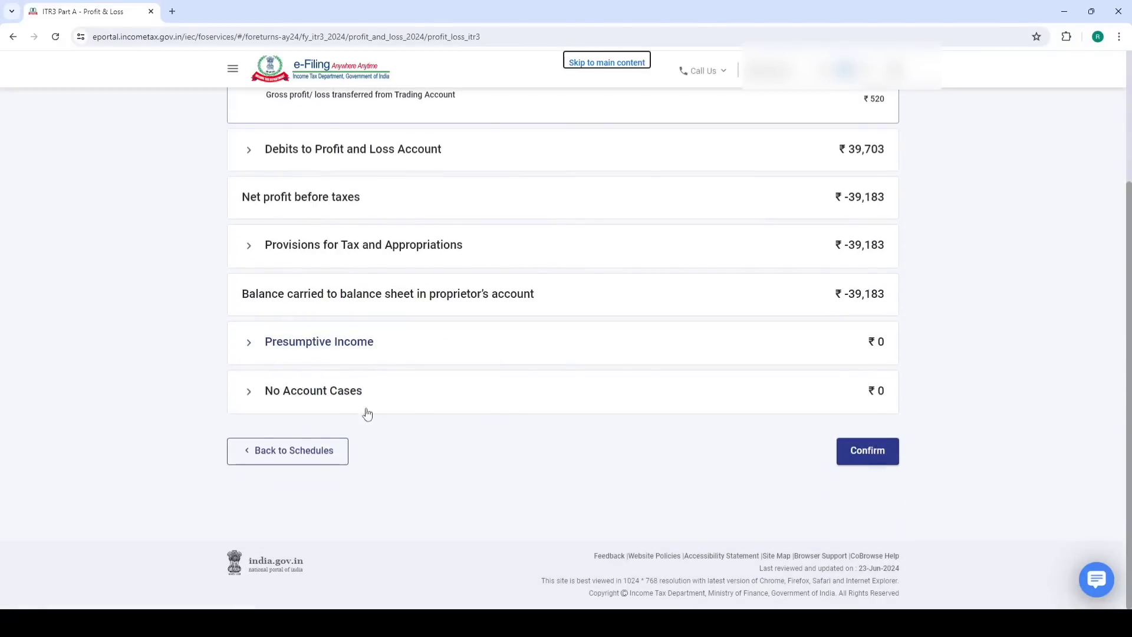
pyautogui.click(337, 350)
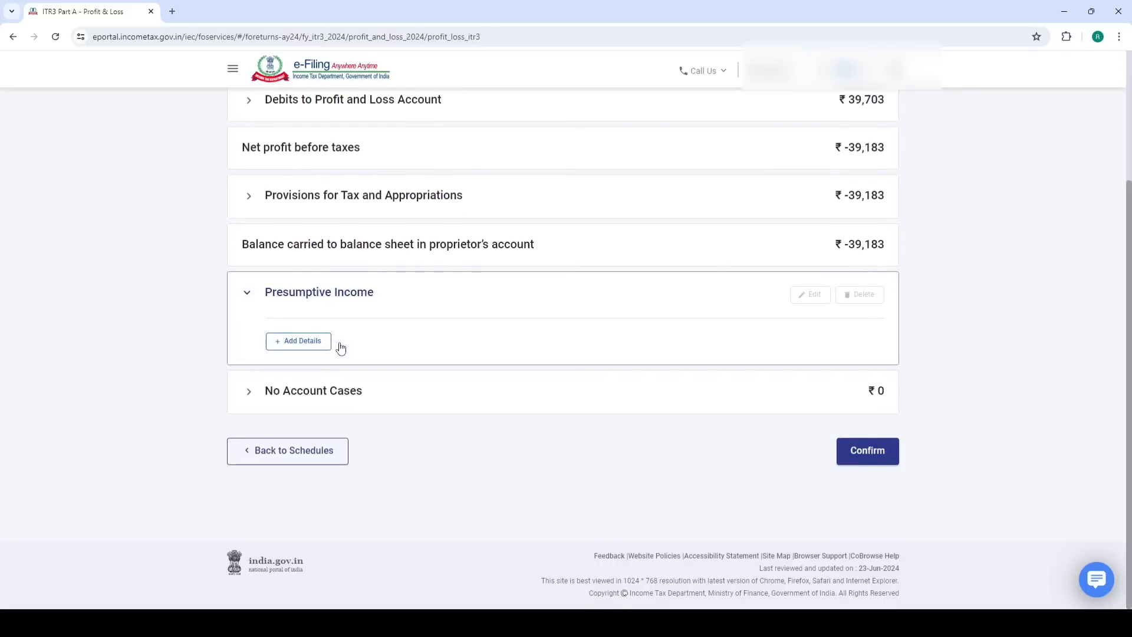
pyautogui.click(312, 399)
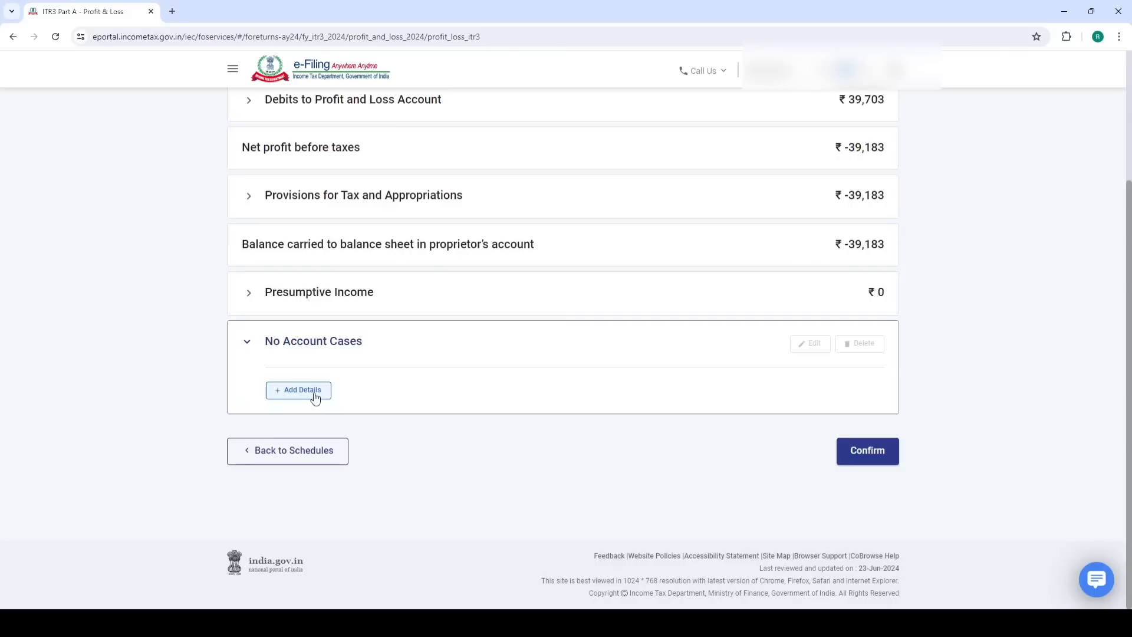
pyautogui.click(859, 454)
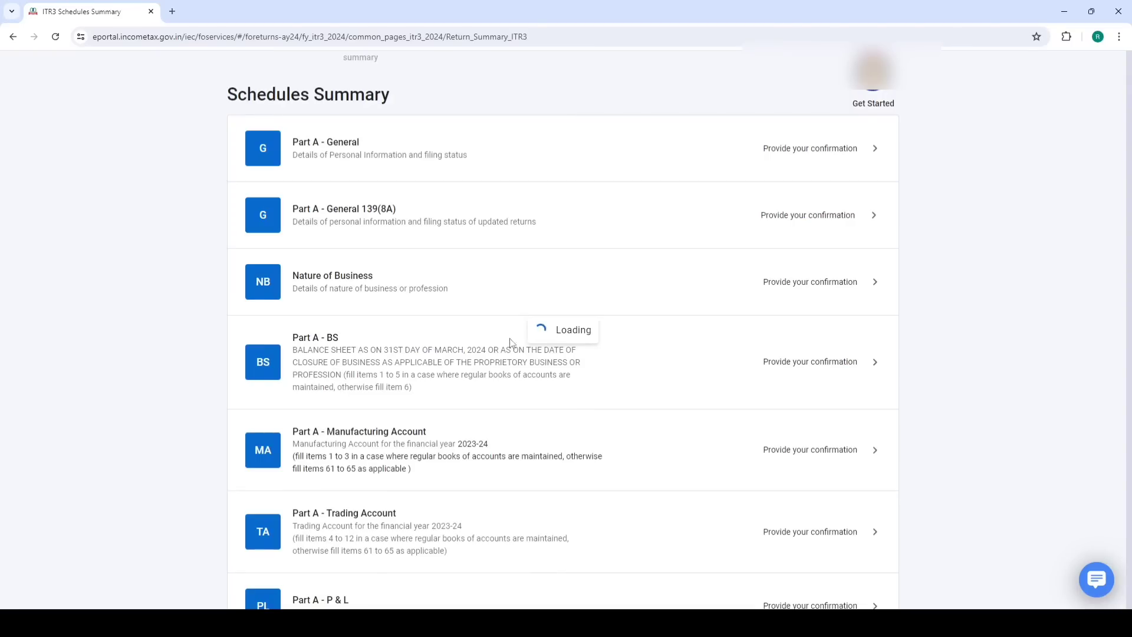
# Open Part A - OI and confirm it with items 10–16 at ₹0 and item 17 at No
pyautogui.scroll(-7, 488, 347)
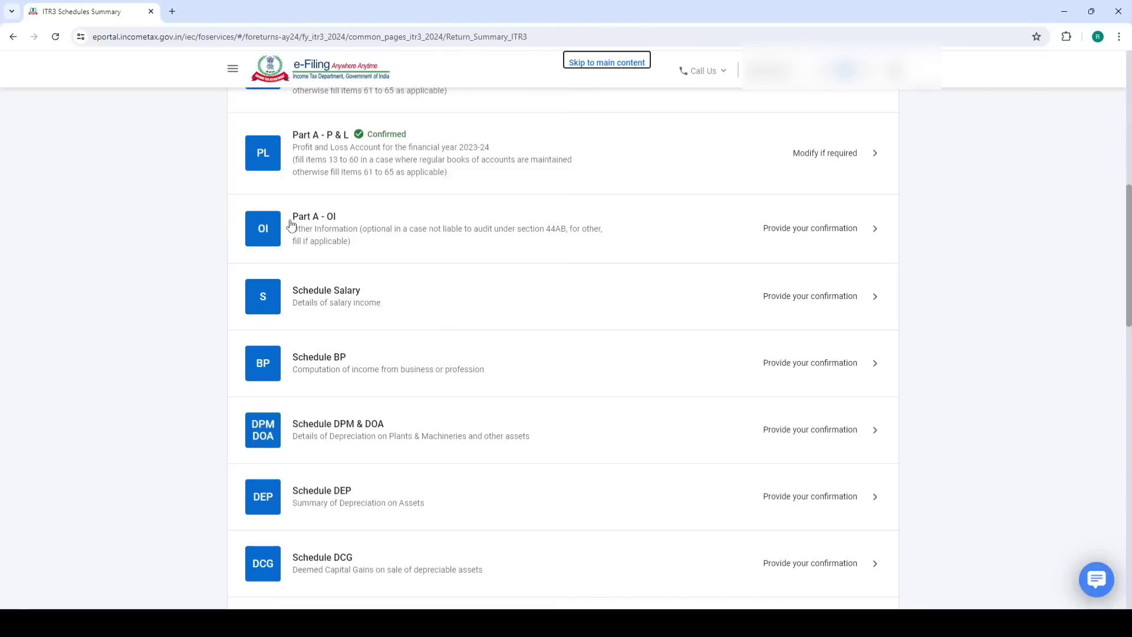
pyautogui.click(346, 235)
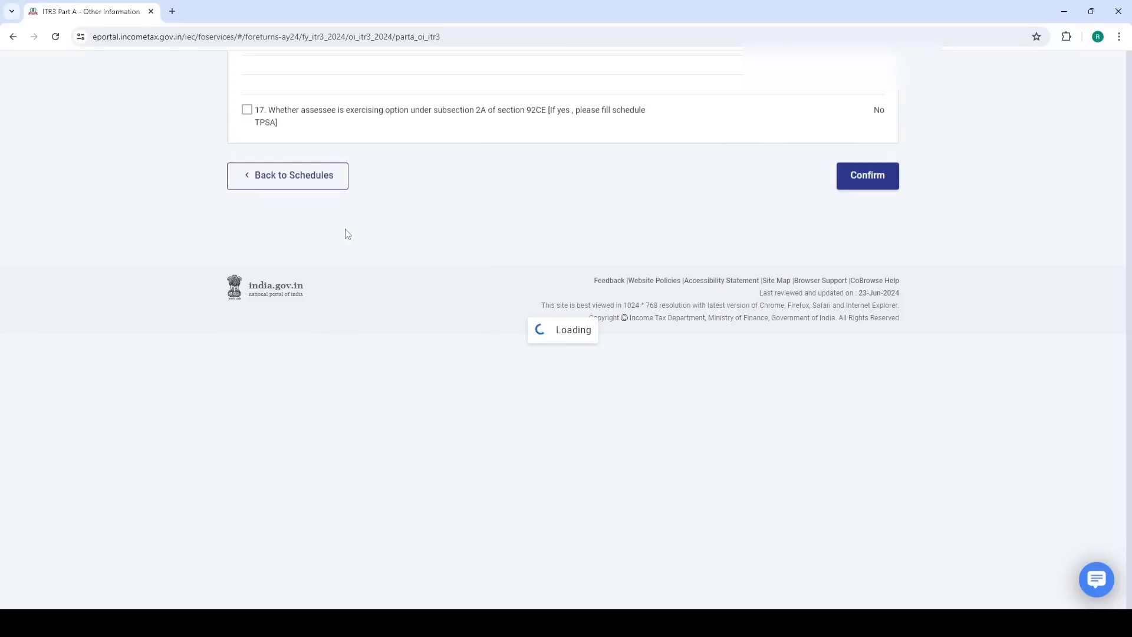
pyautogui.scroll(-10, 435, 341)
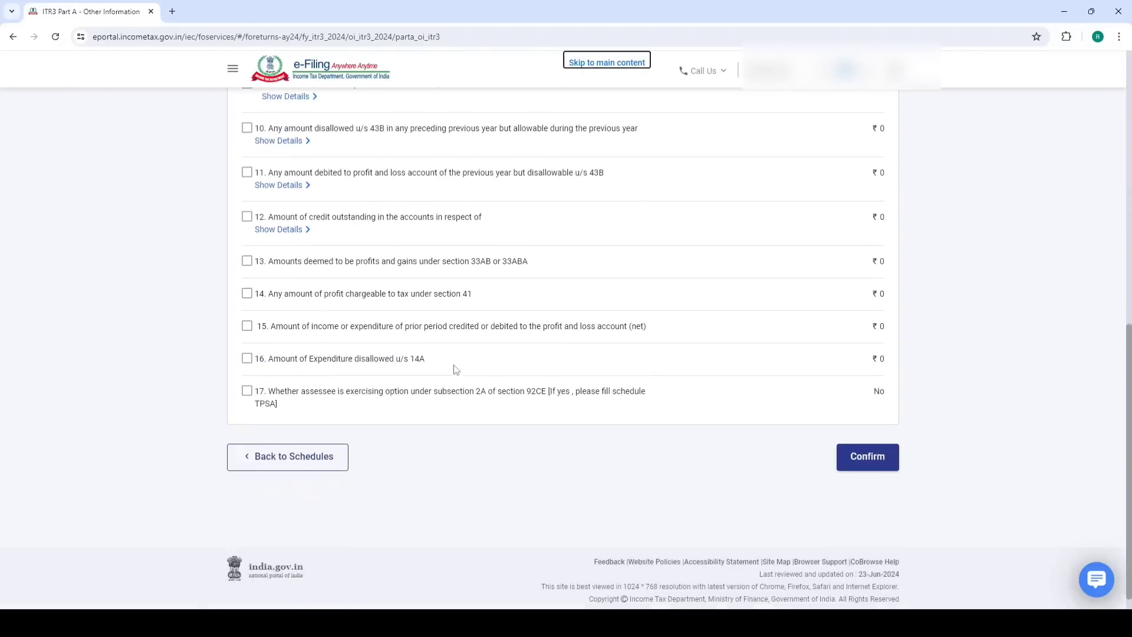
pyautogui.click(859, 457)
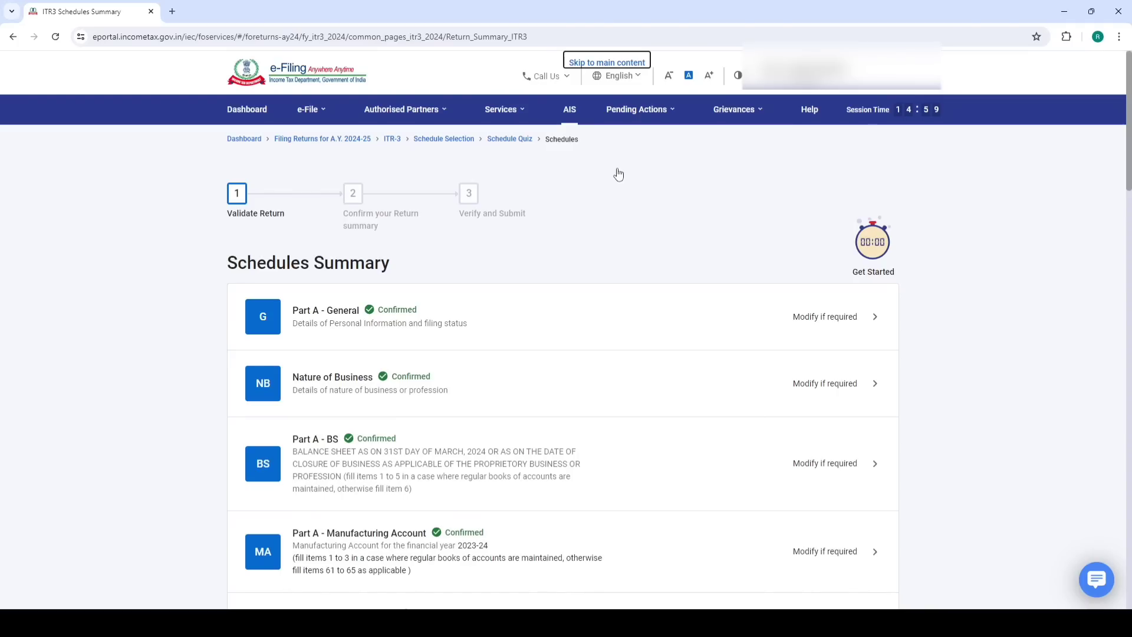
pyautogui.scroll(-9, 561, 309)
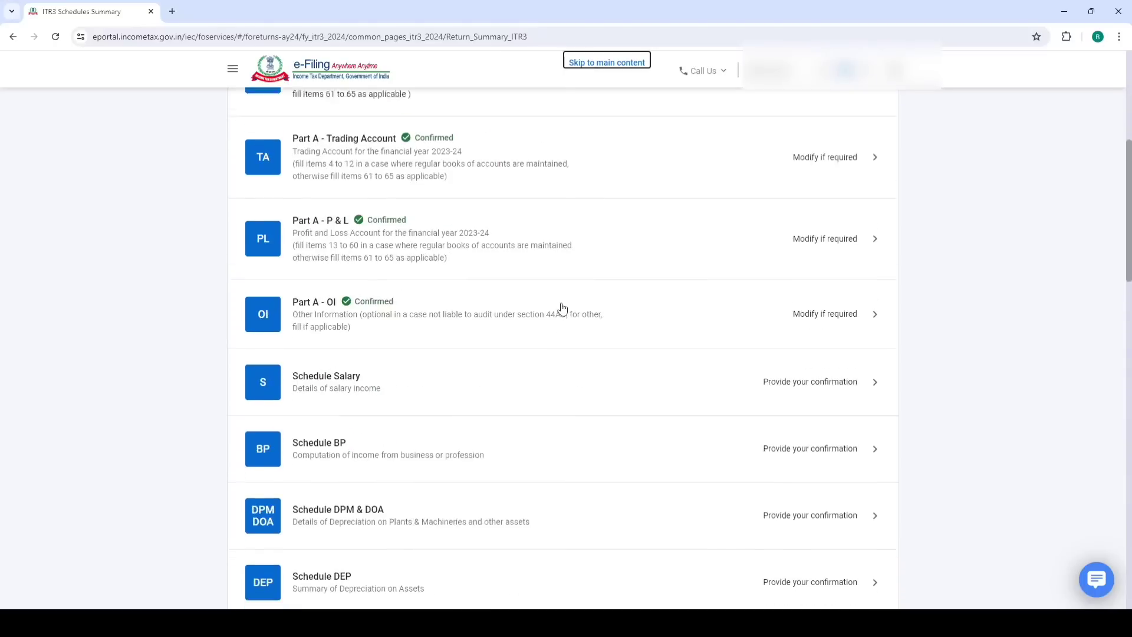
# Start a new employer entry with name, address, town and state 27 - Rajasthan
pyautogui.click(336, 362)
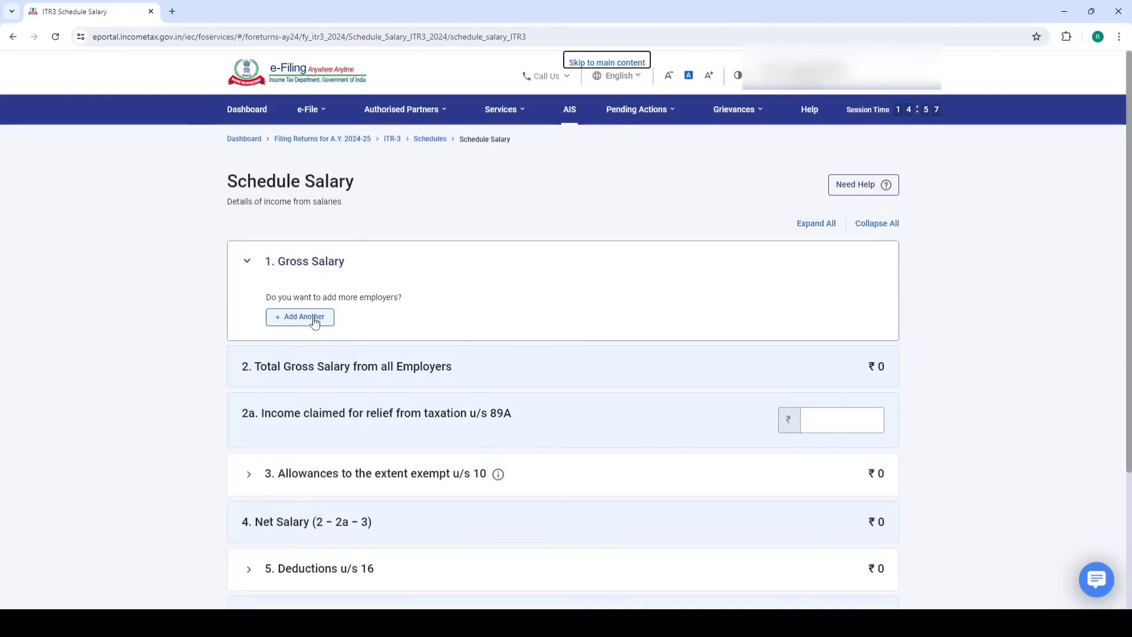
pyautogui.click(314, 319)
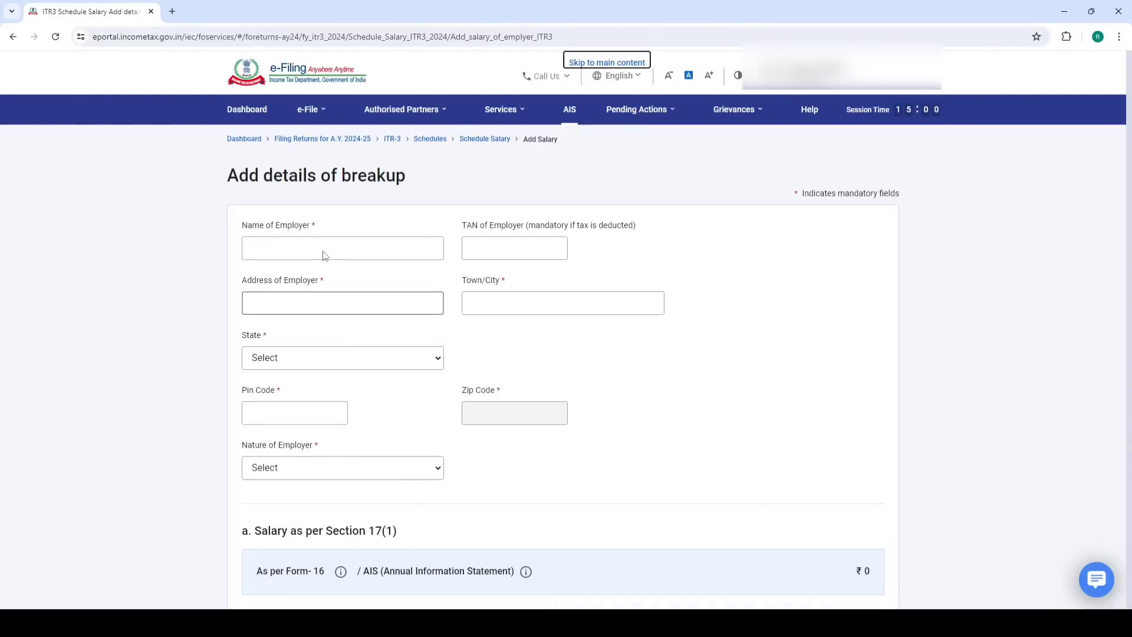
pyautogui.click(332, 243)
pyautogui.write('ss')
pyautogui.click(306, 304)
pyautogui.write('xz')
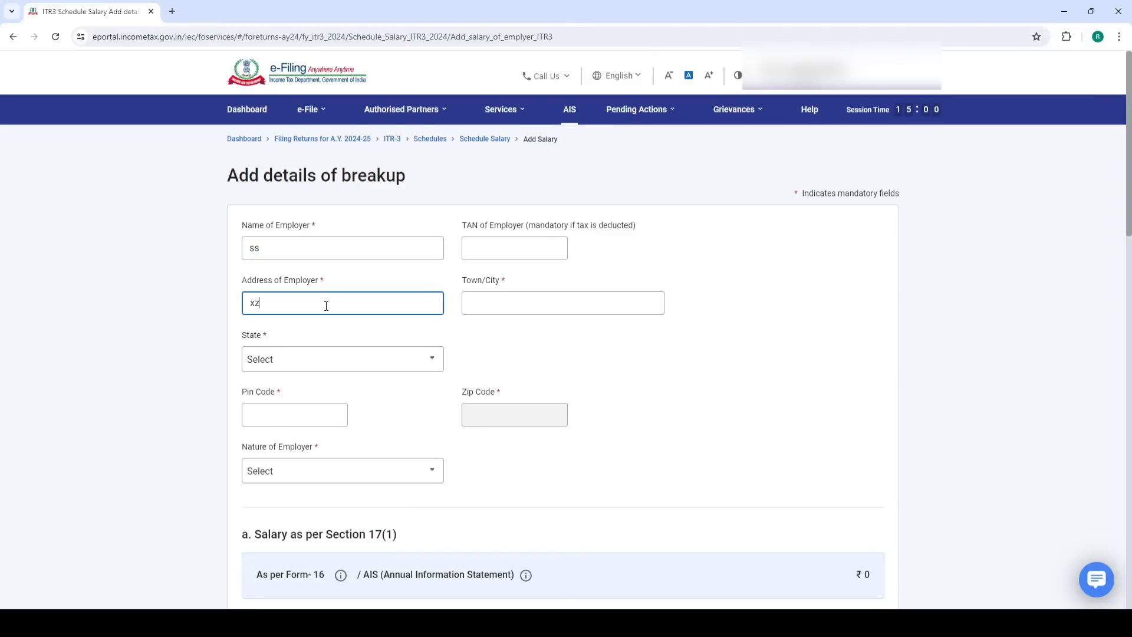
pyautogui.click(472, 304)
pyautogui.write('ss')
pyautogui.click(378, 361)
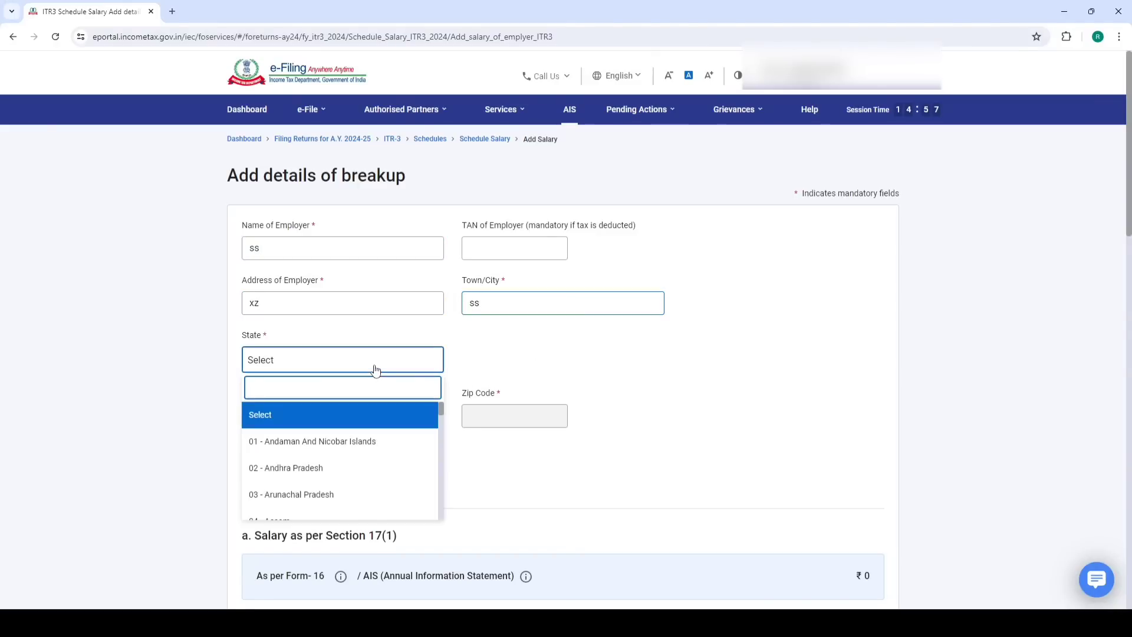
pyautogui.write('raj')
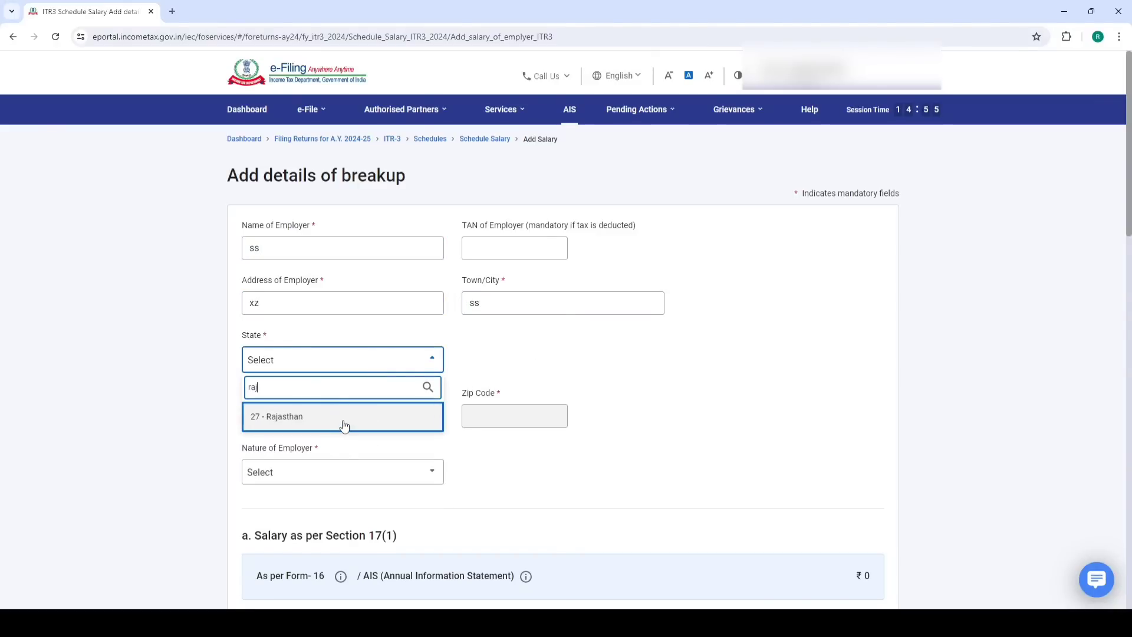
pyautogui.click(344, 418)
pyautogui.click(344, 420)
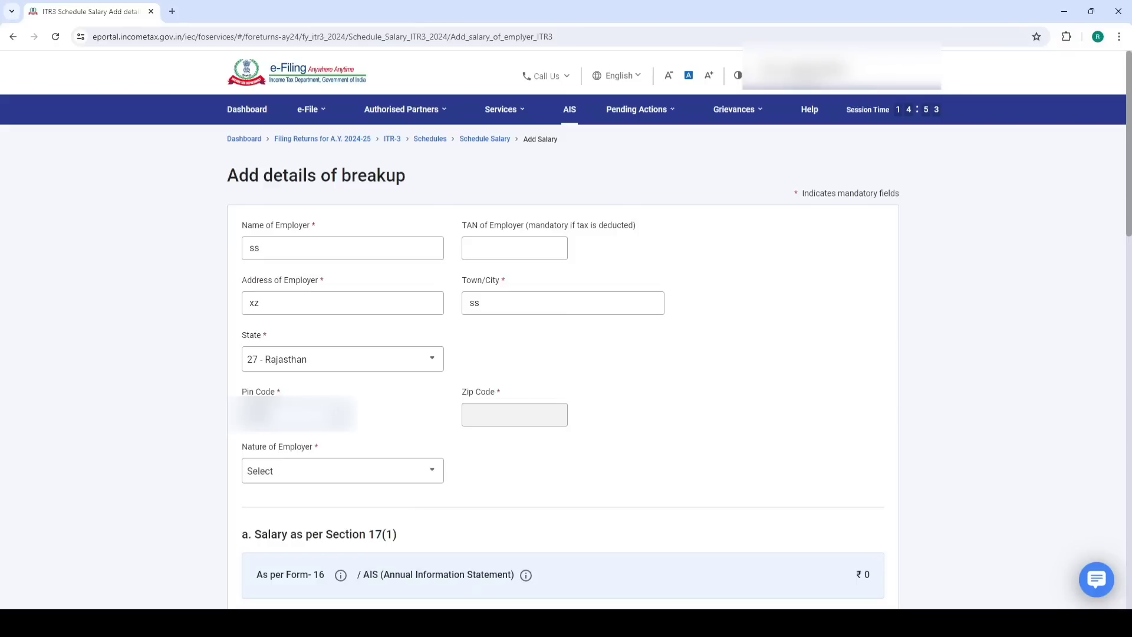
# Set the nature of employer to Others and the nature of salary to Basic salary
pyautogui.click(336, 475)
pyautogui.scroll(-5, 347, 413)
pyautogui.scroll(-1, 337, 363)
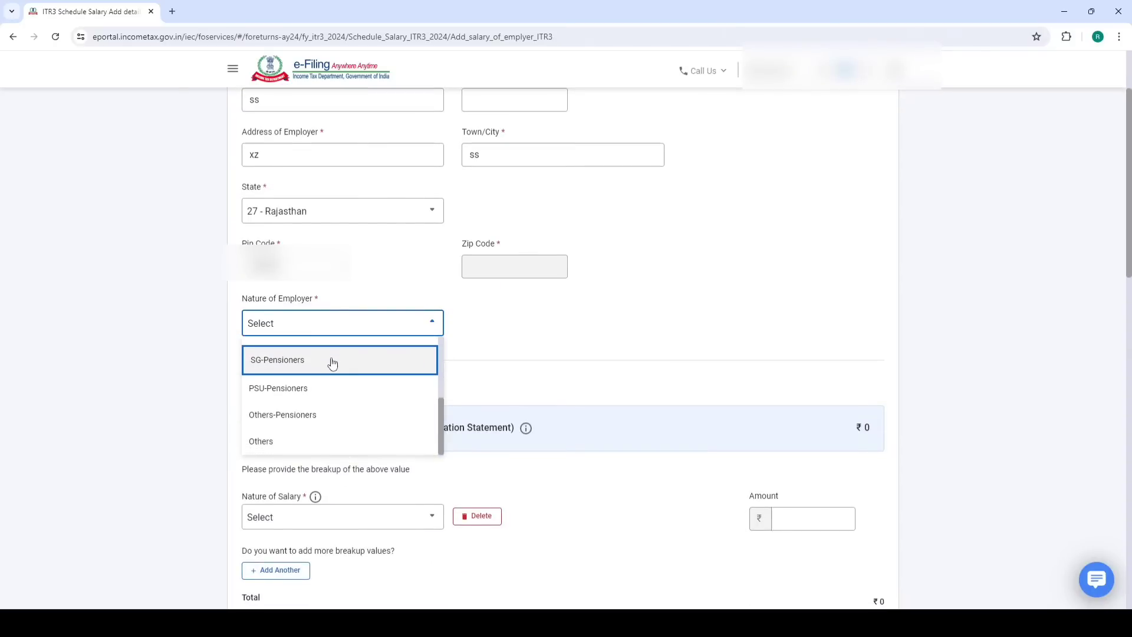
pyautogui.click(297, 420)
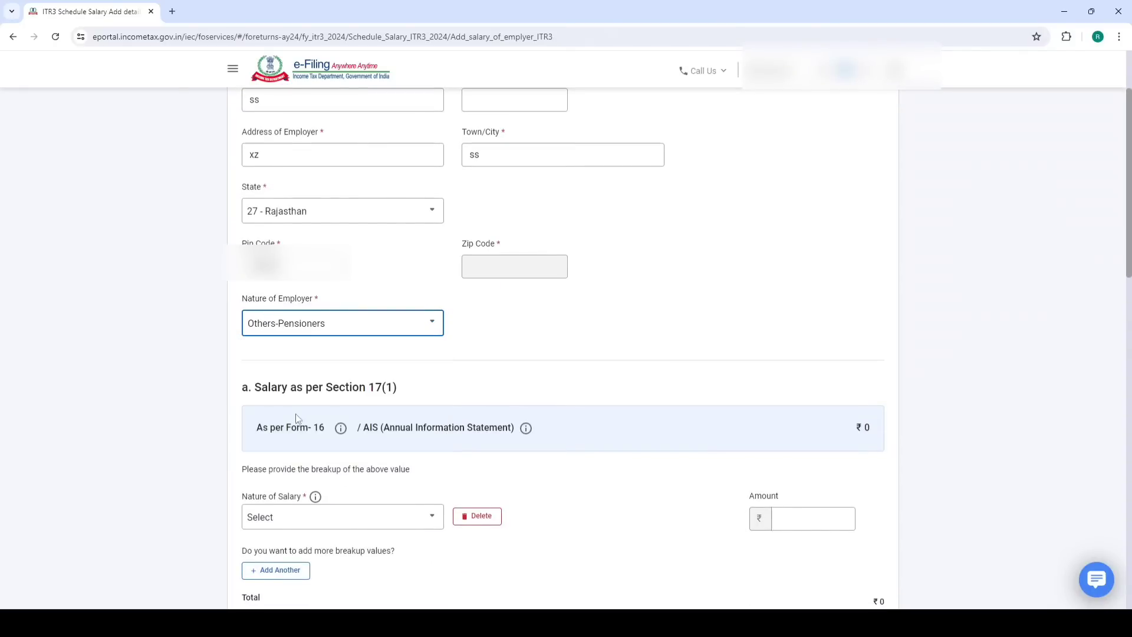
pyautogui.click(328, 324)
pyautogui.scroll(-2, 499, 353)
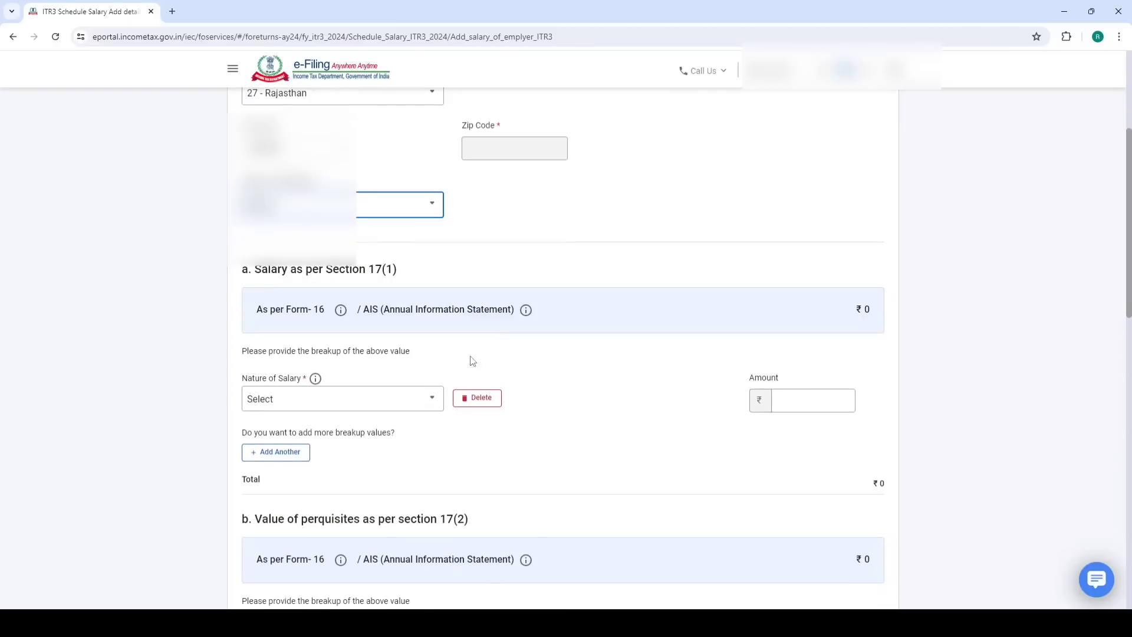
pyautogui.click(361, 399)
pyautogui.click(277, 486)
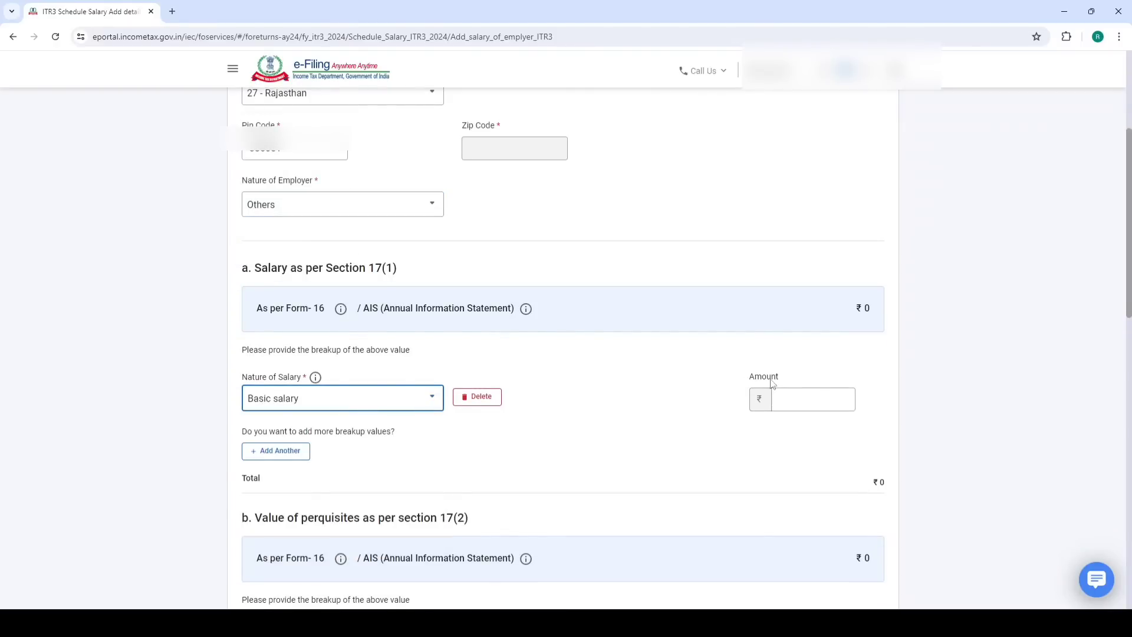
pyautogui.click(801, 398)
# Enter the 3,00,000 basic salary, checked against workbook cell G32
pyautogui.click(175, 623)
pyautogui.click(192, 590)
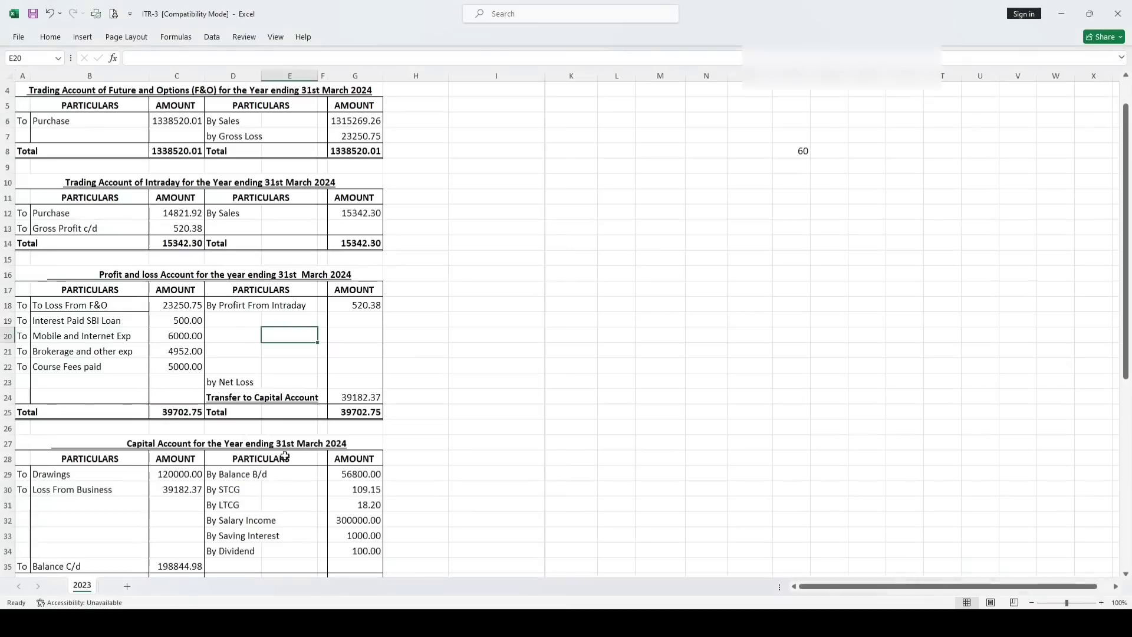
pyautogui.scroll(-4, 328, 388)
pyautogui.click(347, 383)
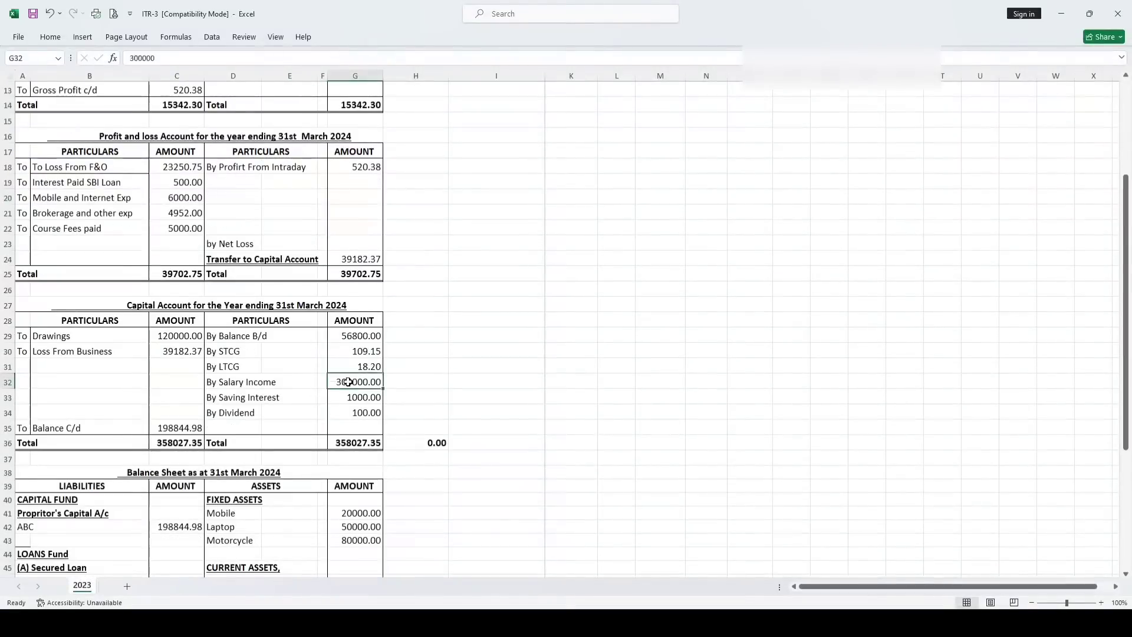
pyautogui.click(151, 623)
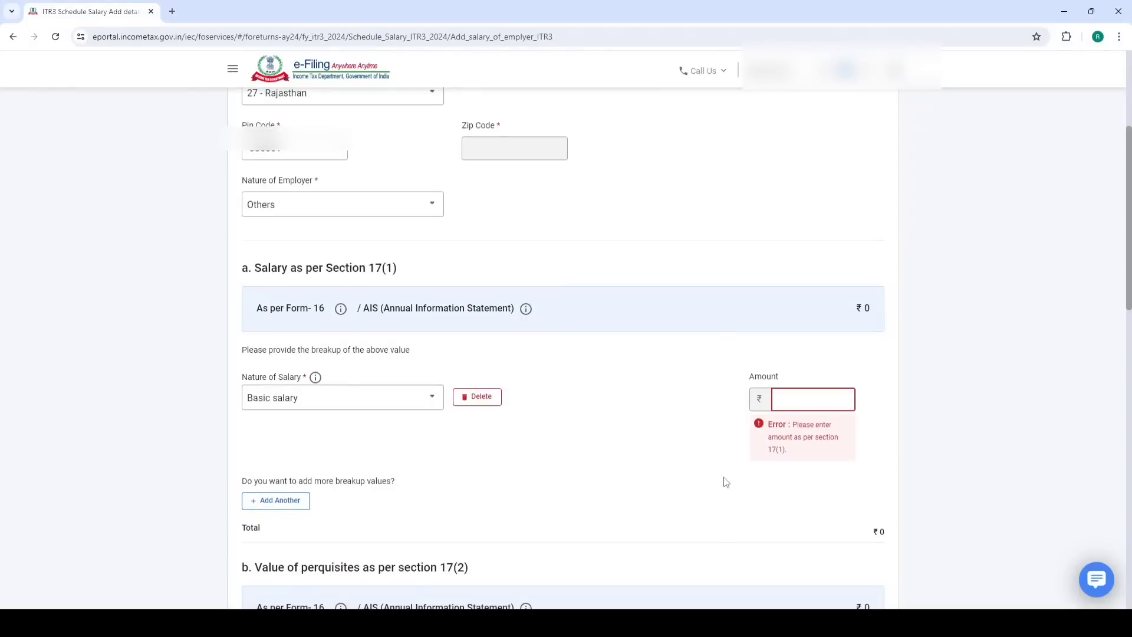
pyautogui.write('300000')
pyautogui.click(683, 433)
# Add the employer's salary details, giving ₹2,50,000 income chargeable under Salaries
pyautogui.scroll(-15, 698, 417)
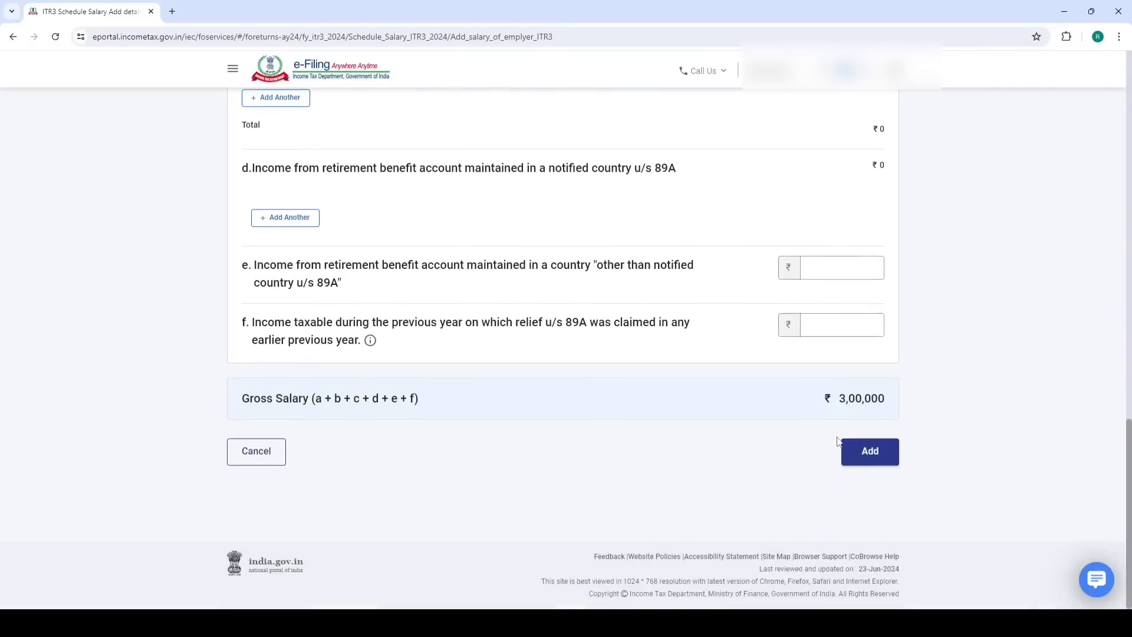
pyautogui.scroll(8, 785, 417)
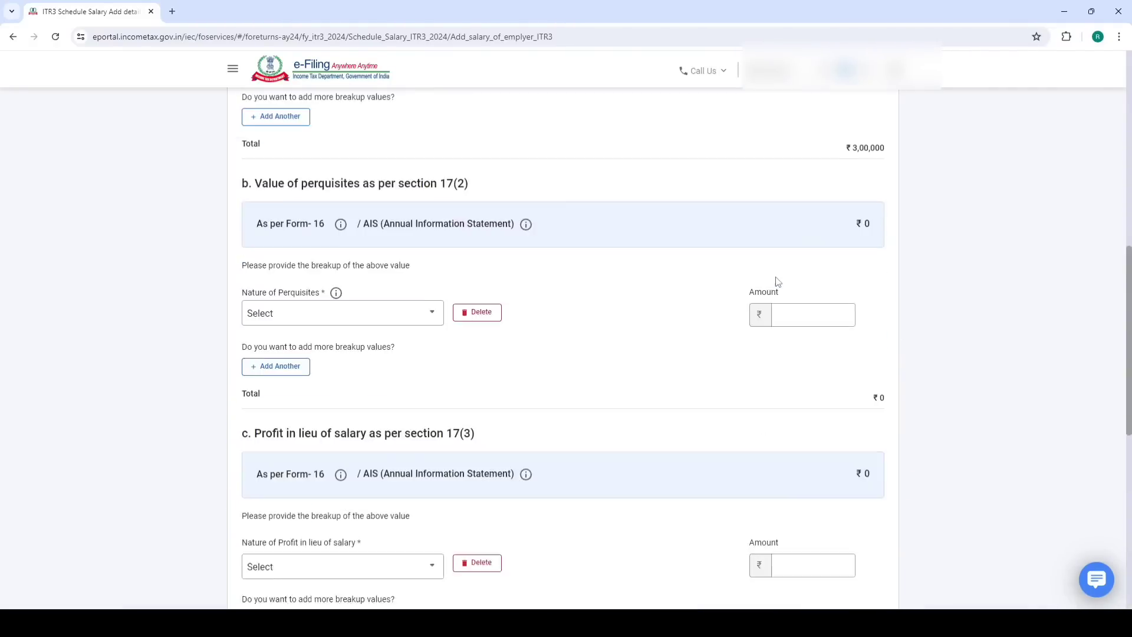
pyautogui.scroll(2, 766, 274)
pyautogui.scroll(-10, 742, 260)
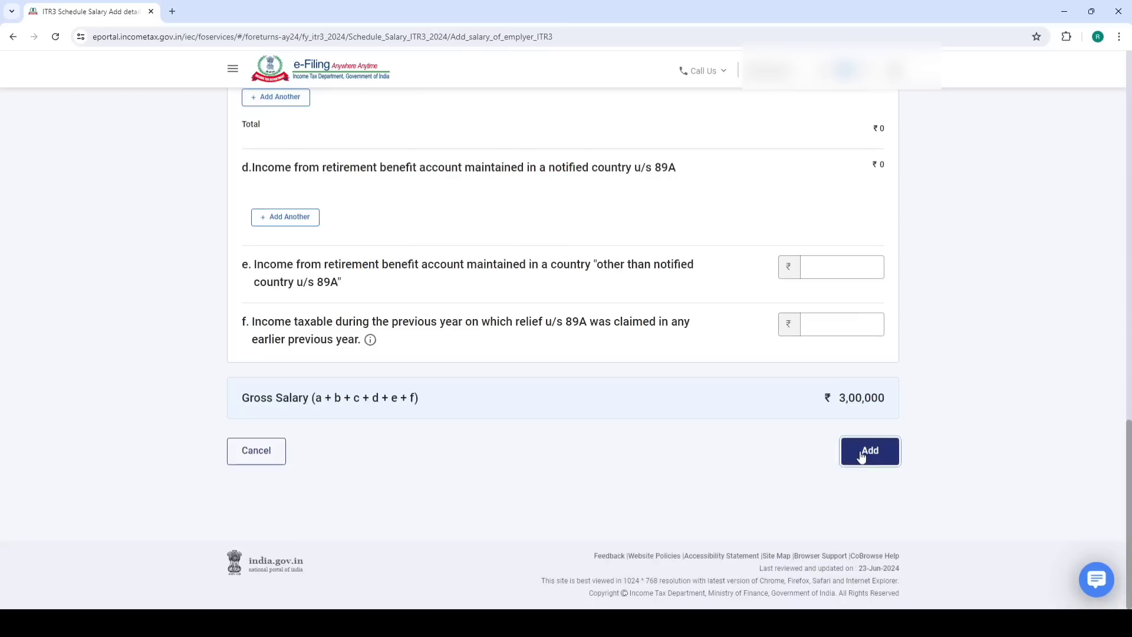
pyautogui.click(867, 455)
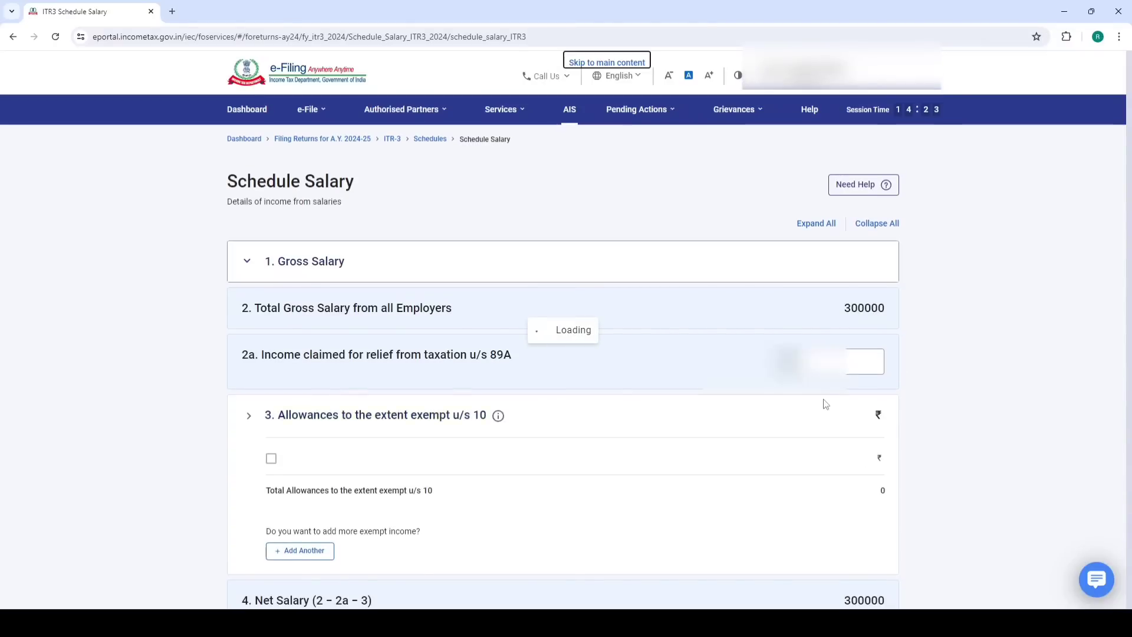
pyautogui.scroll(-10, 819, 383)
pyautogui.scroll(-2, 824, 370)
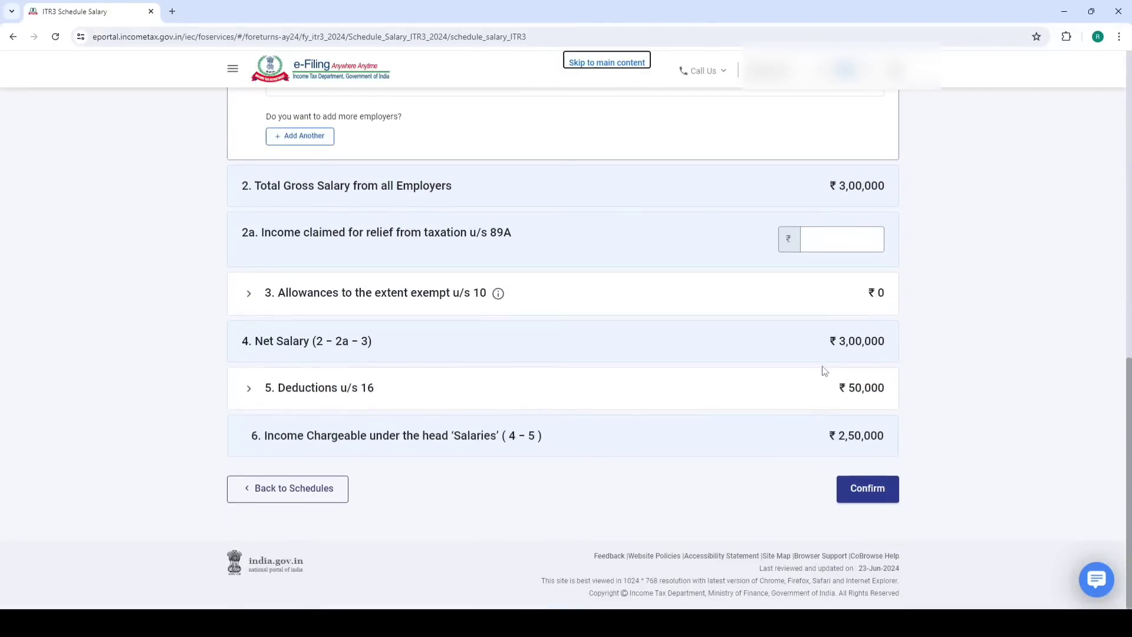
# Confirm Schedule Salary, then review and confirm Schedule BP
pyautogui.click(877, 497)
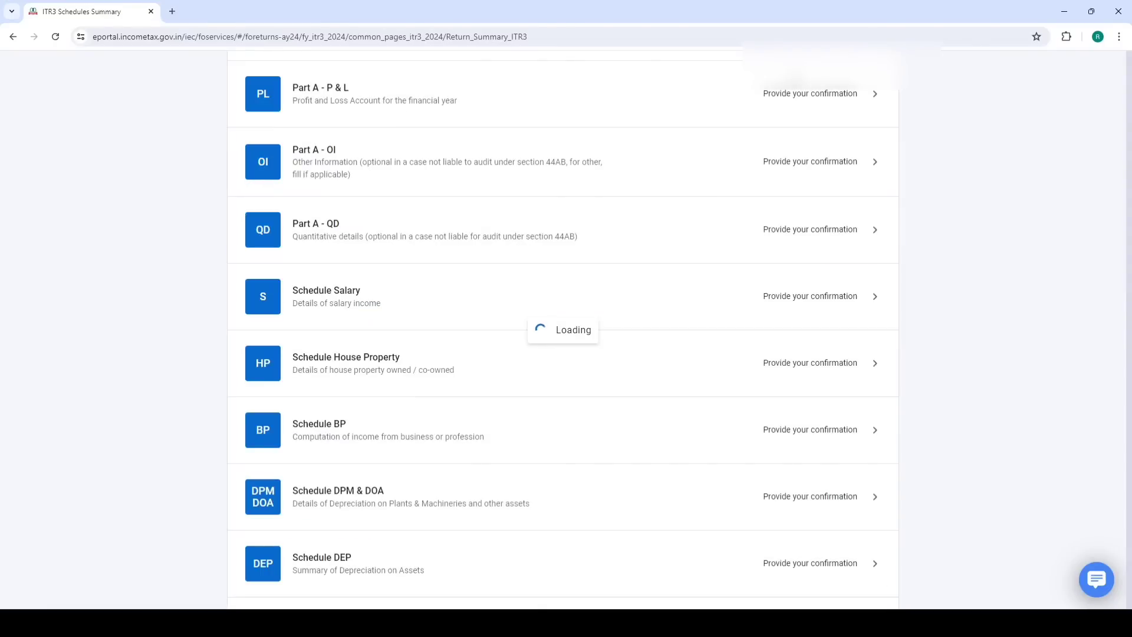
pyautogui.scroll(-7, 532, 304)
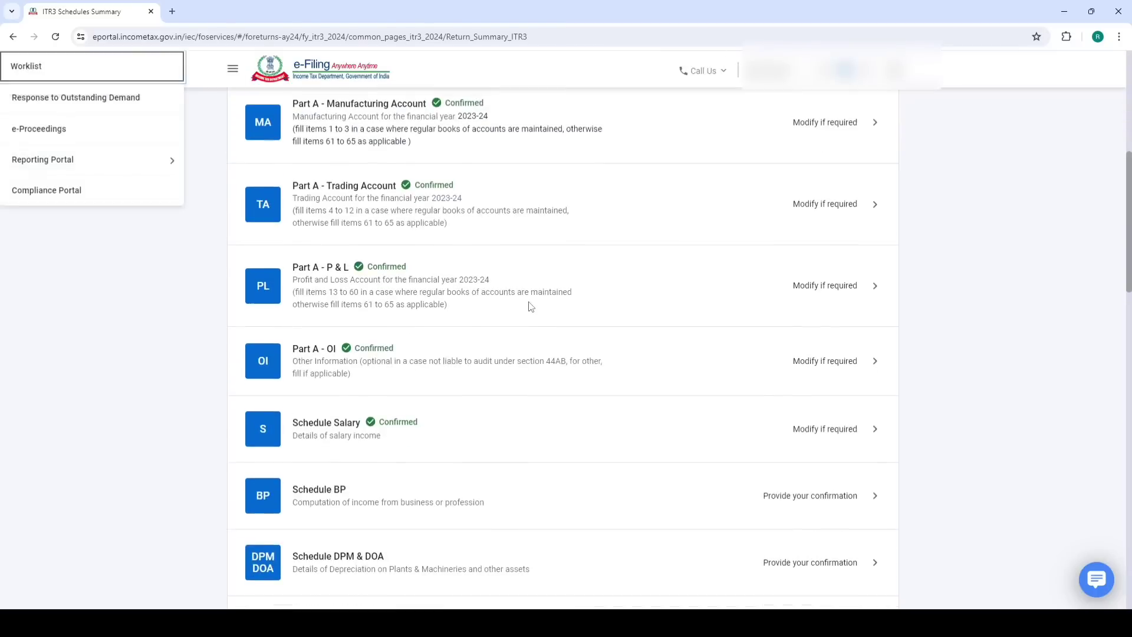
pyautogui.scroll(-4, 530, 306)
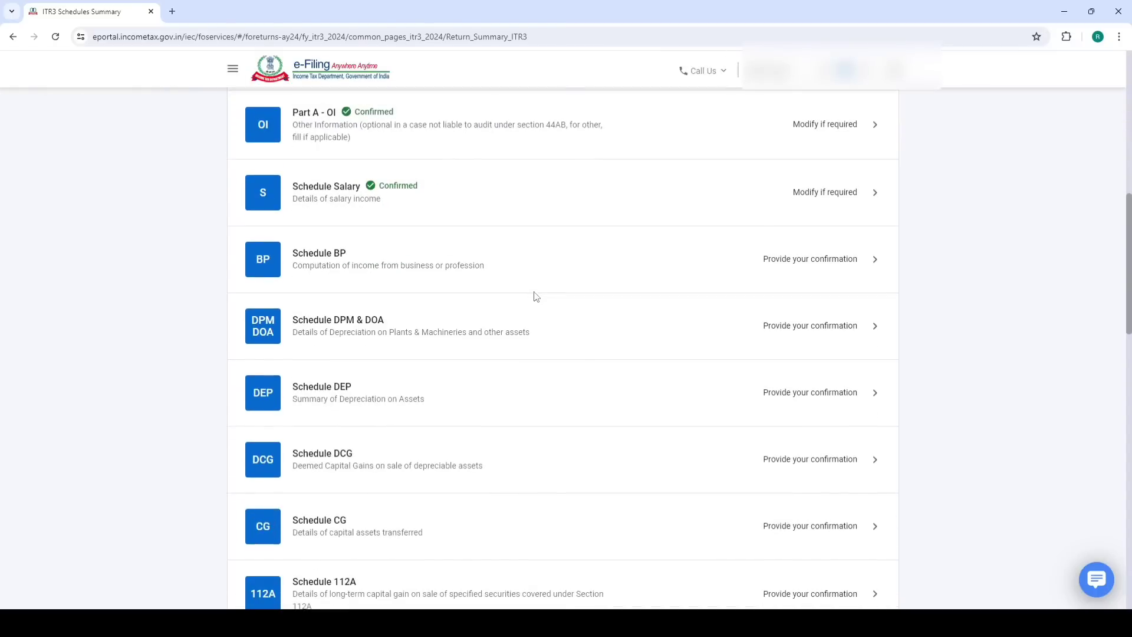
pyautogui.click(345, 255)
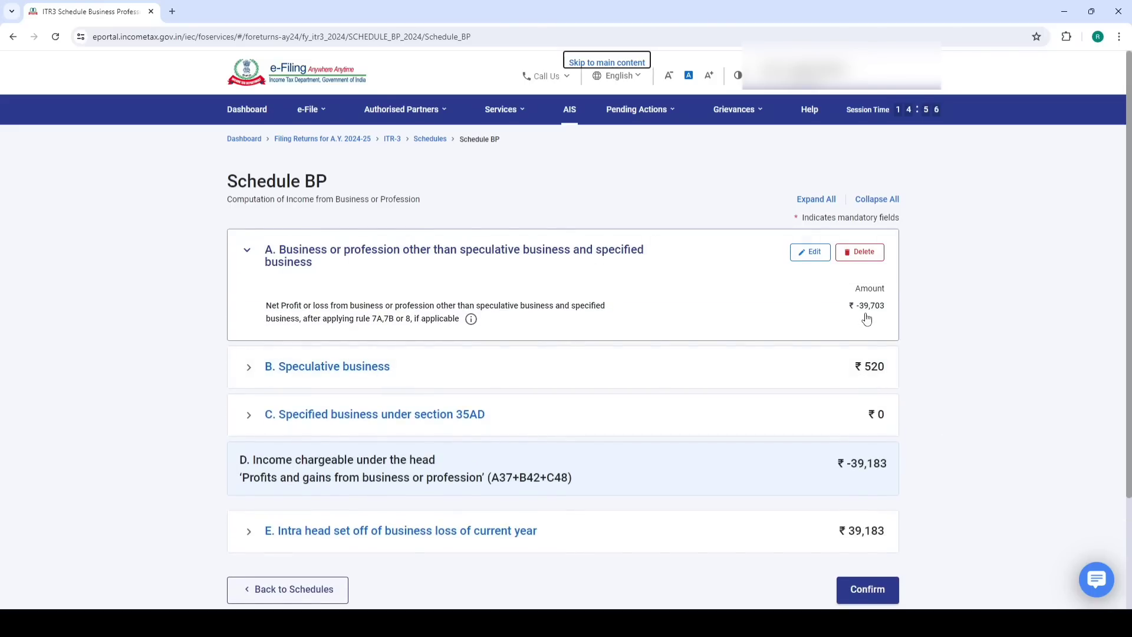
pyautogui.scroll(-3, 849, 458)
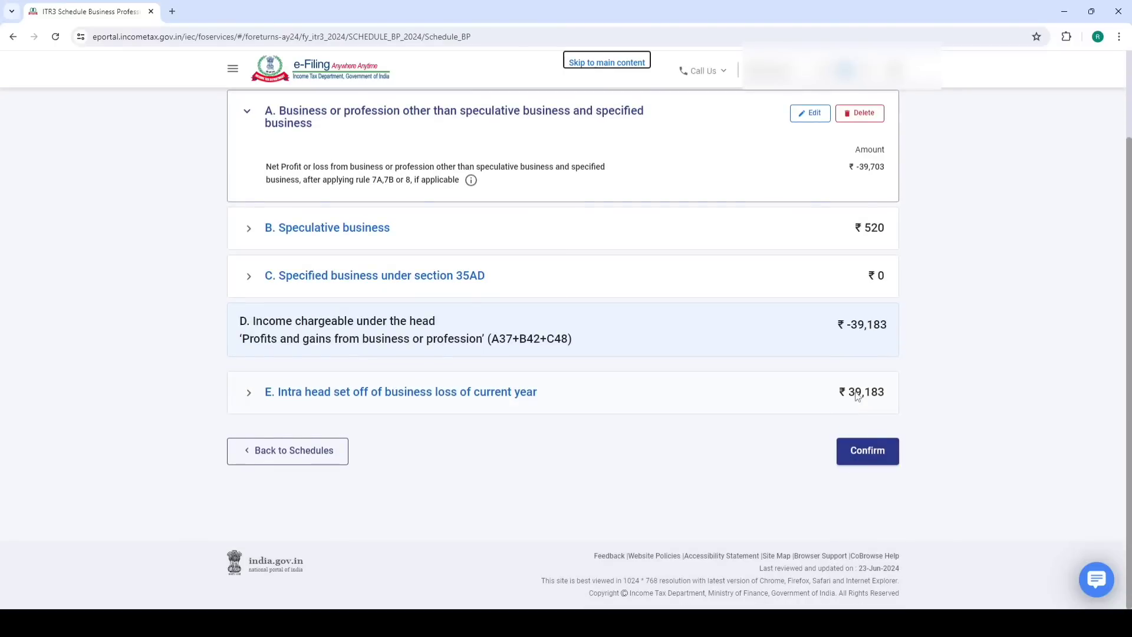
pyautogui.click(858, 450)
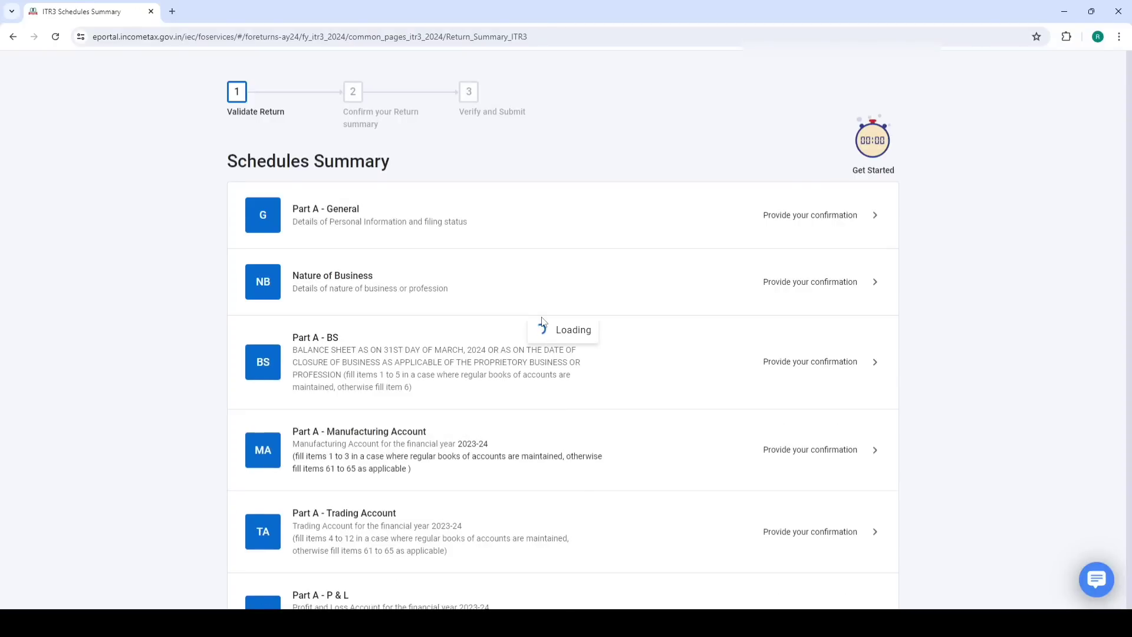
# Move down the summary and open Schedule CG for capital gains
pyautogui.scroll(-4, 561, 379)
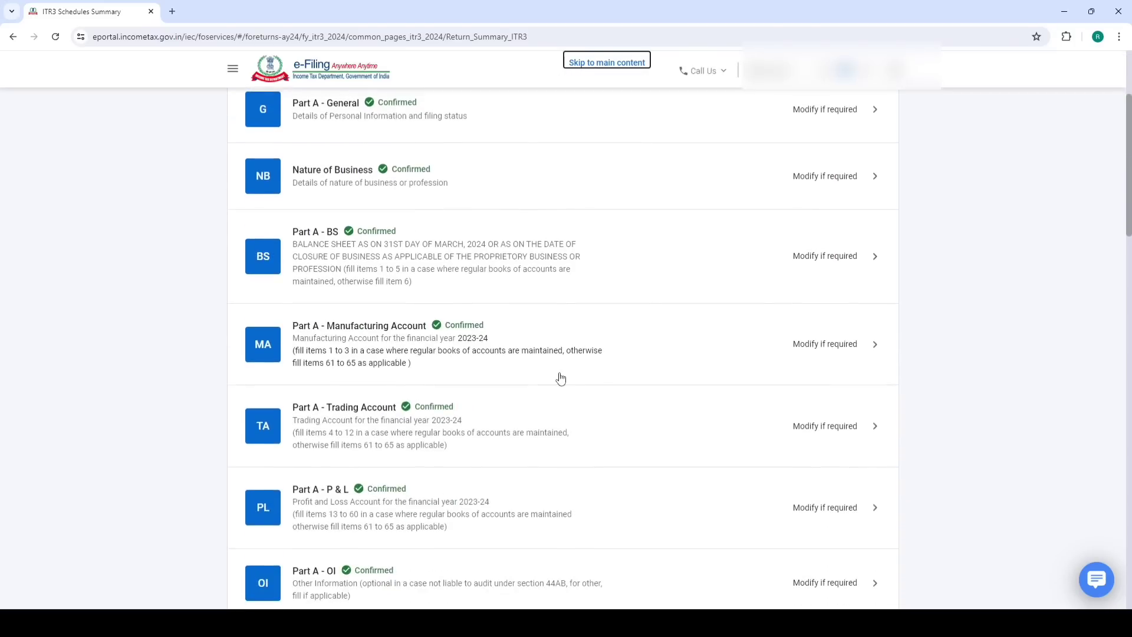
pyautogui.scroll(-10, 560, 379)
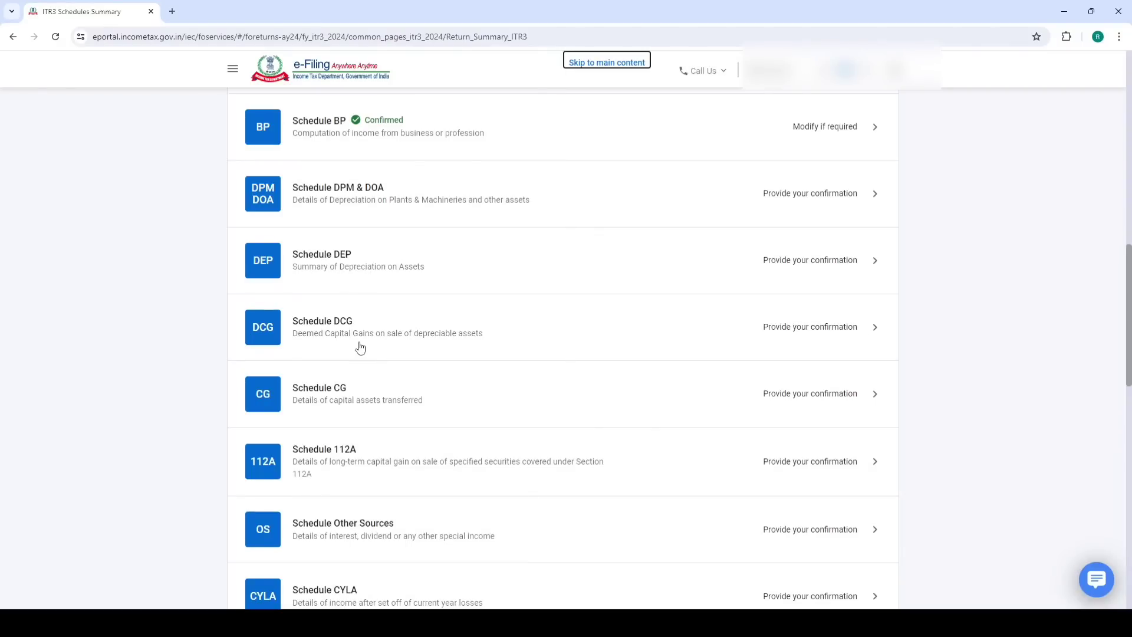
pyautogui.scroll(-2, 360, 348)
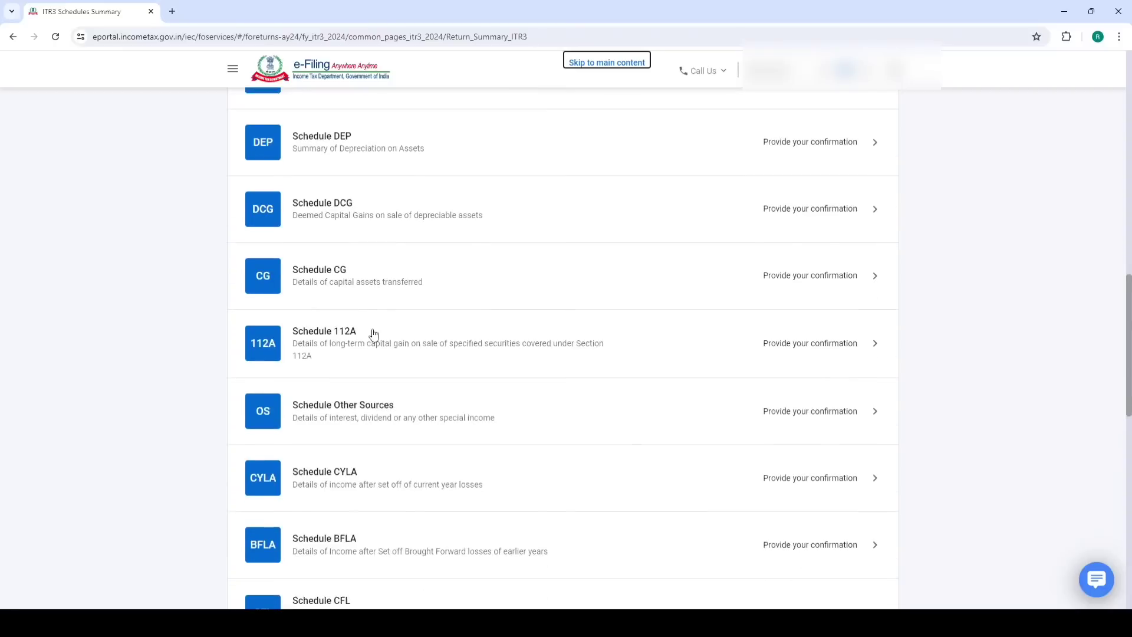
pyautogui.click(334, 285)
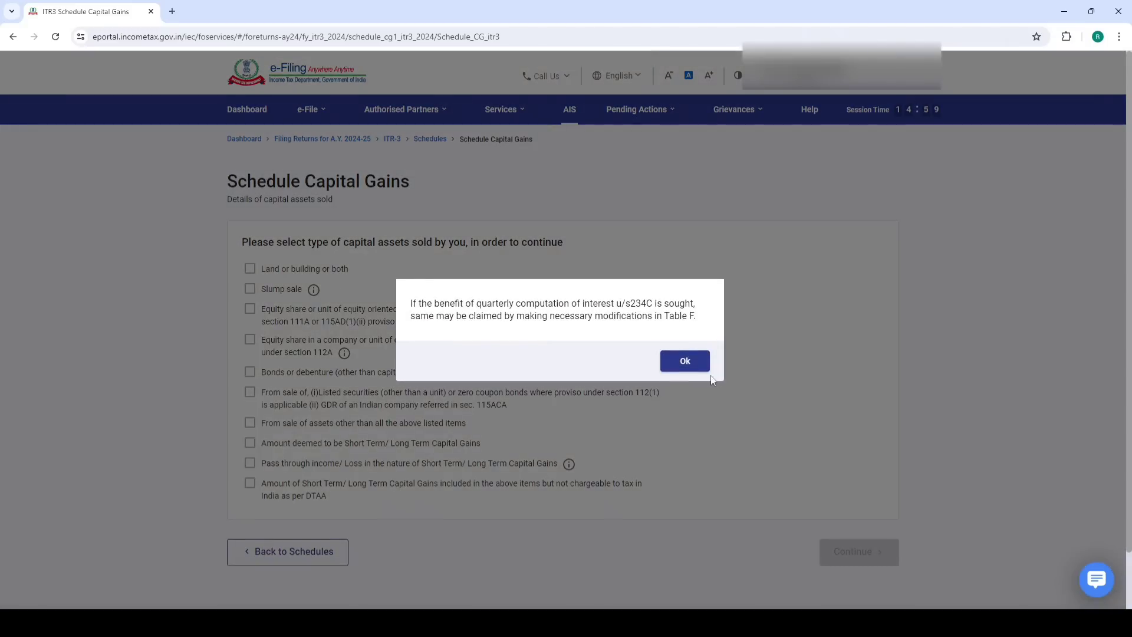
# Dismiss the 234C notice, tick equity shares under sections 111A and 112A, and continue
pyautogui.click(685, 361)
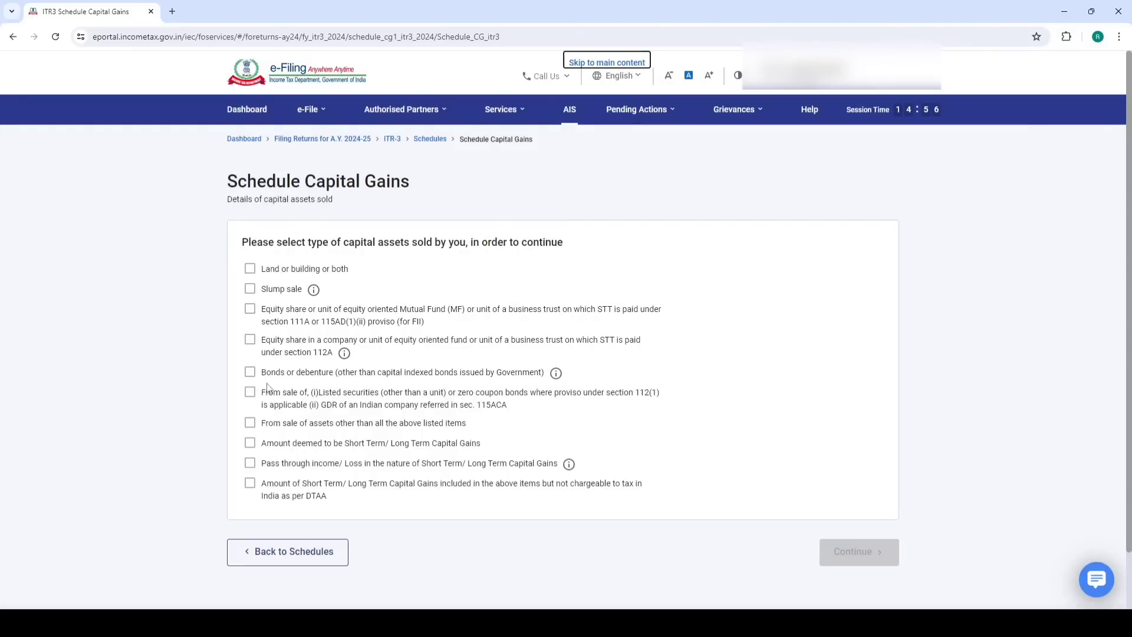
pyautogui.moveTo(292, 323); pyautogui.dragTo(330, 361)
pyautogui.click(250, 309)
pyautogui.click(250, 340)
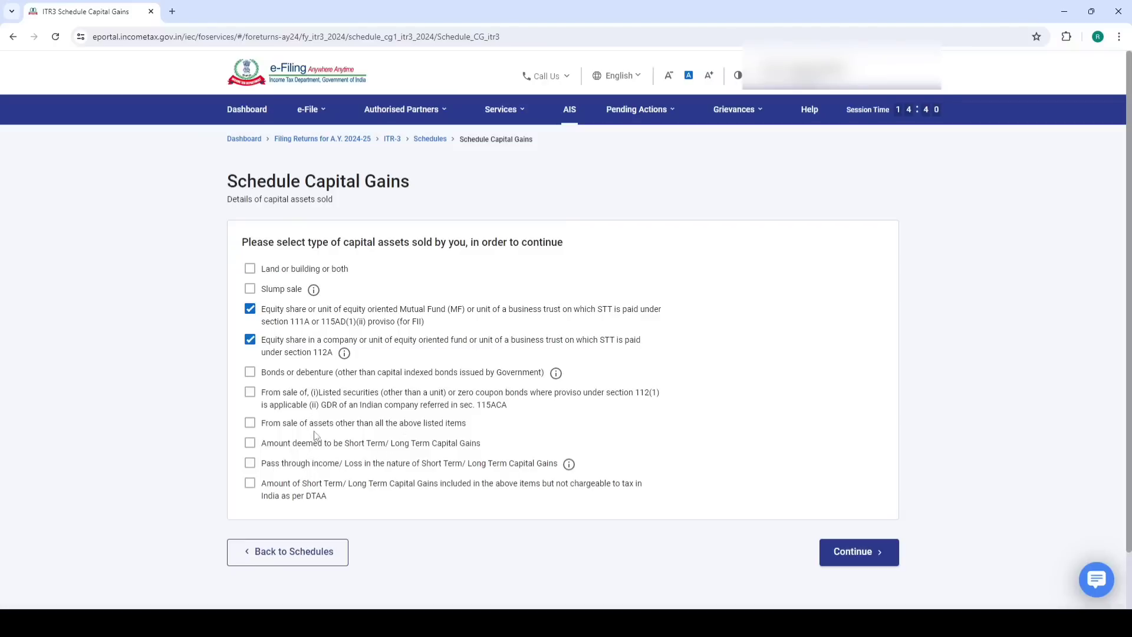
pyautogui.moveTo(270, 426); pyautogui.dragTo(439, 435)
pyautogui.click(852, 552)
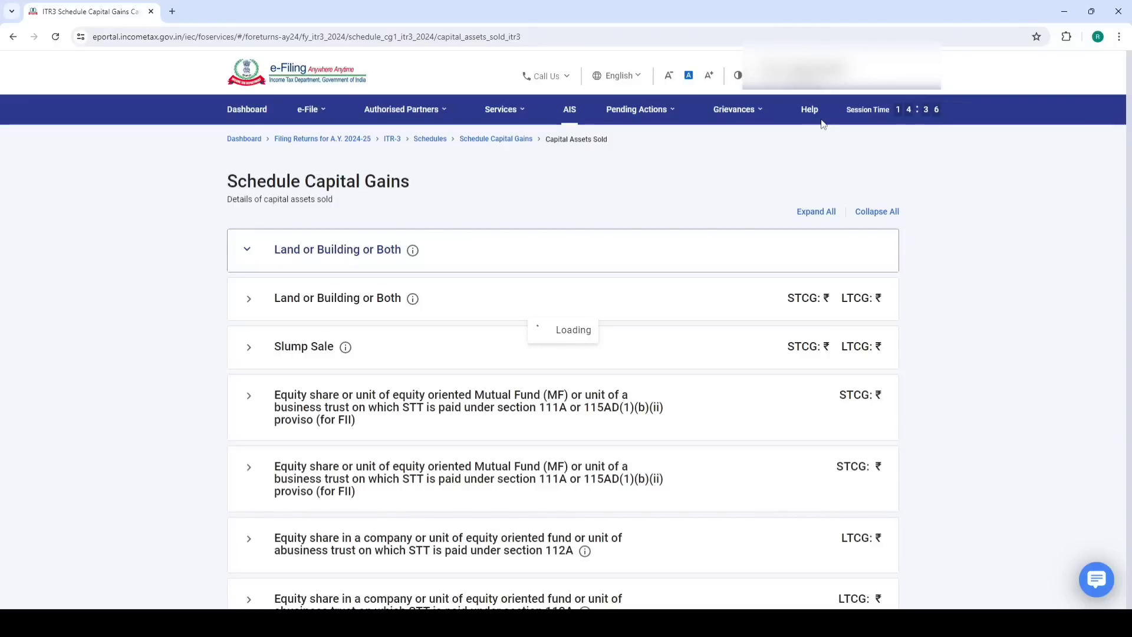
# In the itr-3 workbook, check the short-term buy and sell values and INDIACEM's 109.15 profit
pyautogui.moveTo(137, 602)
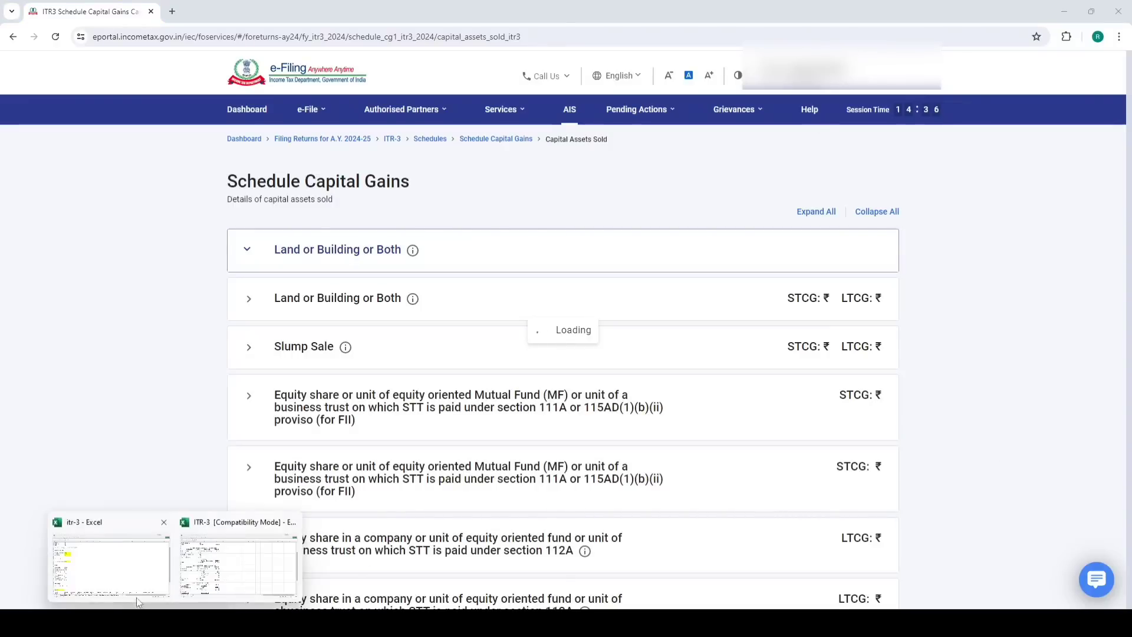
pyautogui.click(118, 572)
pyautogui.scroll(-9, 207, 324)
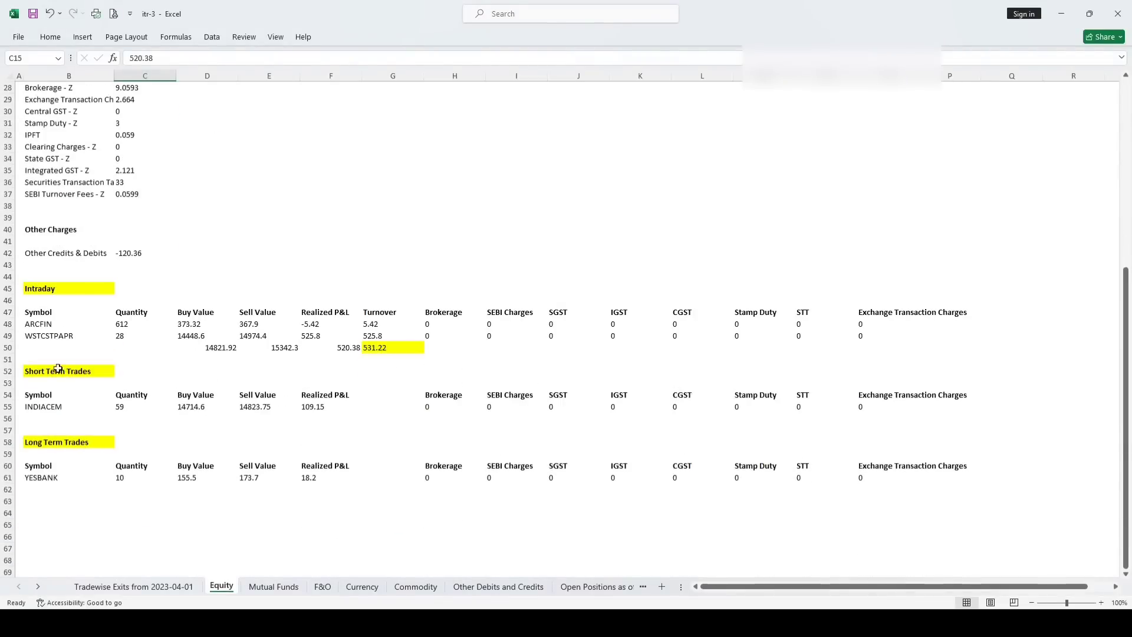
pyautogui.click(53, 370)
pyautogui.click(33, 444)
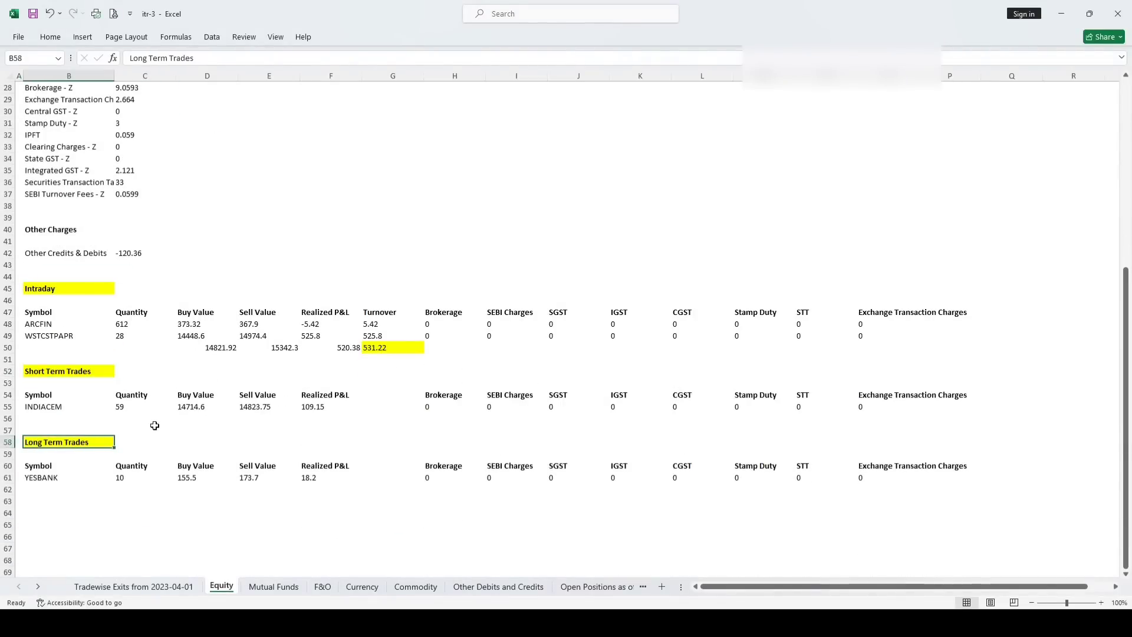
pyautogui.click(197, 397)
pyautogui.click(259, 394)
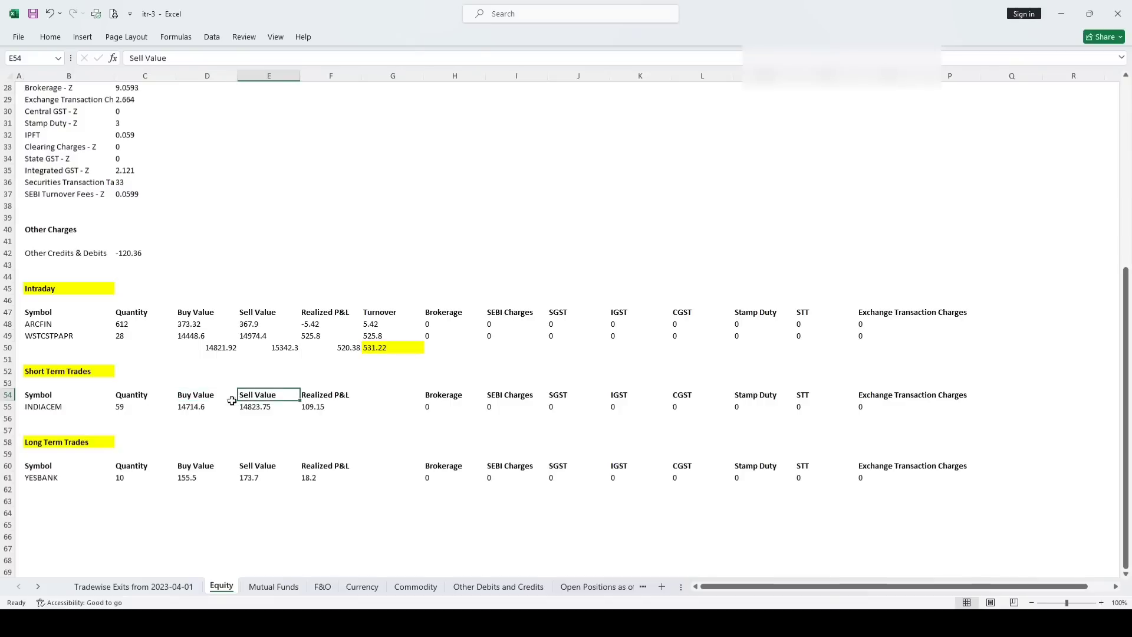
pyautogui.moveTo(189, 400); pyautogui.dragTo(193, 420)
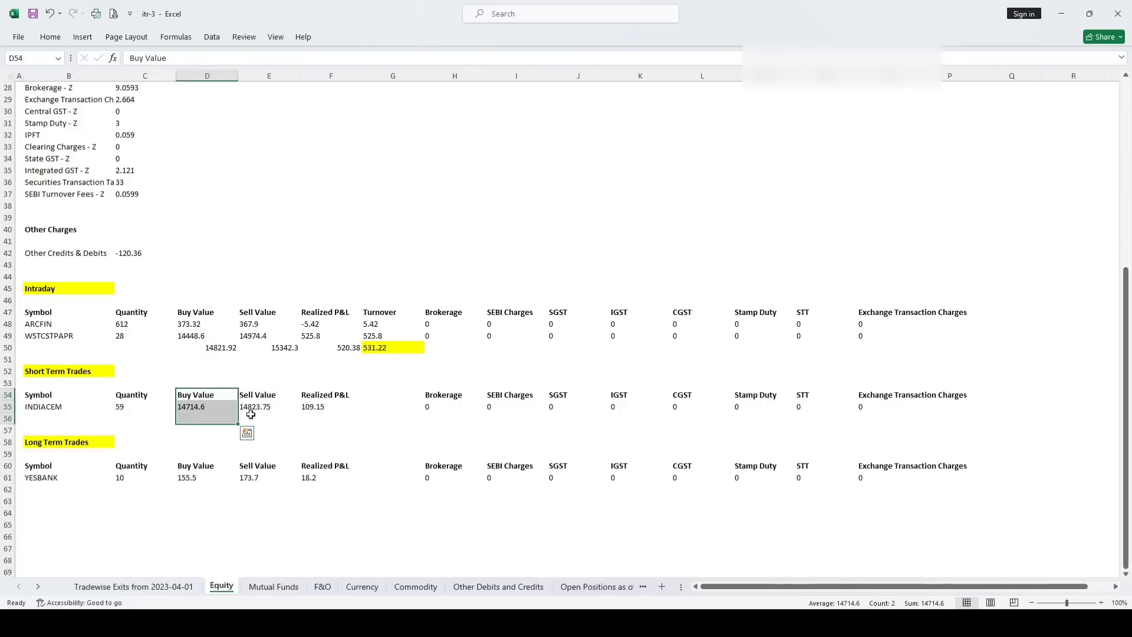
pyautogui.moveTo(255, 396); pyautogui.dragTo(255, 407)
pyautogui.click(313, 407)
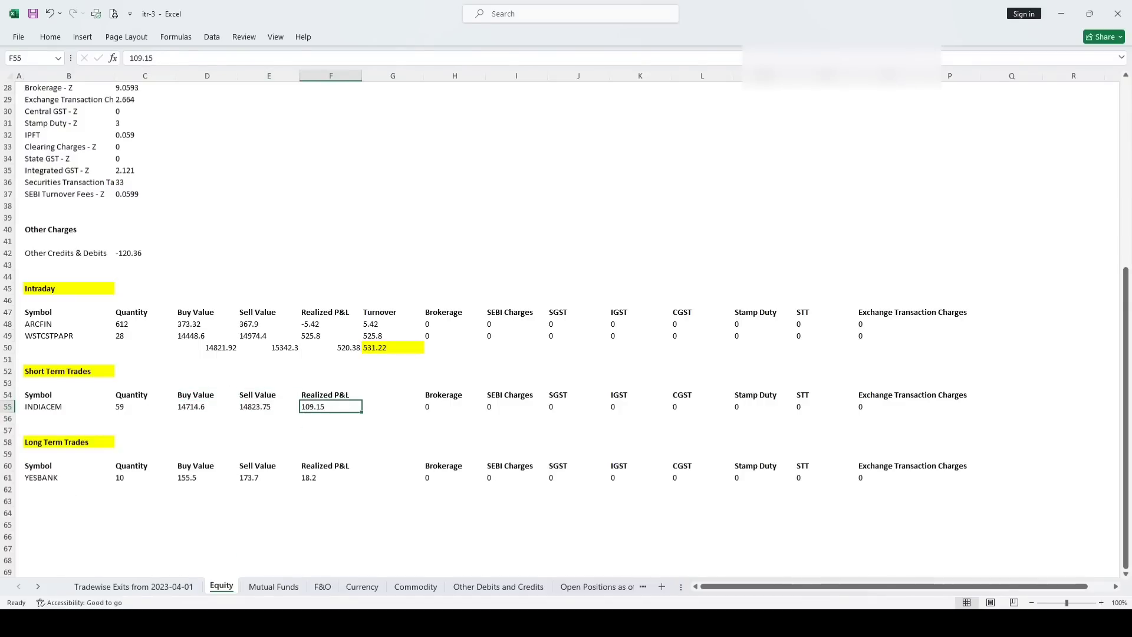
# Back in the portal, expand the section 111A equity share entry
pyautogui.hotkey('alt', 'Tab')
pyautogui.scroll(-1, 354, 372)
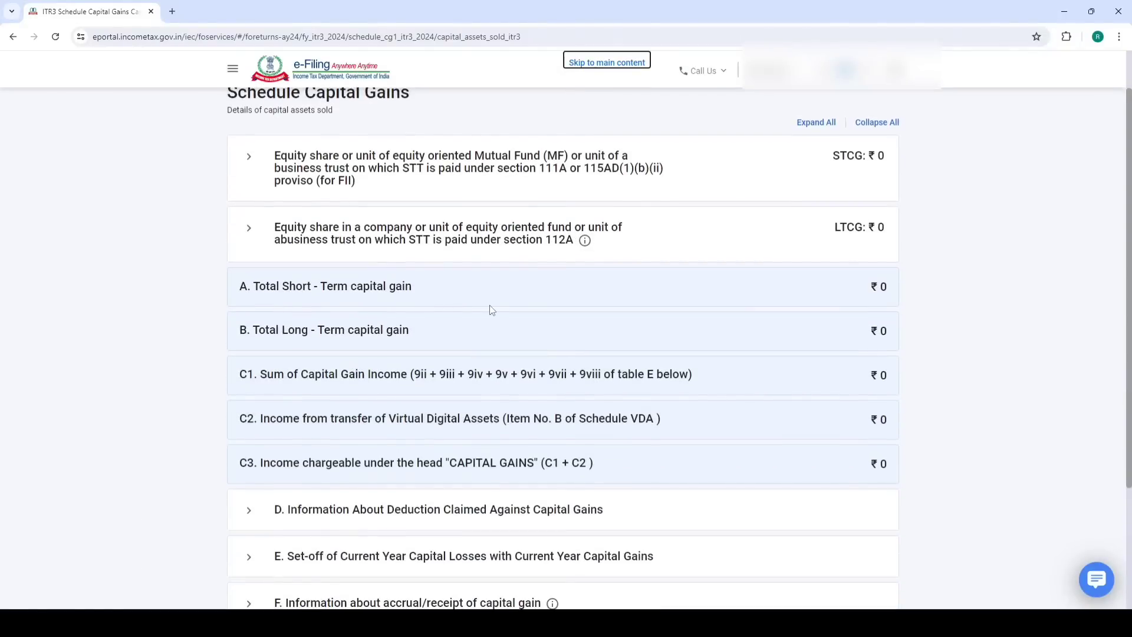
pyautogui.scroll(1, 492, 310)
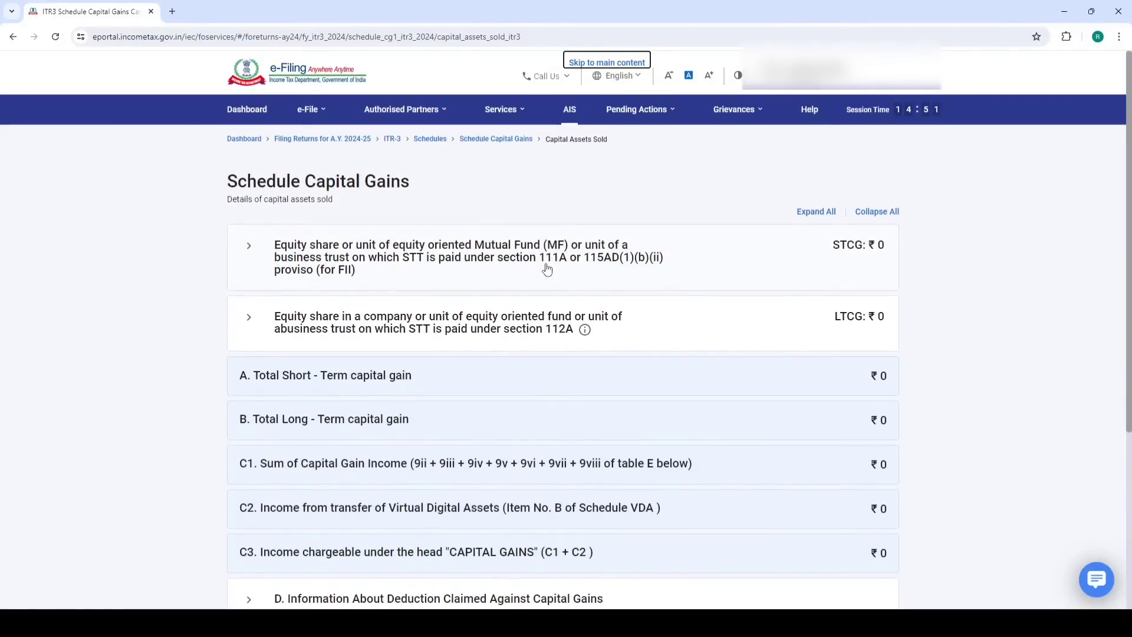
pyautogui.click(547, 266)
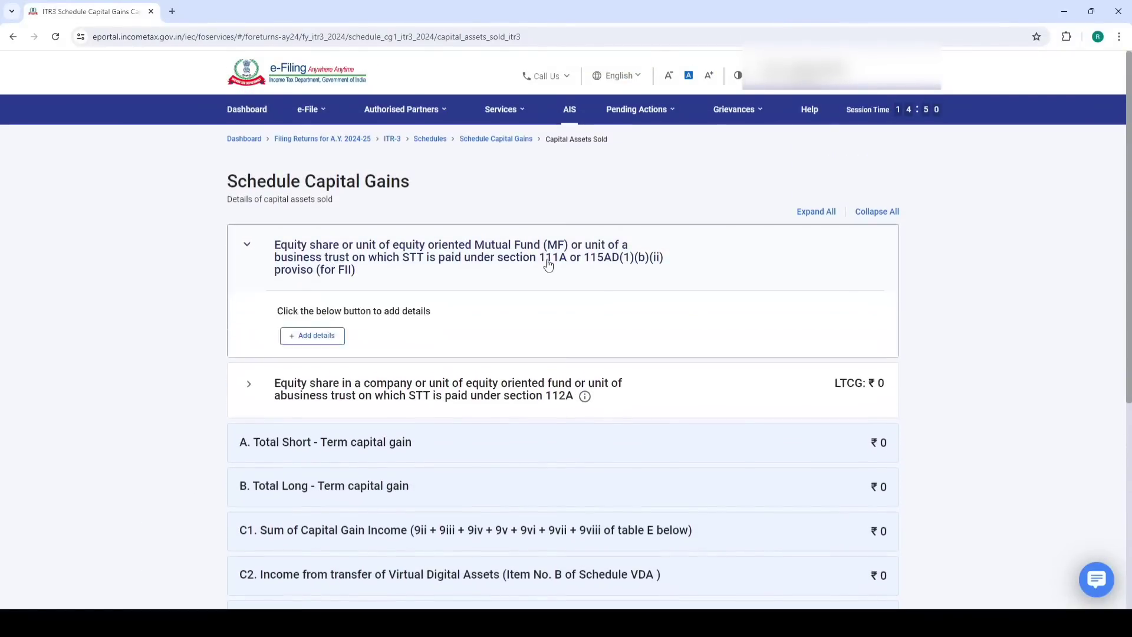
# Choose Section 111A and enter the 14,824 sale value from the trade workbook
pyautogui.click(309, 337)
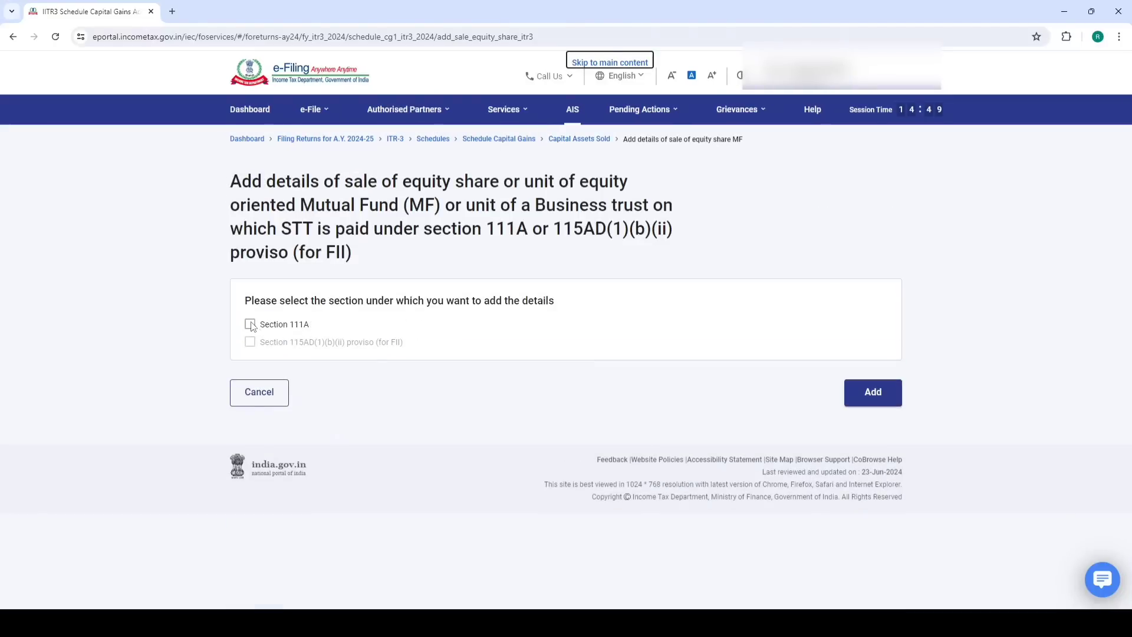
pyautogui.click(250, 324)
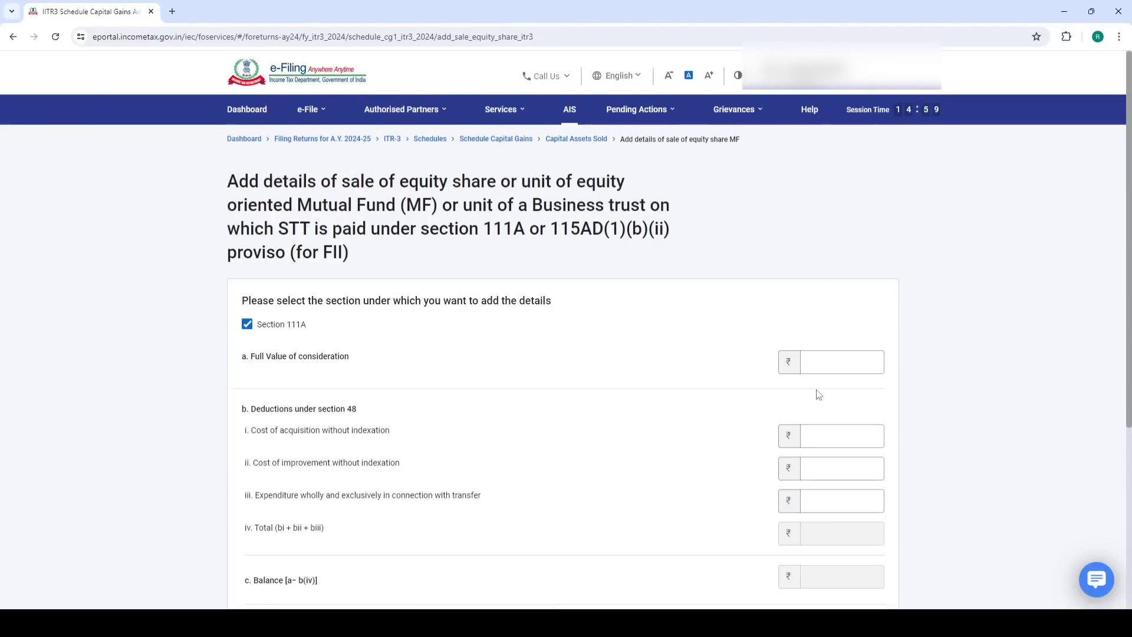
pyautogui.click(850, 356)
pyautogui.moveTo(185, 624)
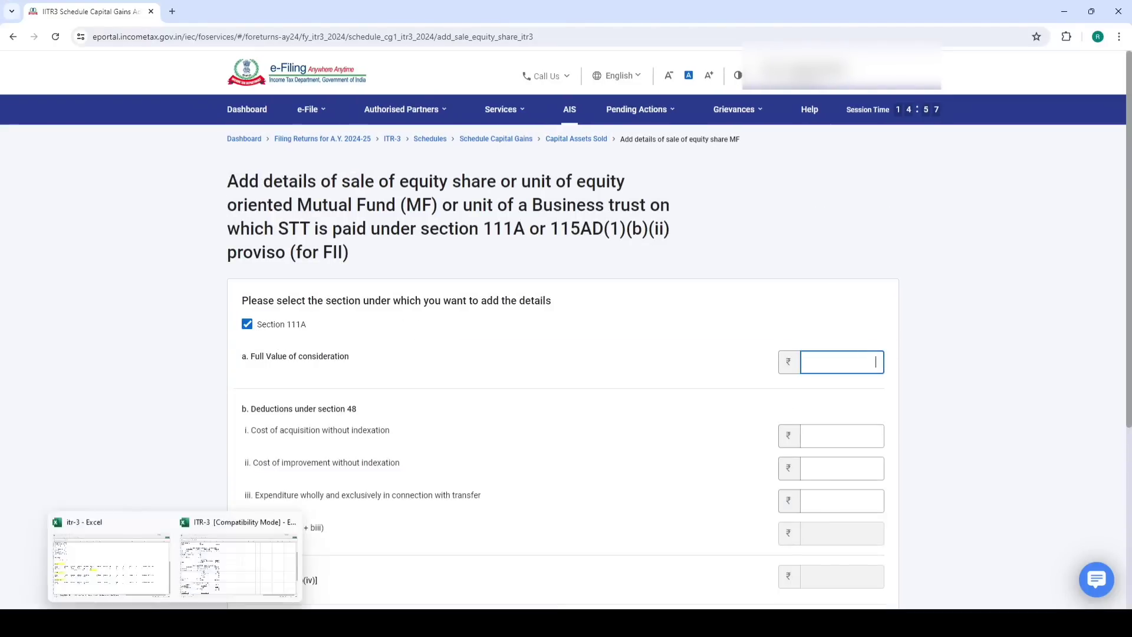
pyautogui.click(135, 584)
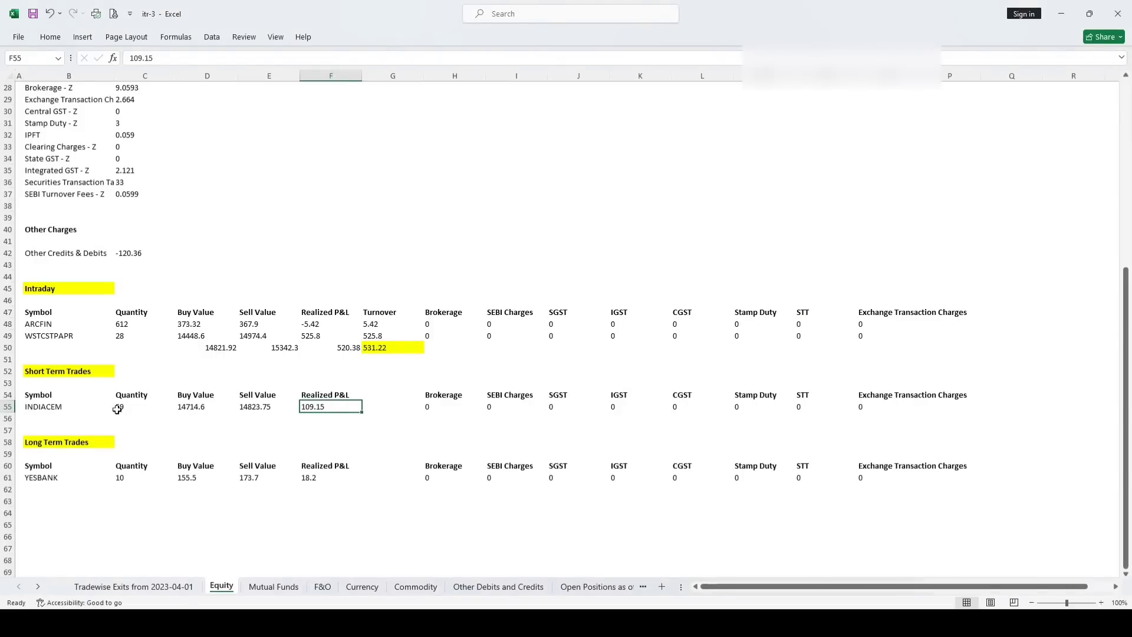
pyautogui.click(248, 407)
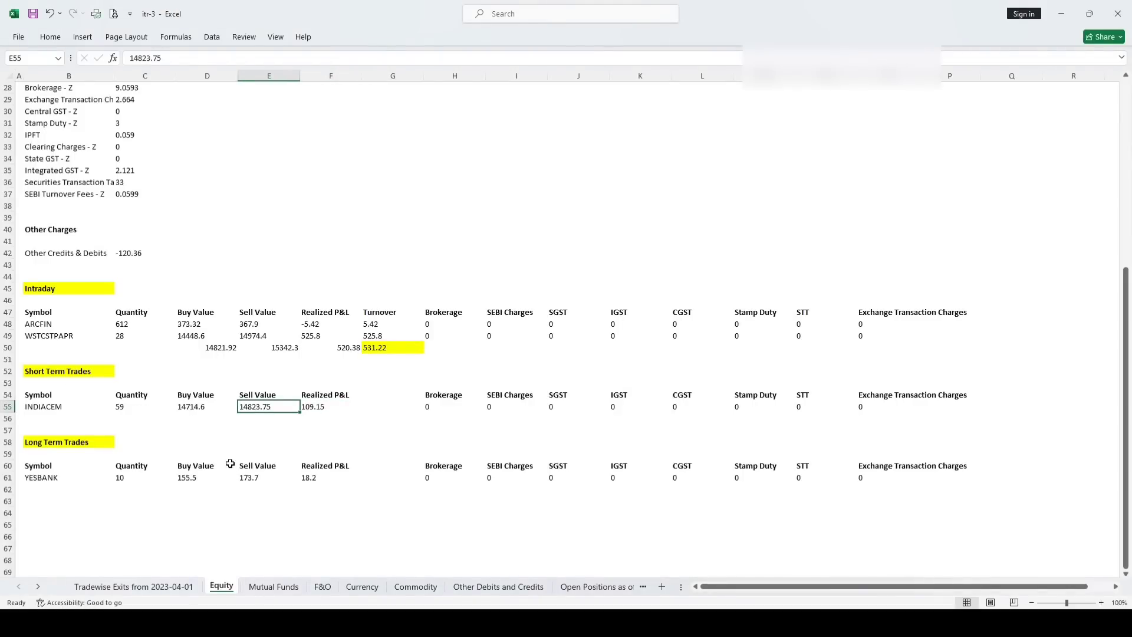
pyautogui.moveTo(109, 623)
pyautogui.click(109, 564)
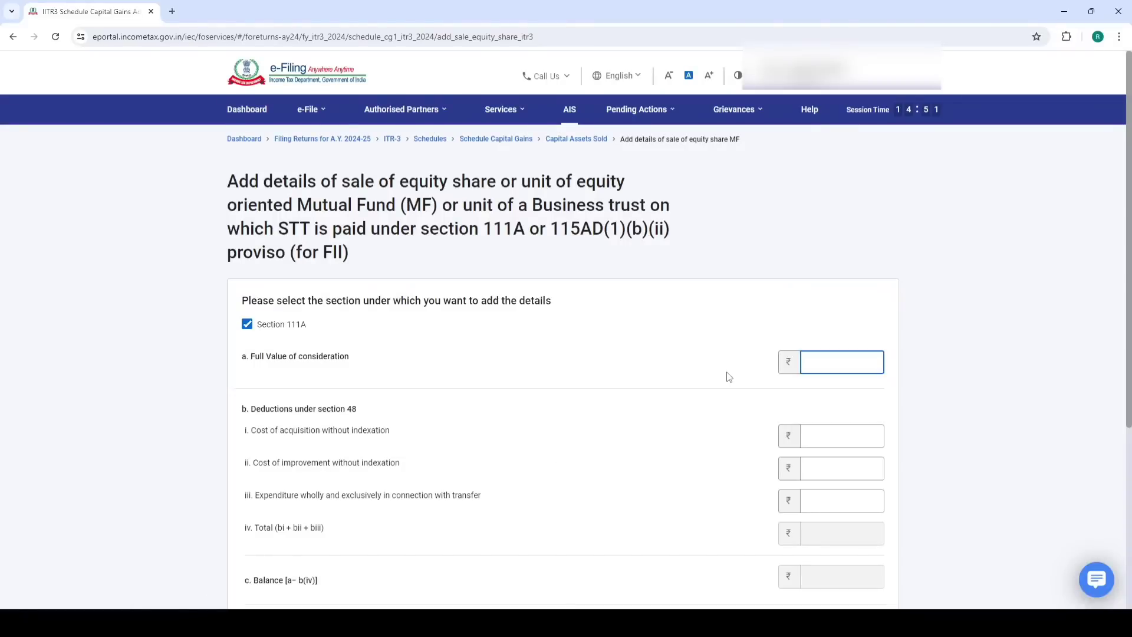
pyautogui.write('14824')
# Enter the 14,715 cost of acquisition, checking the 14714.6 buy value in the workbook
pyautogui.click(828, 430)
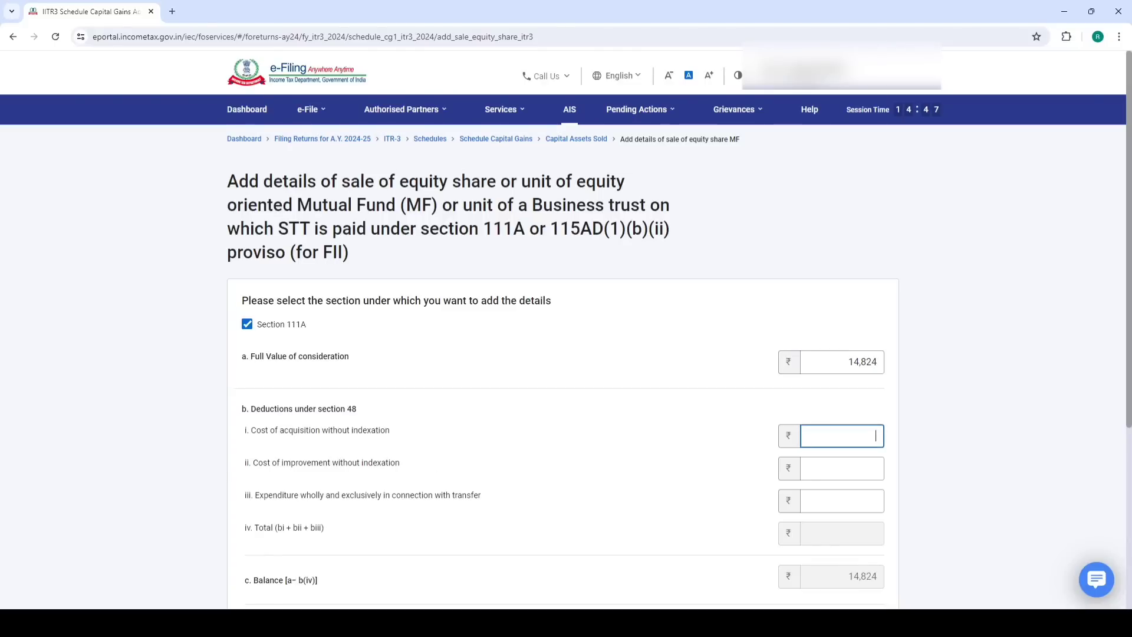
pyautogui.moveTo(174, 624)
pyautogui.click(114, 577)
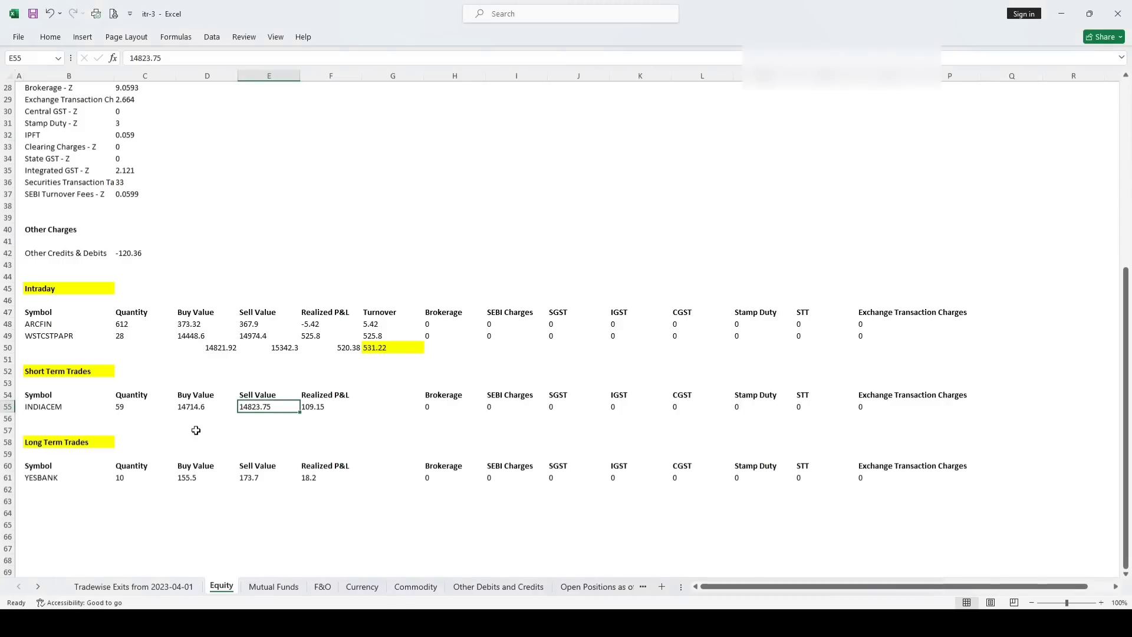
pyautogui.click(195, 411)
pyautogui.hotkey('alt', 'Tab')
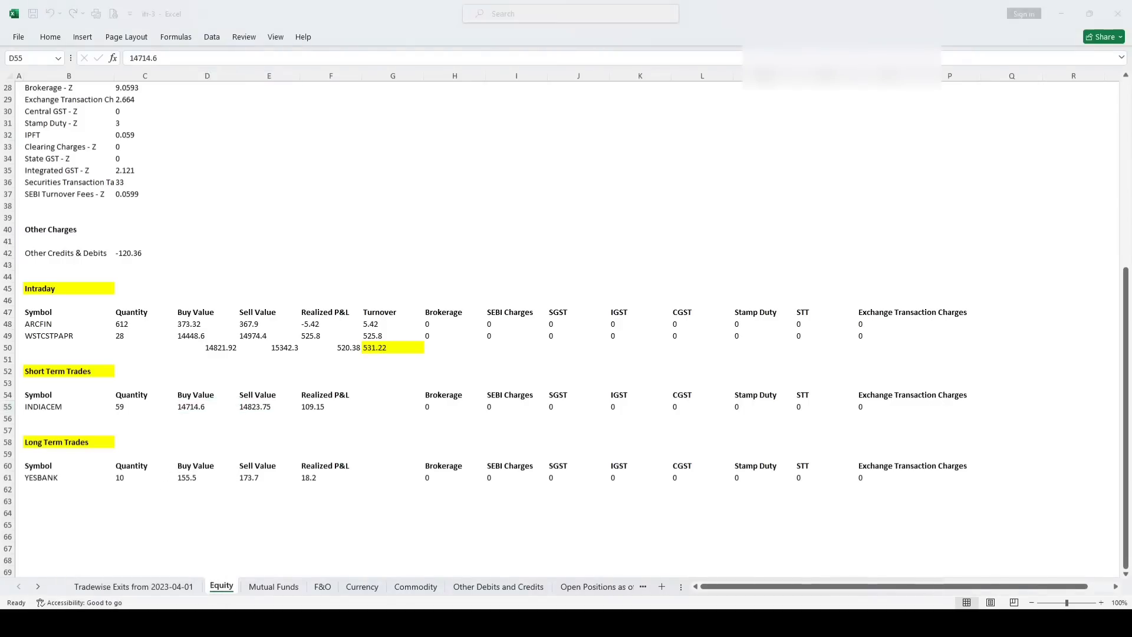
pyautogui.write('15')
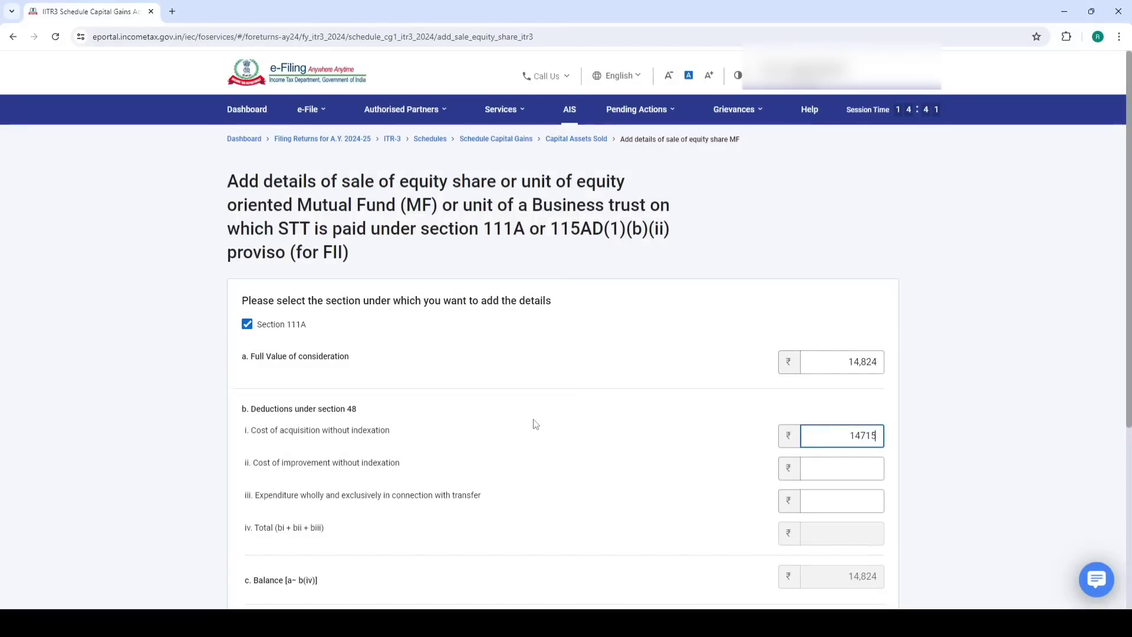
pyautogui.click(642, 430)
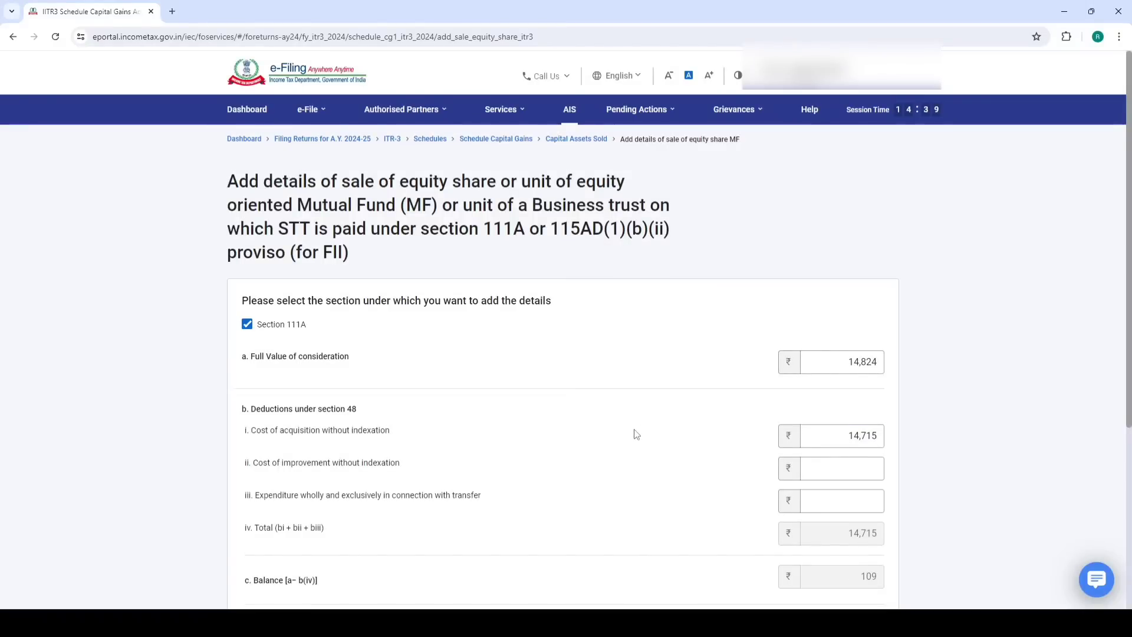
# Verify the 109.15 short-term profit in the workbook and add the section 111A entry
pyautogui.scroll(-4, 634, 432)
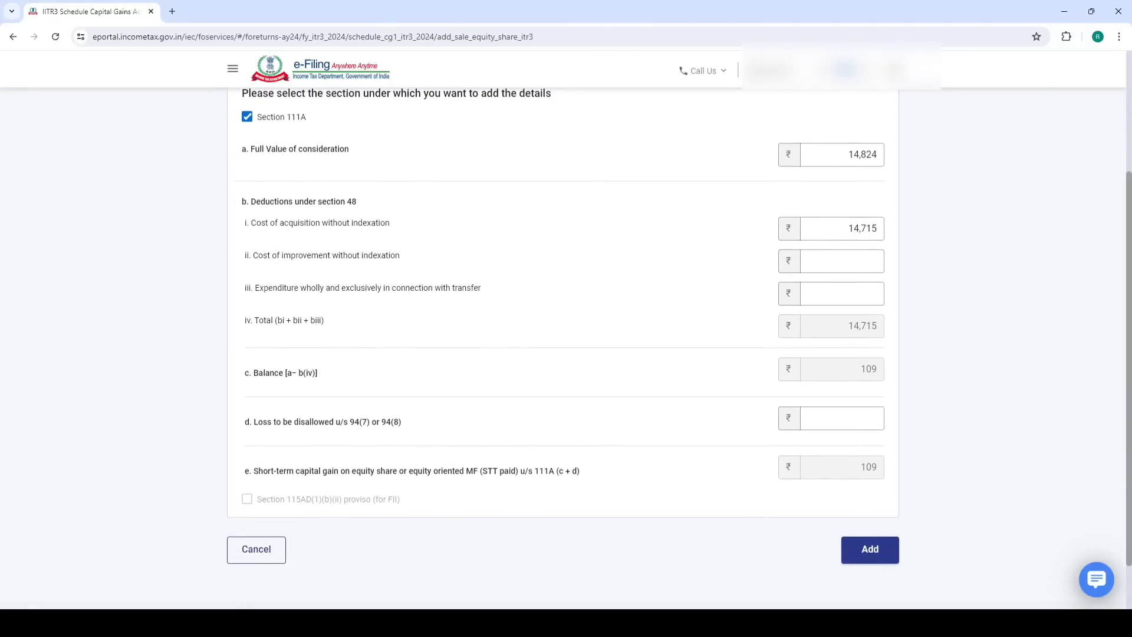
pyautogui.click(106, 560)
pyautogui.click(312, 407)
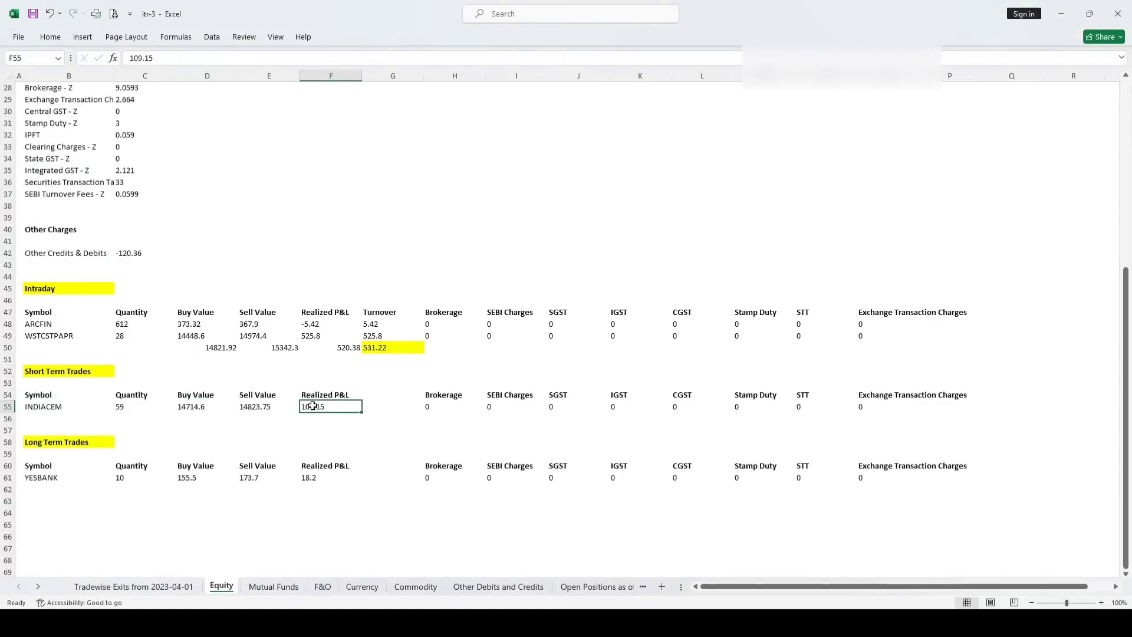
pyautogui.click(149, 622)
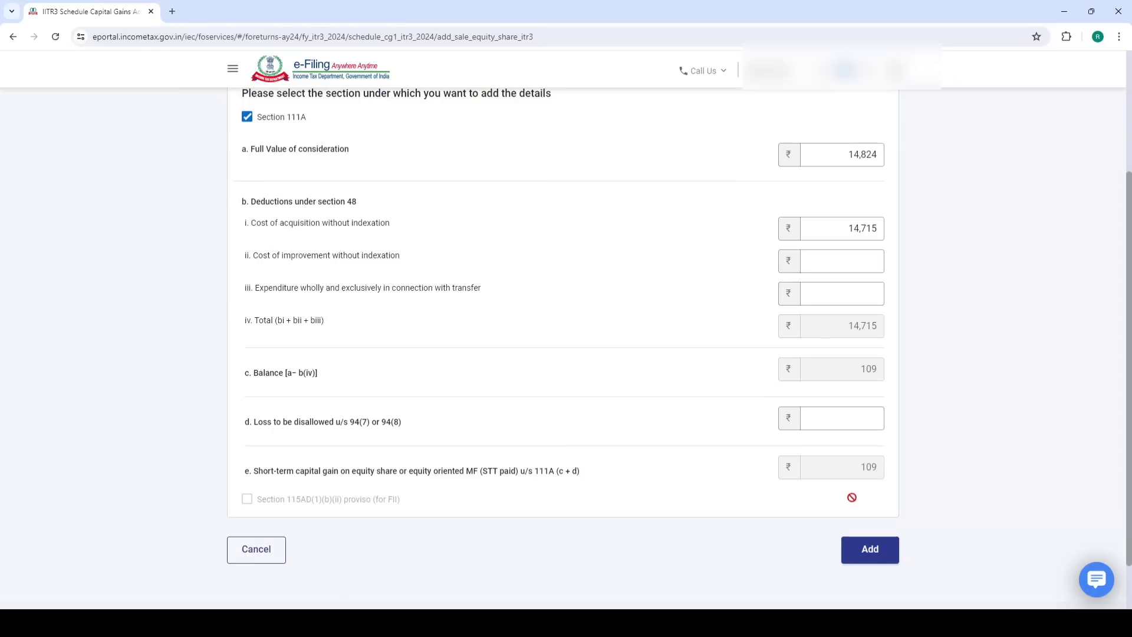
pyautogui.click(871, 552)
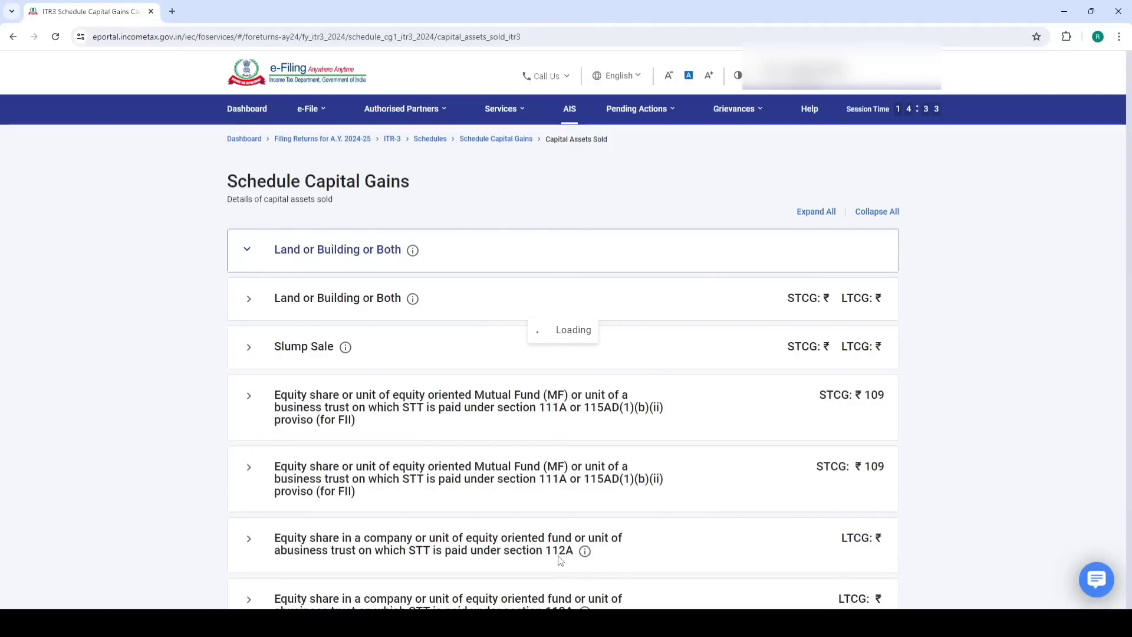
# Review the YESBANK long-term trade in the workbook: sell 173.7, buy 155.5
pyautogui.moveTo(179, 623)
pyautogui.click(91, 559)
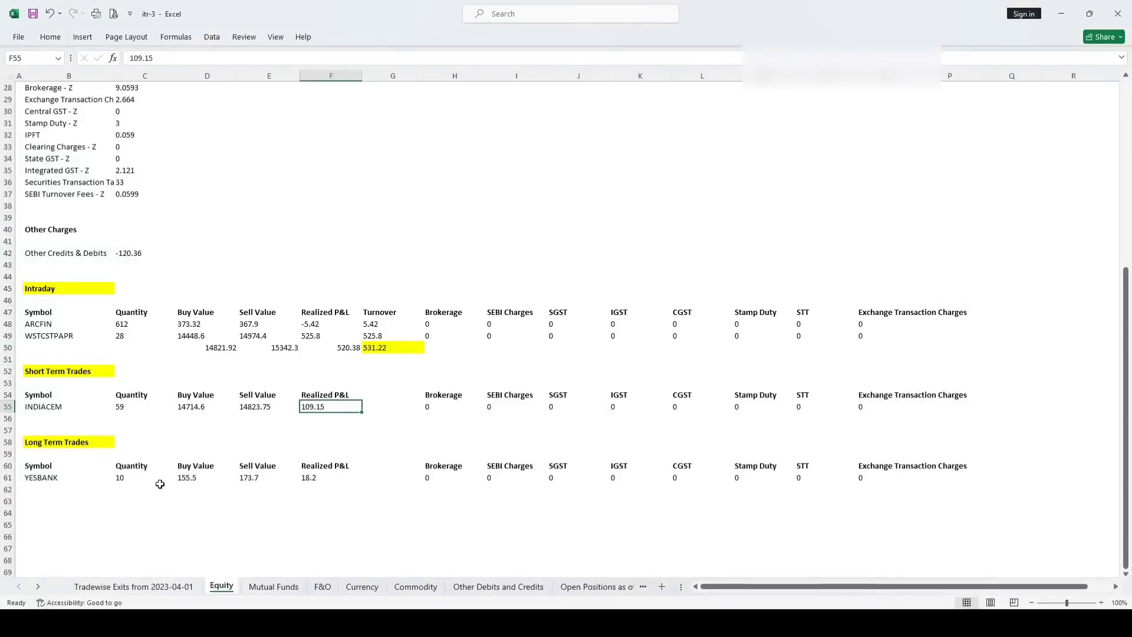
pyautogui.click(69, 451)
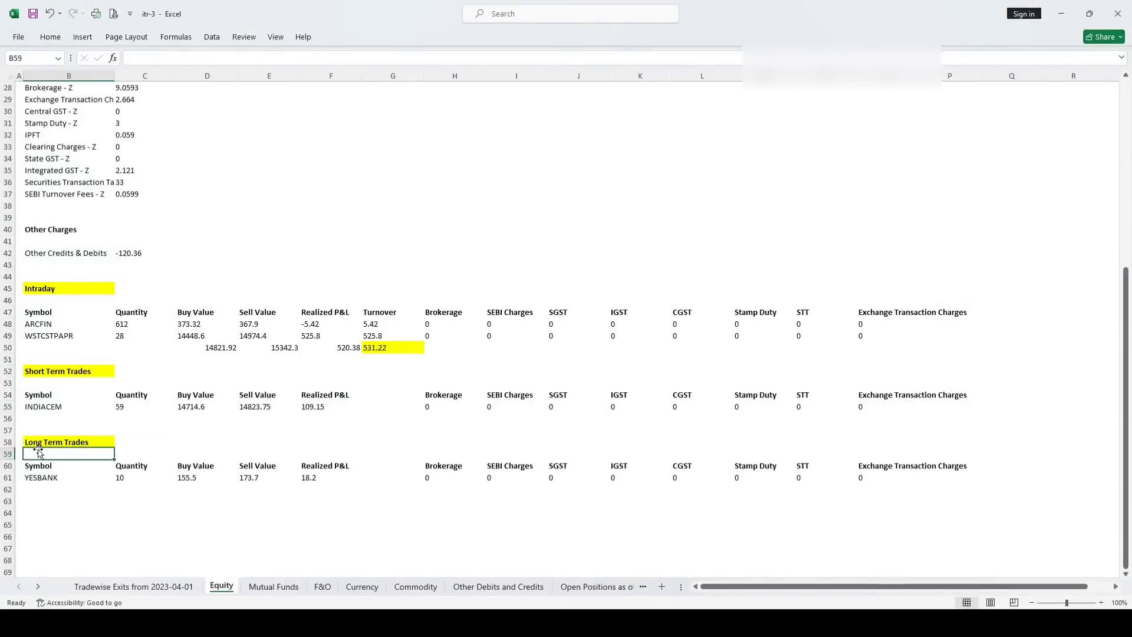
pyautogui.click(247, 470)
pyautogui.click(244, 480)
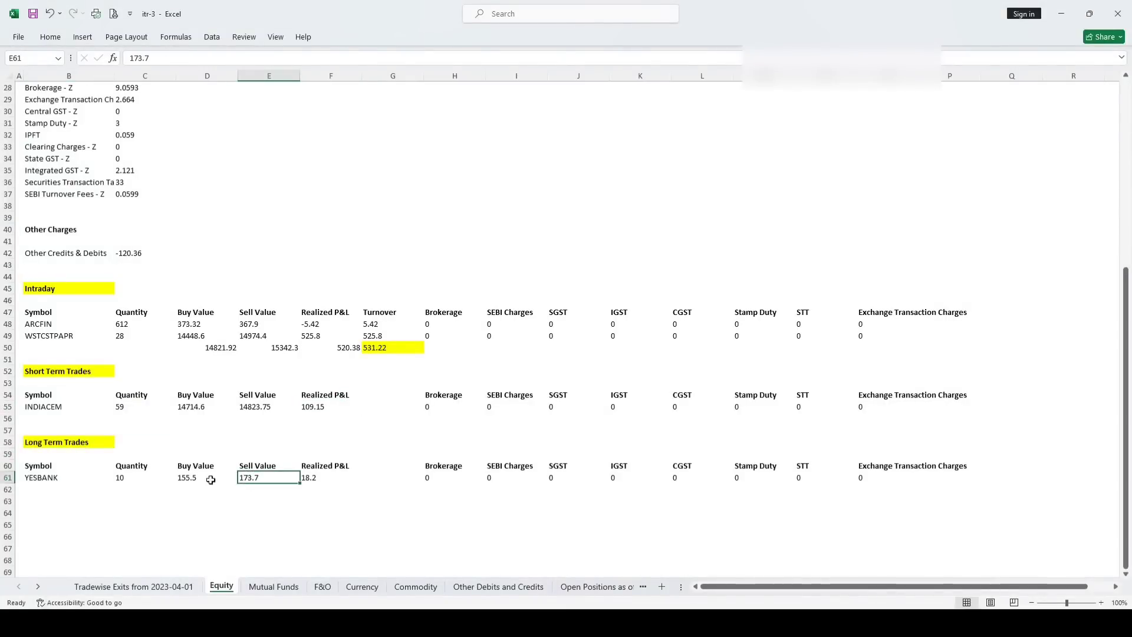
pyautogui.click(182, 481)
pyautogui.hotkey('alt', 'Tab')
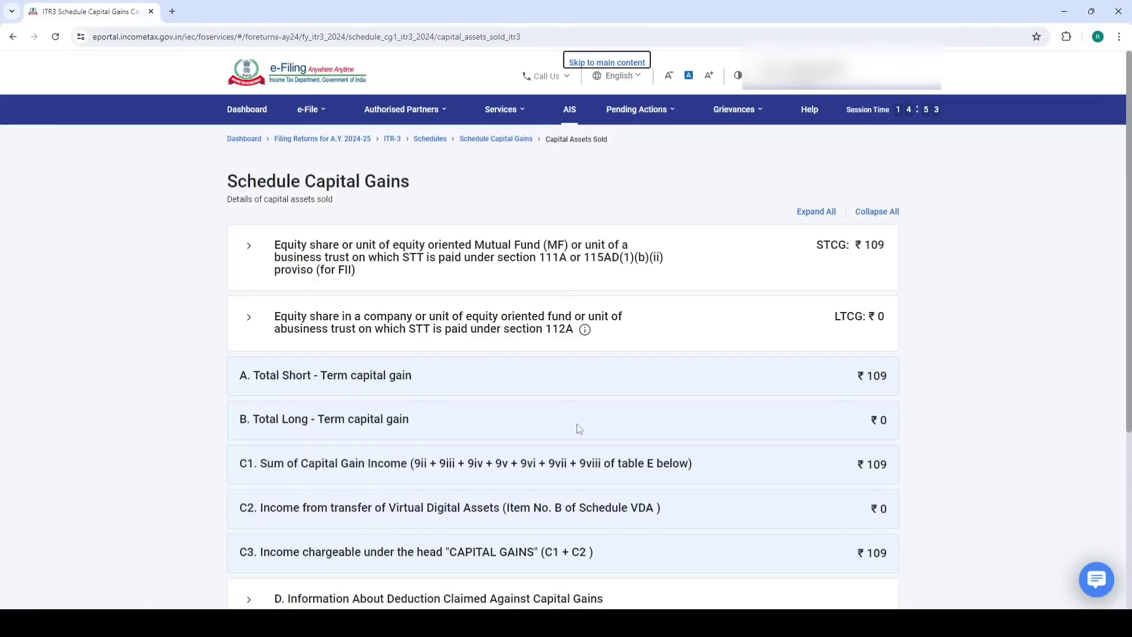
# Expand the section 112A equity row and bring up the Schedule 112A share form
pyautogui.scroll(-4, 578, 430)
pyautogui.scroll(3, 545, 348)
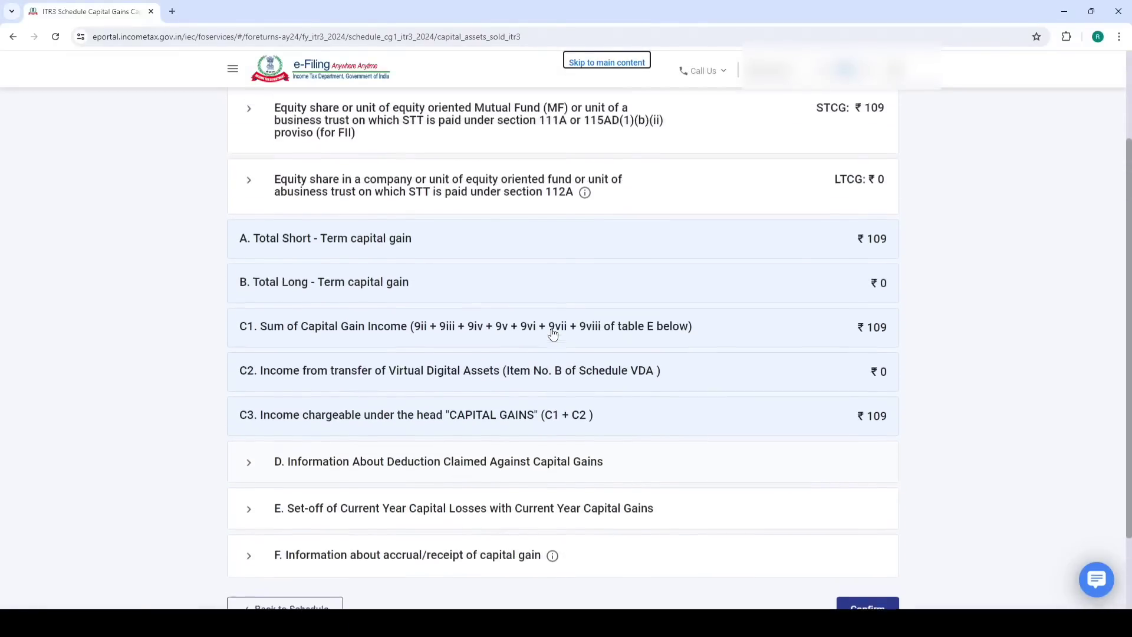
pyautogui.click(542, 250)
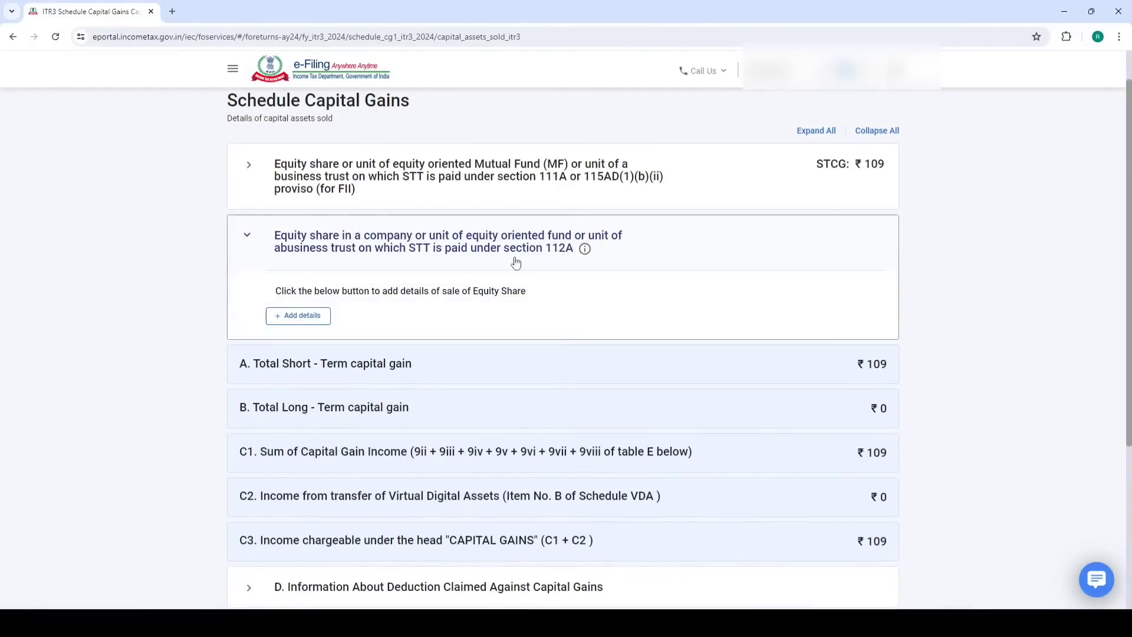
pyautogui.click(329, 324)
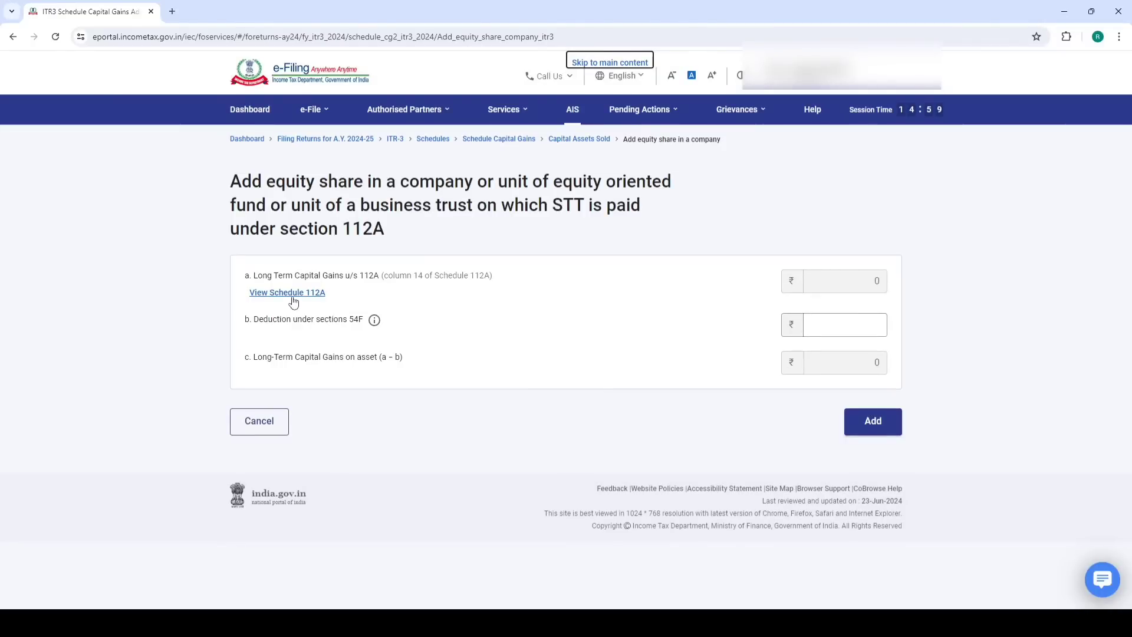
pyautogui.click(289, 296)
# Start a share entry and set acquisition to after 31st January, 2018
pyautogui.click(281, 296)
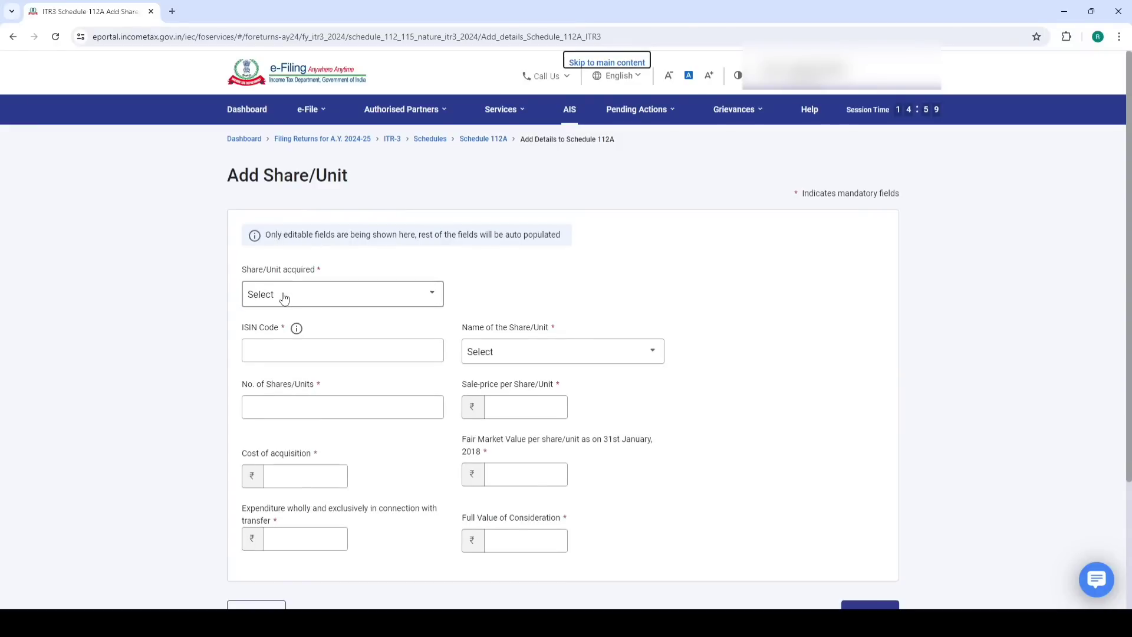
pyautogui.click(284, 296)
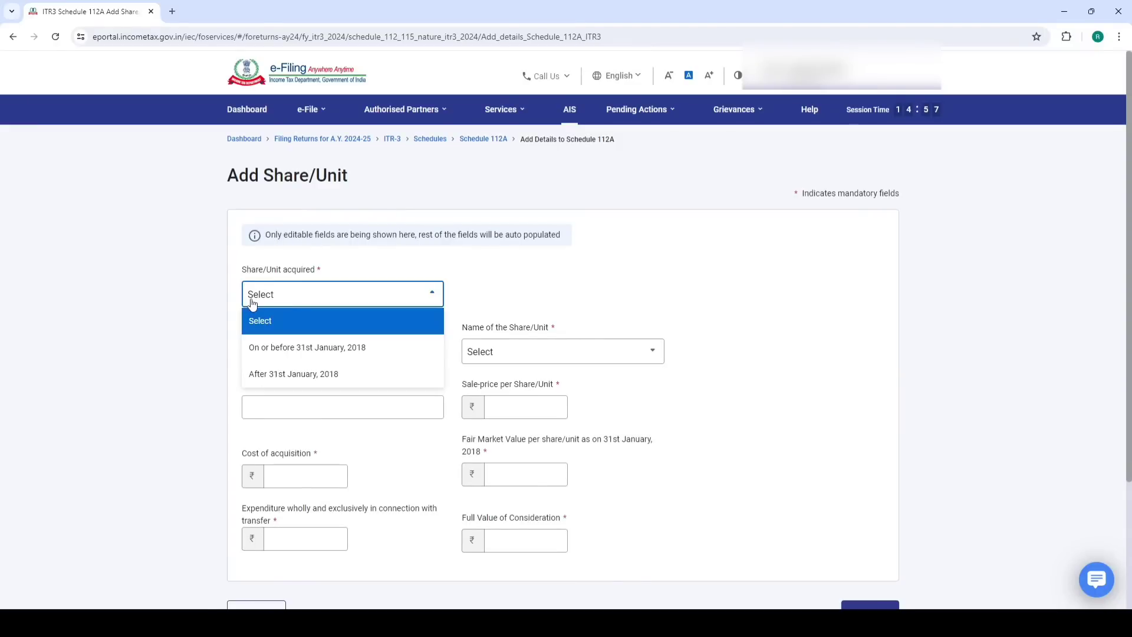
pyautogui.click(321, 352)
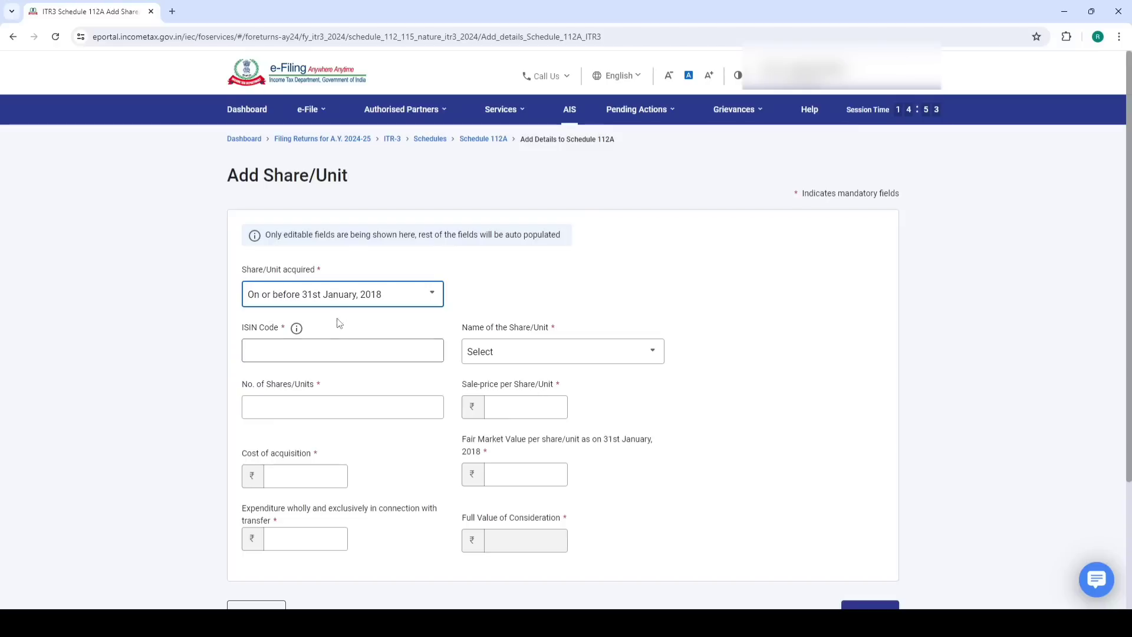
pyautogui.click(353, 295)
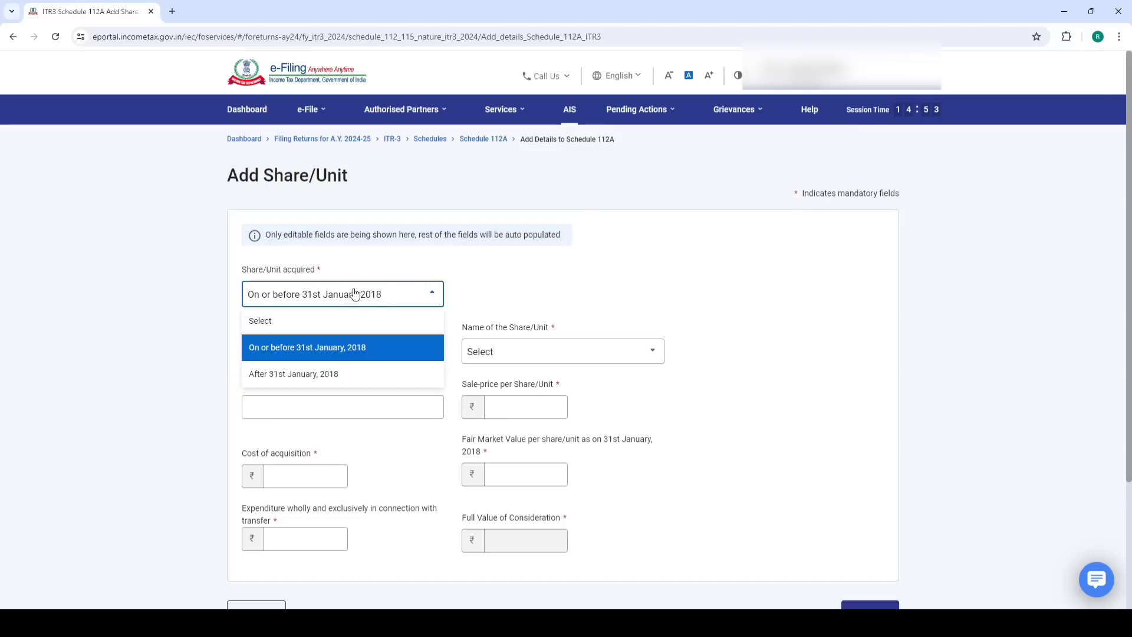
pyautogui.click(299, 378)
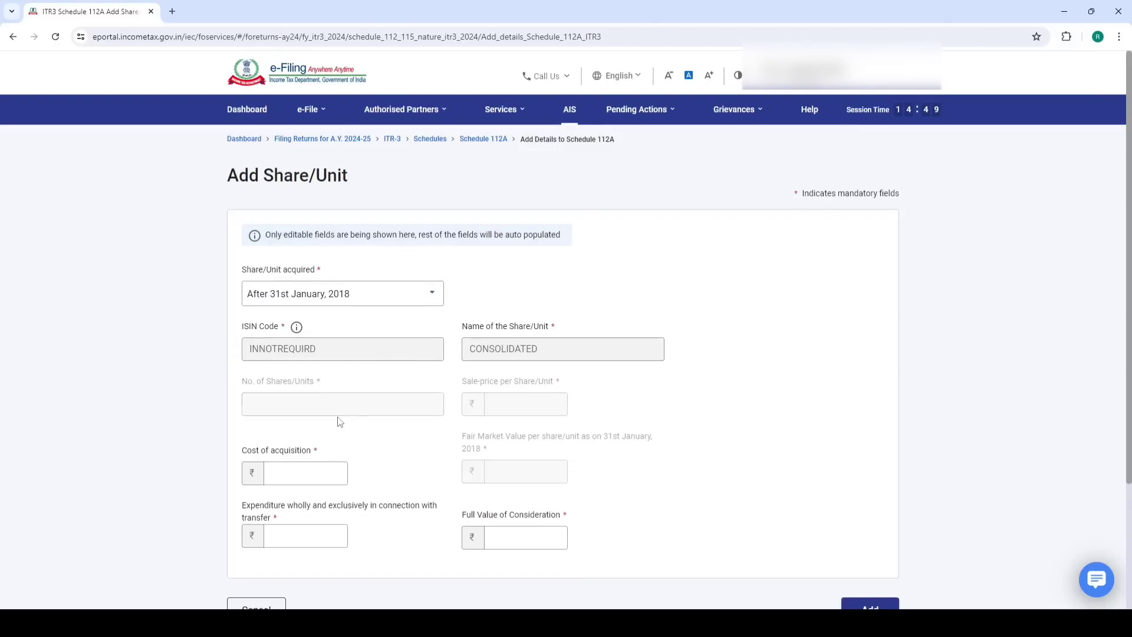
# Enter cost 156, expenditure 0 and consideration 173, then add the share entry
pyautogui.scroll(-3, 340, 422)
pyautogui.click(300, 305)
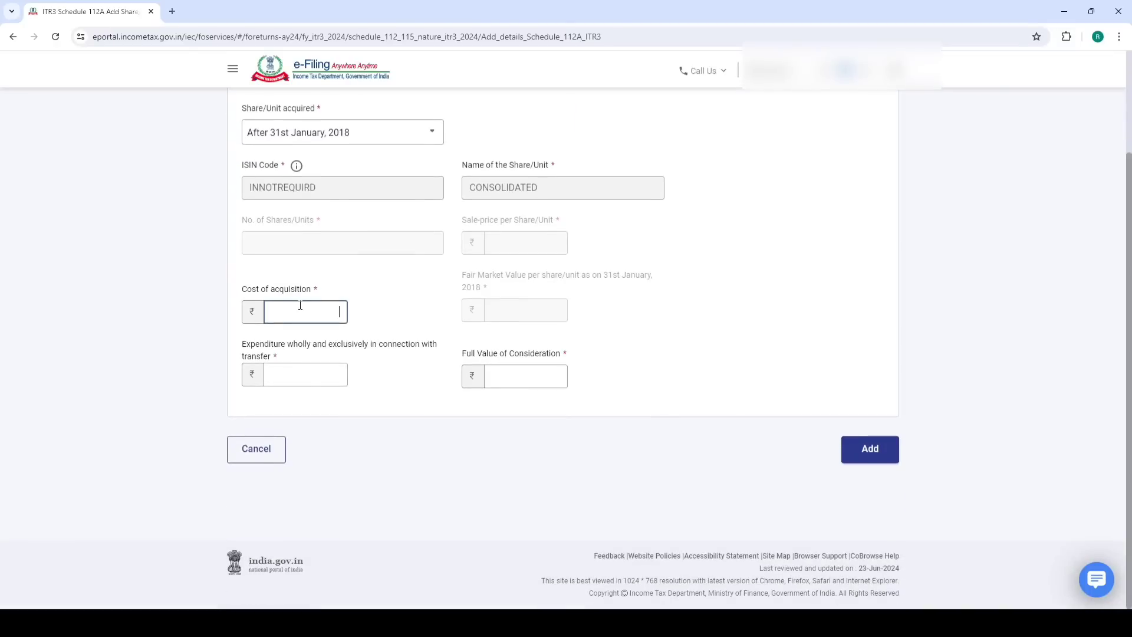
pyautogui.click(472, 378)
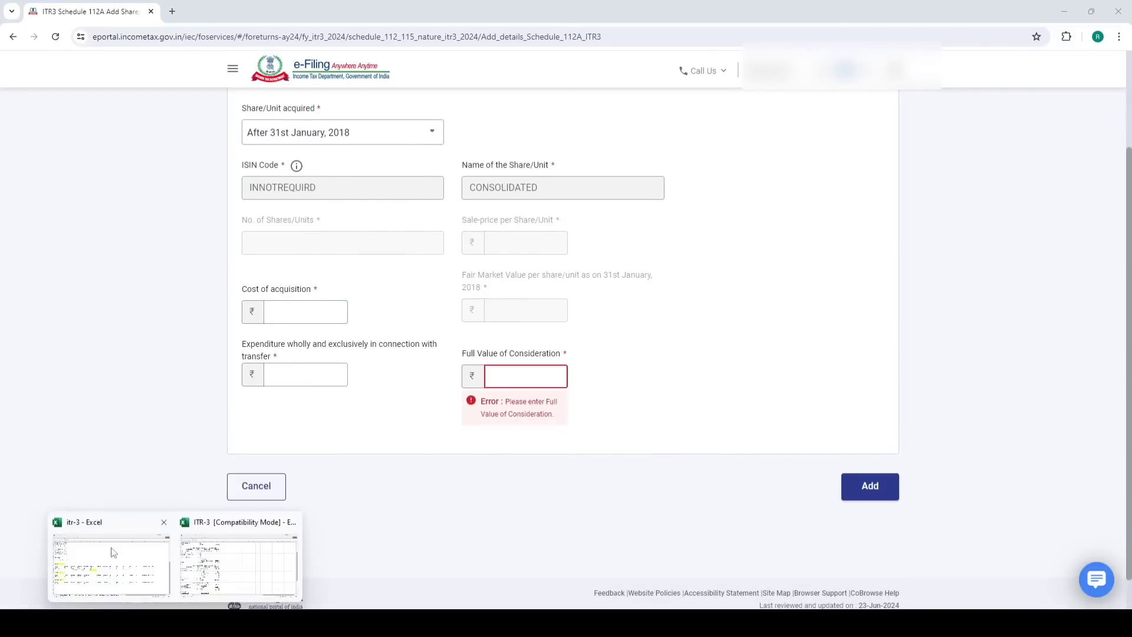
pyautogui.click(130, 531)
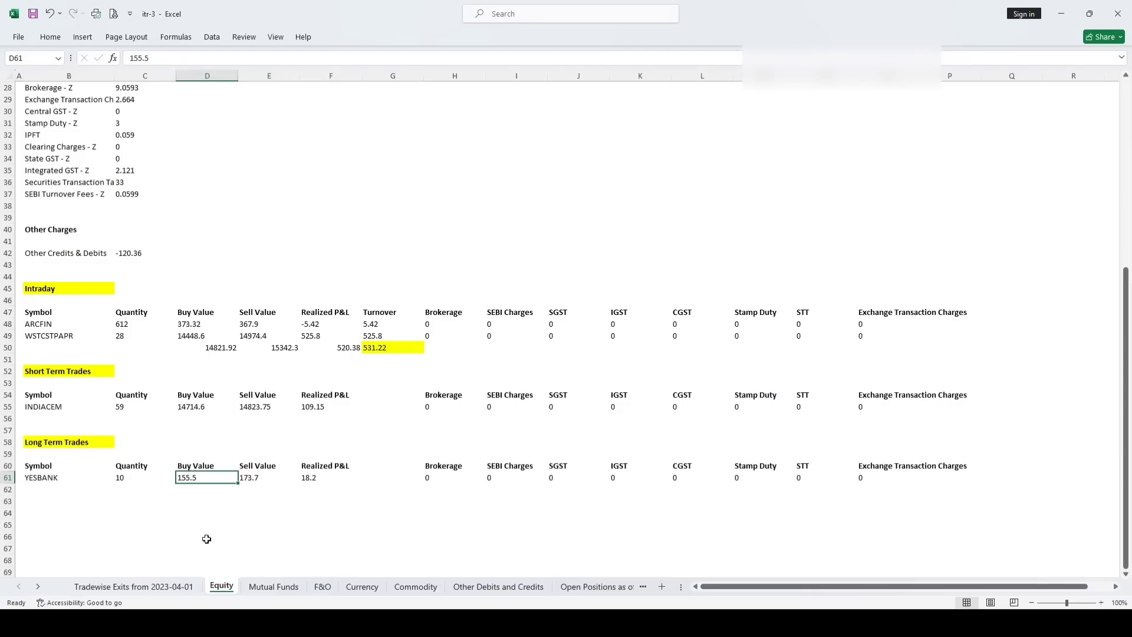
pyautogui.click(154, 584)
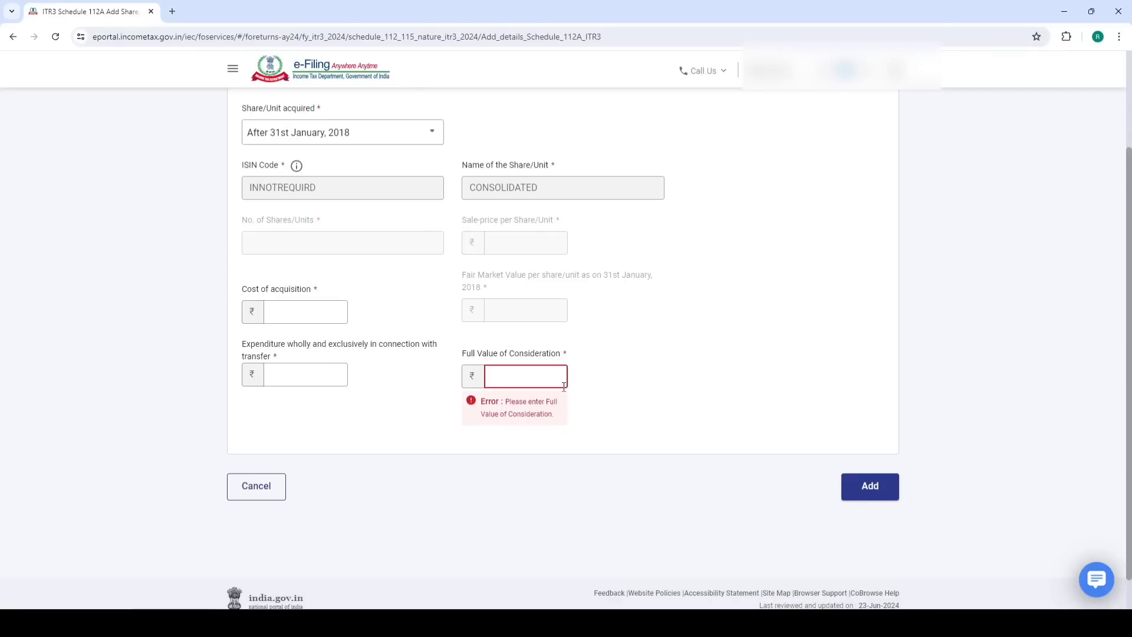
pyautogui.click(333, 314)
pyautogui.write('156')
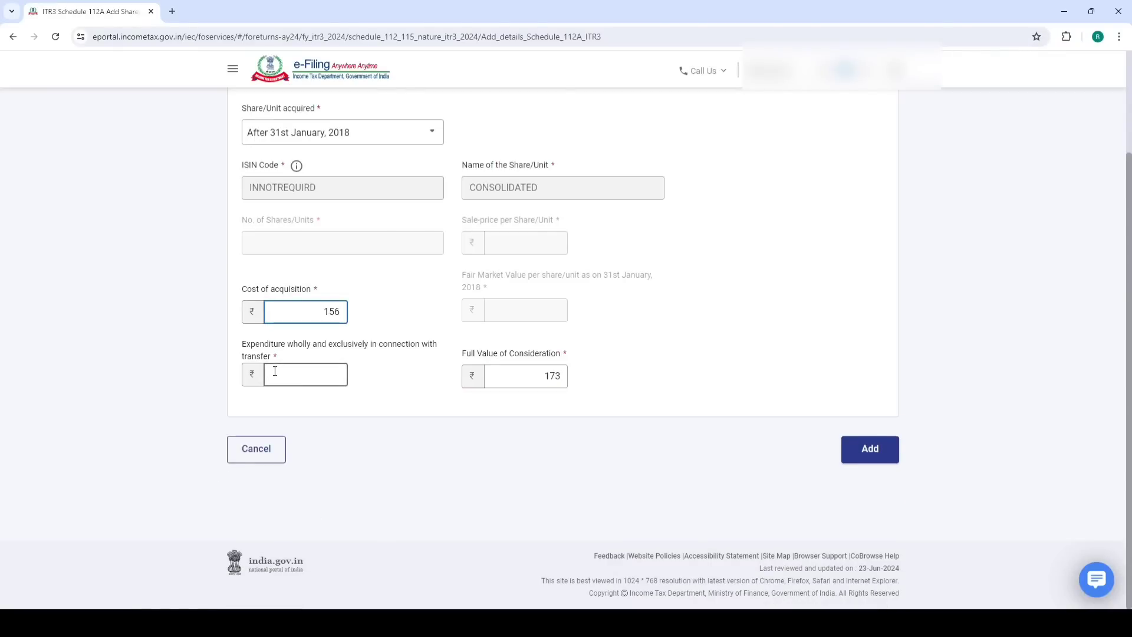
pyautogui.click(278, 368)
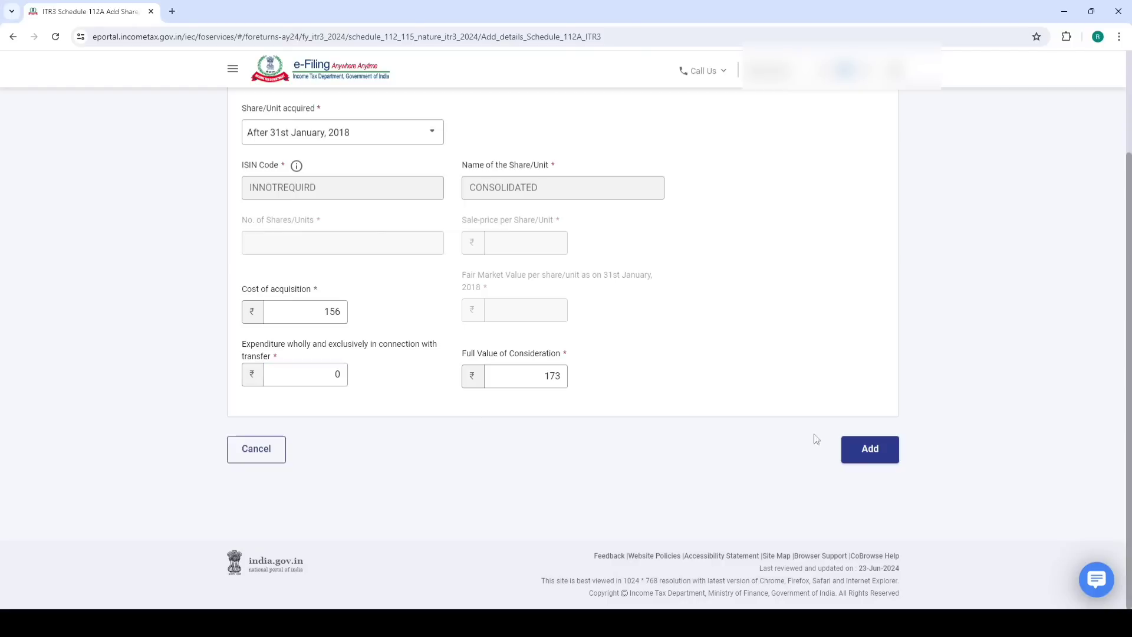
pyautogui.click(867, 450)
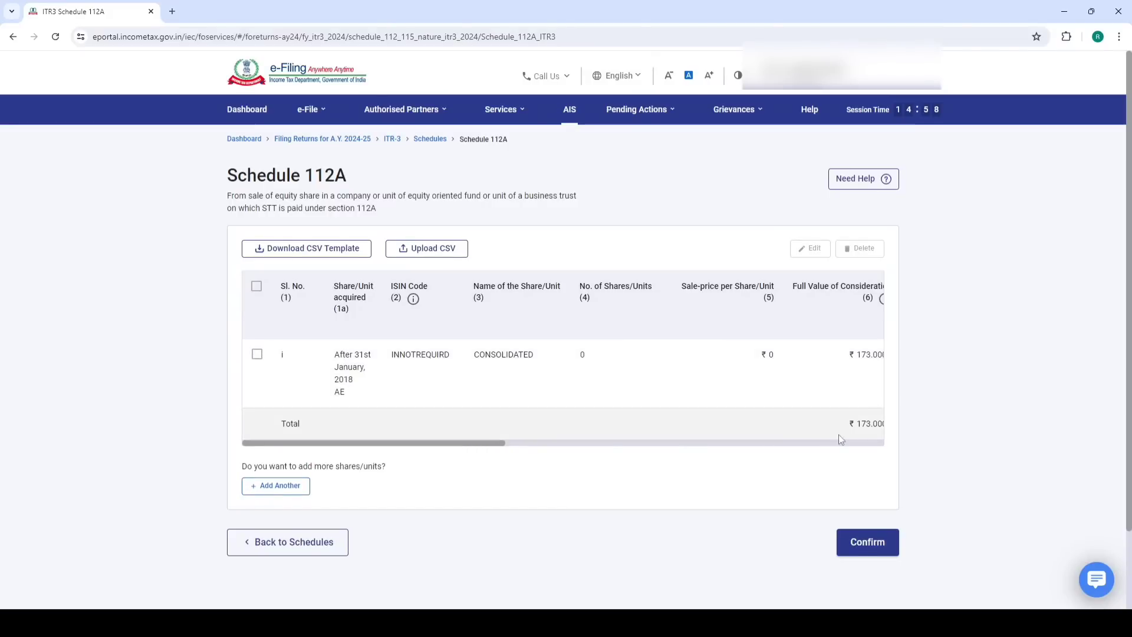
pyautogui.click(757, 446)
# Compare the Schedule 112A totals with the 18.2 YESBANK profit and confirm Schedule 112A
pyautogui.moveTo(724, 444); pyautogui.dragTo(922, 450)
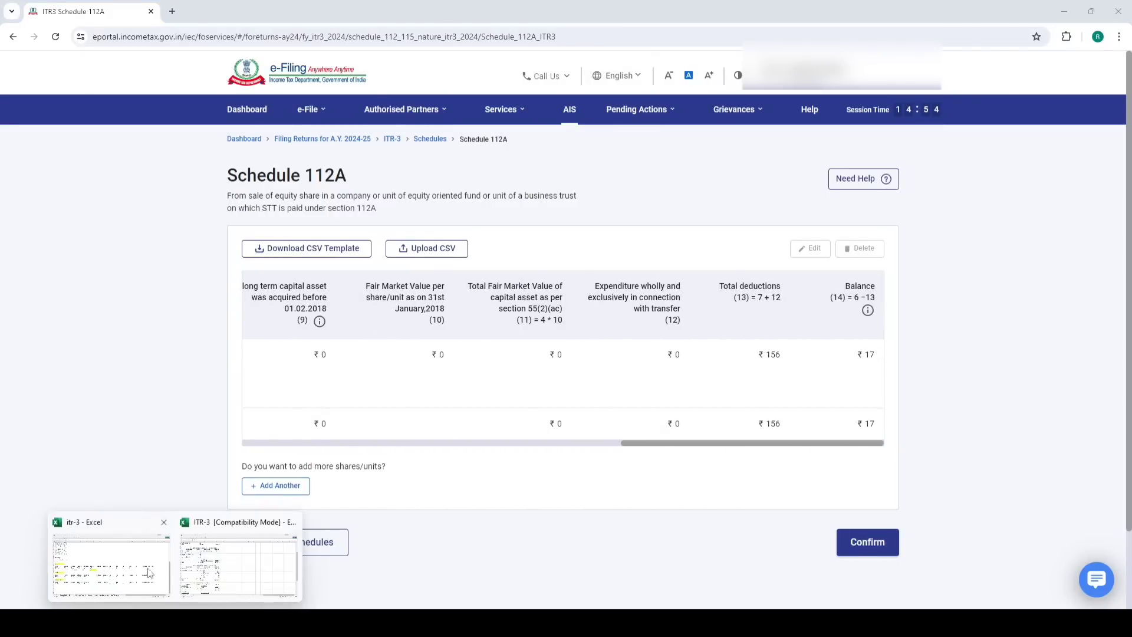
pyautogui.click(142, 554)
pyautogui.click(312, 476)
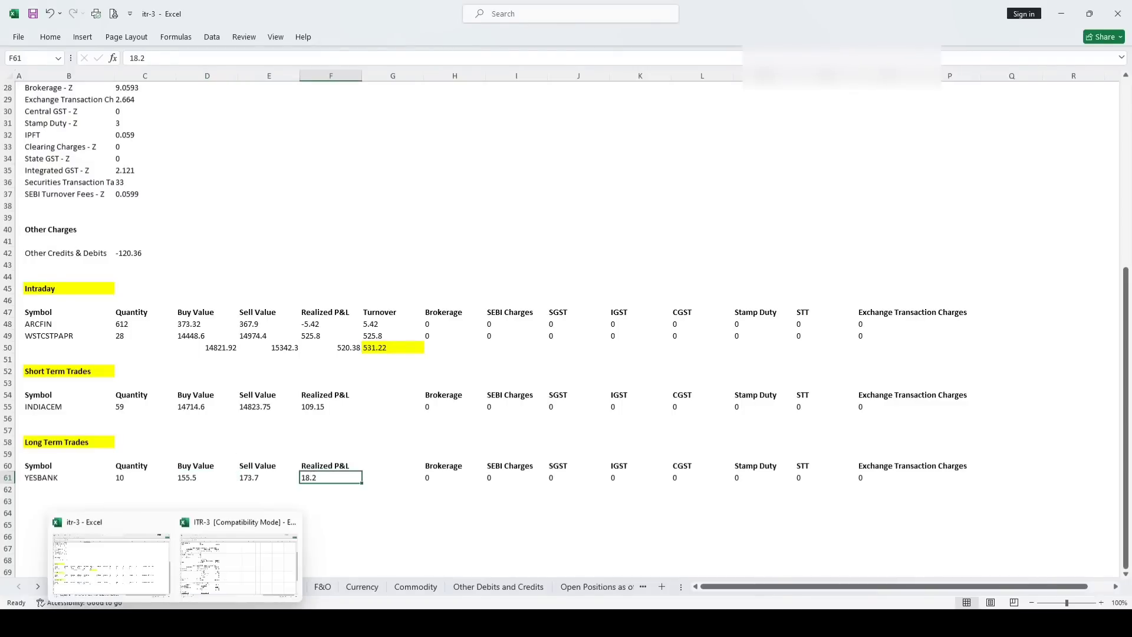
pyautogui.click(226, 555)
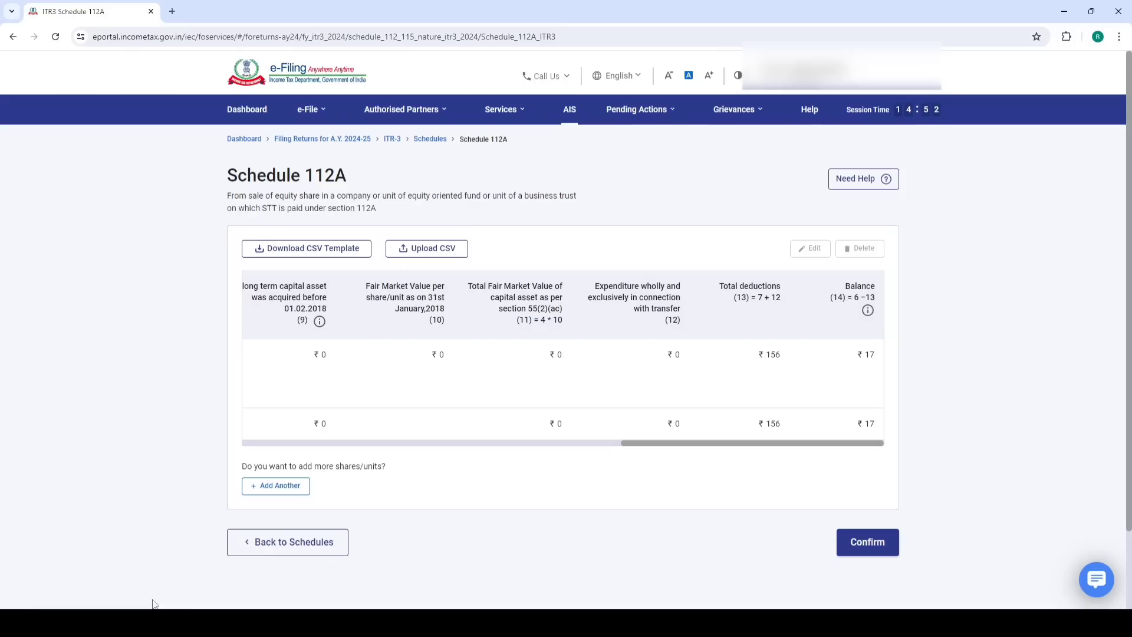
pyautogui.click(865, 543)
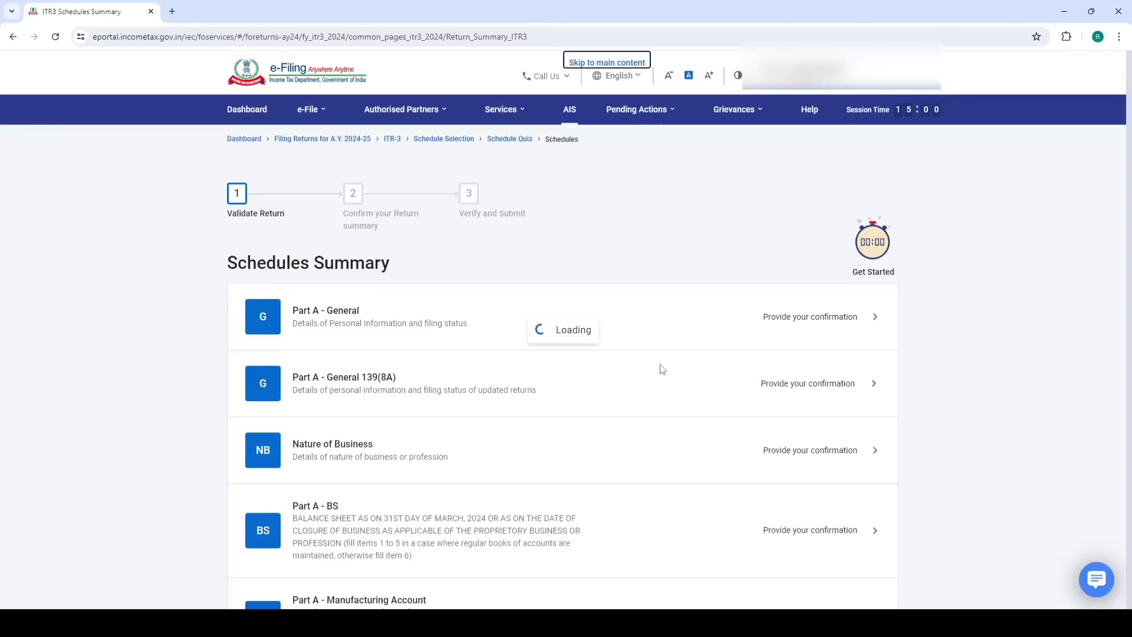
pyautogui.scroll(-10, 498, 404)
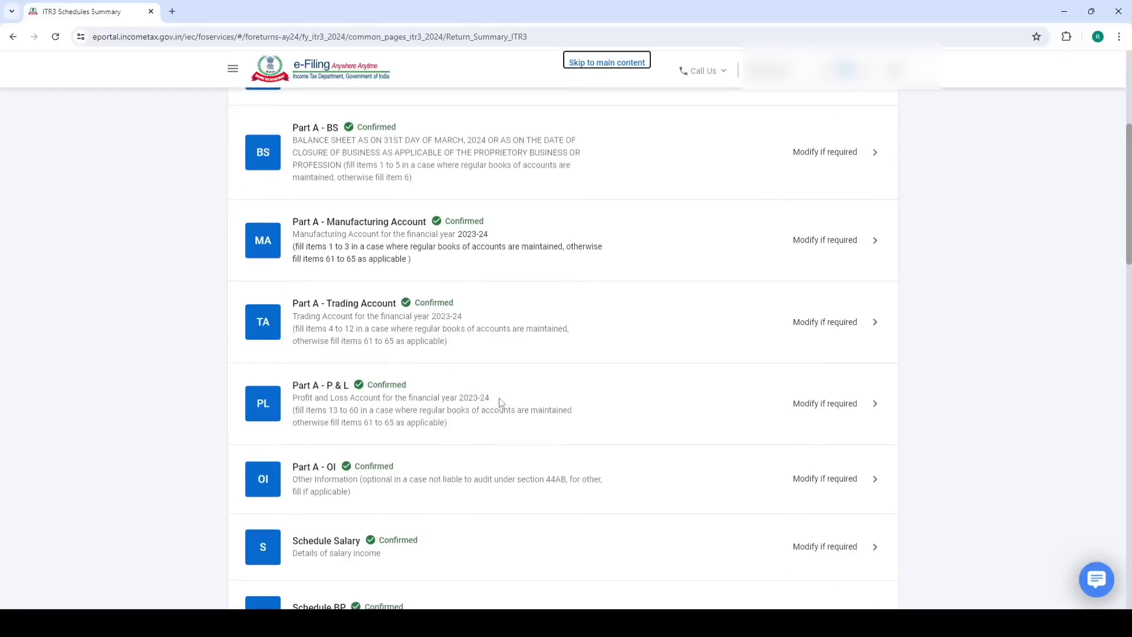
pyautogui.scroll(-5, 498, 404)
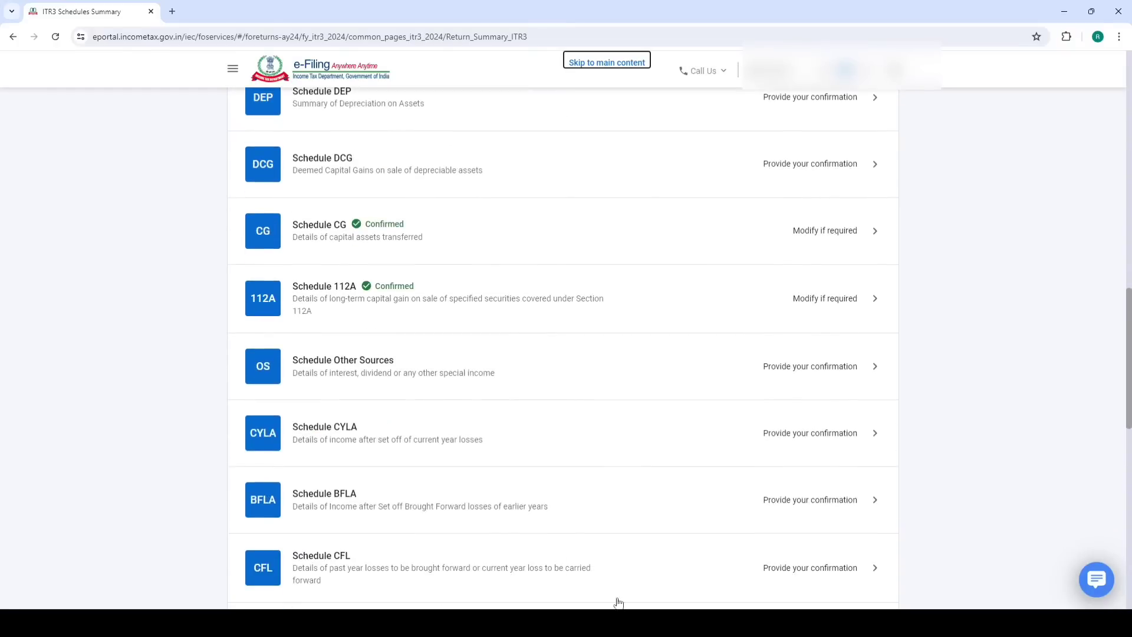
pyautogui.click(368, 366)
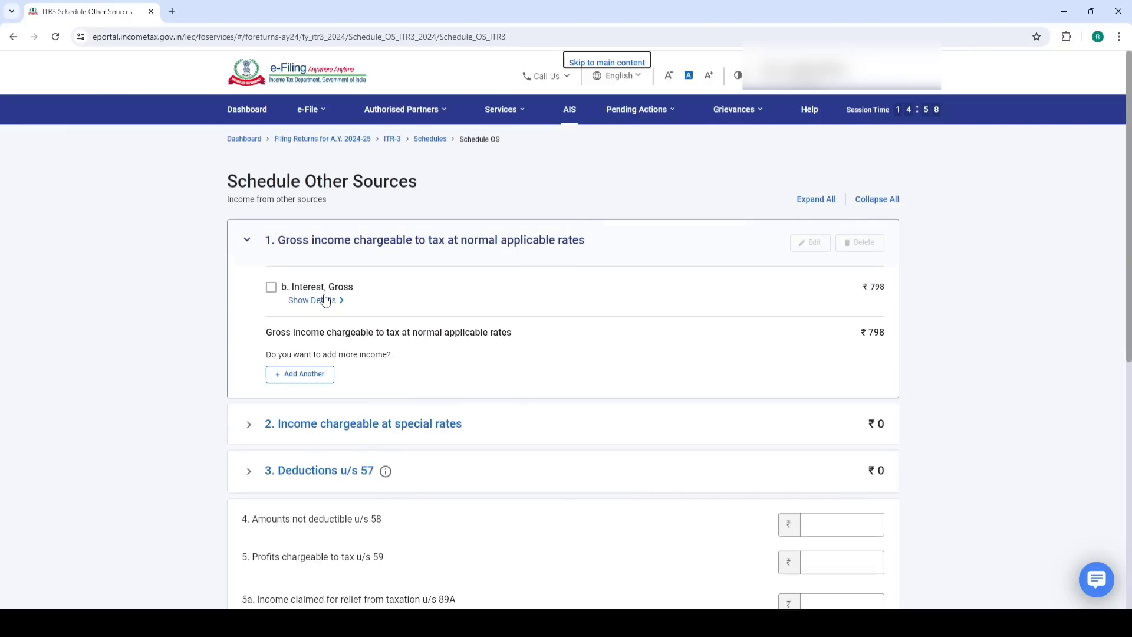
# Add 'part time tution income' of 20000 under Any other income in row vii
pyautogui.click(302, 378)
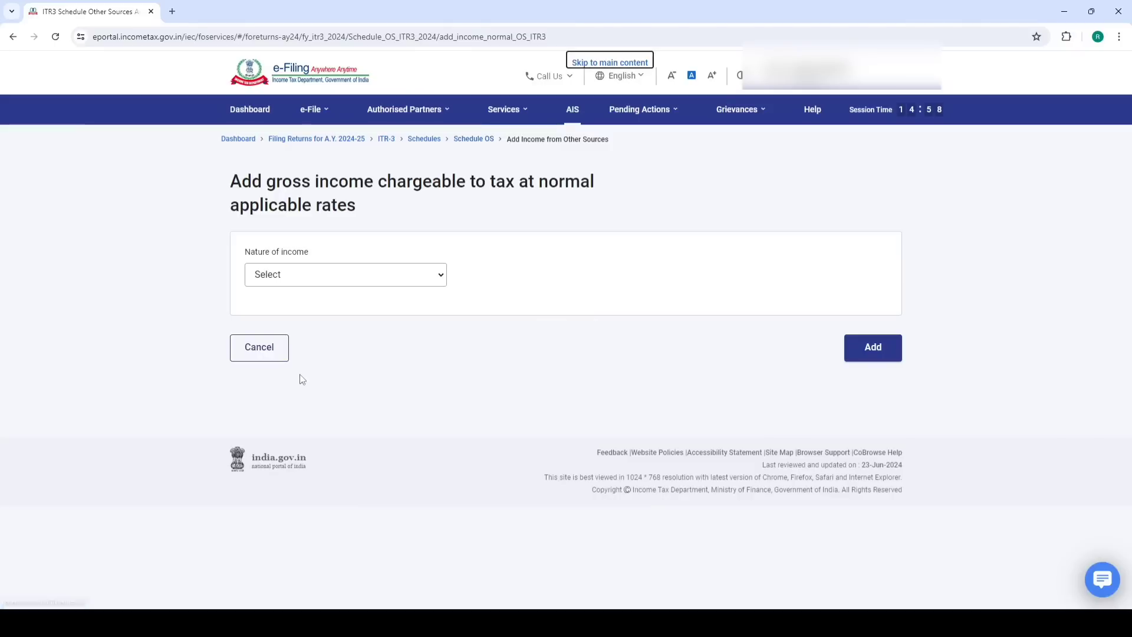
pyautogui.click(260, 351)
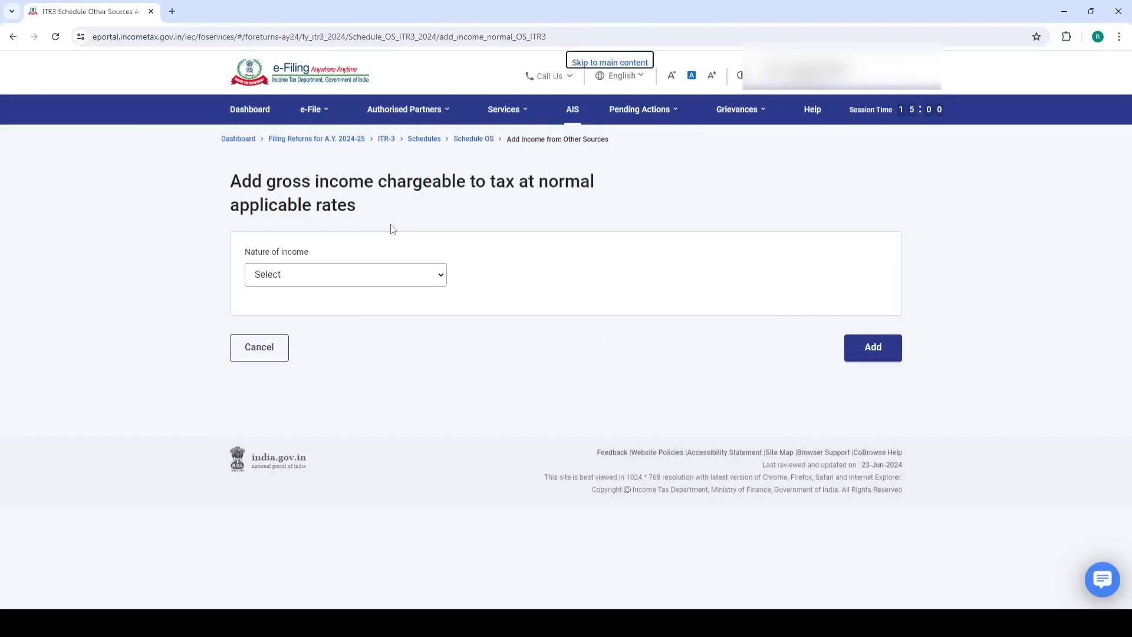
pyautogui.click(315, 285)
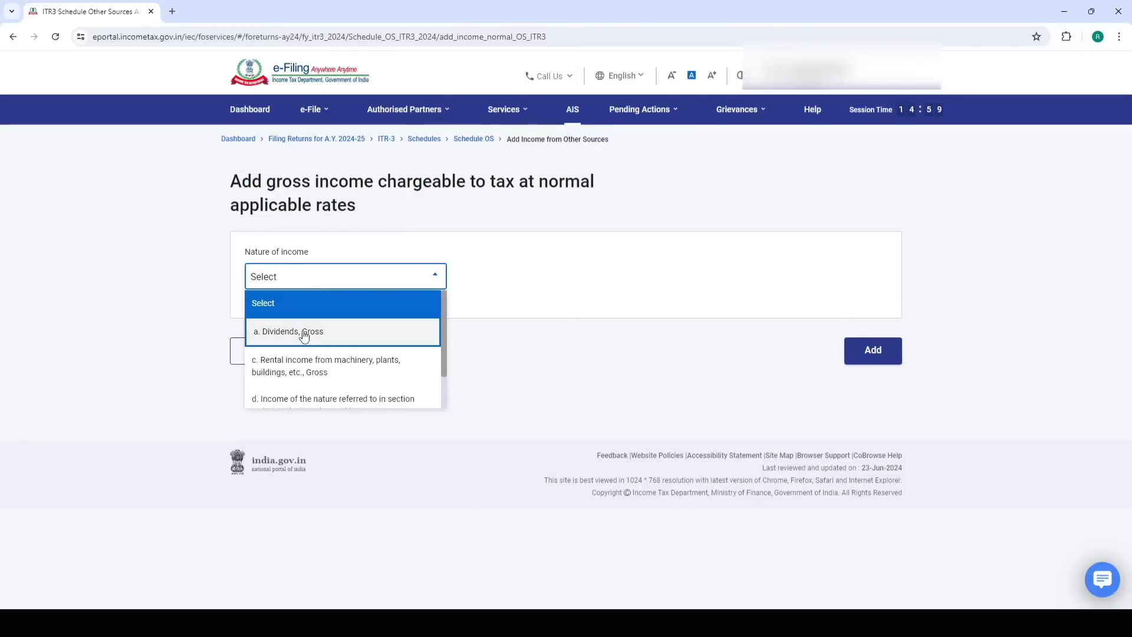
pyautogui.scroll(-2, 303, 330)
pyautogui.click(310, 395)
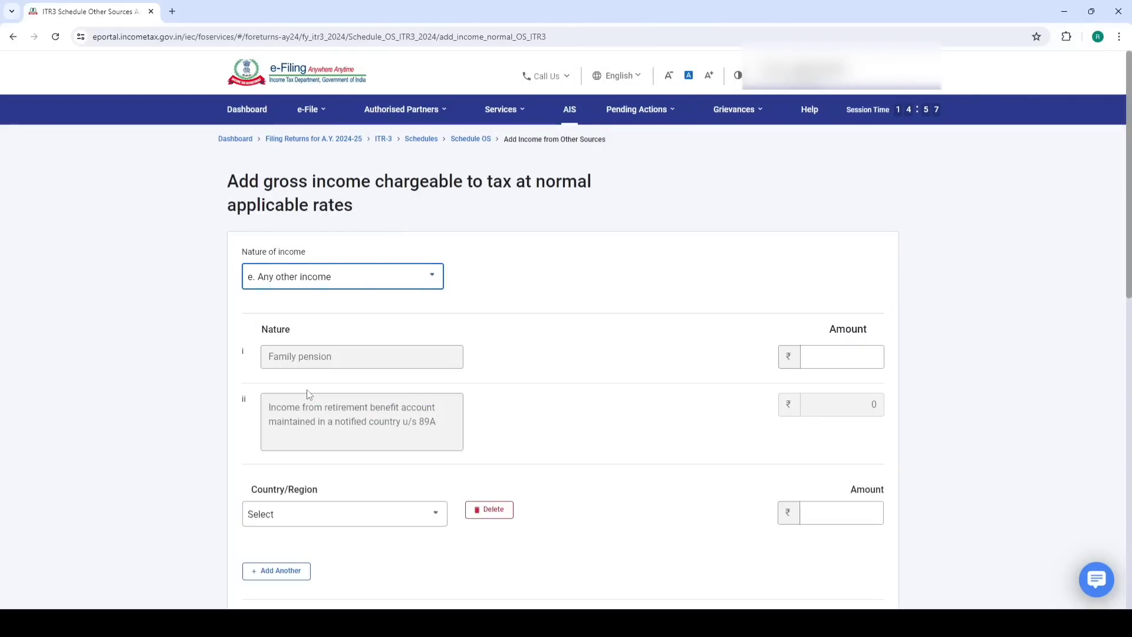
pyautogui.scroll(-9, 358, 336)
pyautogui.scroll(-2, 347, 398)
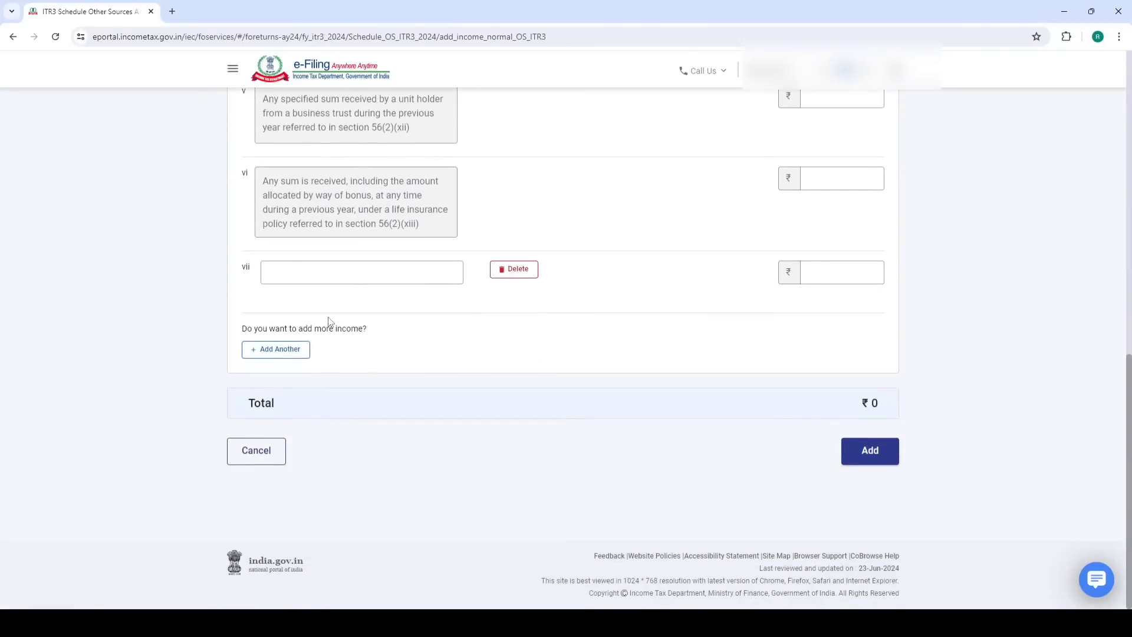
pyautogui.click(343, 271)
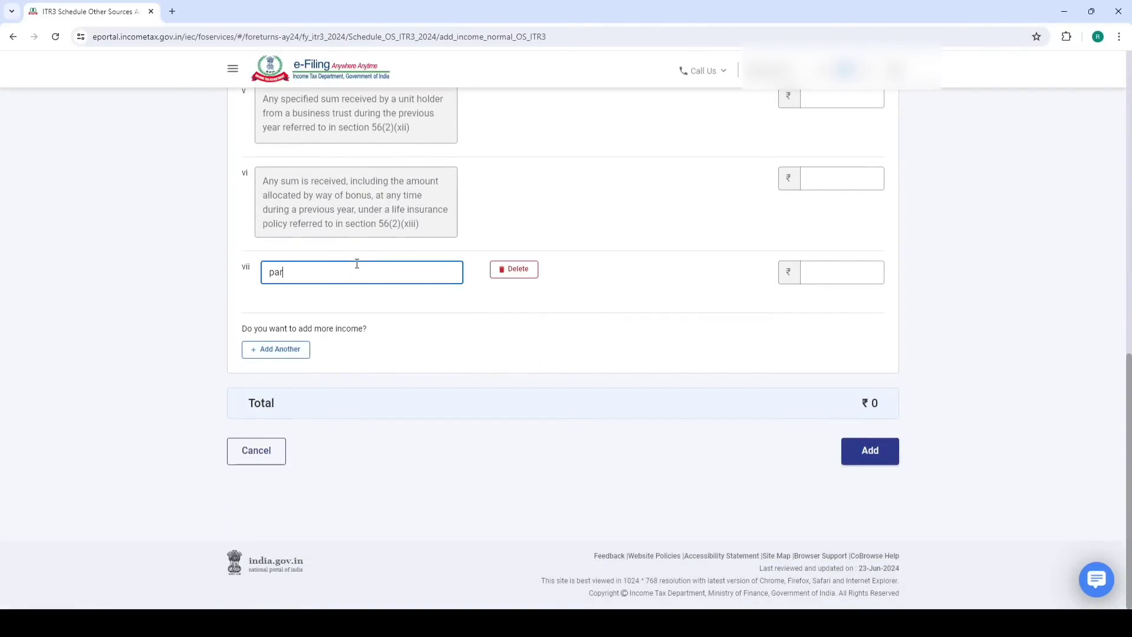
pyautogui.write('part time tution income')
pyautogui.click(821, 267)
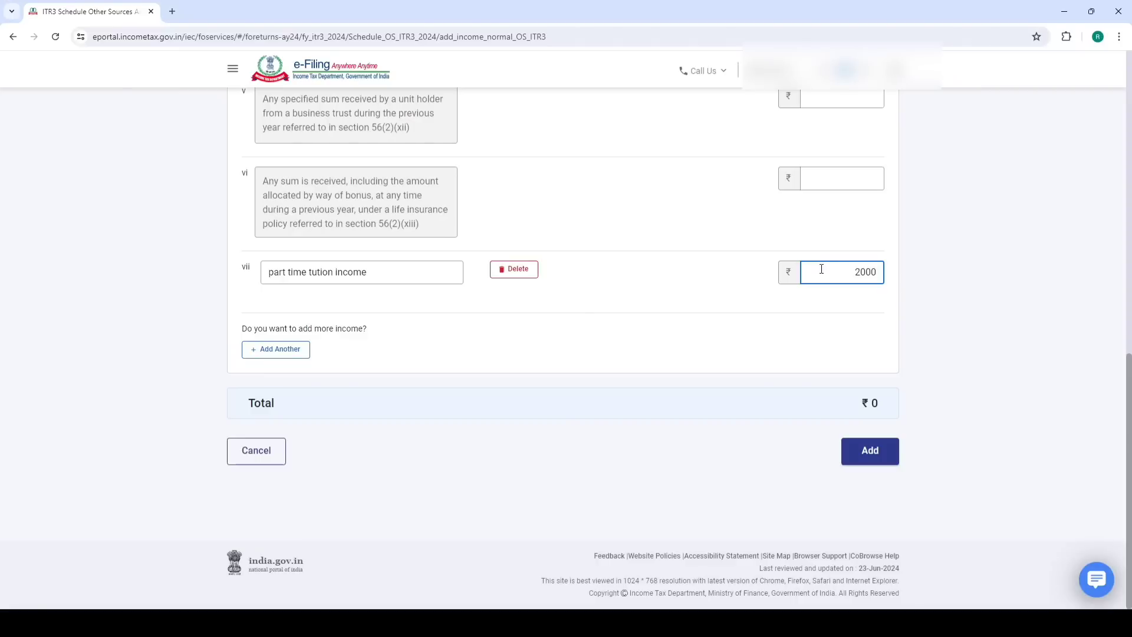
pyautogui.write('20000')
pyautogui.click(871, 450)
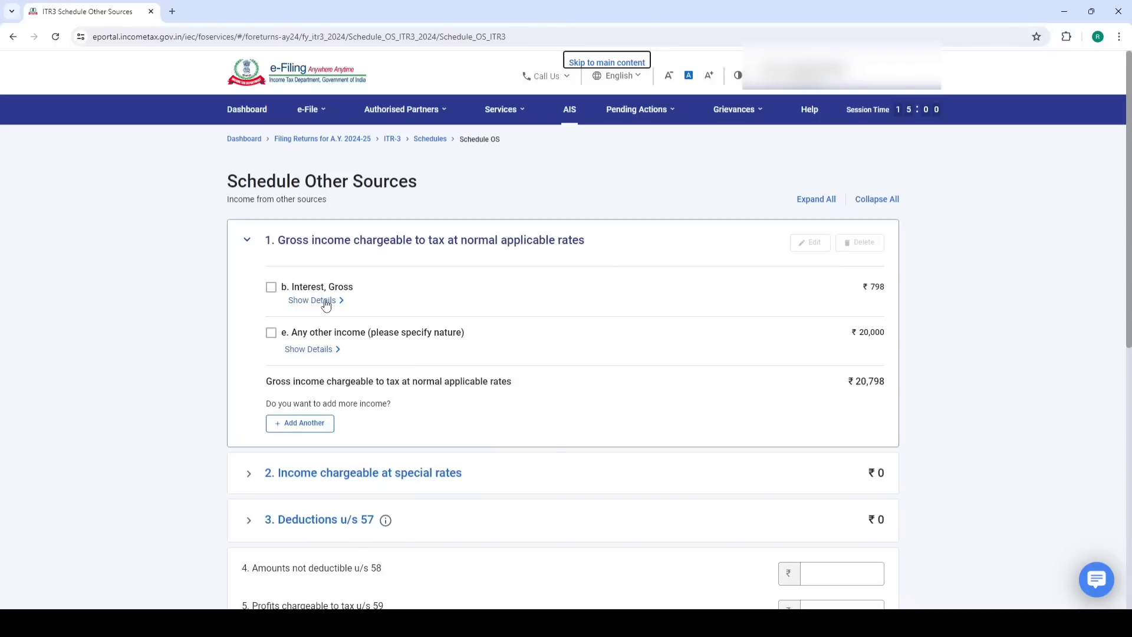
# Review the Interest, Gross breakdown of ₹798 and confirm Schedule Other Sources
pyautogui.click(433, 302)
pyautogui.scroll(-2, 425, 309)
pyautogui.scroll(1, 453, 306)
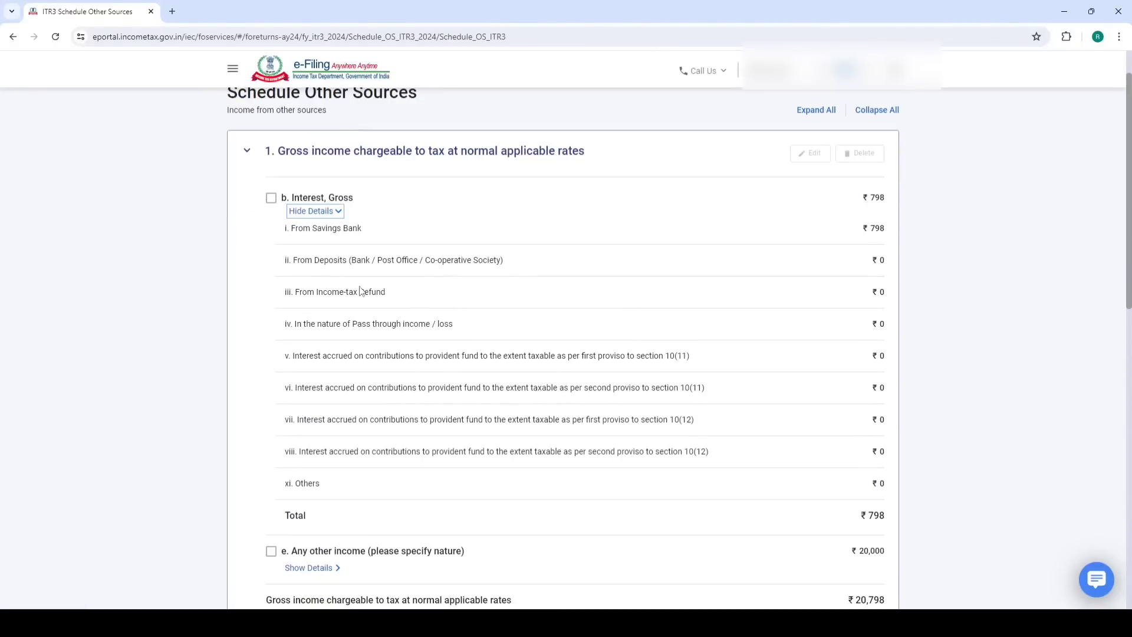
pyautogui.scroll(-9, 341, 292)
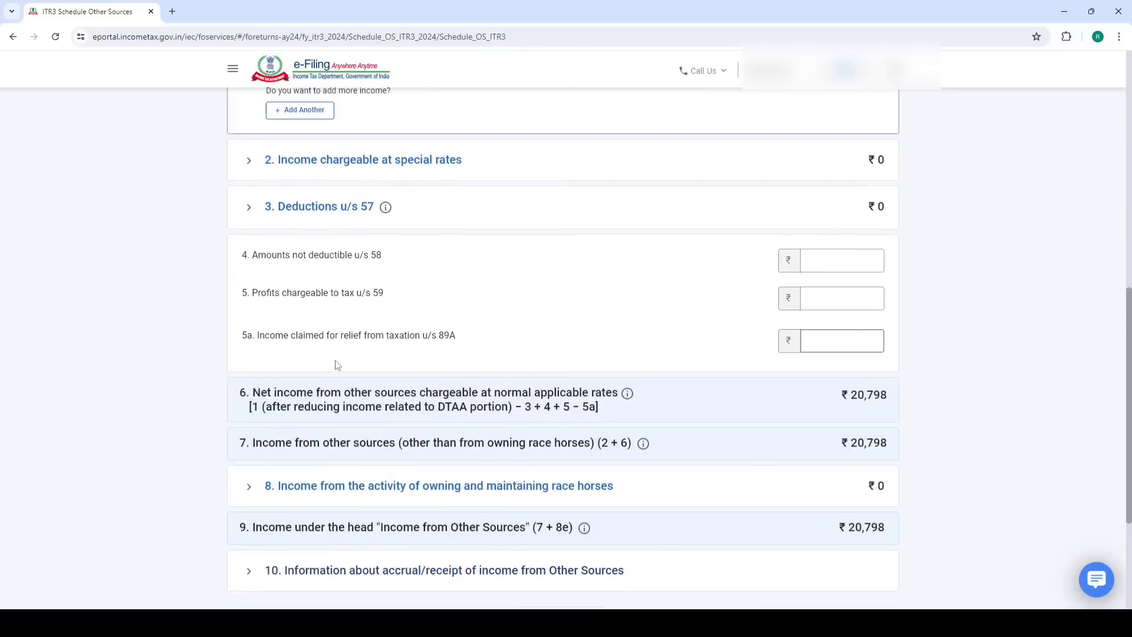
pyautogui.scroll(-3, 338, 369)
pyautogui.click(874, 455)
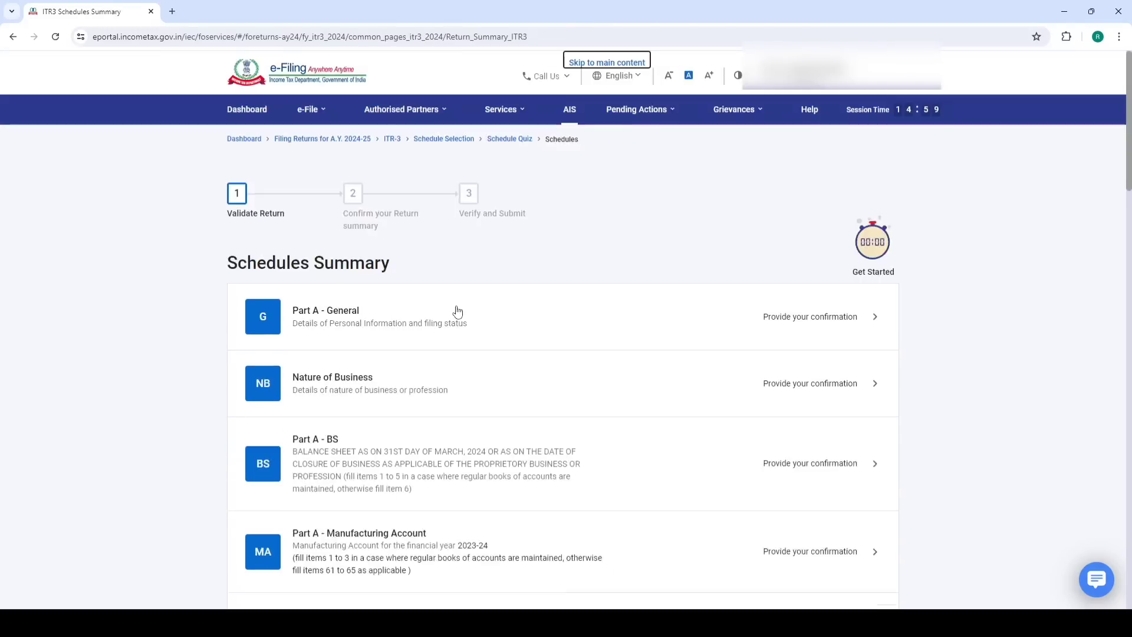
pyautogui.scroll(-6, 448, 347)
pyautogui.scroll(-6, 448, 352)
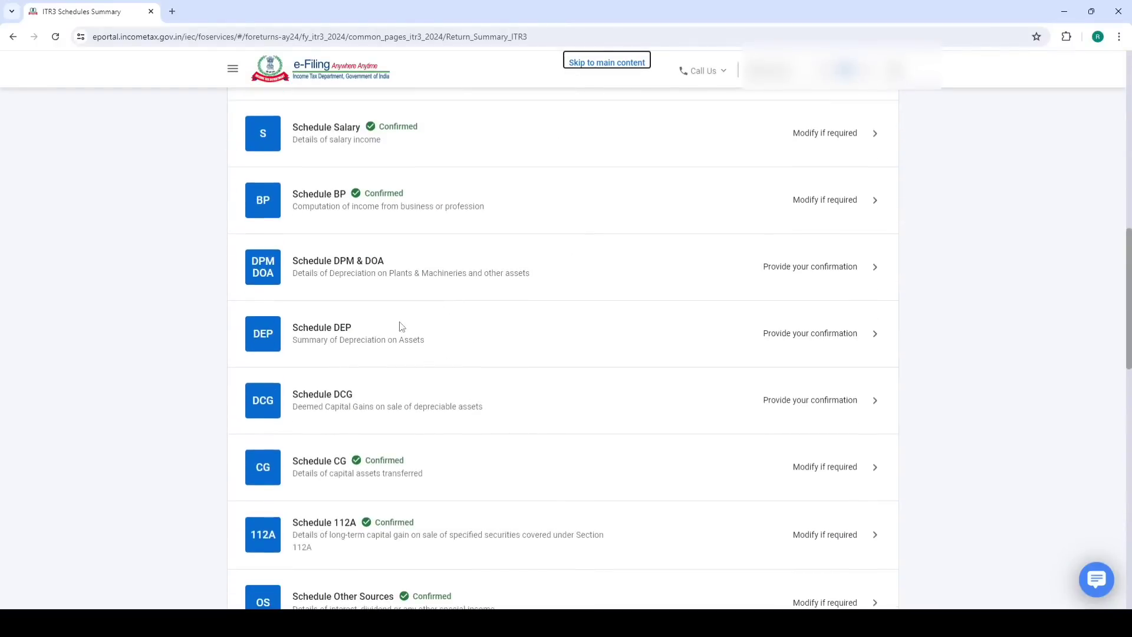
pyautogui.scroll(-7, 393, 282)
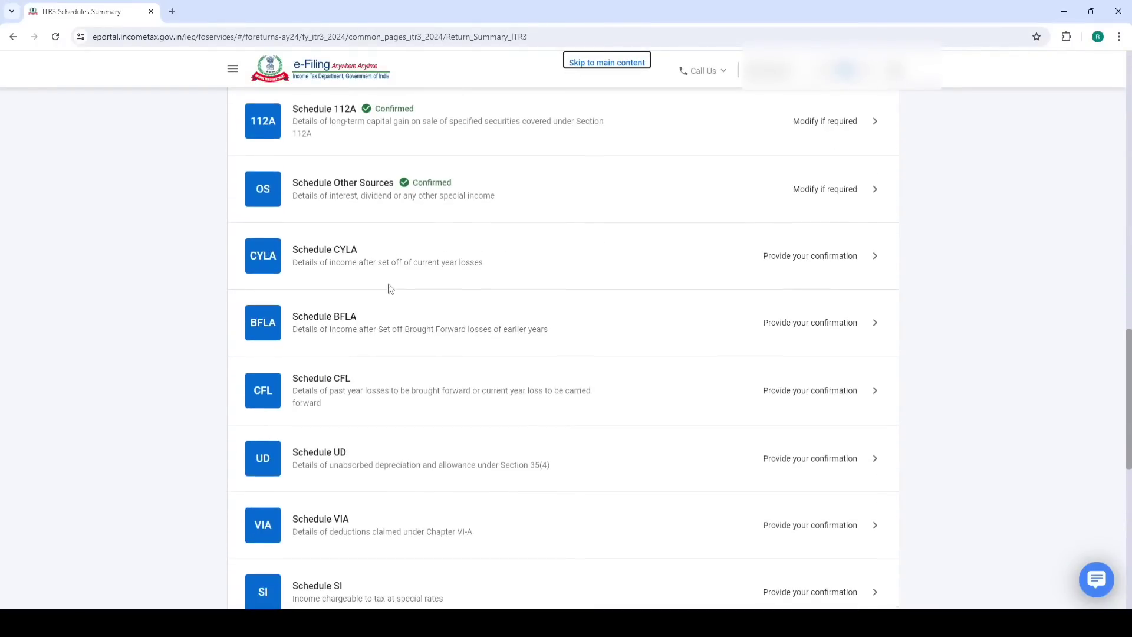
pyautogui.click(355, 265)
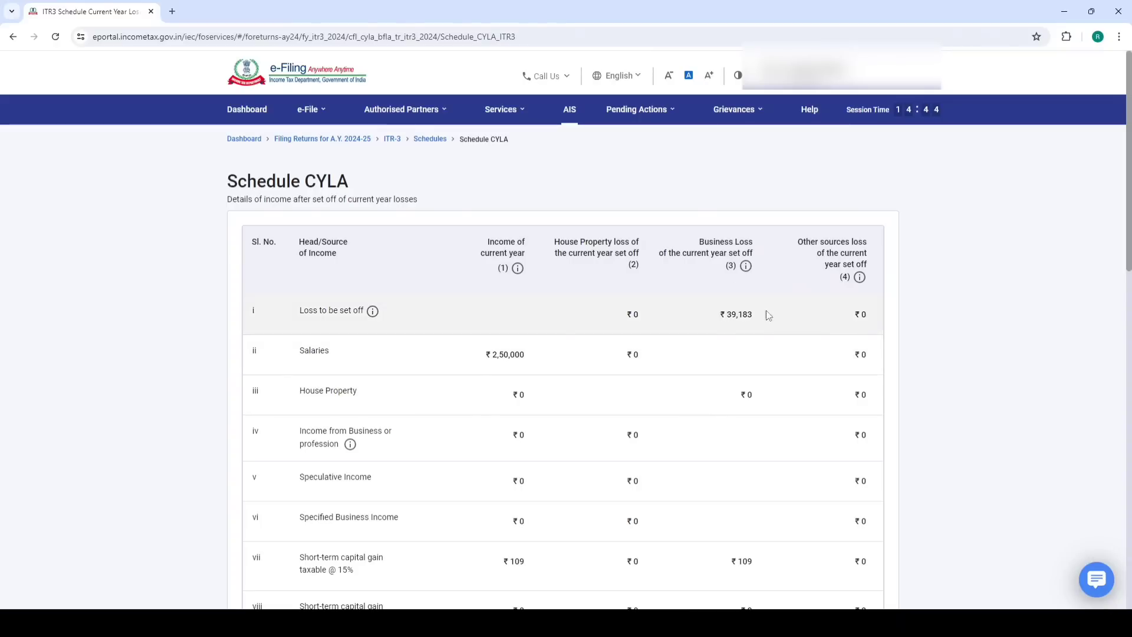
# Review the CYLA set-off of ₹20,924 against the business loss and confirm it
pyautogui.scroll(-1, 737, 301)
pyautogui.scroll(-4, 735, 296)
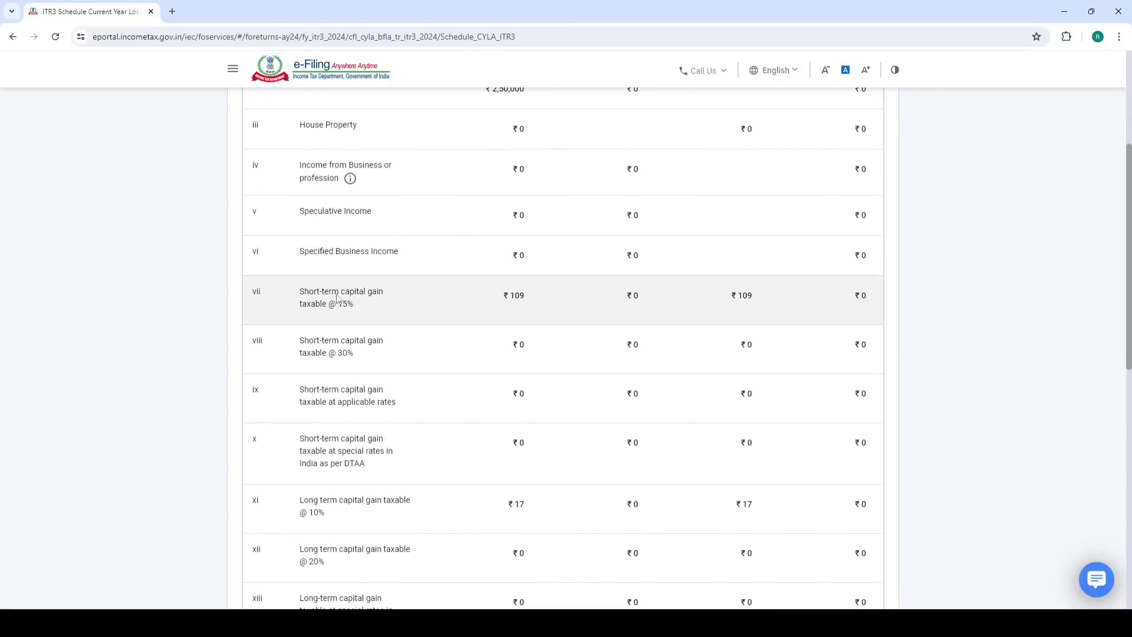
pyautogui.scroll(-4, 739, 302)
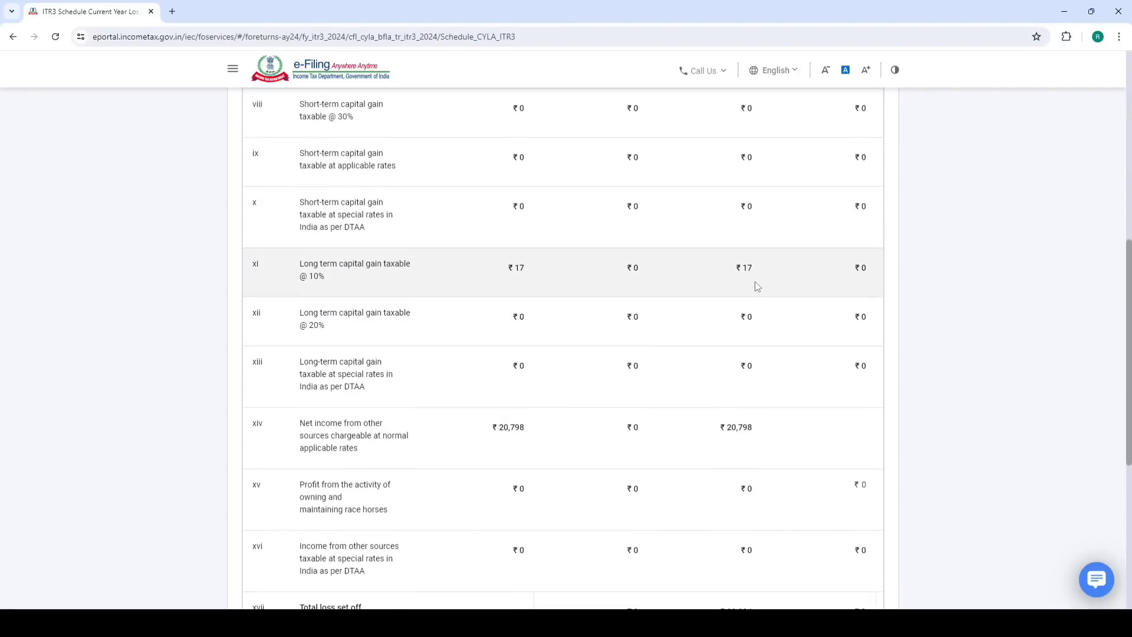
pyautogui.scroll(-2, 691, 309)
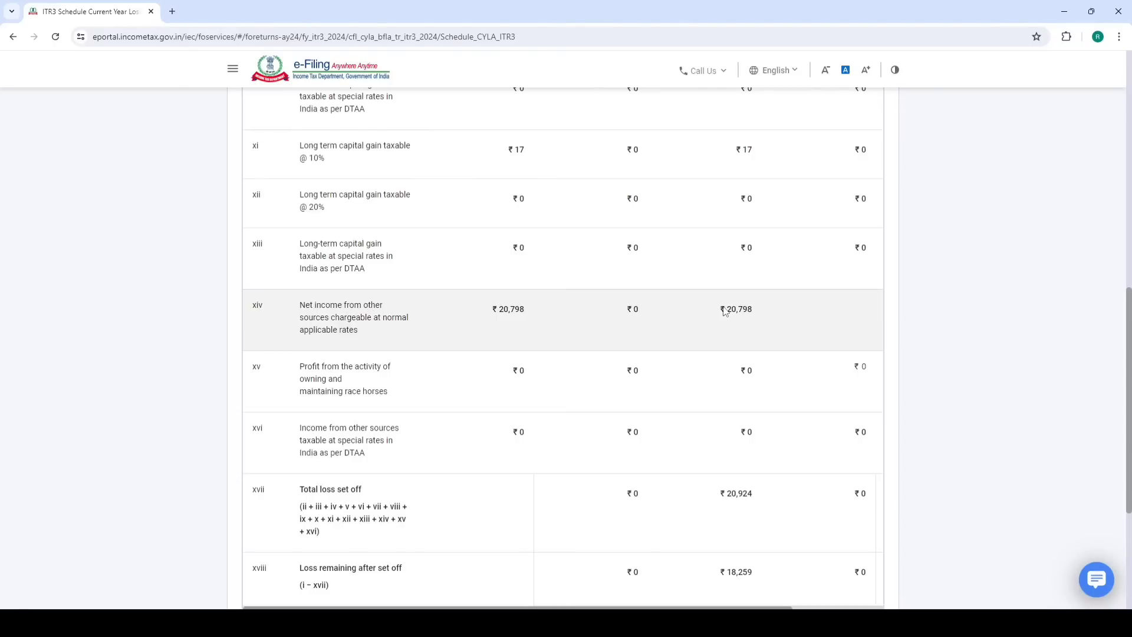
pyautogui.scroll(-4, 761, 309)
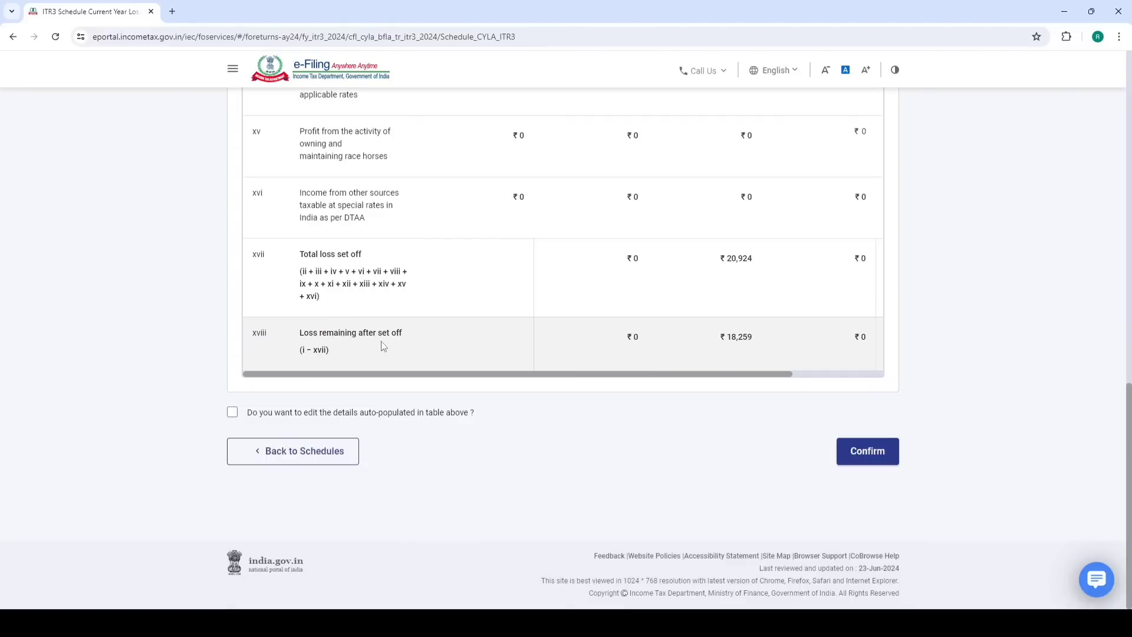
pyautogui.click(867, 454)
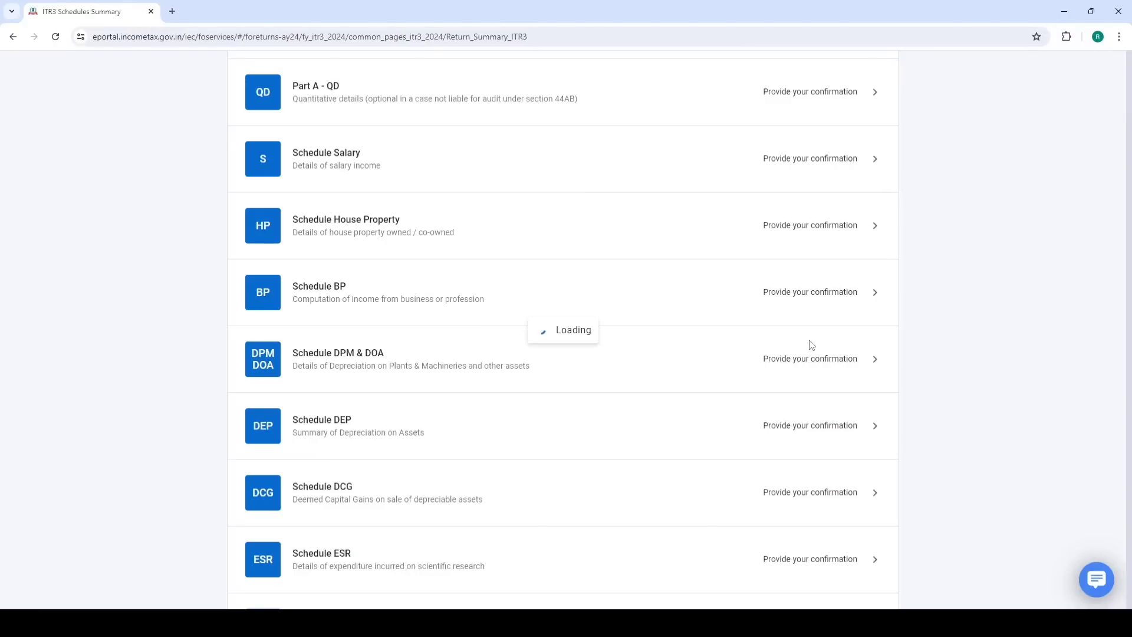
# Scroll the Schedules Summary past the confirmed Schedule CYLA down to Part B - TI
pyautogui.scroll(-6, 590, 393)
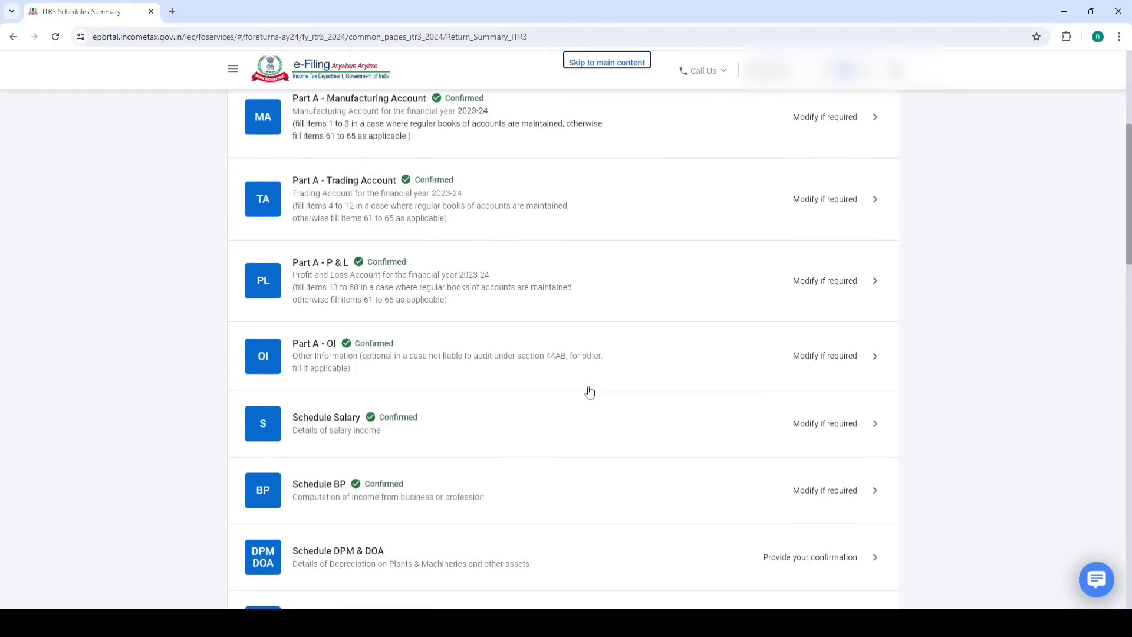
pyautogui.scroll(8, 590, 392)
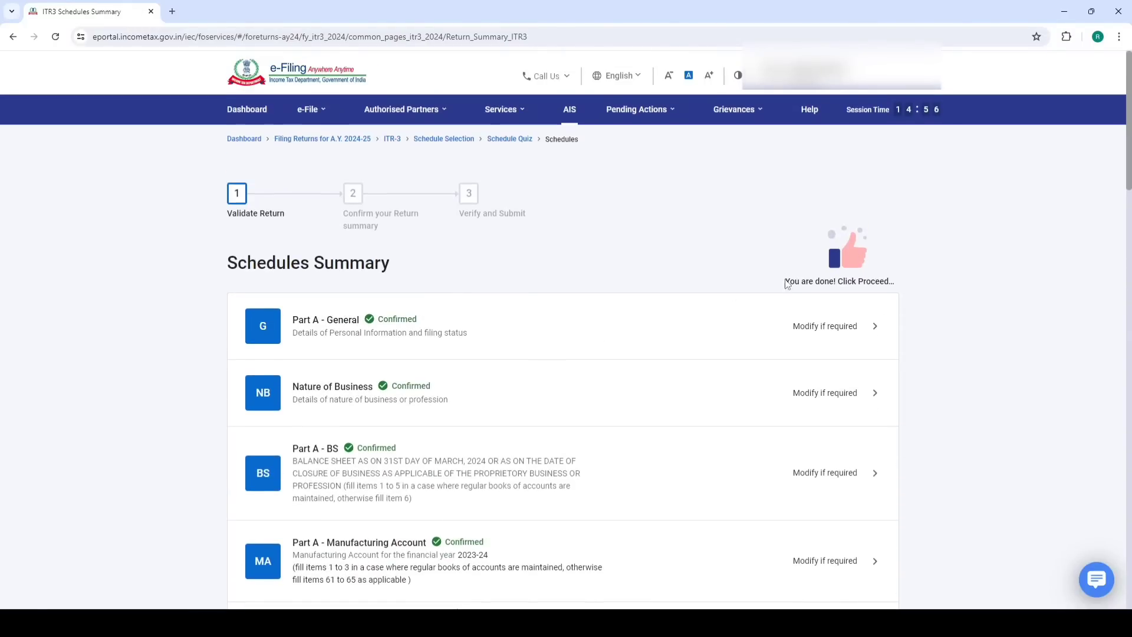
pyautogui.moveTo(788, 285); pyautogui.dragTo(897, 283)
pyautogui.scroll(-10, 581, 323)
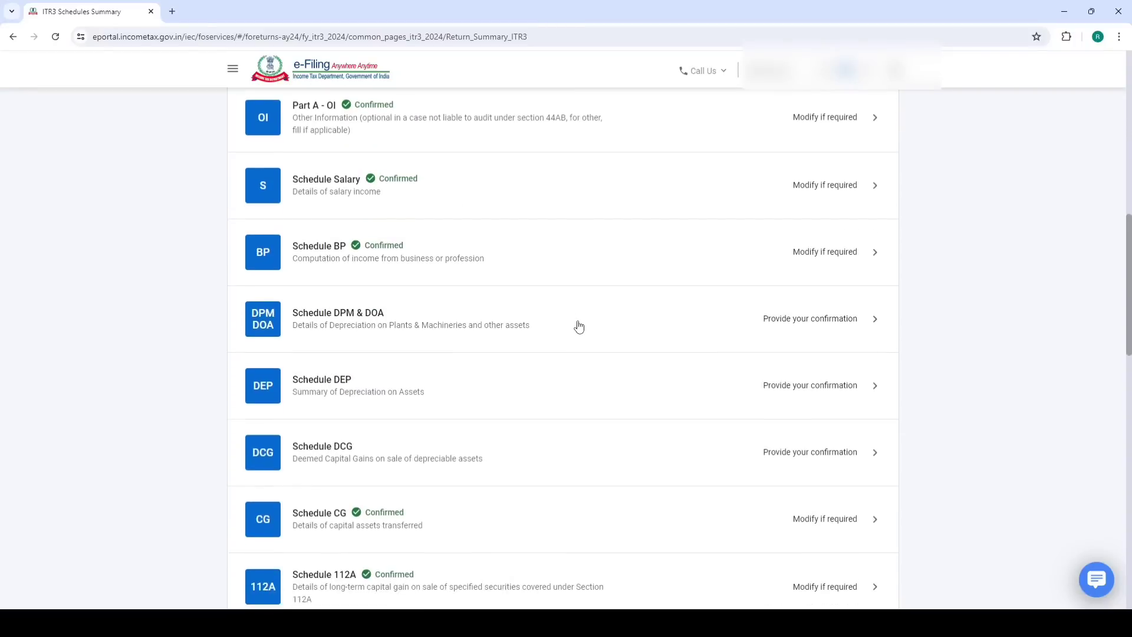
pyautogui.scroll(-9, 579, 326)
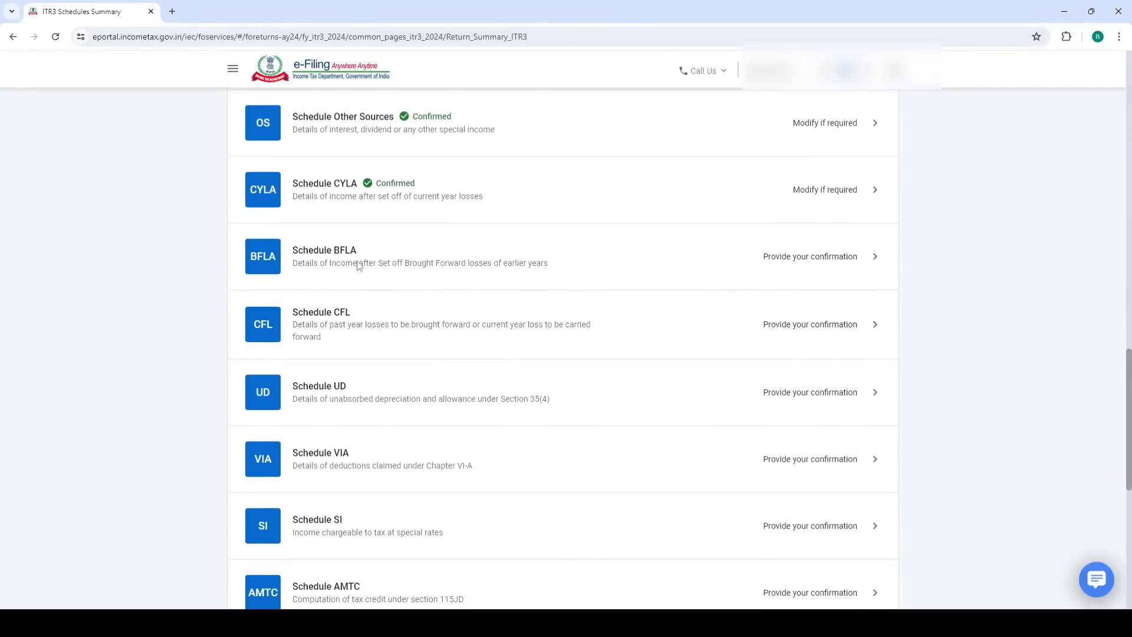
pyautogui.scroll(-3, 381, 324)
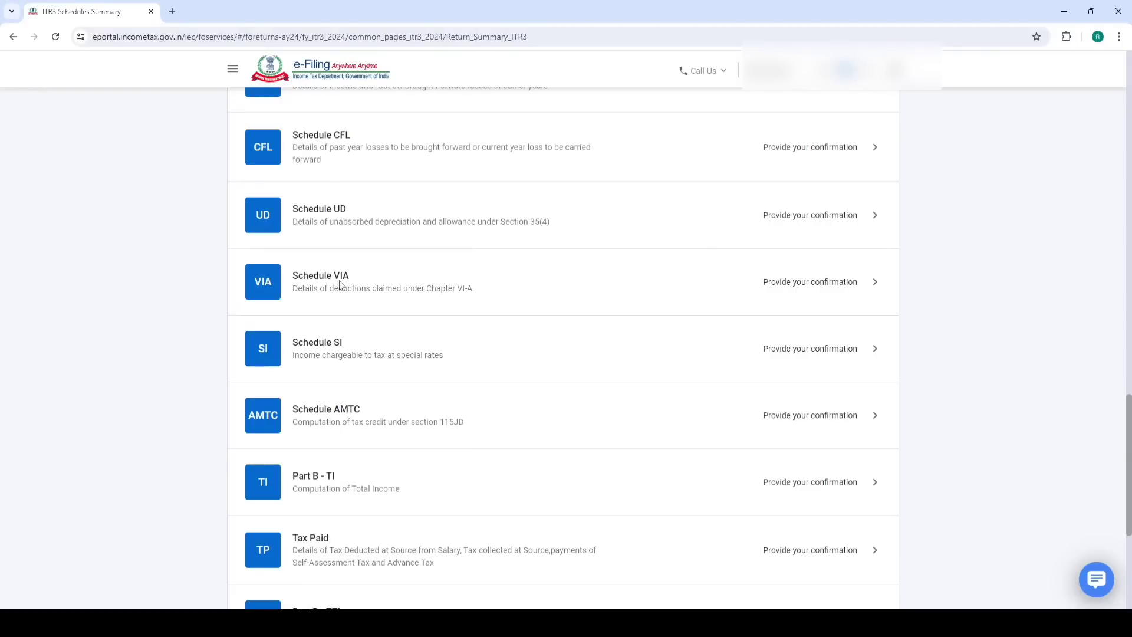
pyautogui.scroll(-2, 348, 298)
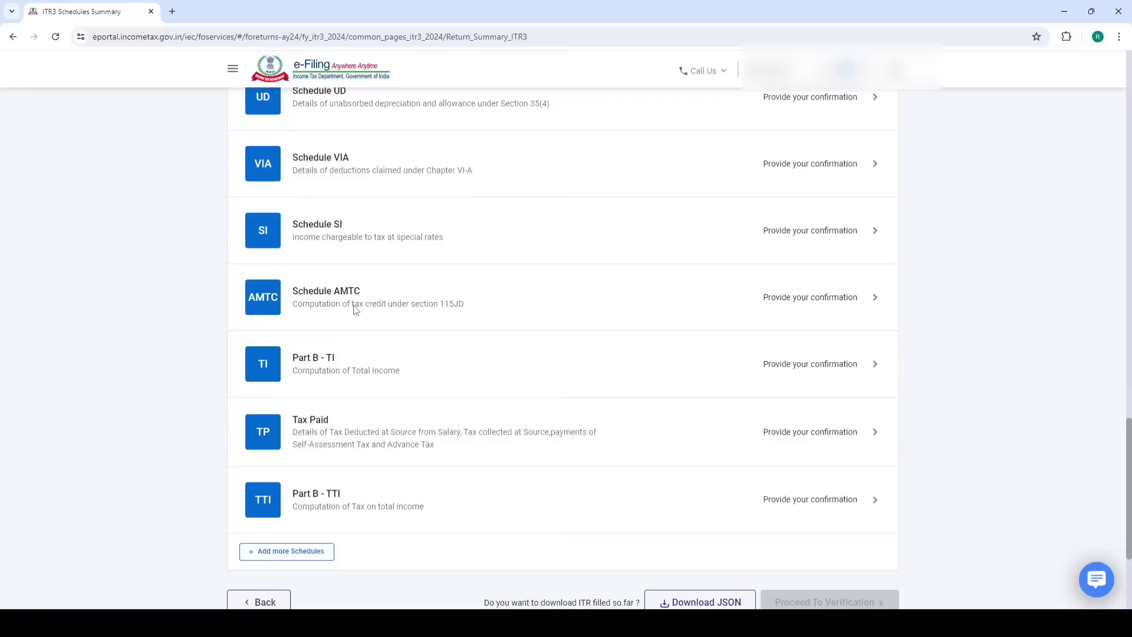
pyautogui.click(362, 377)
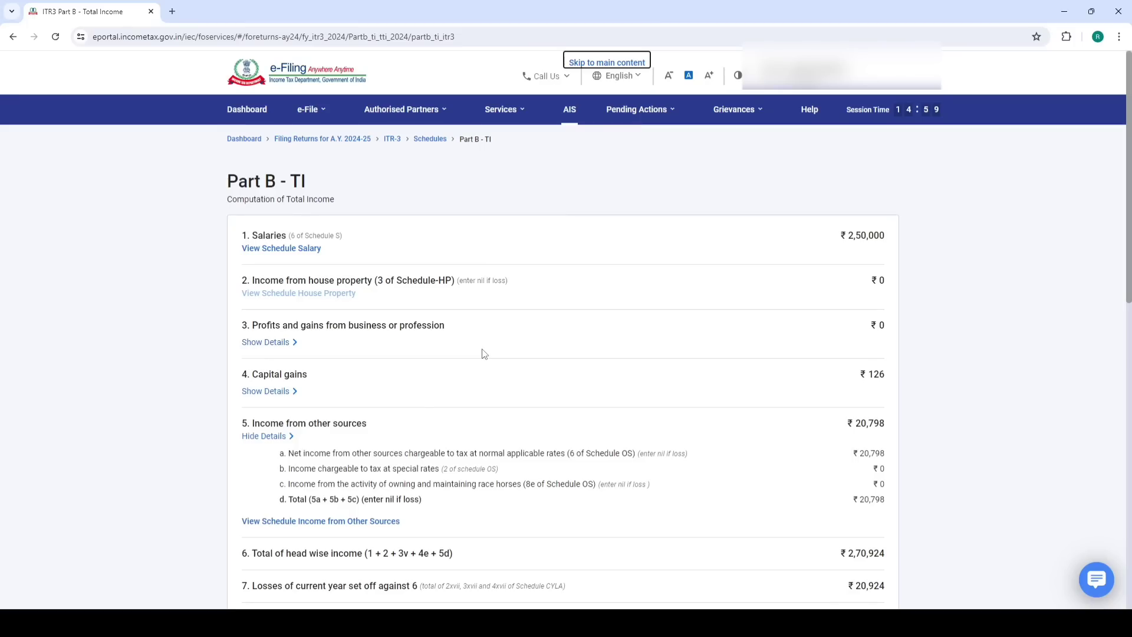
# Review the Part B - TI computation, including item 7 losses set off, and confirm it
pyautogui.scroll(-4, 885, 253)
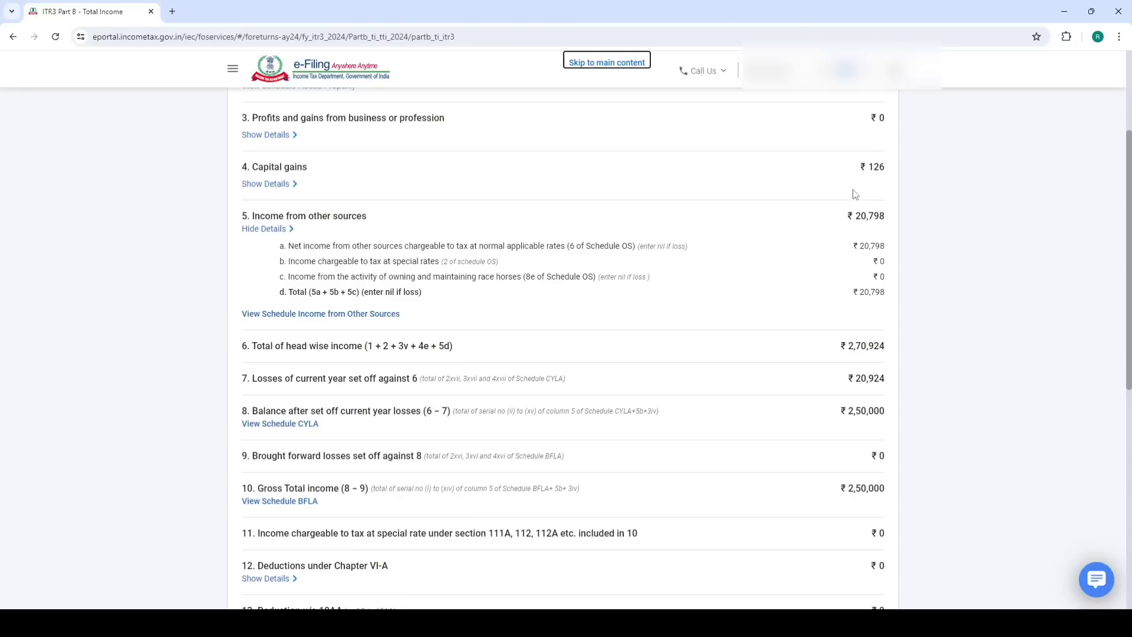
pyautogui.scroll(-3, 855, 253)
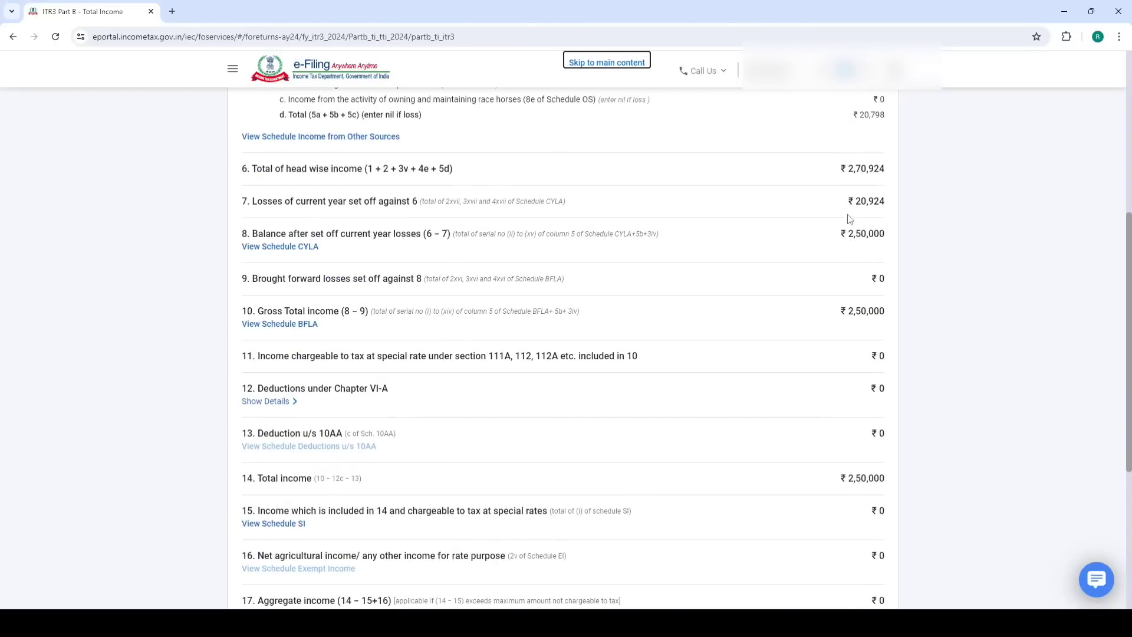
pyautogui.moveTo(254, 202); pyautogui.dragTo(413, 201)
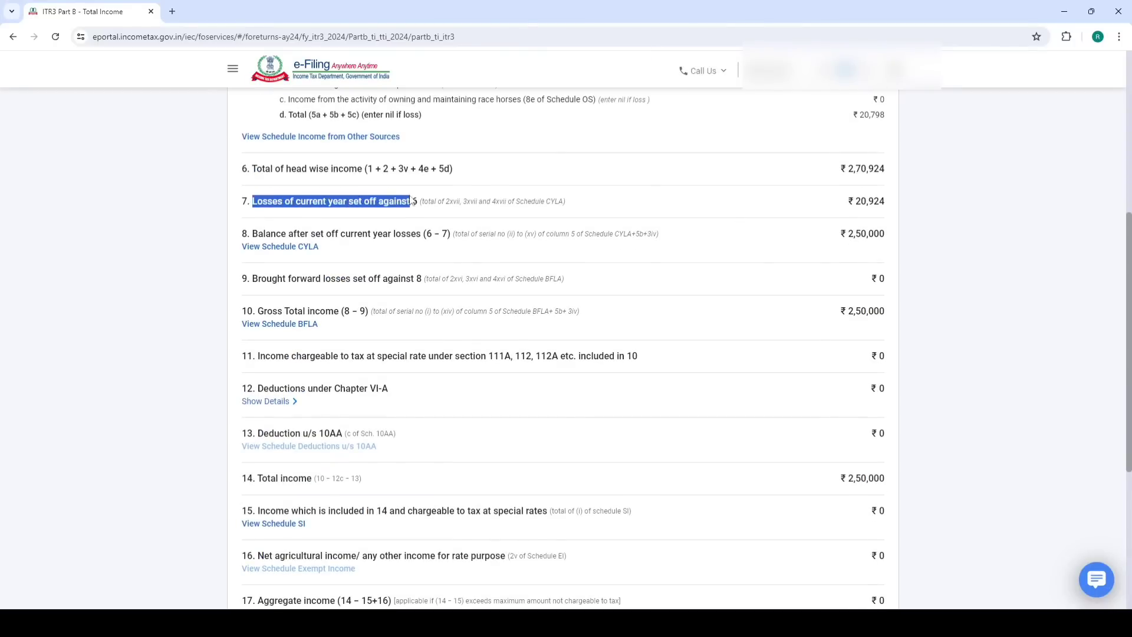
pyautogui.scroll(-5, 834, 236)
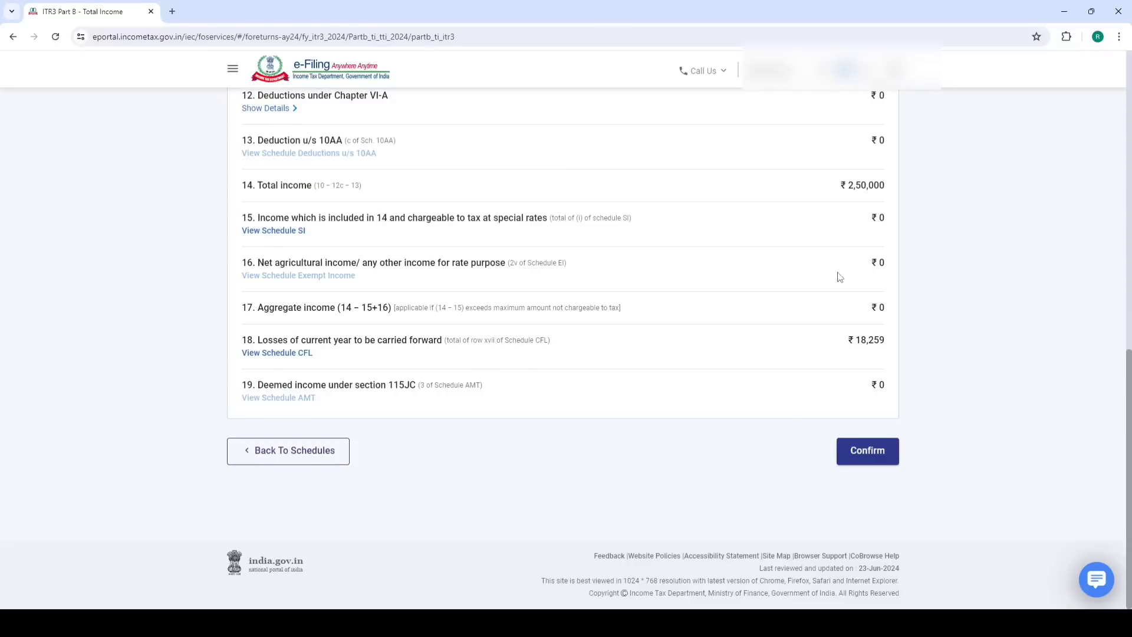
pyautogui.click(865, 451)
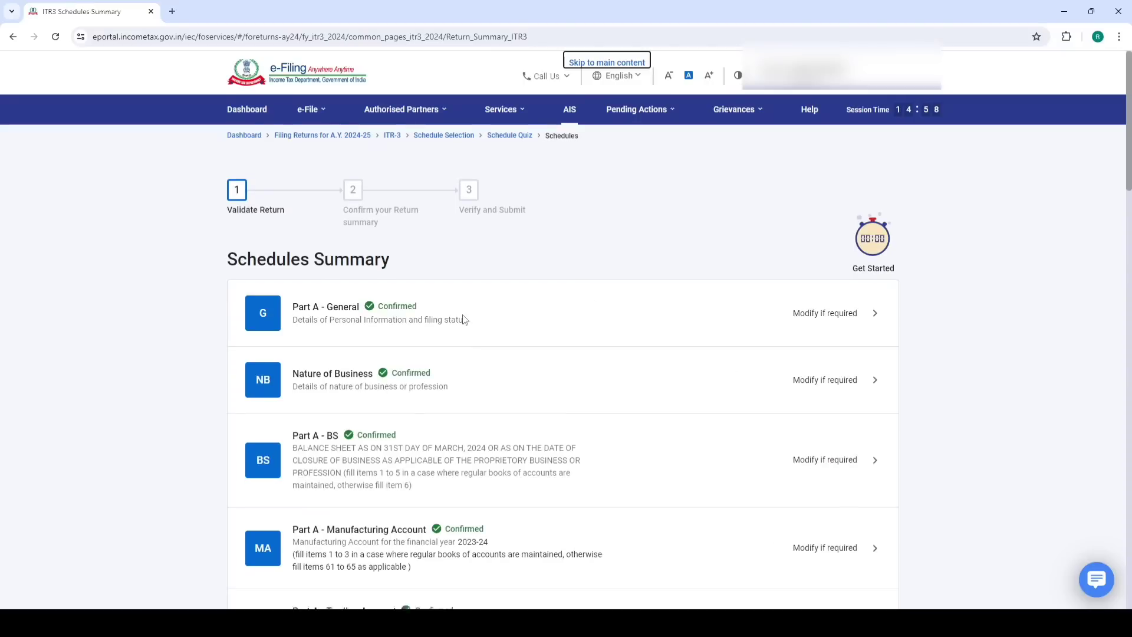
pyautogui.scroll(-18, 463, 321)
pyautogui.scroll(-9, 453, 295)
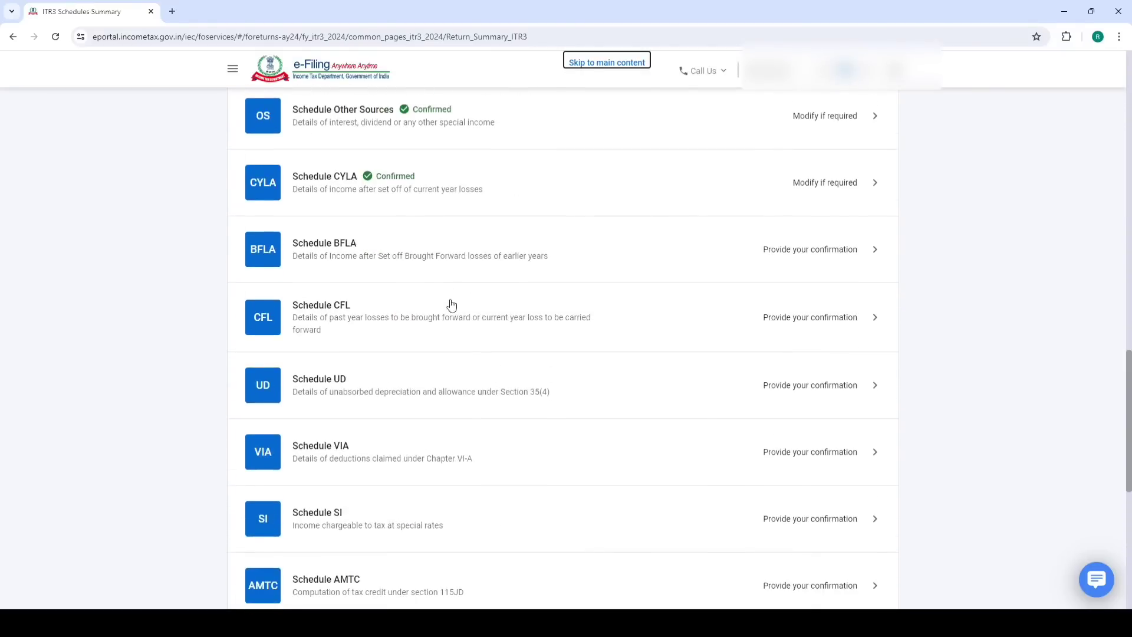
pyautogui.click(329, 312)
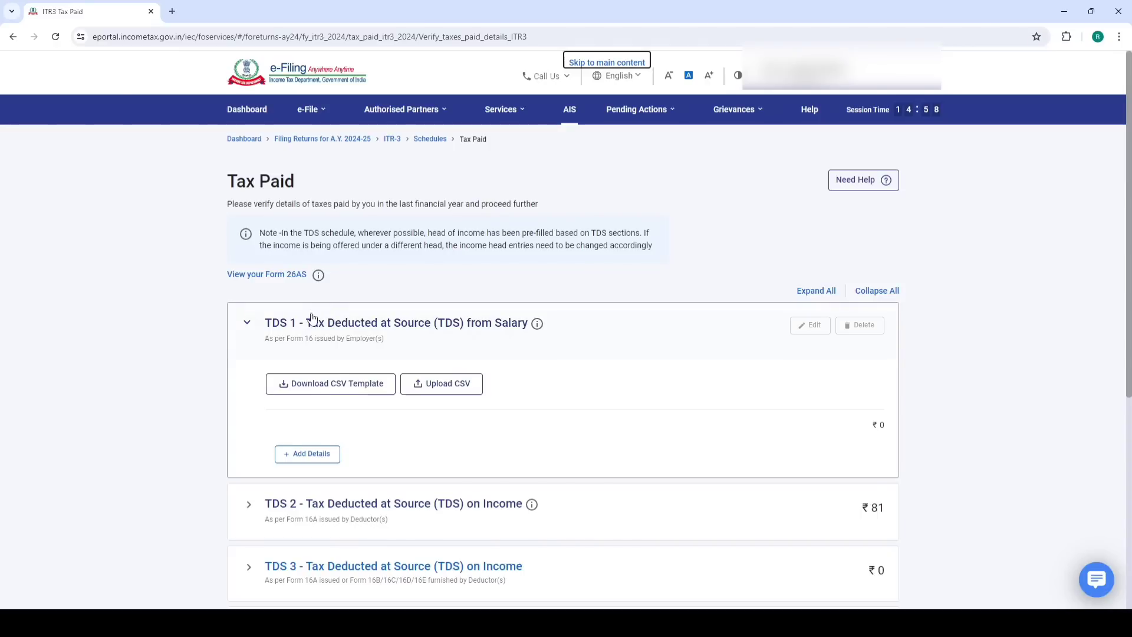
# Cancel the advance tax entry, leaving it blank, and confirm Tax Paid totalling ₹81
pyautogui.scroll(-1, 495, 326)
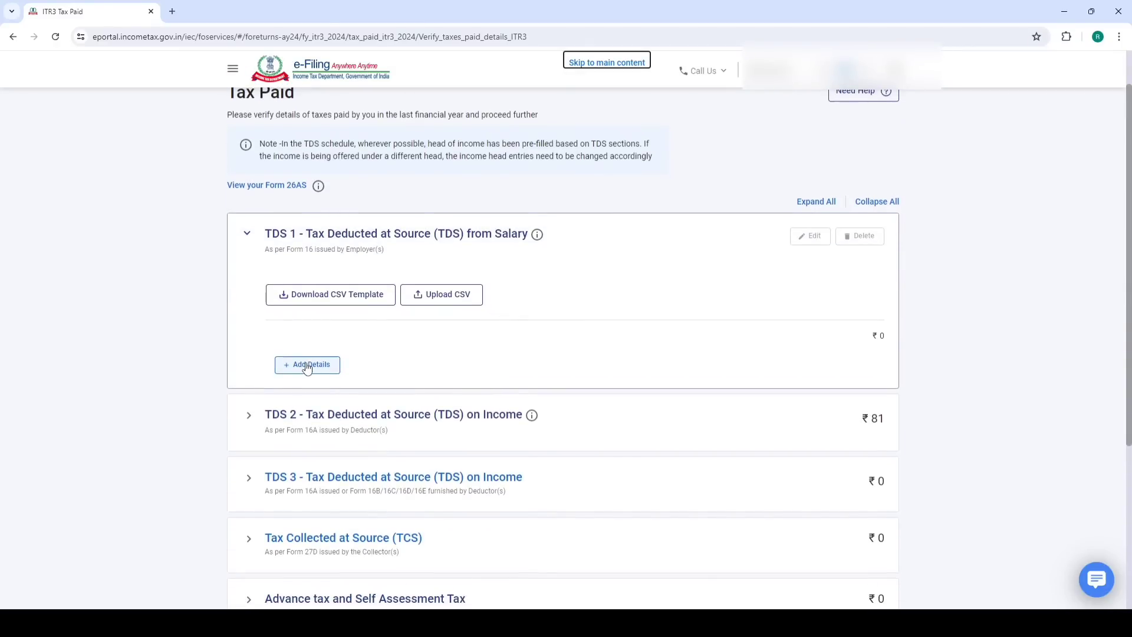
pyautogui.scroll(-2, 349, 346)
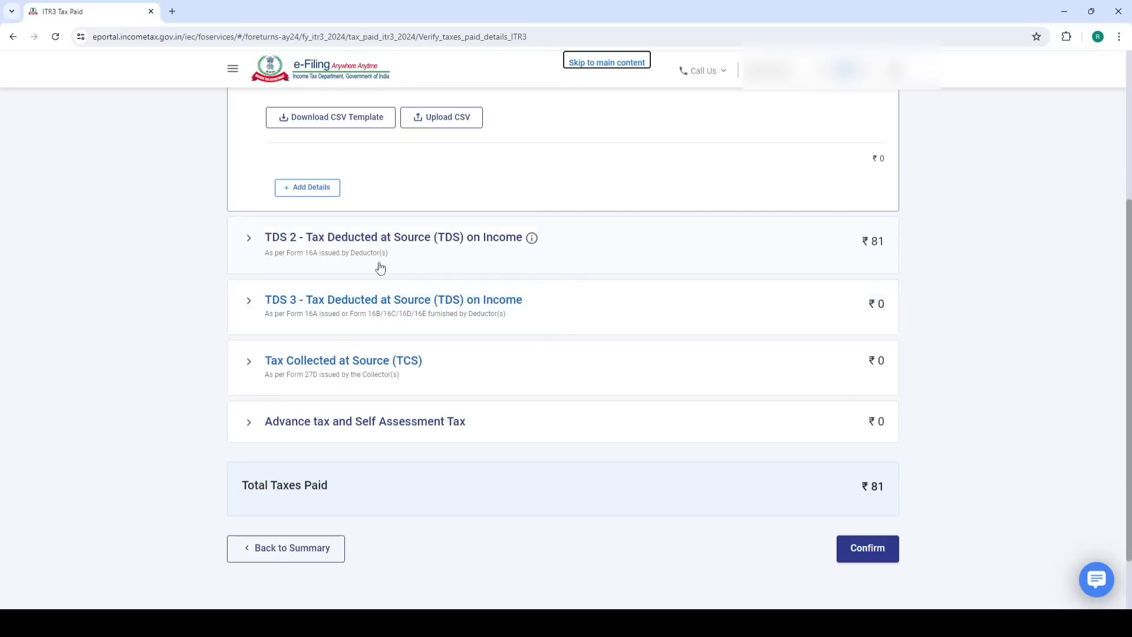
pyautogui.scroll(-1, 405, 319)
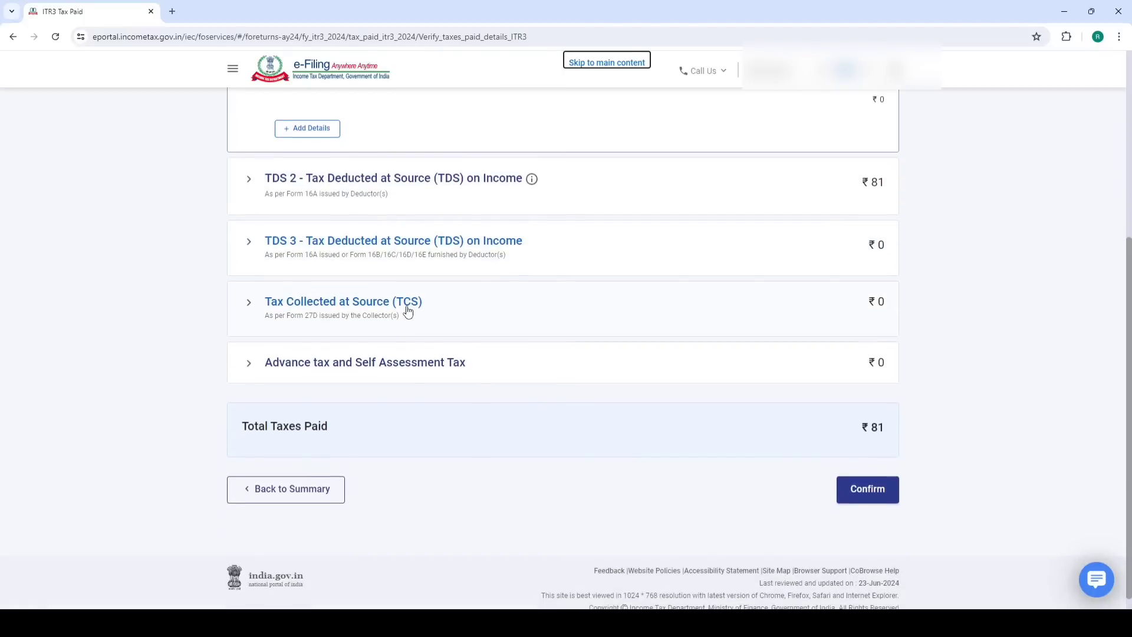
pyautogui.click(340, 352)
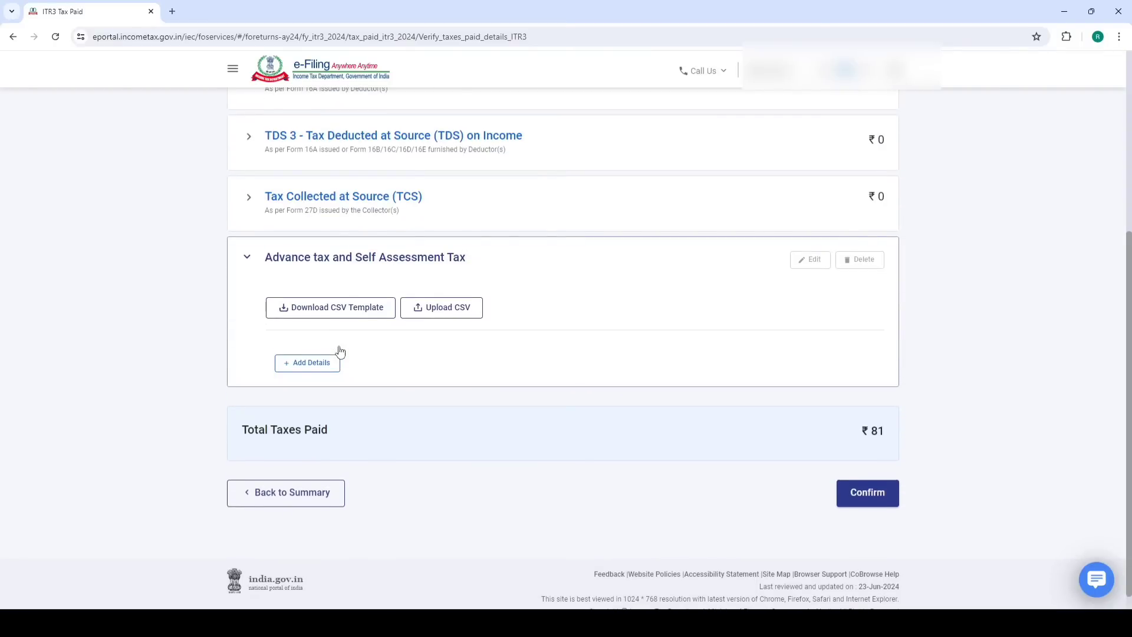
pyautogui.click(316, 363)
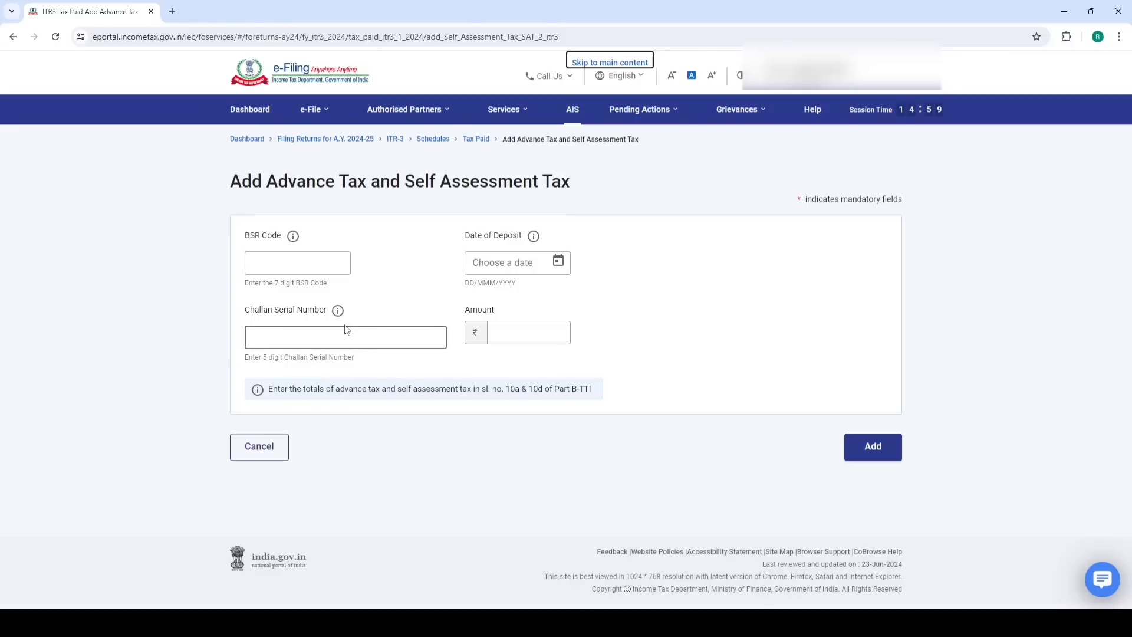
pyautogui.click(268, 449)
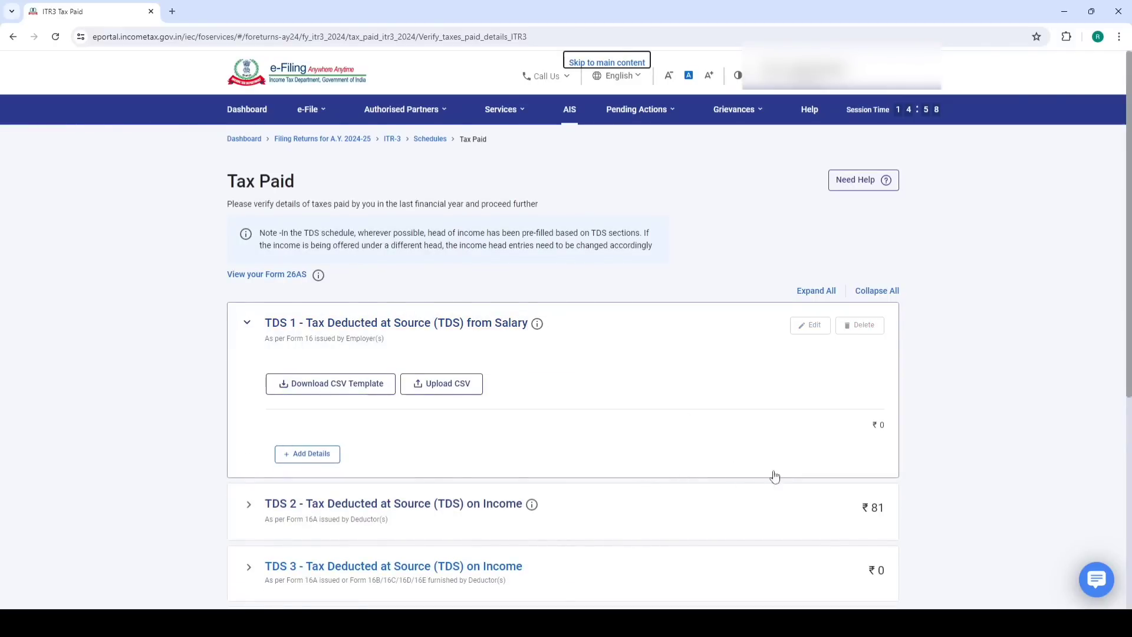
pyautogui.scroll(-5, 774, 475)
pyautogui.click(878, 480)
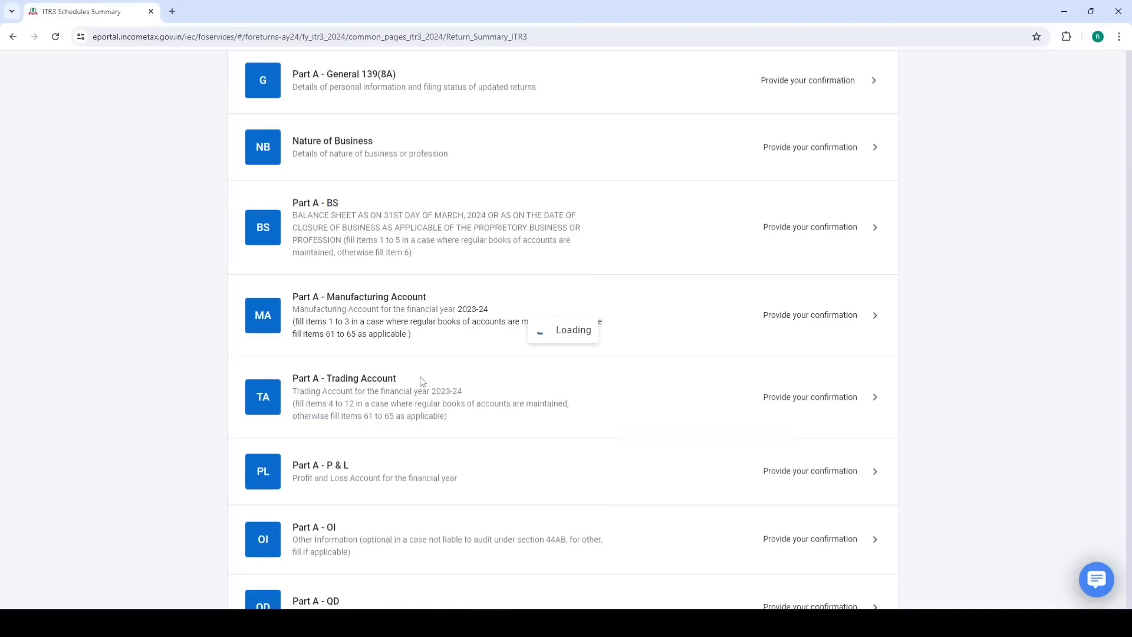
# Open the Part B - TTI schedule and go on to Preview Return
pyautogui.scroll(-20, 428, 383)
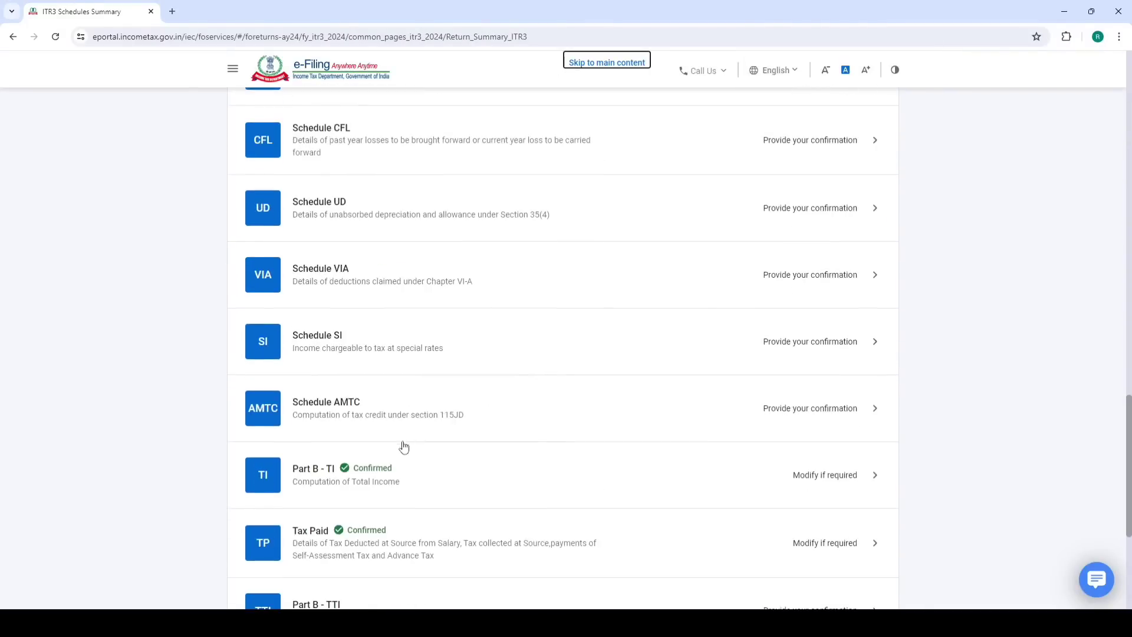
pyautogui.scroll(-5, 404, 446)
pyautogui.click(357, 332)
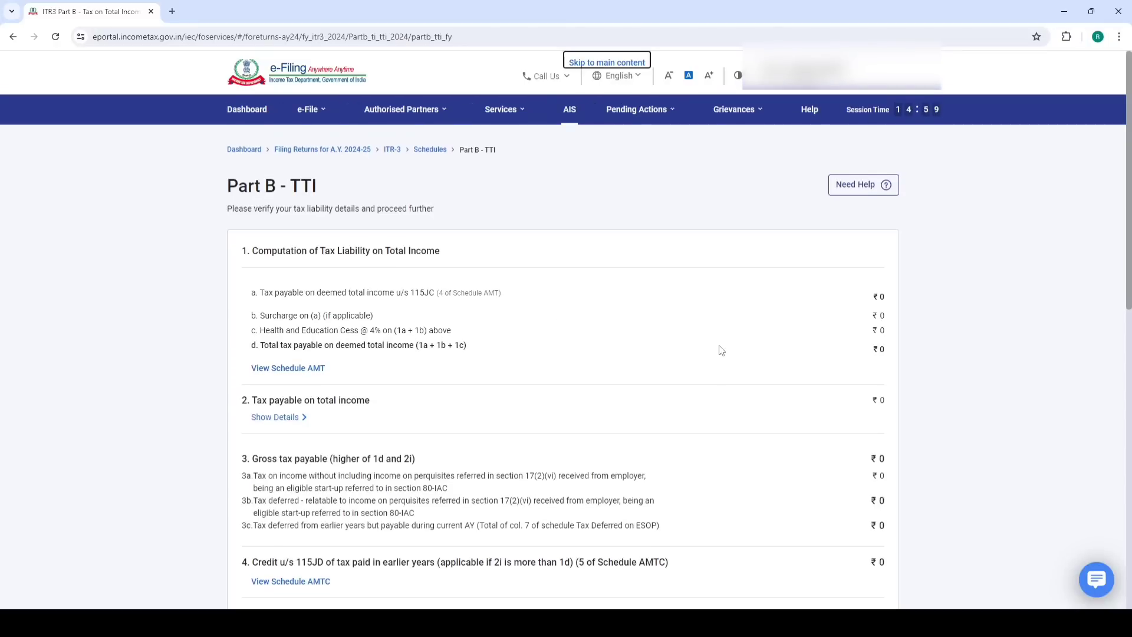
pyautogui.scroll(-15, 717, 349)
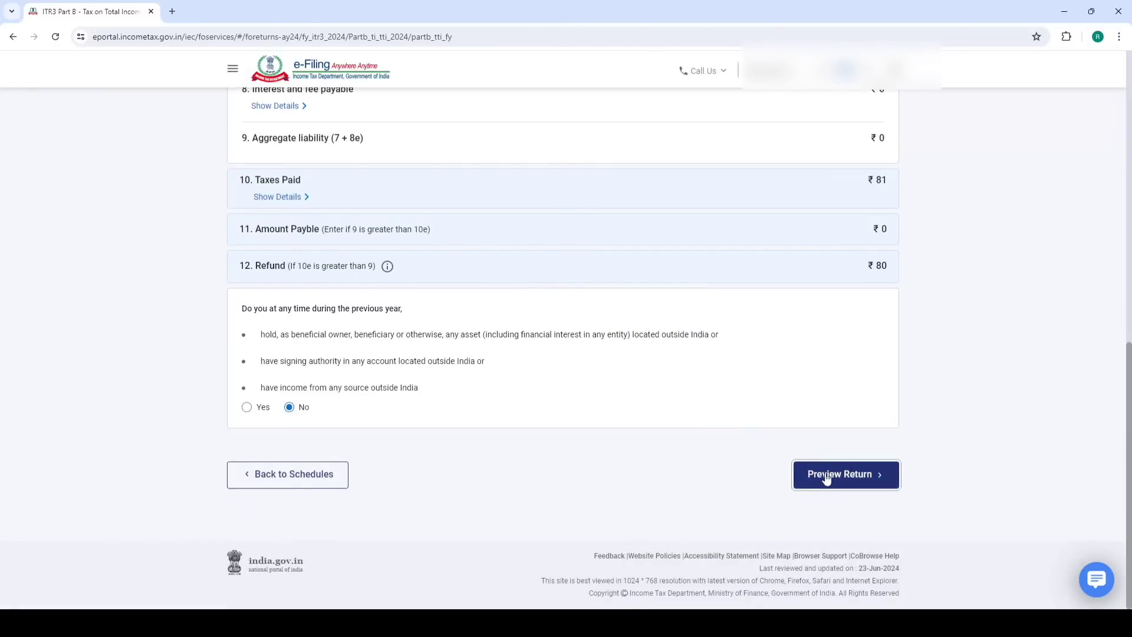
pyautogui.click(827, 476)
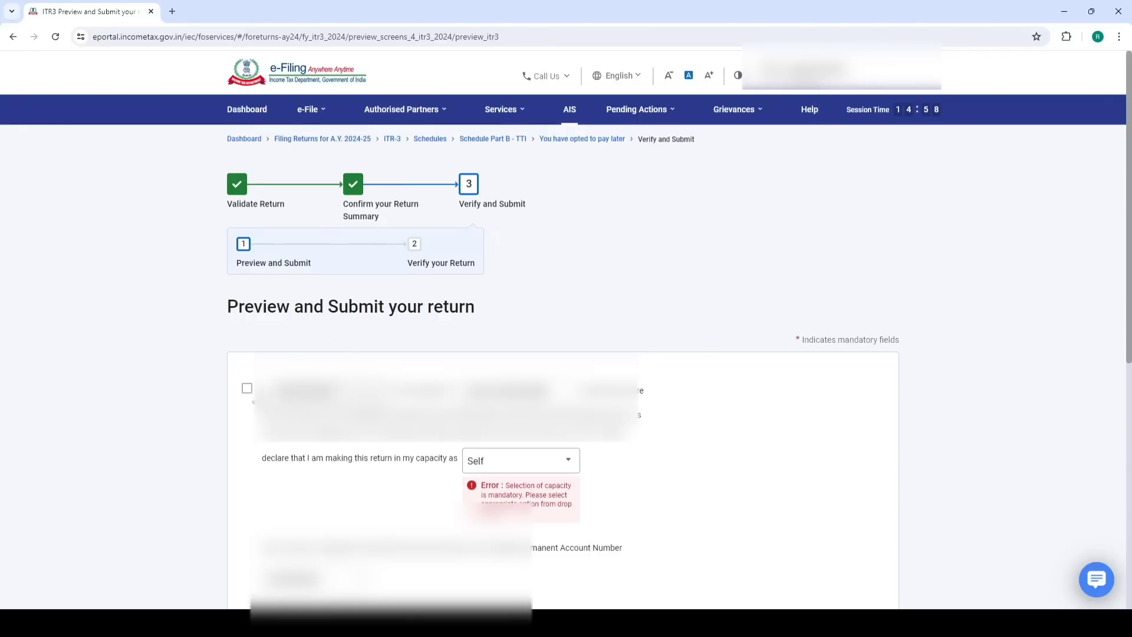
# Accept the declaration, choose the filing capacity, generate the return preview and run validation
pyautogui.click(247, 391)
pyautogui.click(500, 460)
pyautogui.click(498, 460)
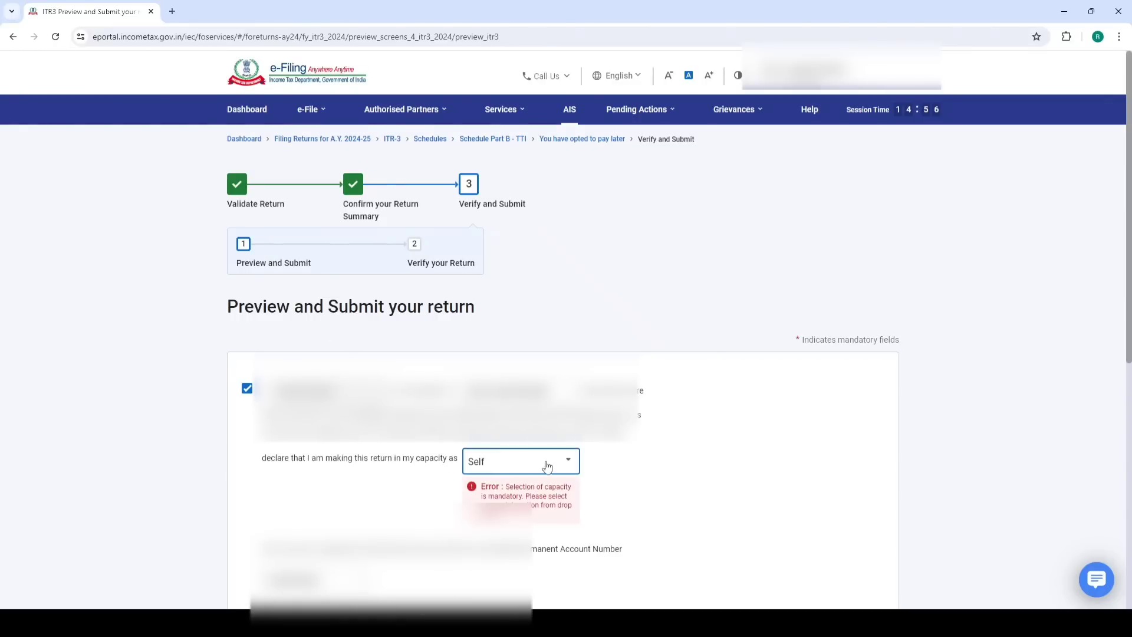
pyautogui.click(546, 466)
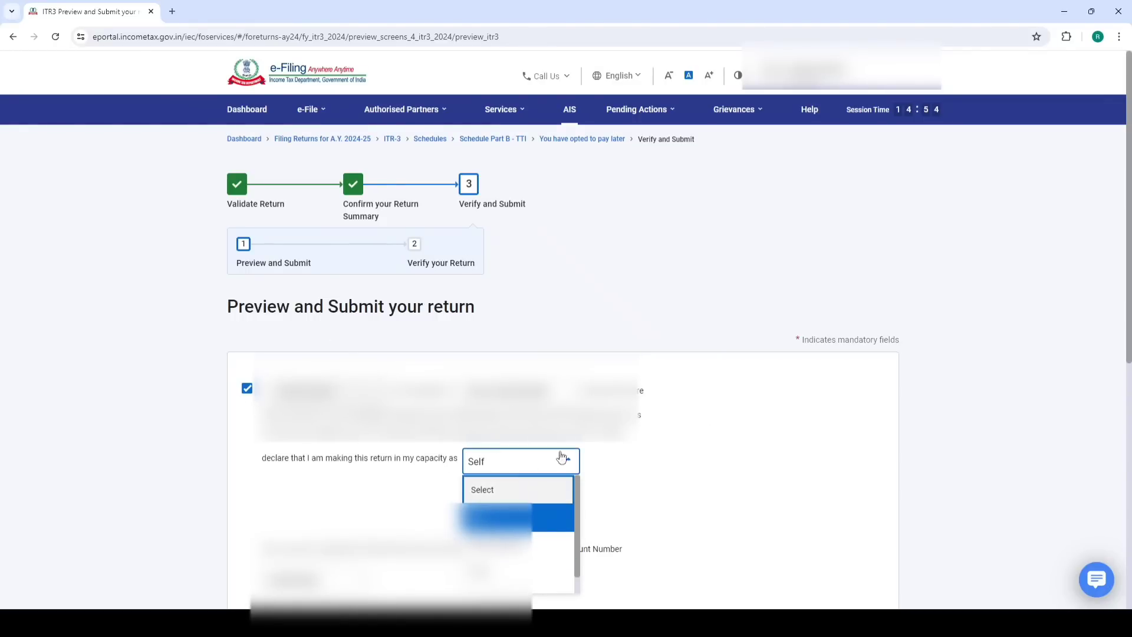
pyautogui.click(564, 458)
pyautogui.scroll(-7, 820, 384)
pyautogui.click(837, 460)
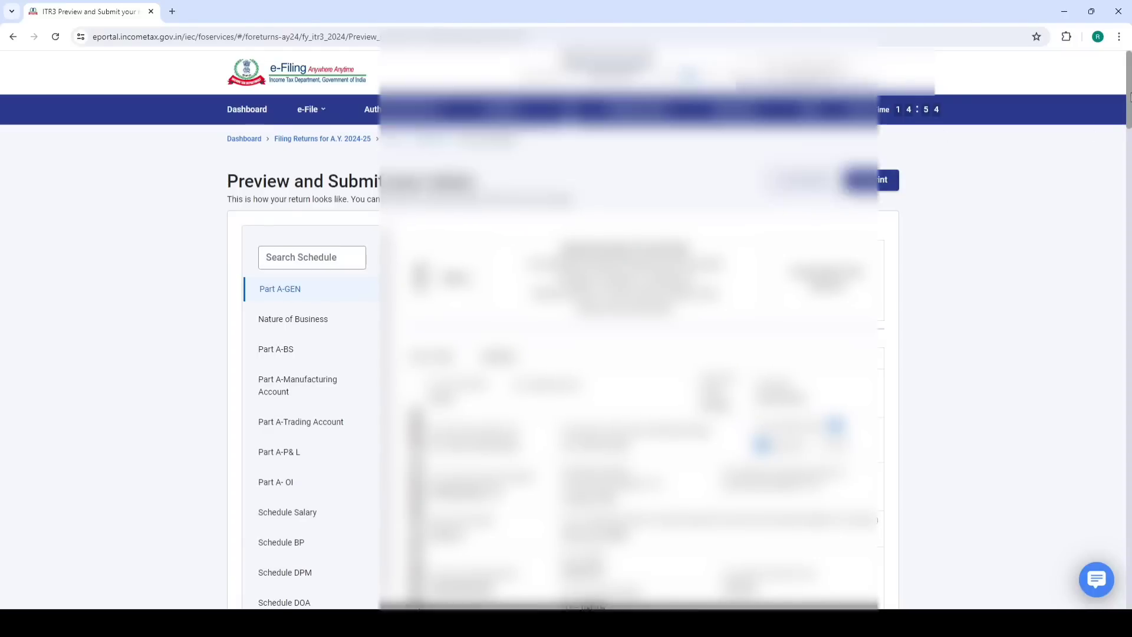
pyautogui.moveTo(1129, 97); pyautogui.dragTo(1129, 581)
pyautogui.click(835, 495)
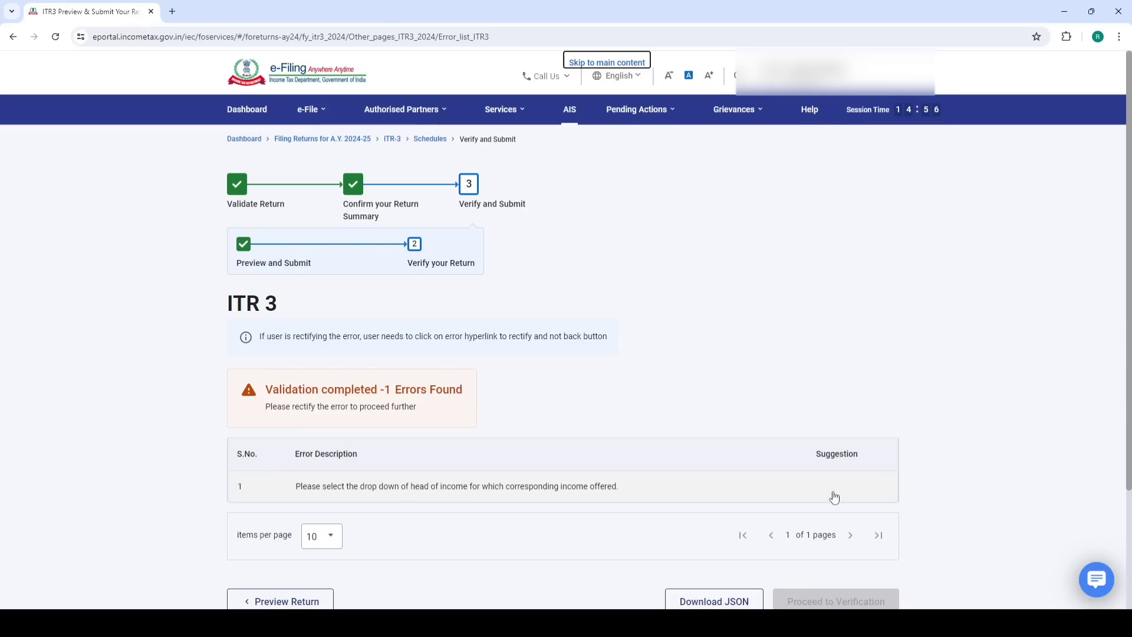
# Set the TDS 2 entry's head of income to Income from Other Sources and save it
pyautogui.click(459, 487)
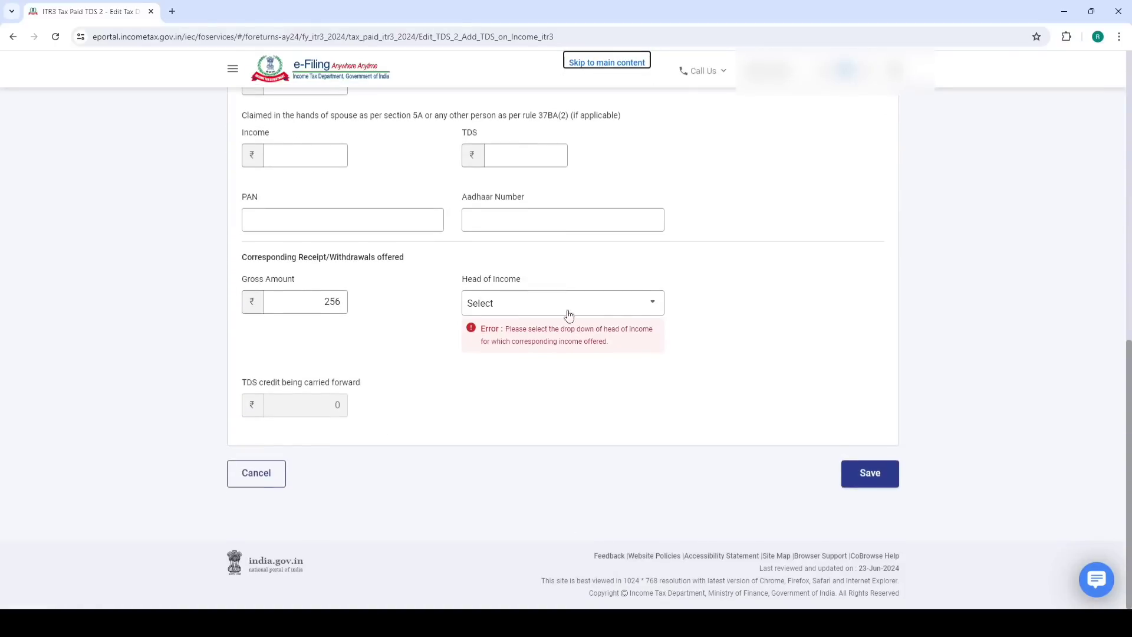
pyautogui.click(568, 314)
pyautogui.scroll(-3, 543, 389)
pyautogui.click(543, 359)
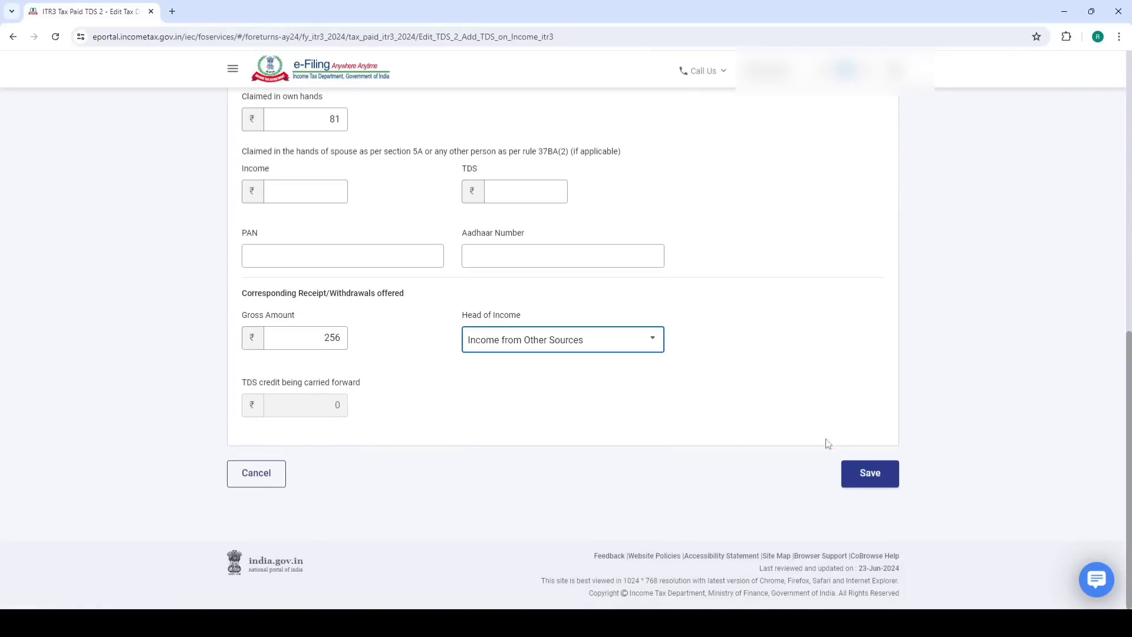
pyautogui.click(868, 475)
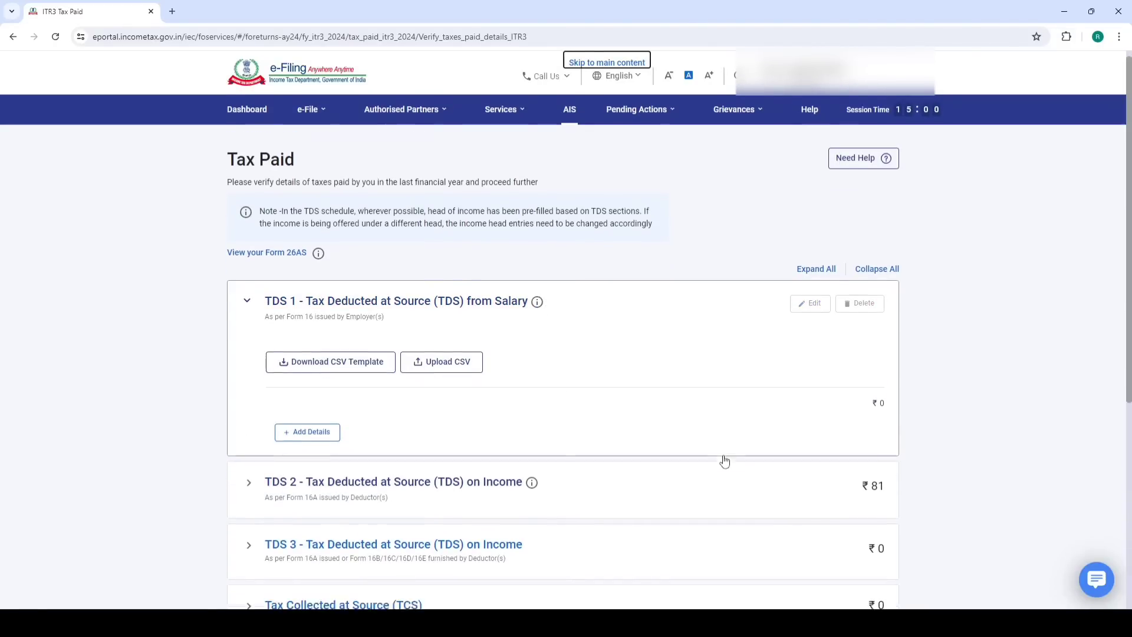
# Confirm the taxes paid so the return validates error-free, then proceed to verification
pyautogui.scroll(-5, 725, 460)
pyautogui.click(867, 473)
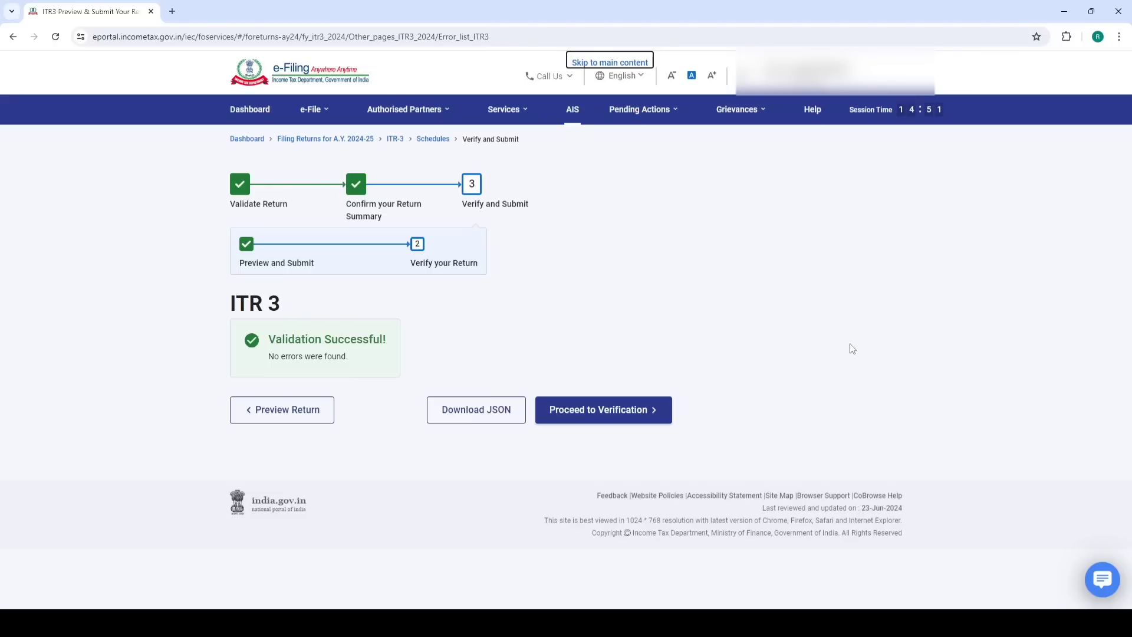
pyautogui.click(593, 417)
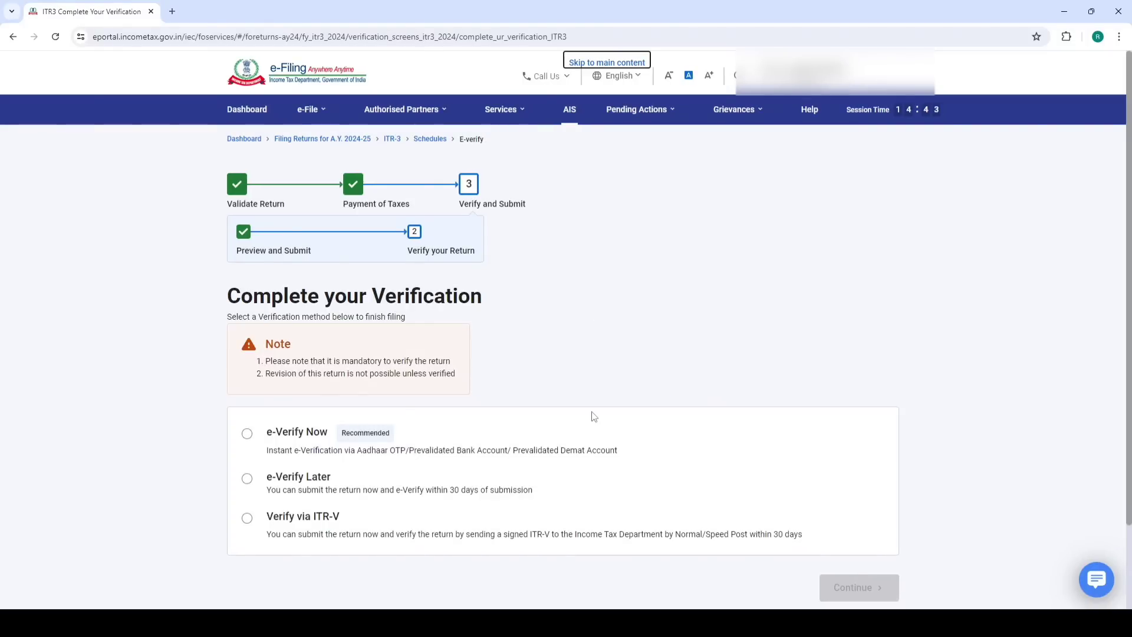
# Choose e-Verify Now using an OTP on the Aadhaar-registered mobile
pyautogui.click(247, 434)
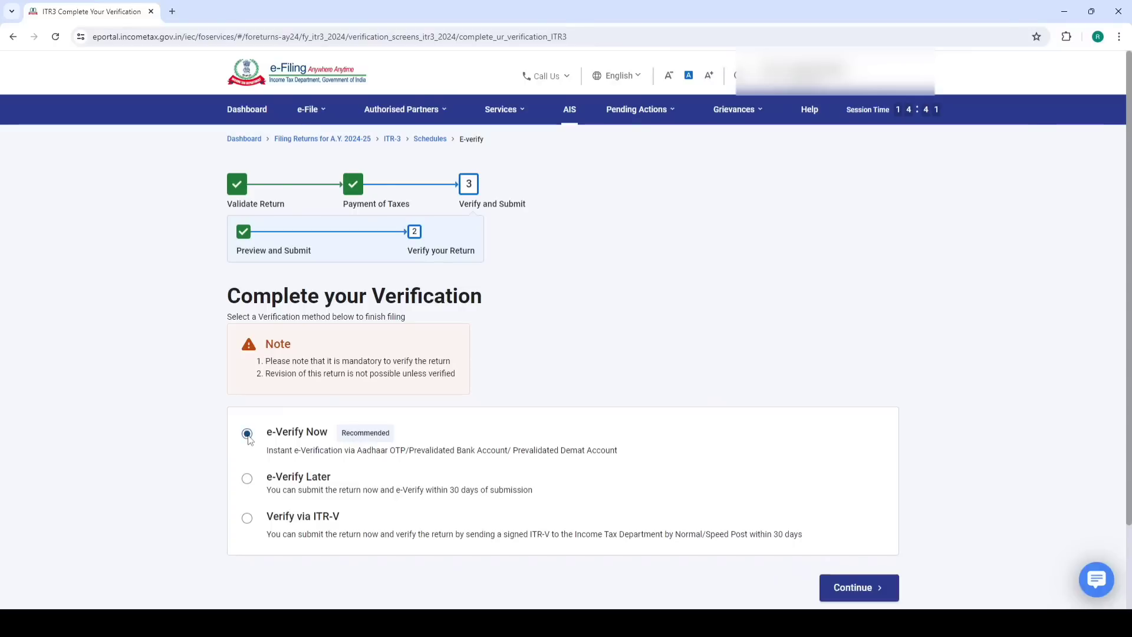
pyautogui.click(861, 587)
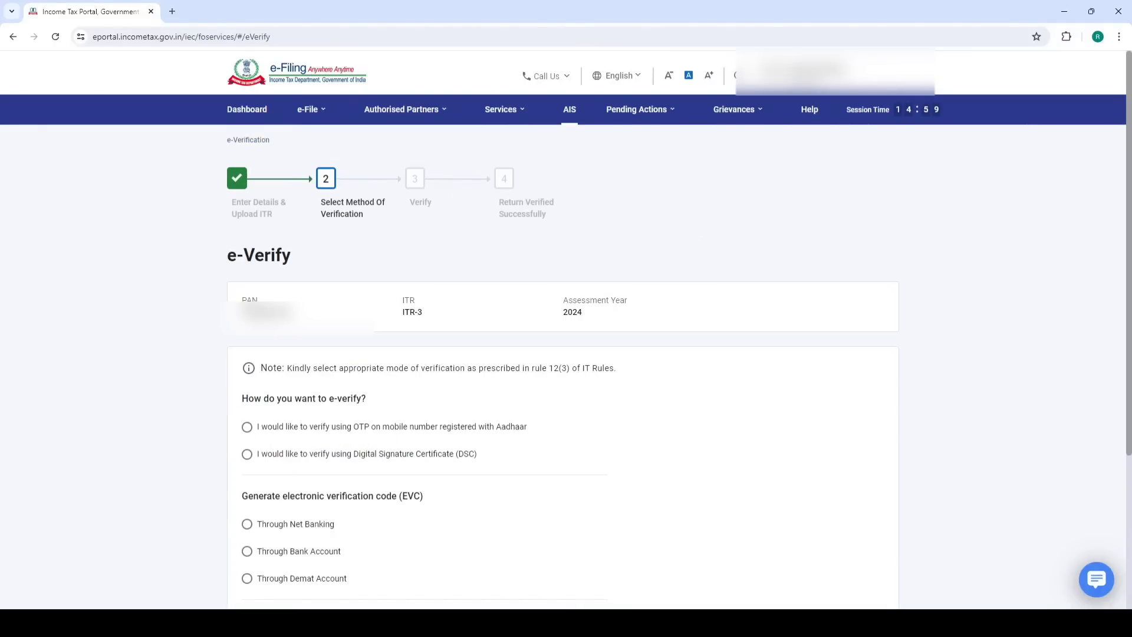
pyautogui.scroll(-3, 413, 353)
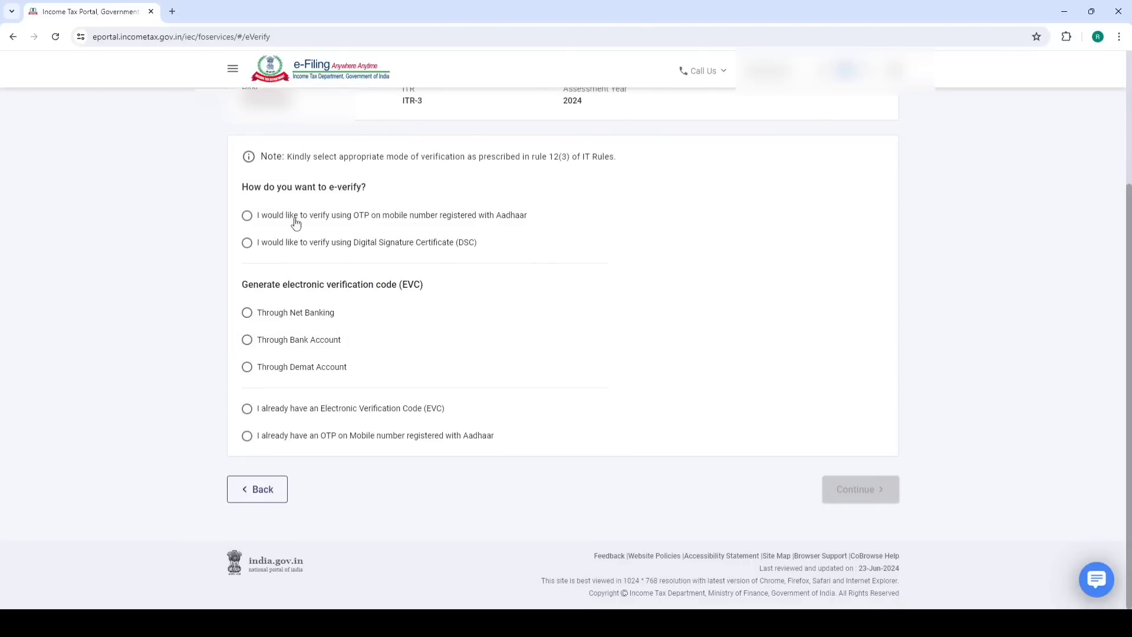
pyautogui.click(296, 219)
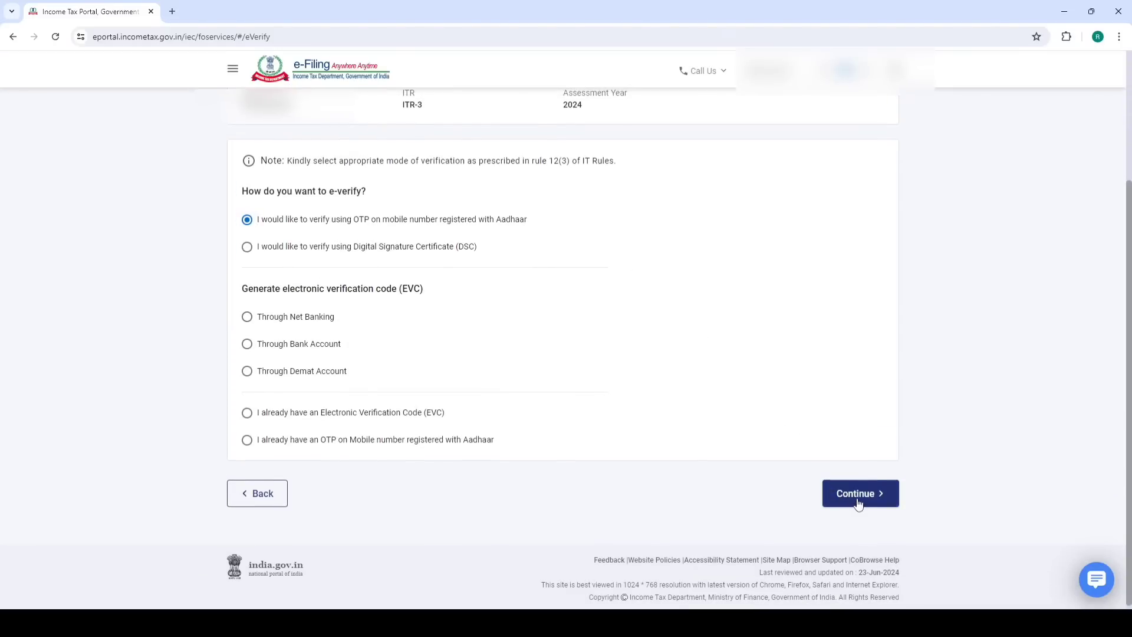
pyautogui.click(858, 497)
# Agree to validate Aadhaar details, generate the Aadhaar OTP and enter the six-digit code
pyautogui.click(469, 359)
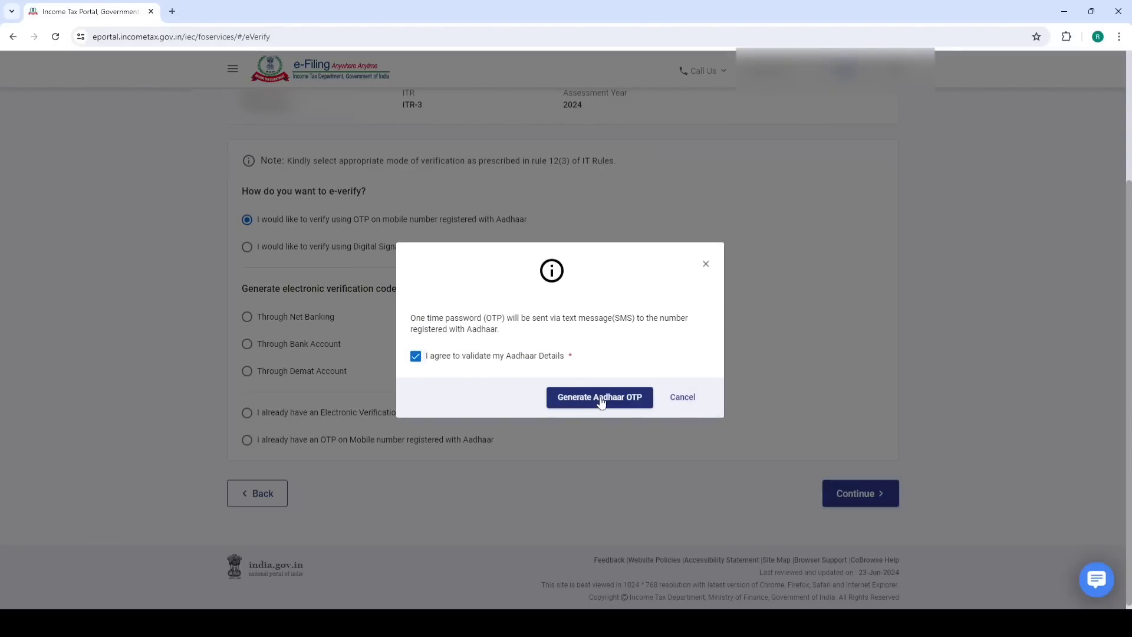
pyautogui.click(600, 398)
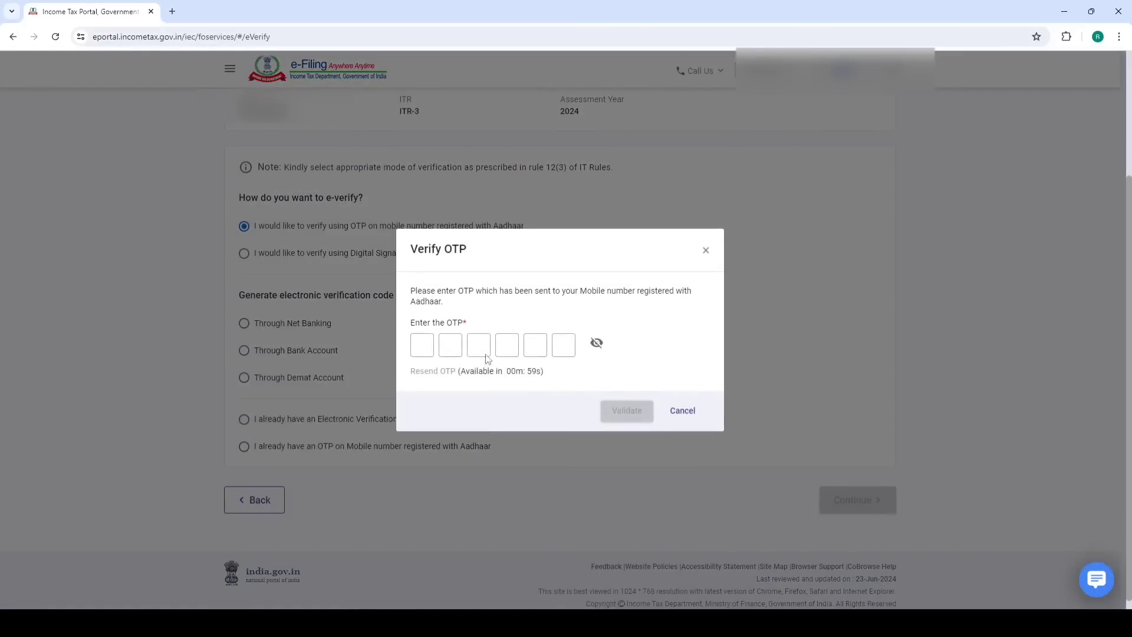
pyautogui.click(422, 345)
pyautogui.write('******')
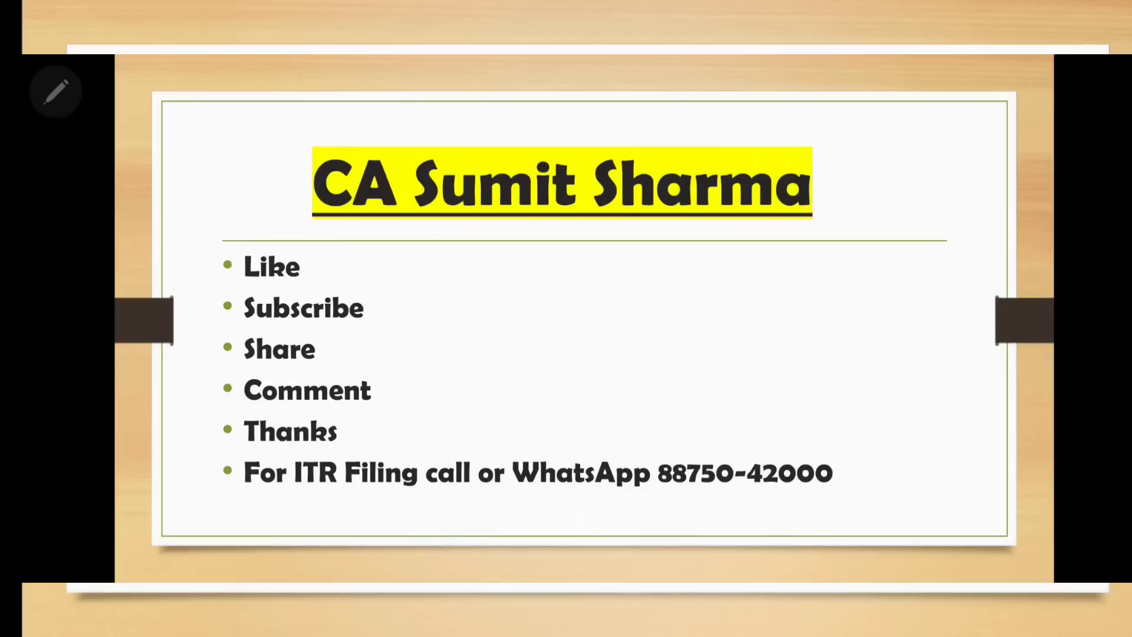
# Circle Like, underline and tick Subscribe, and handwrite an underlined 'zero' in magenta
pyautogui.moveTo(305, 248)
pyautogui.mouseDown()
pyautogui.moveTo(349, 249)
pyautogui.moveTo(217, 260)
pyautogui.moveTo(254, 252)
pyautogui.mouseUp()
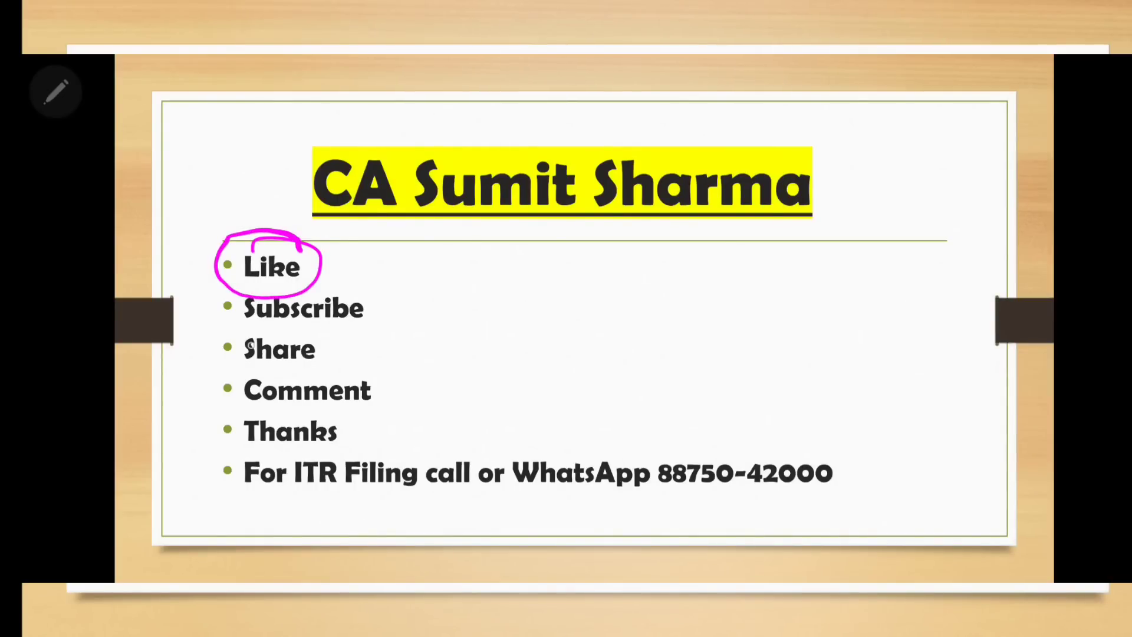
pyautogui.moveTo(221, 329)
pyautogui.mouseDown()
pyautogui.moveTo(273, 326)
pyautogui.moveTo(200, 336)
pyautogui.mouseUp()
pyautogui.moveTo(375, 295)
pyautogui.mouseDown()
pyautogui.moveTo(377, 306)
pyautogui.moveTo(453, 296)
pyautogui.mouseUp()
pyautogui.moveTo(503, 258)
pyautogui.mouseDown()
pyautogui.moveTo(503, 271)
pyautogui.moveTo(661, 243)
pyautogui.mouseUp()
pyautogui.moveTo(551, 308); pyautogui.dragTo(679, 285)
pyautogui.moveTo(565, 322); pyautogui.dragTo(703, 302)
# Draw a smiley, underline Share with an arrow, and handwrite 'share' after it
pyautogui.moveTo(814, 230)
pyautogui.mouseDown()
pyautogui.moveTo(770, 266)
pyautogui.moveTo(811, 230)
pyautogui.mouseUp()
pyautogui.click(794, 281)
pyautogui.moveTo(811, 236)
pyautogui.mouseDown()
pyautogui.moveTo(809, 266)
pyautogui.moveTo(853, 266)
pyautogui.moveTo(835, 266)
pyautogui.mouseUp()
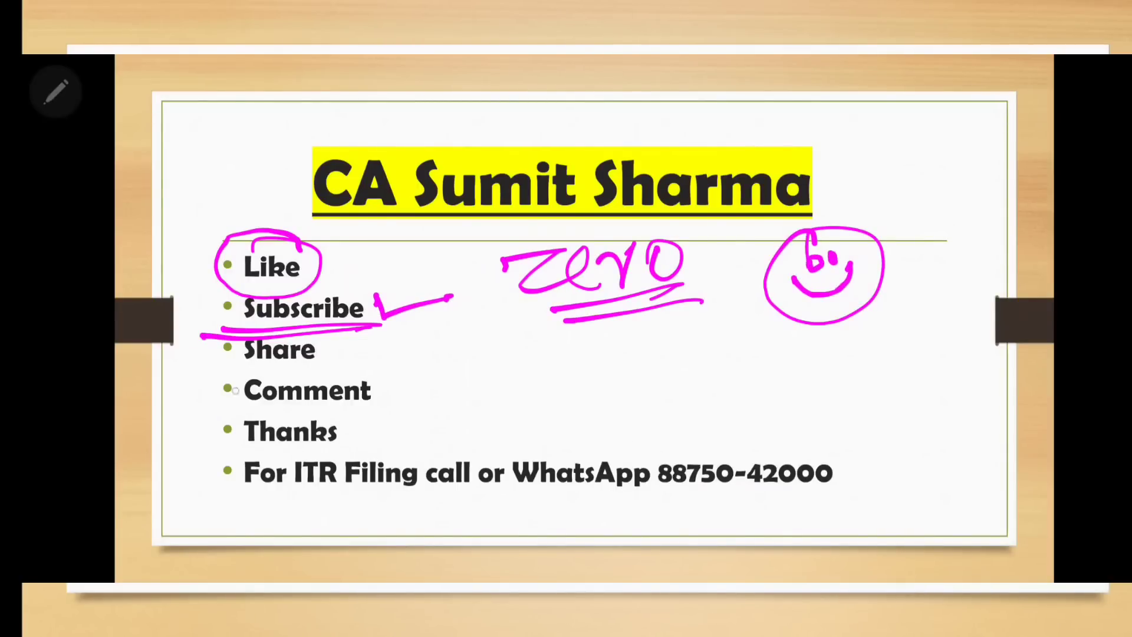
pyautogui.moveTo(212, 376)
pyautogui.mouseDown()
pyautogui.moveTo(341, 375)
pyautogui.moveTo(458, 351)
pyautogui.moveTo(436, 372)
pyautogui.mouseUp()
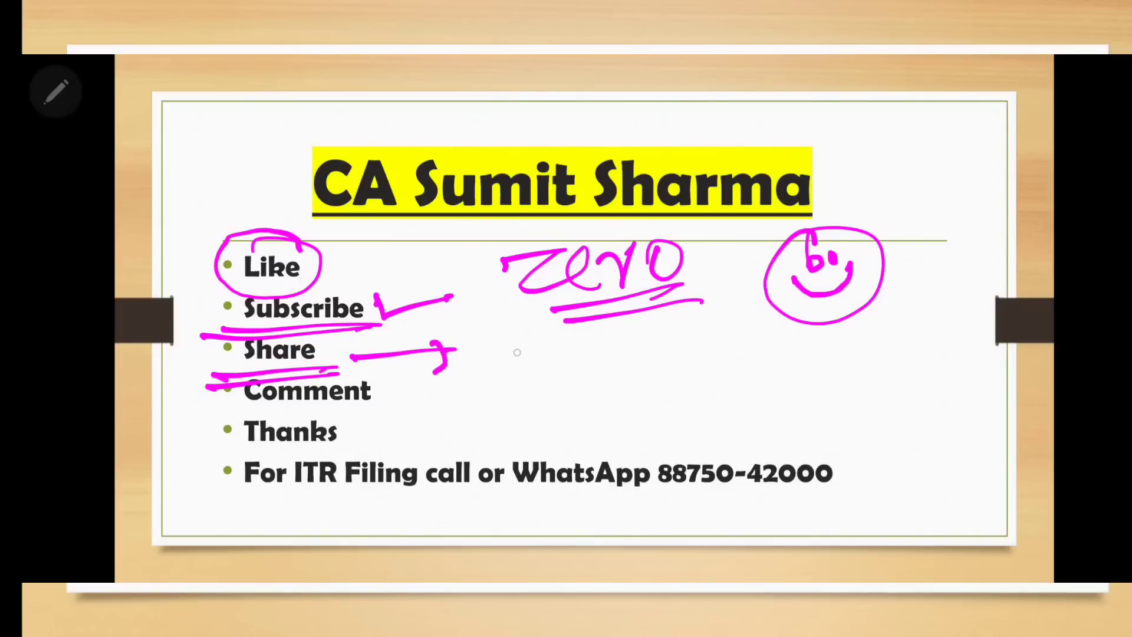
pyautogui.moveTo(529, 337)
pyautogui.mouseDown()
pyautogui.moveTo(503, 373)
pyautogui.moveTo(583, 372)
pyautogui.moveTo(616, 333)
pyautogui.mouseUp()
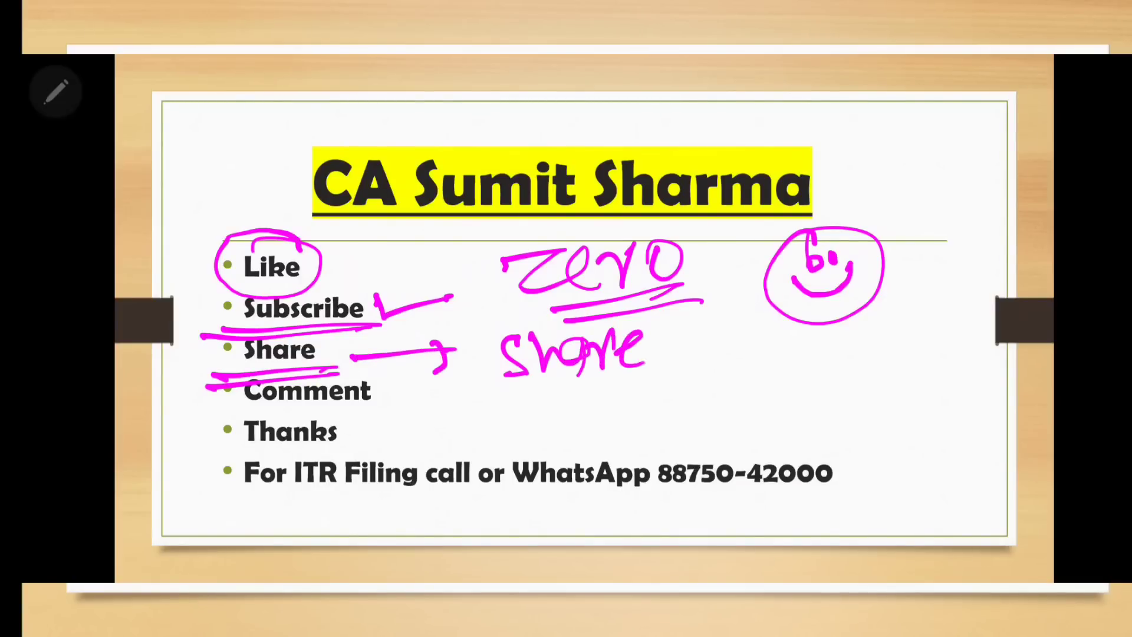